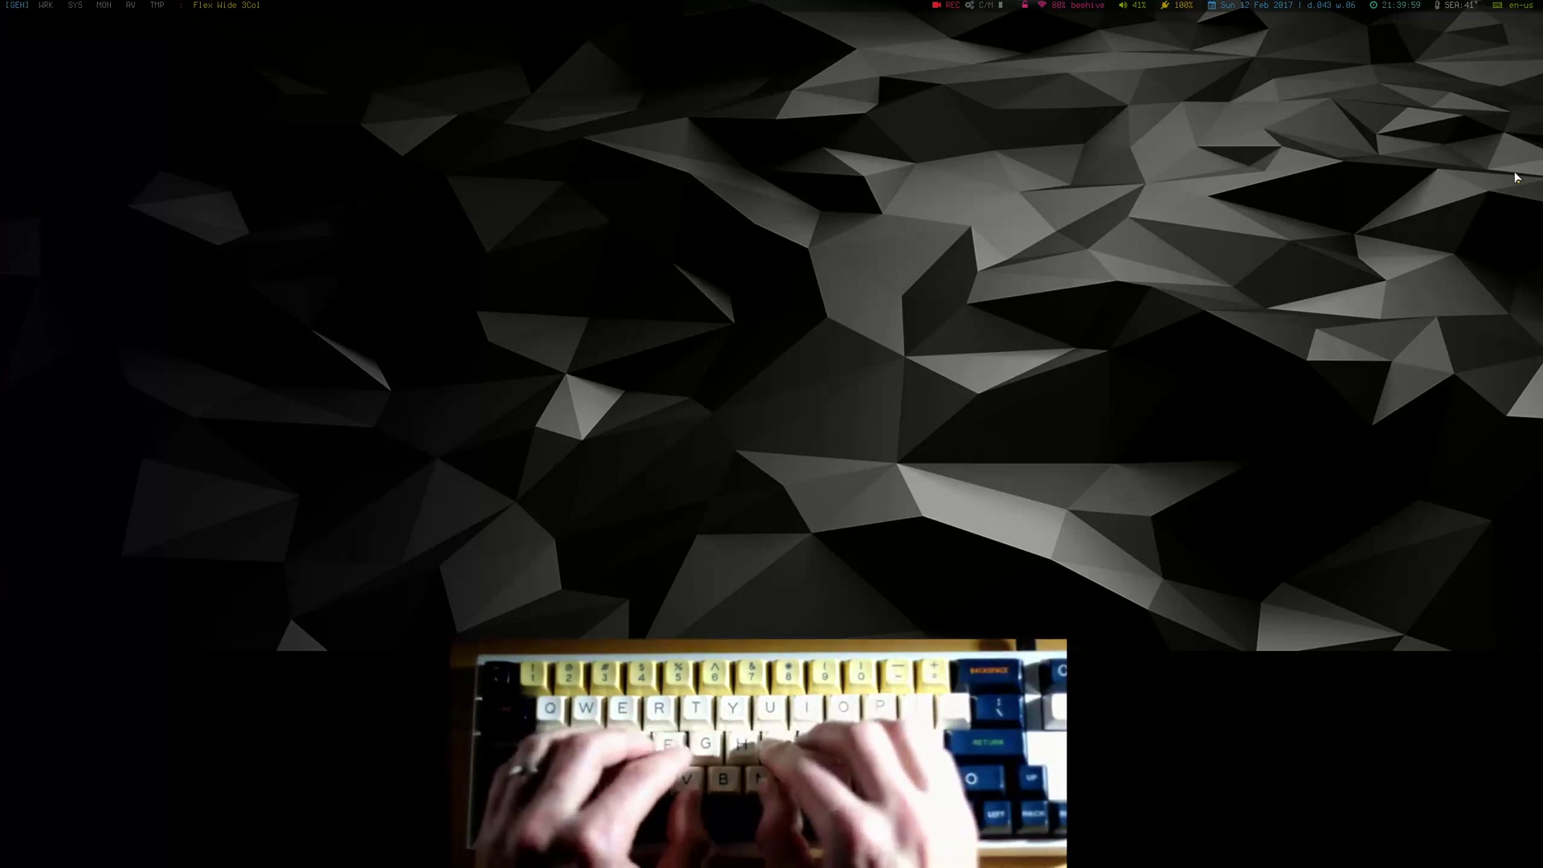
Step: Open a terminal, a Chrome window and a second terminal side by side on the empty workspace
{"action": "key", "text": "super+Return"}
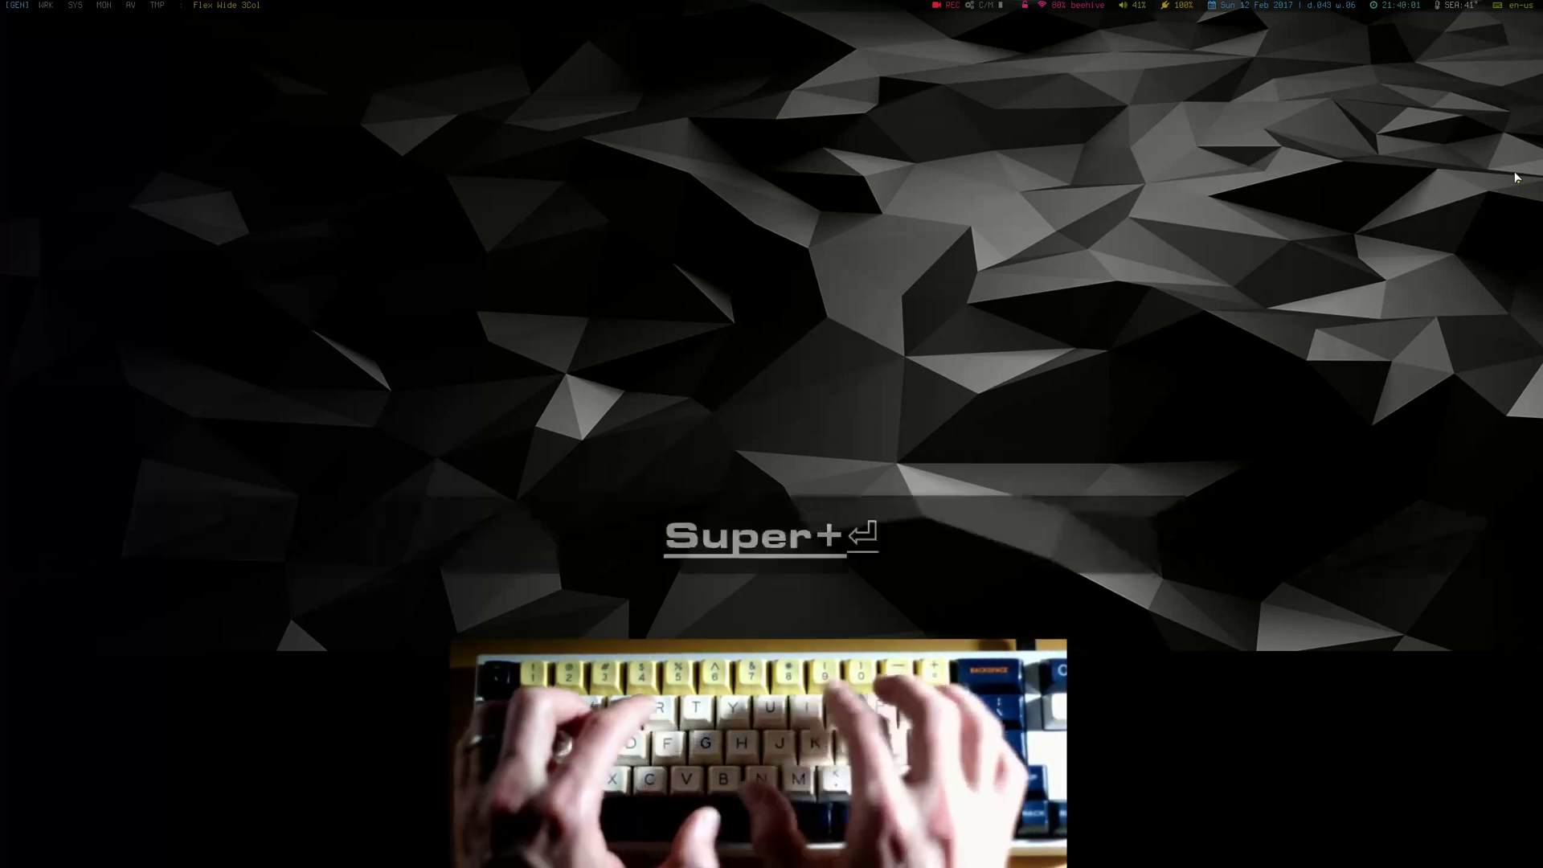
{"action": "key", "text": "super+backslash"}
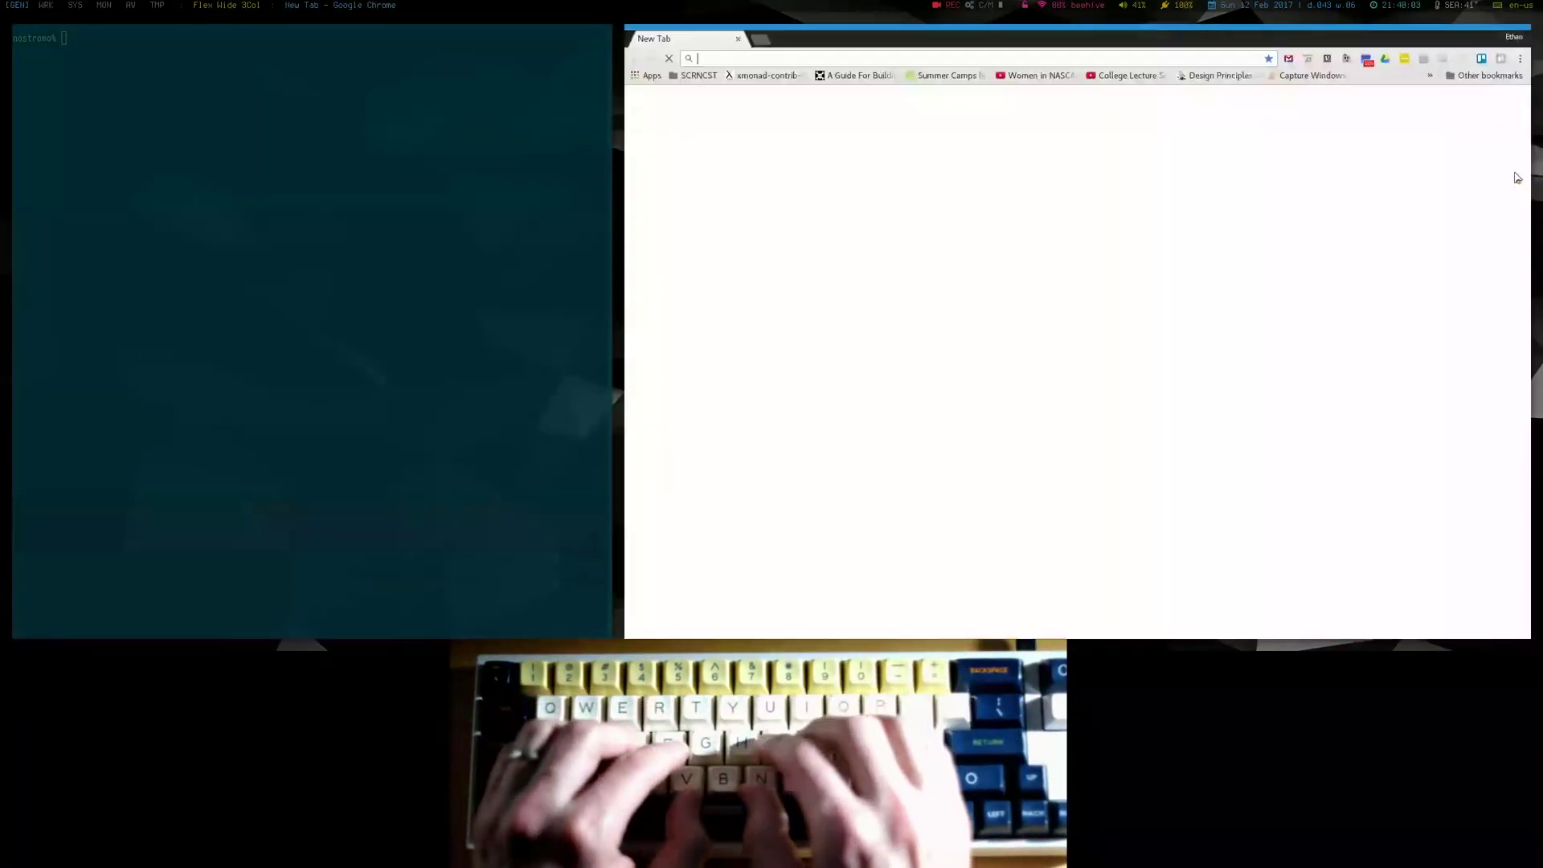
{"action": "key", "text": "super+Return"}
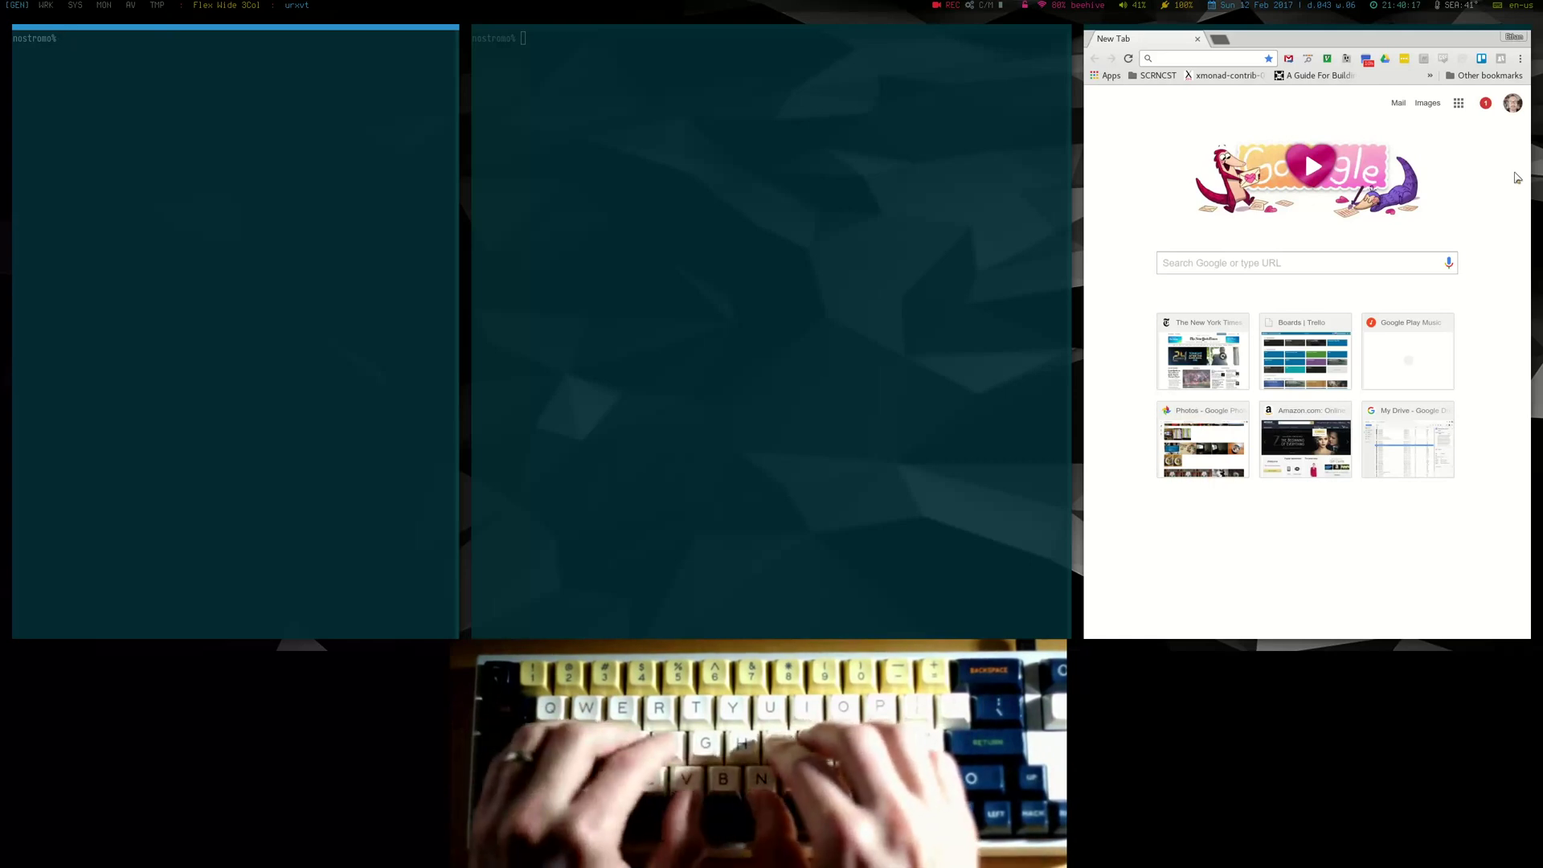
Step: Focus the middle terminal, enlarge its font, and enter a test backslash at the prompt, clearing it each time
{"action": "key", "text": "super+l"}
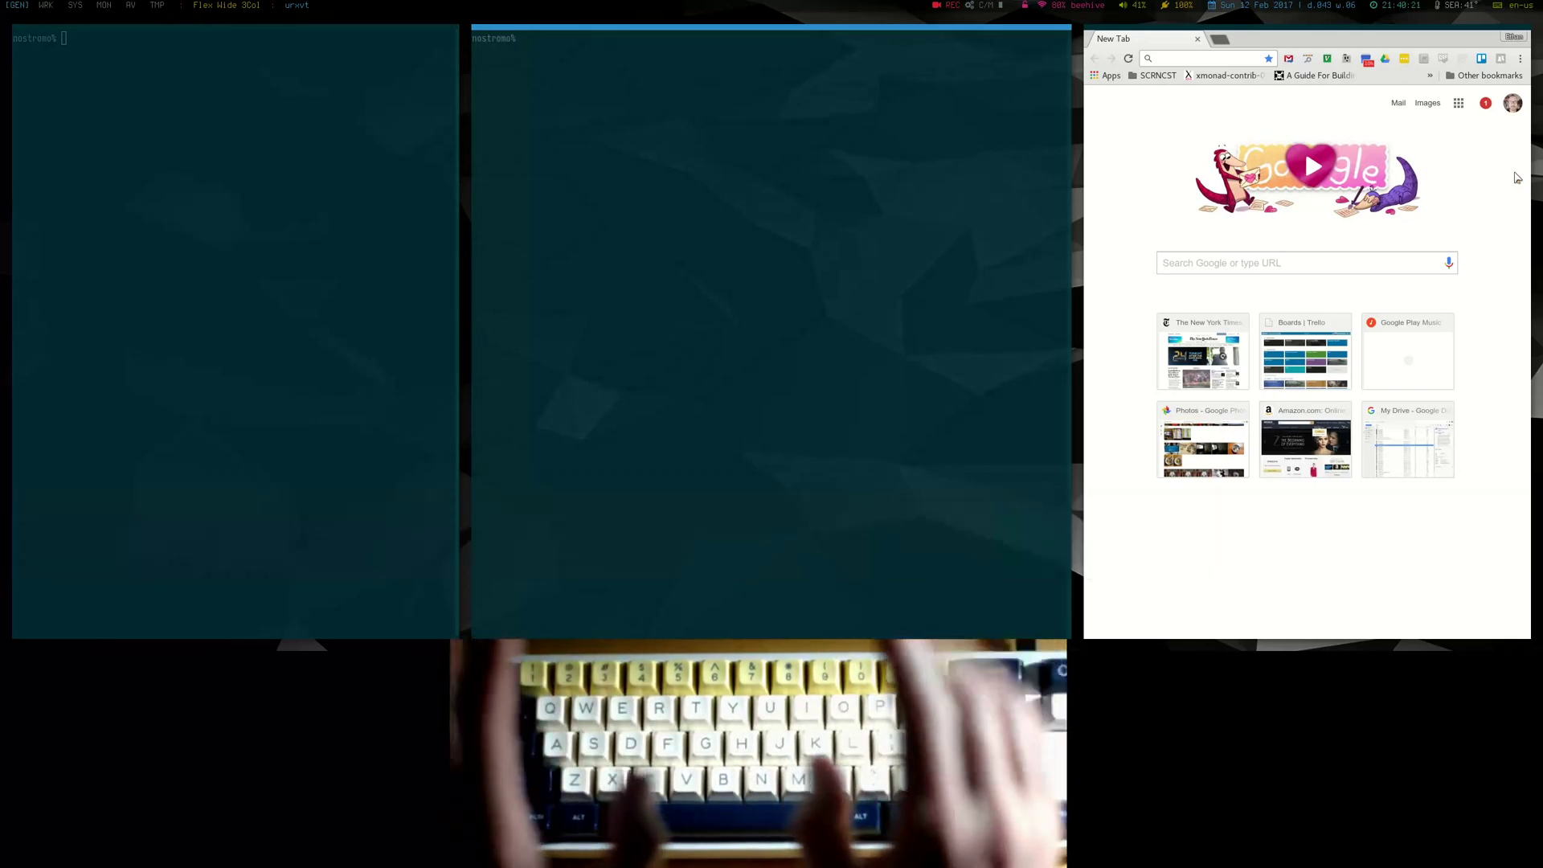
{"action": "type", "text": "\\"}
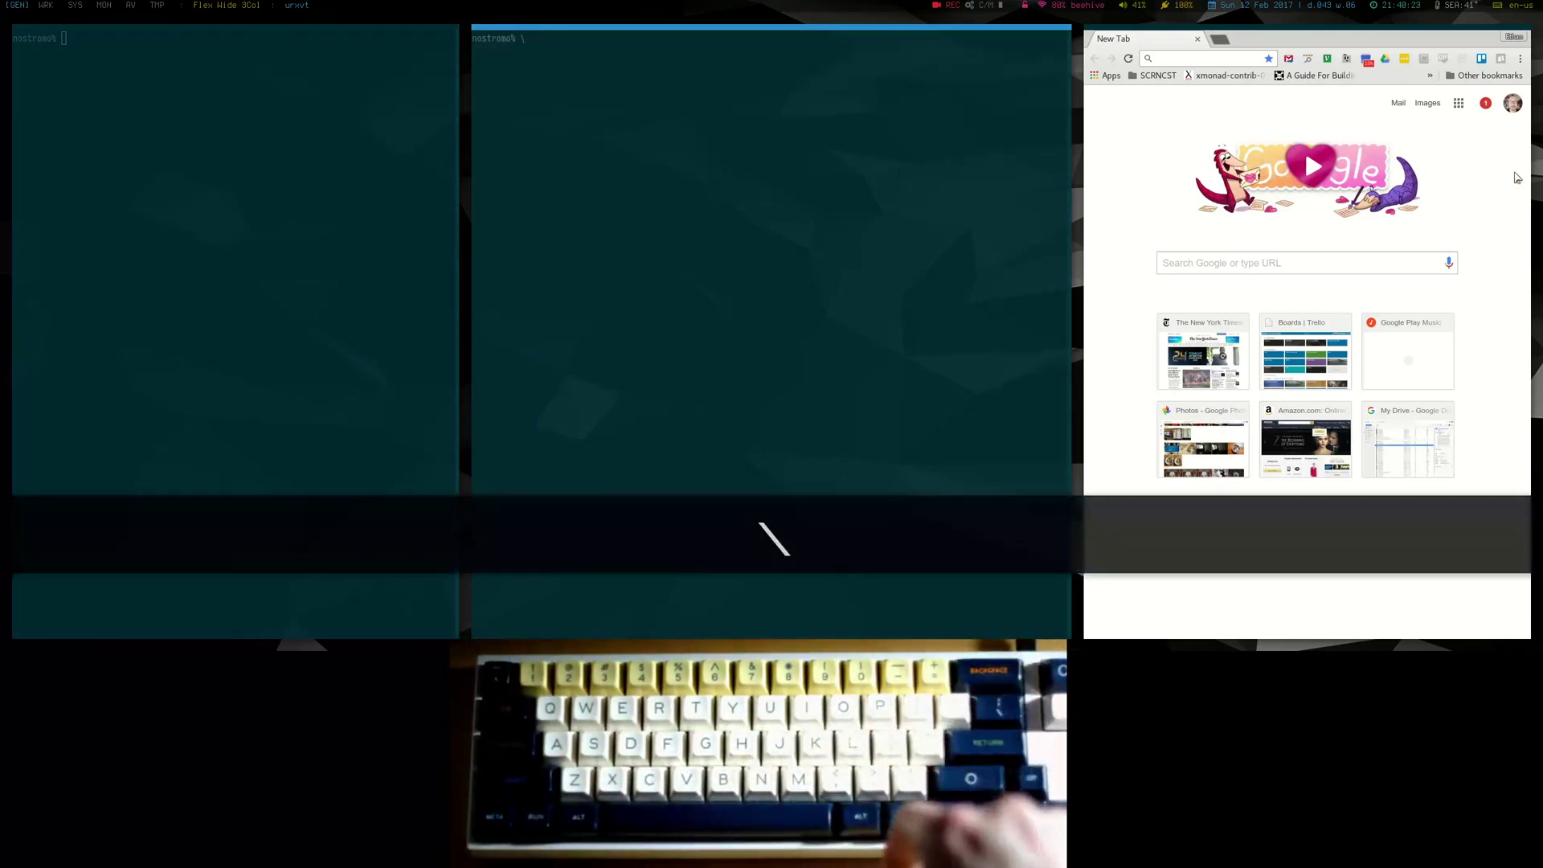
{"action": "key", "text": "alt+4"}
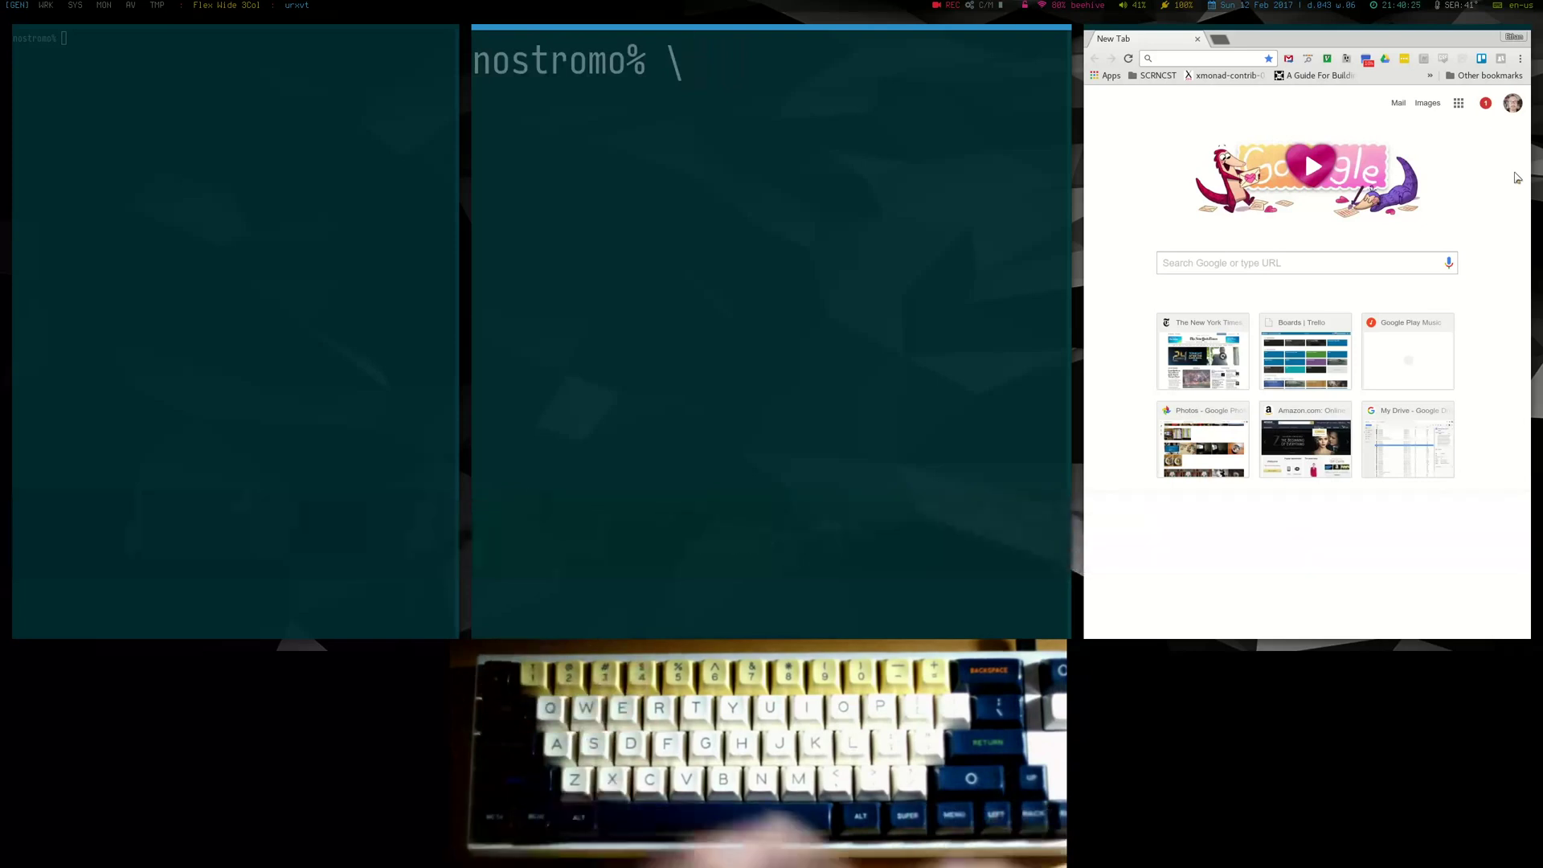
{"action": "key", "text": "BackSpace"}
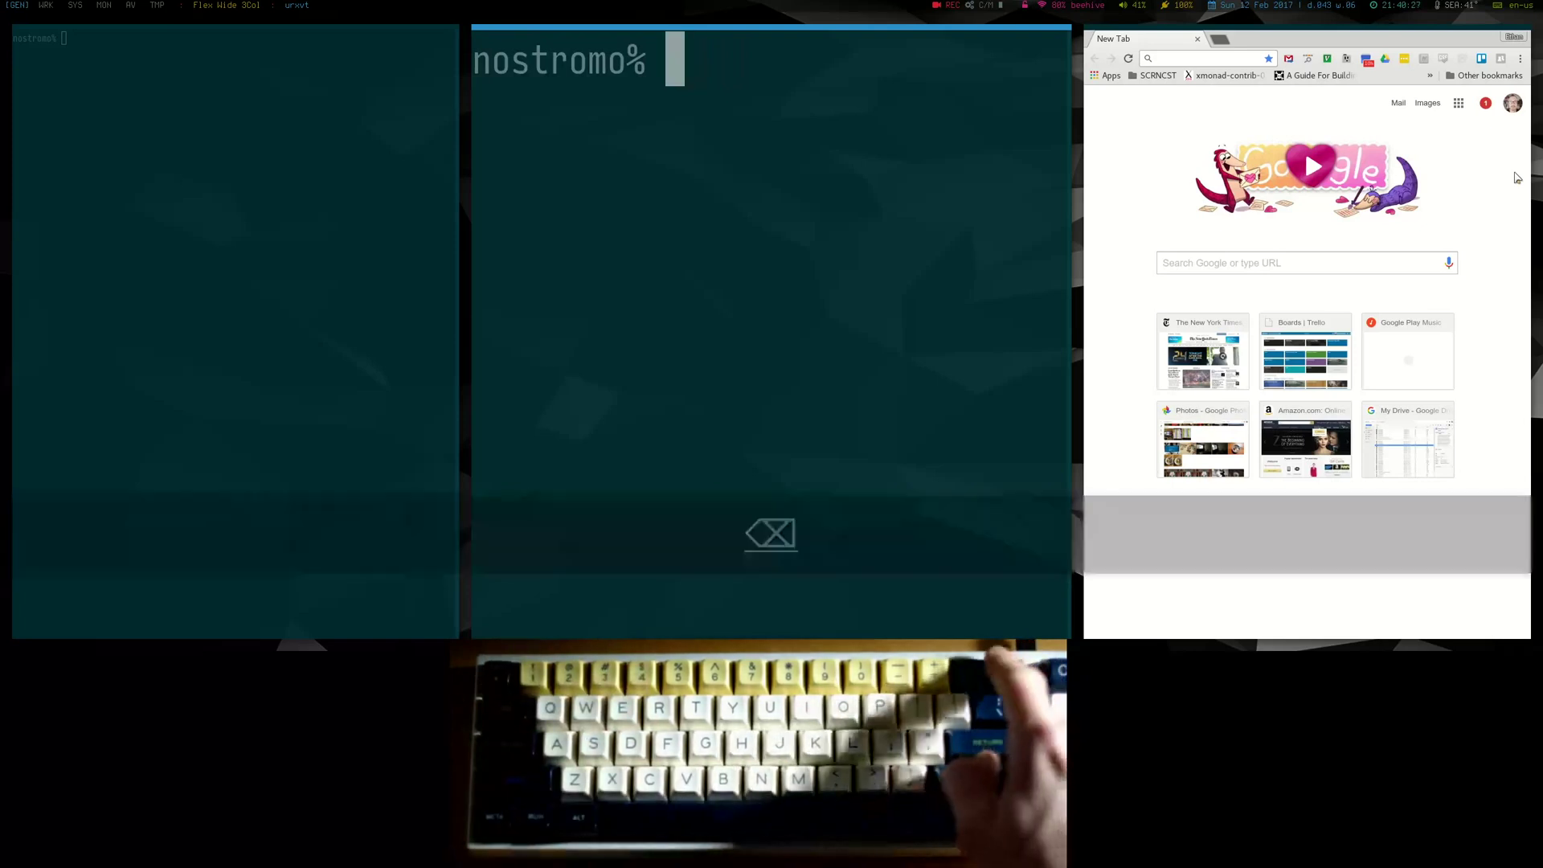
{"action": "type", "text": "\\"}
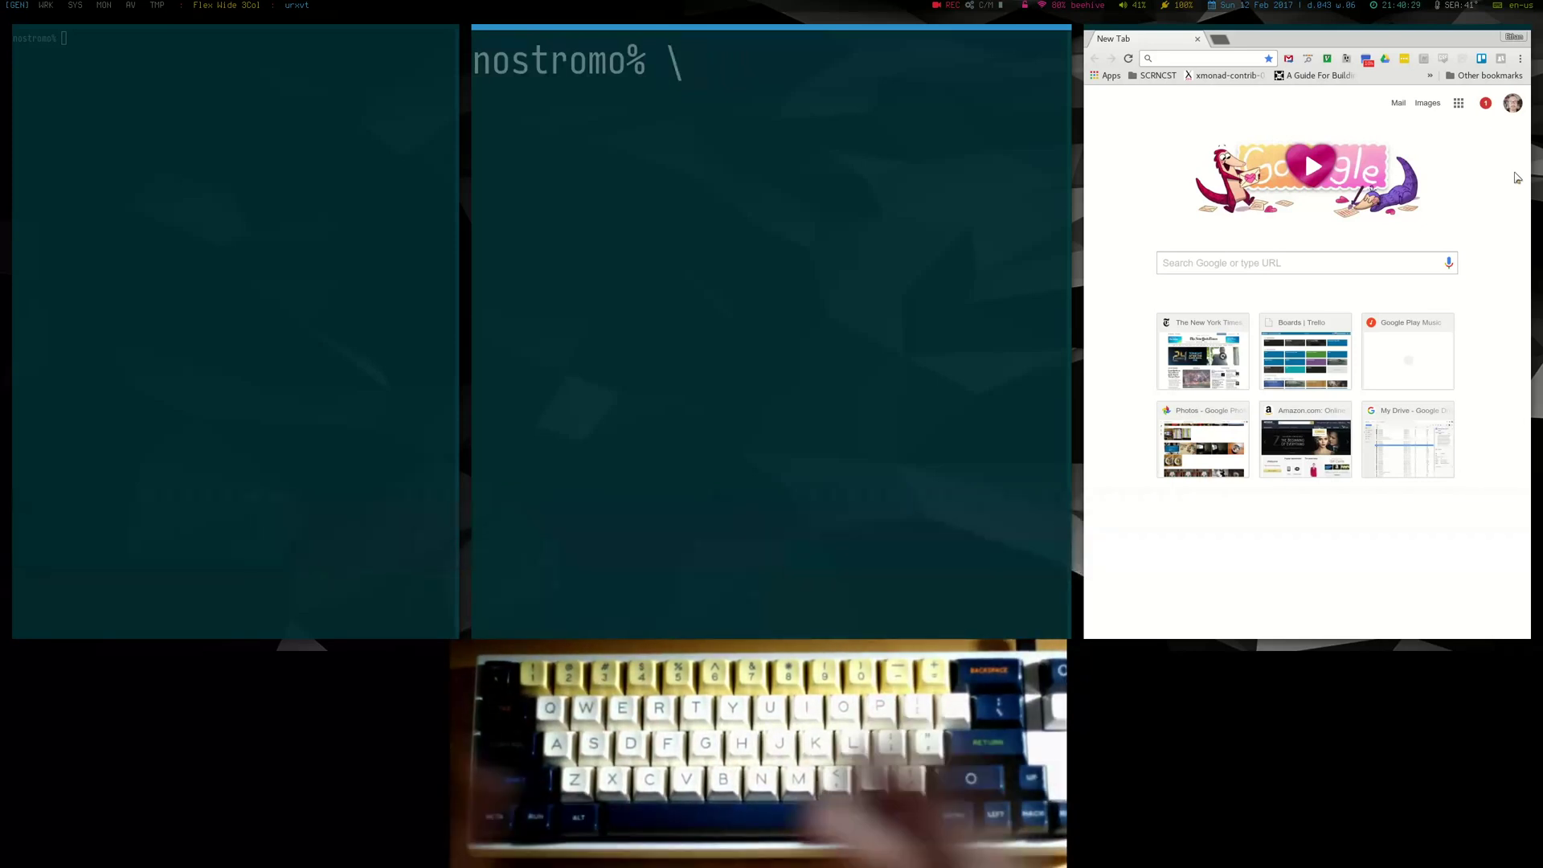
{"action": "key", "text": "BackSpace"}
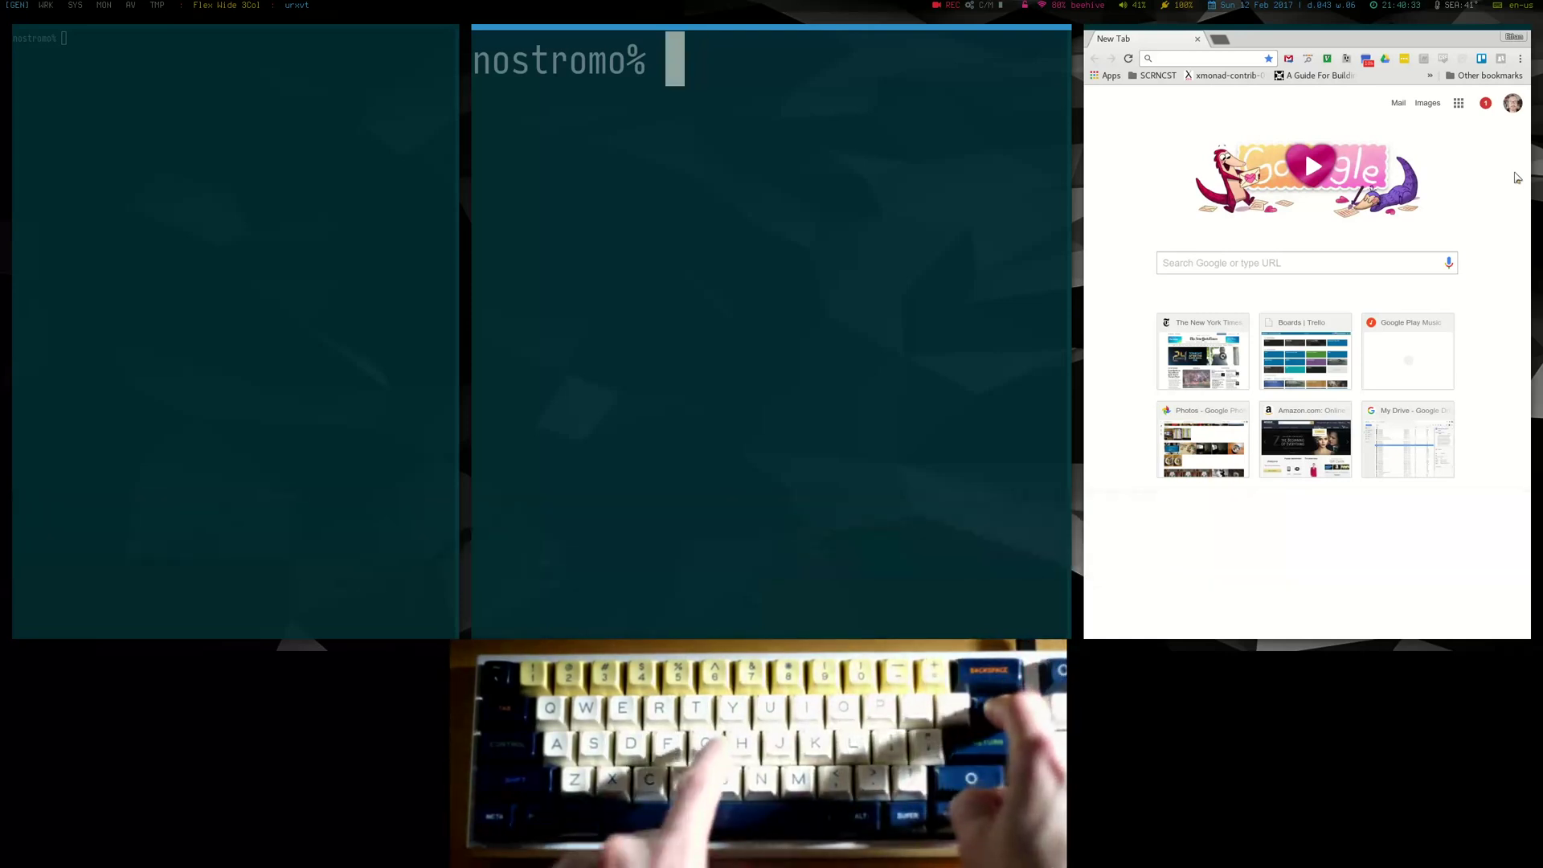
Step: Move focus between the left and middle terminals, inserting a tab and a backslash at the middle prompt
{"action": "key", "text": "super+h"}
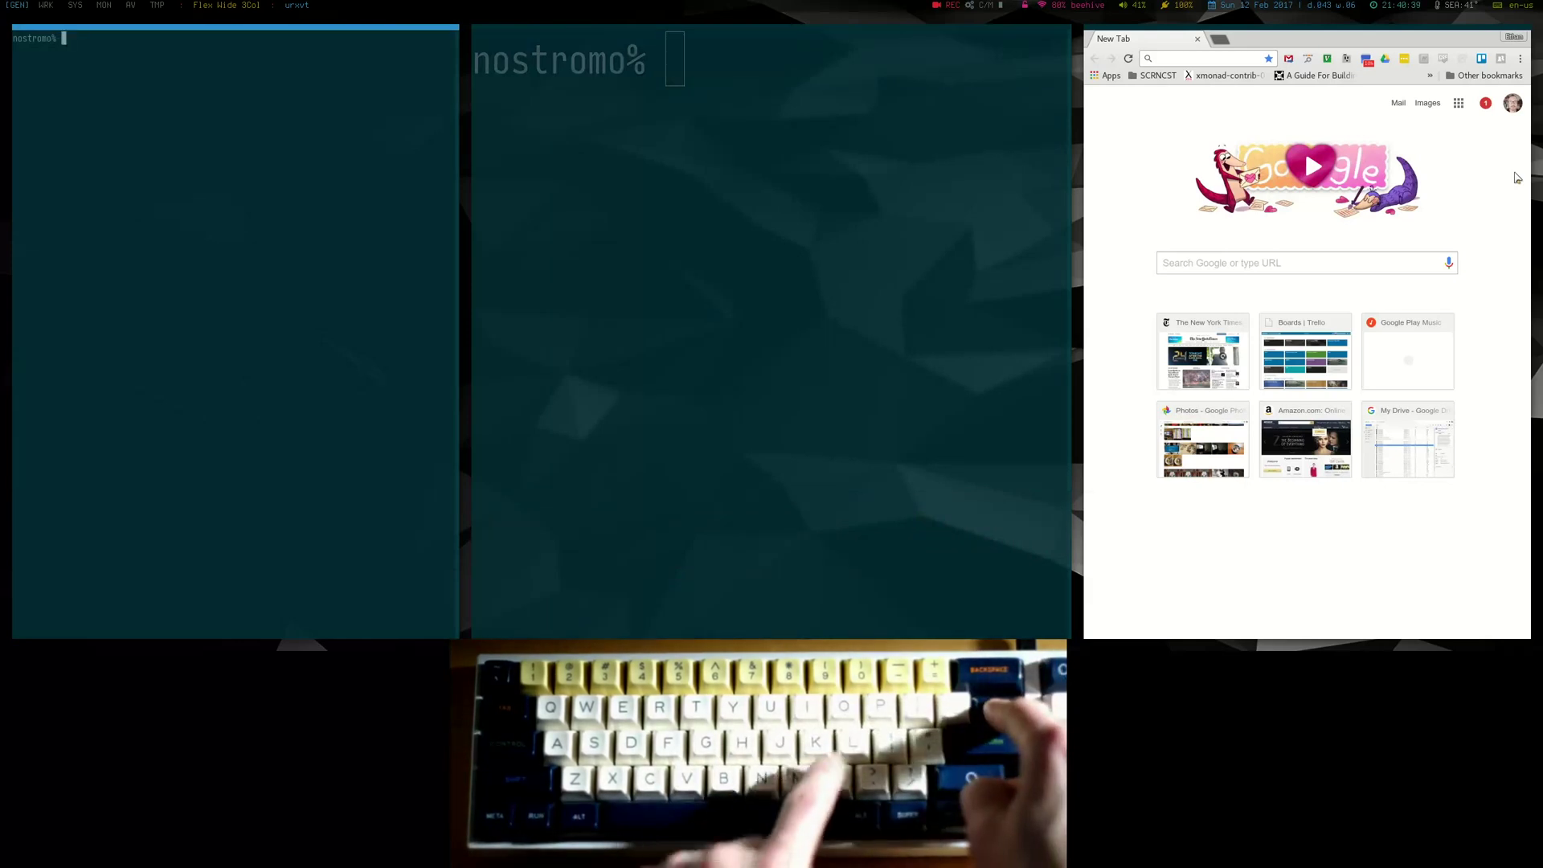
{"action": "key", "text": "super+l"}
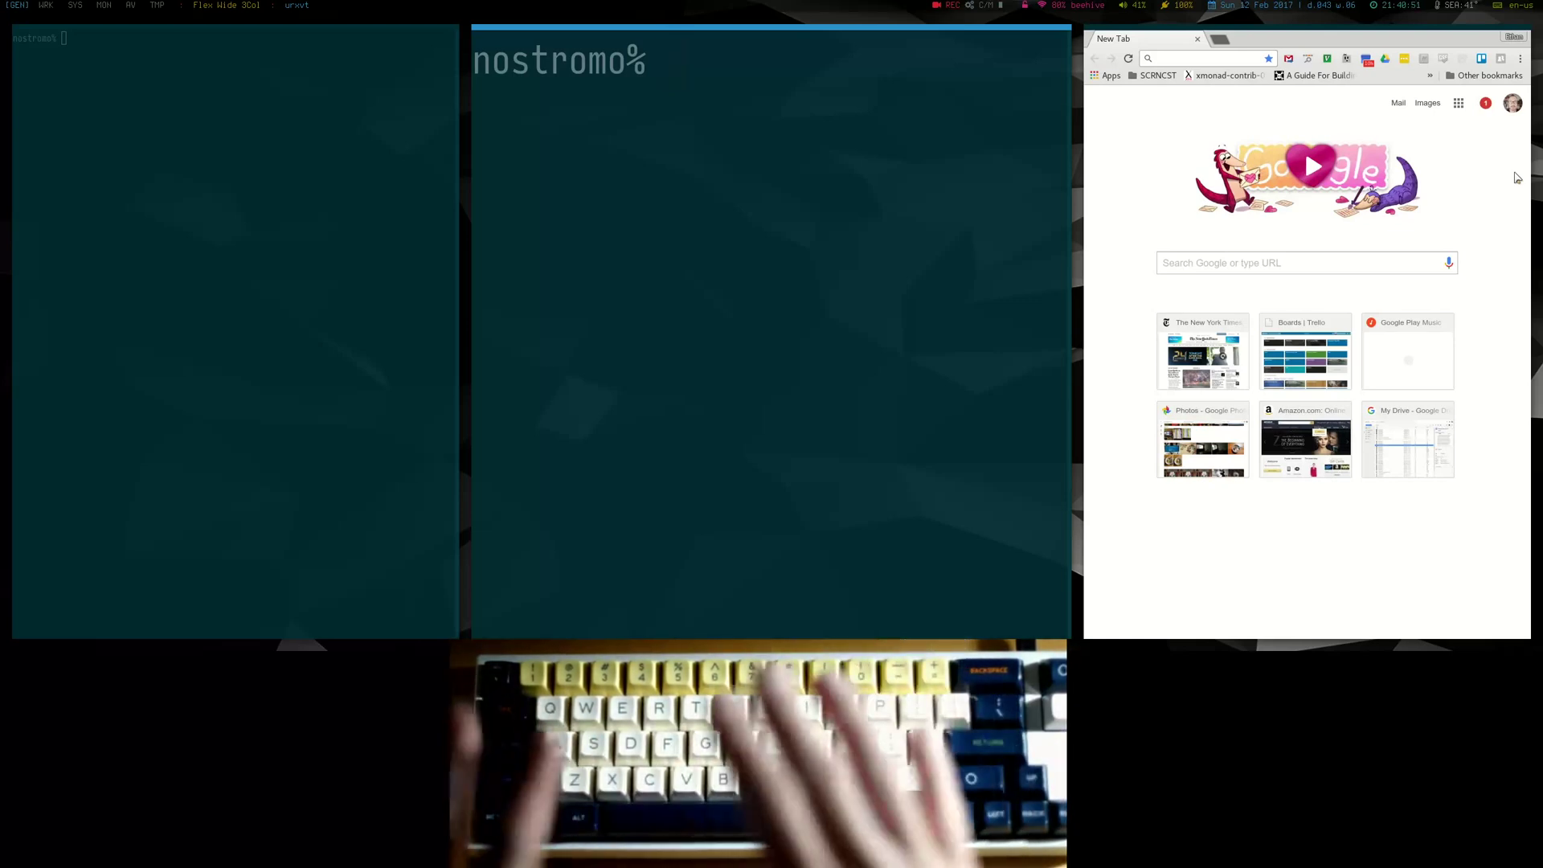
{"action": "key", "text": "Tab"}
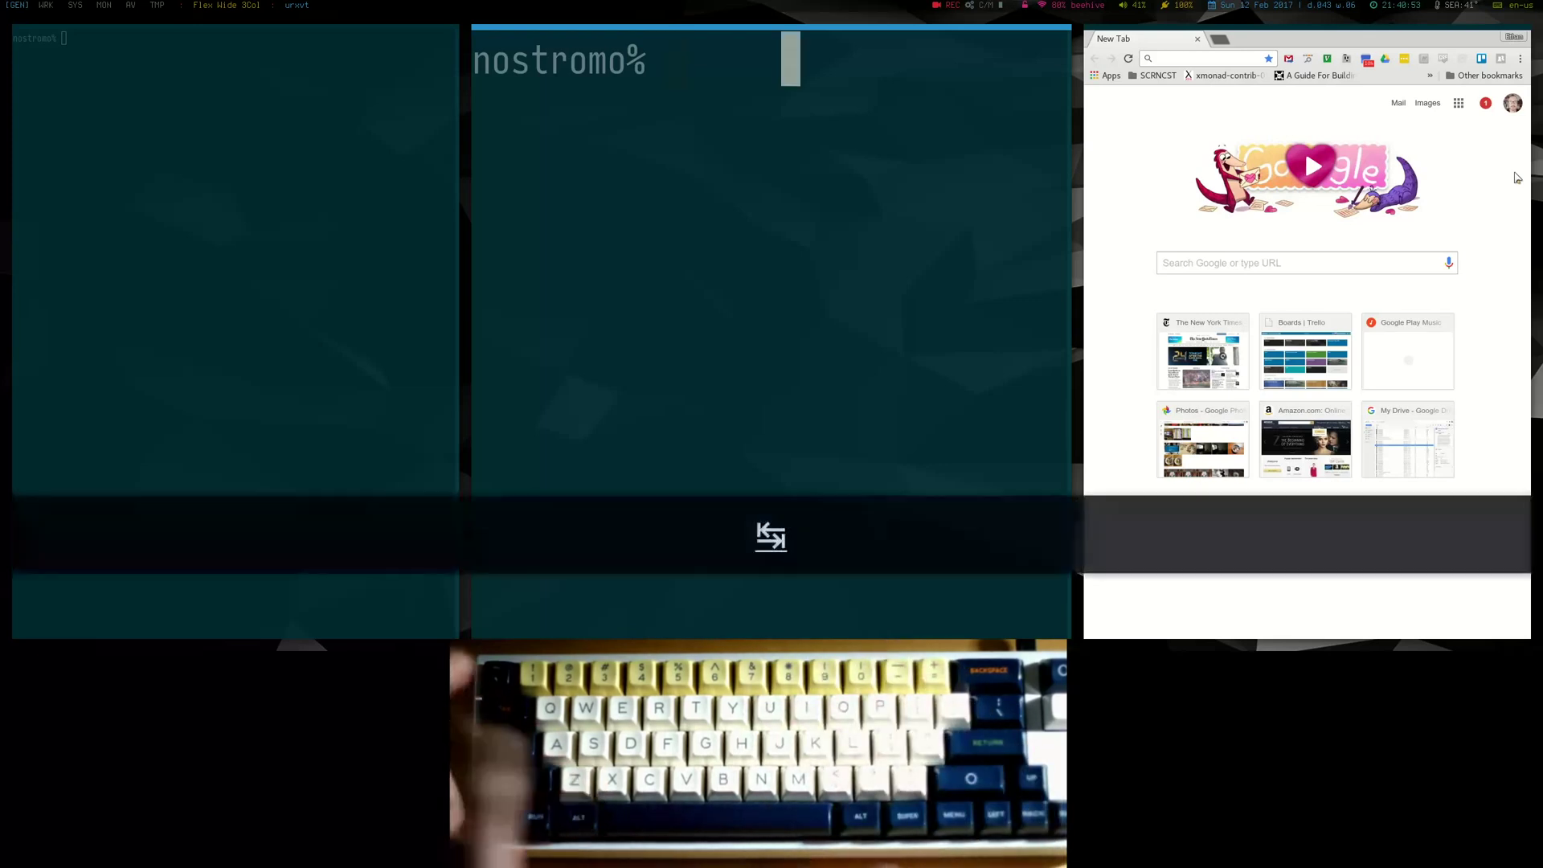
{"action": "type", "text": "\\"}
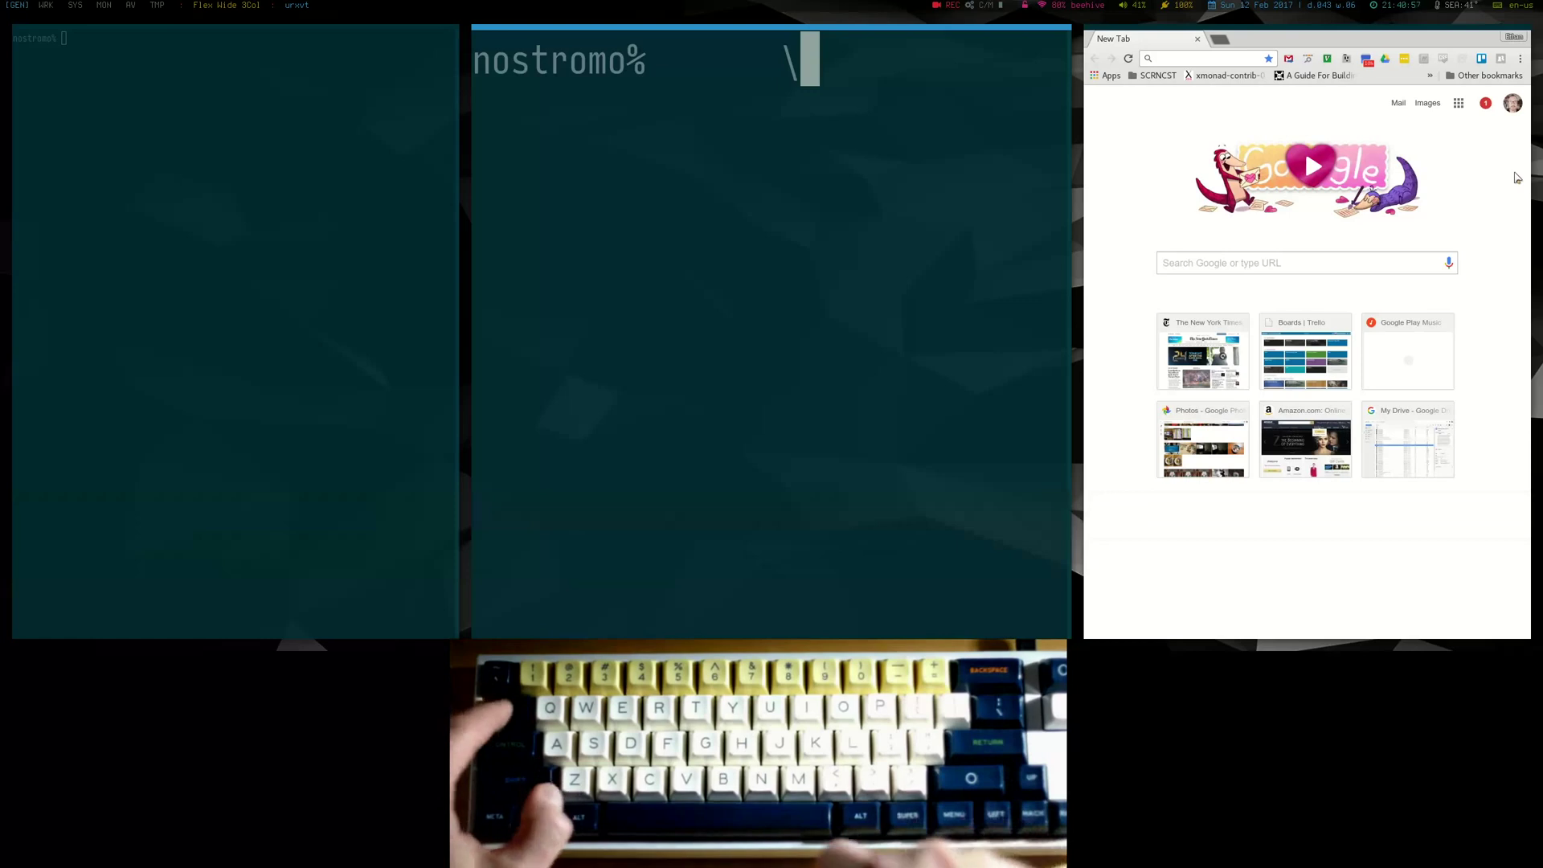
{"action": "key", "text": "super+h"}
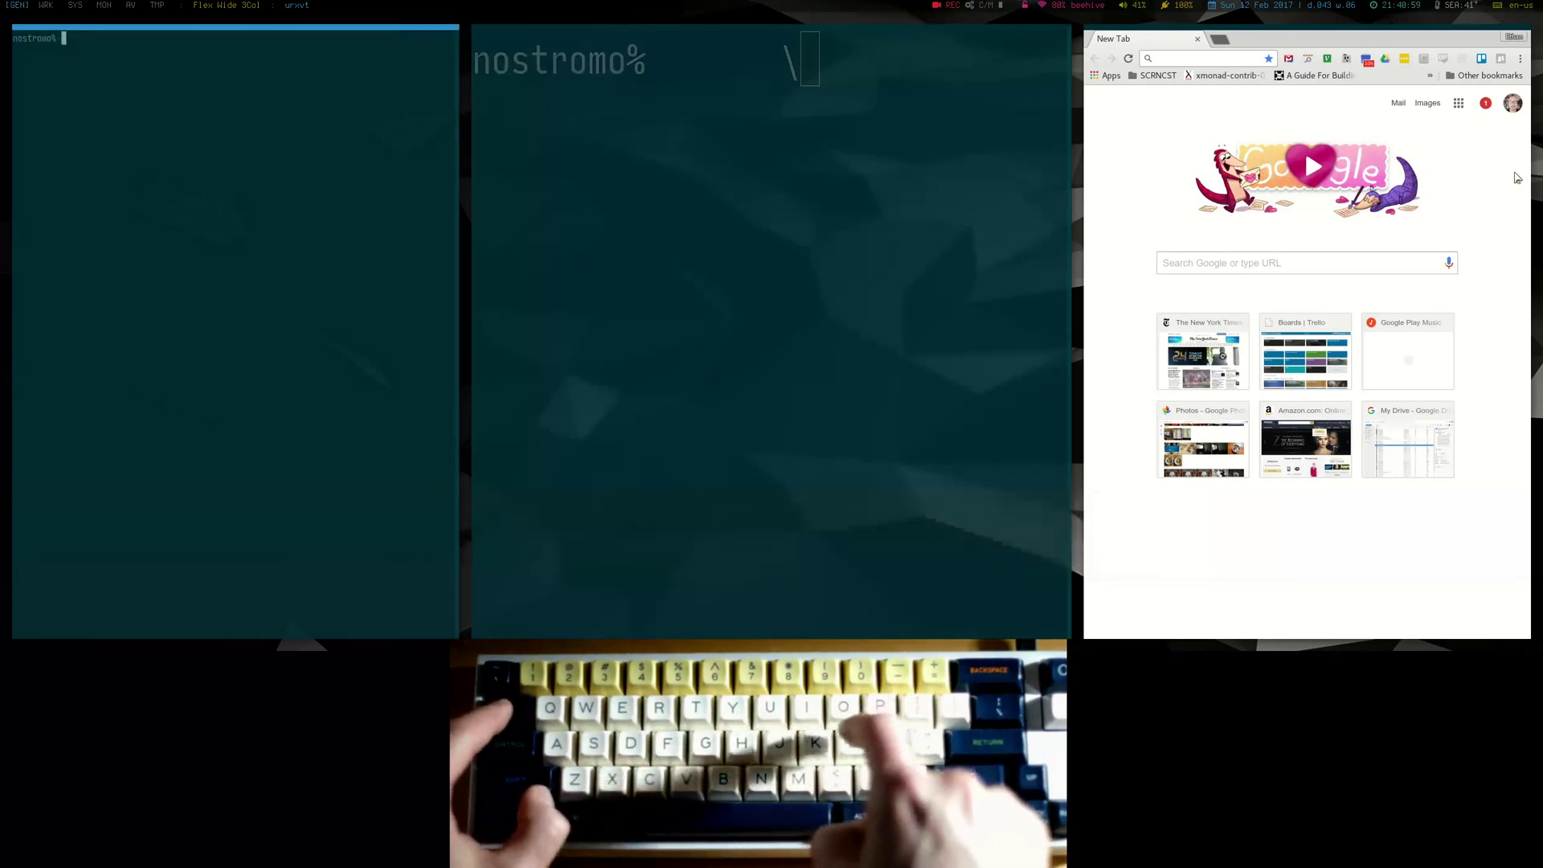
{"action": "key", "text": "super+l"}
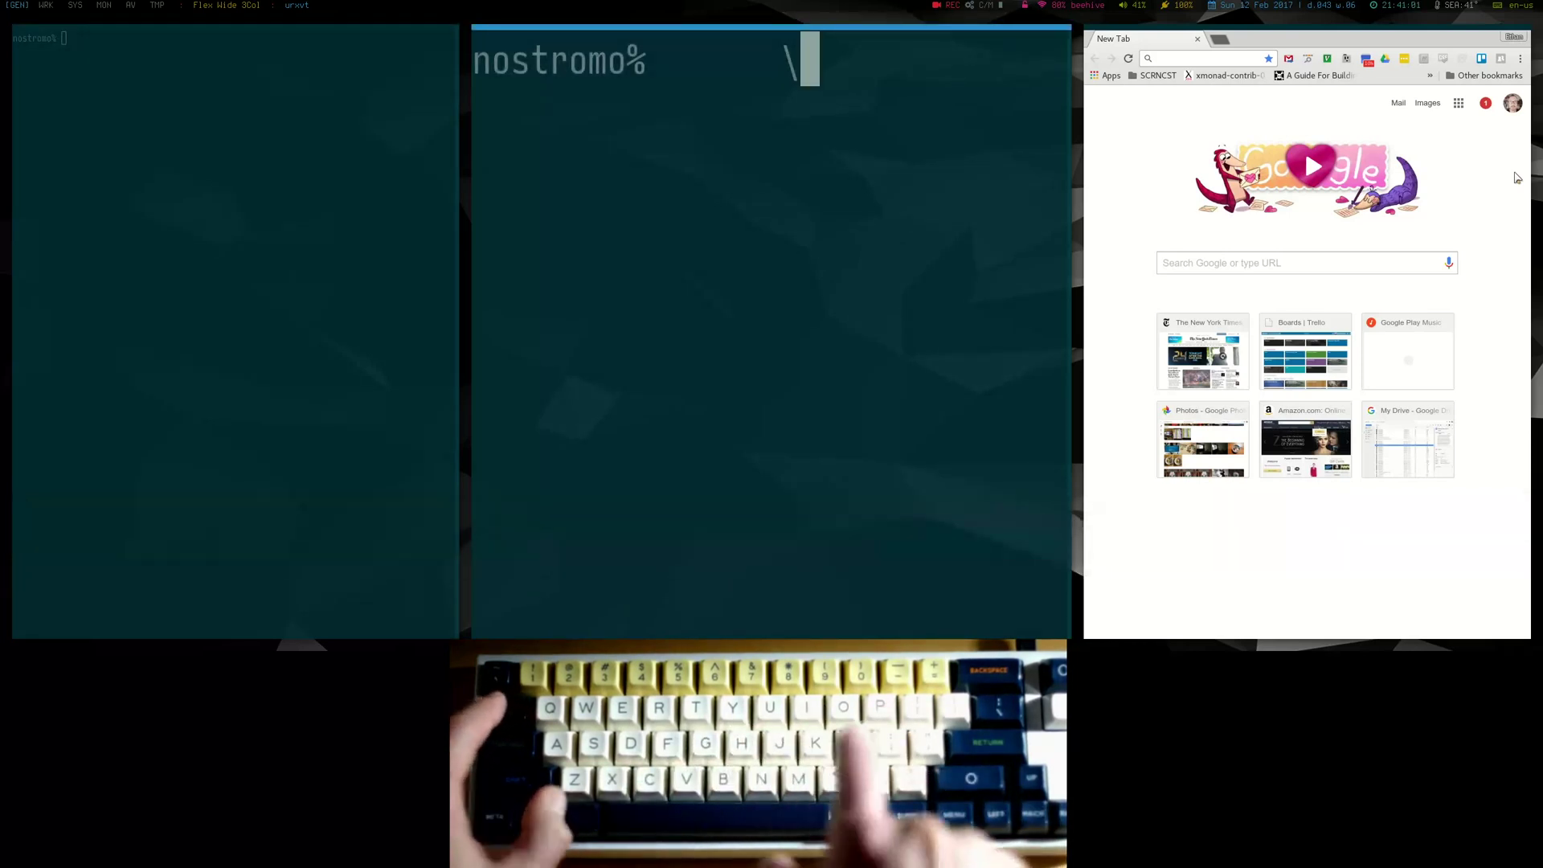
Step: Clear the middle terminal's prompt, and switch focus to the left terminal and back
{"action": "key", "text": "BackSpace"}
{"action": "key", "text": "BackSpace"}
{"action": "key", "text": "BackSpace"}
{"action": "key", "text": "BackSpace"}
{"action": "key", "text": "BackSpace"}
{"action": "key", "text": "BackSpace"}
{"action": "key", "text": "BackSpace"}
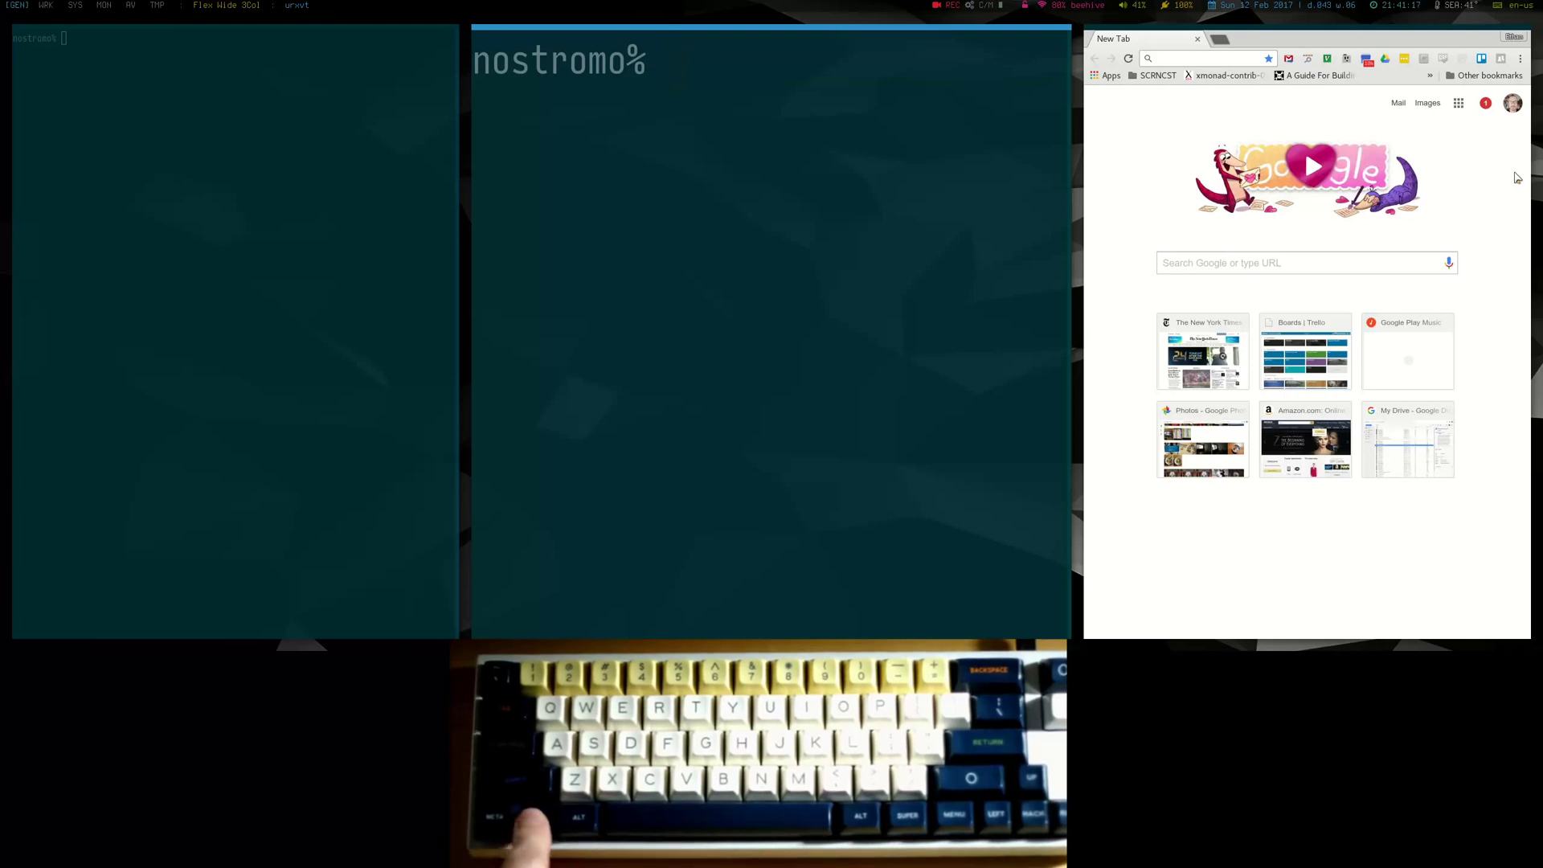
{"action": "key", "text": "super+h"}
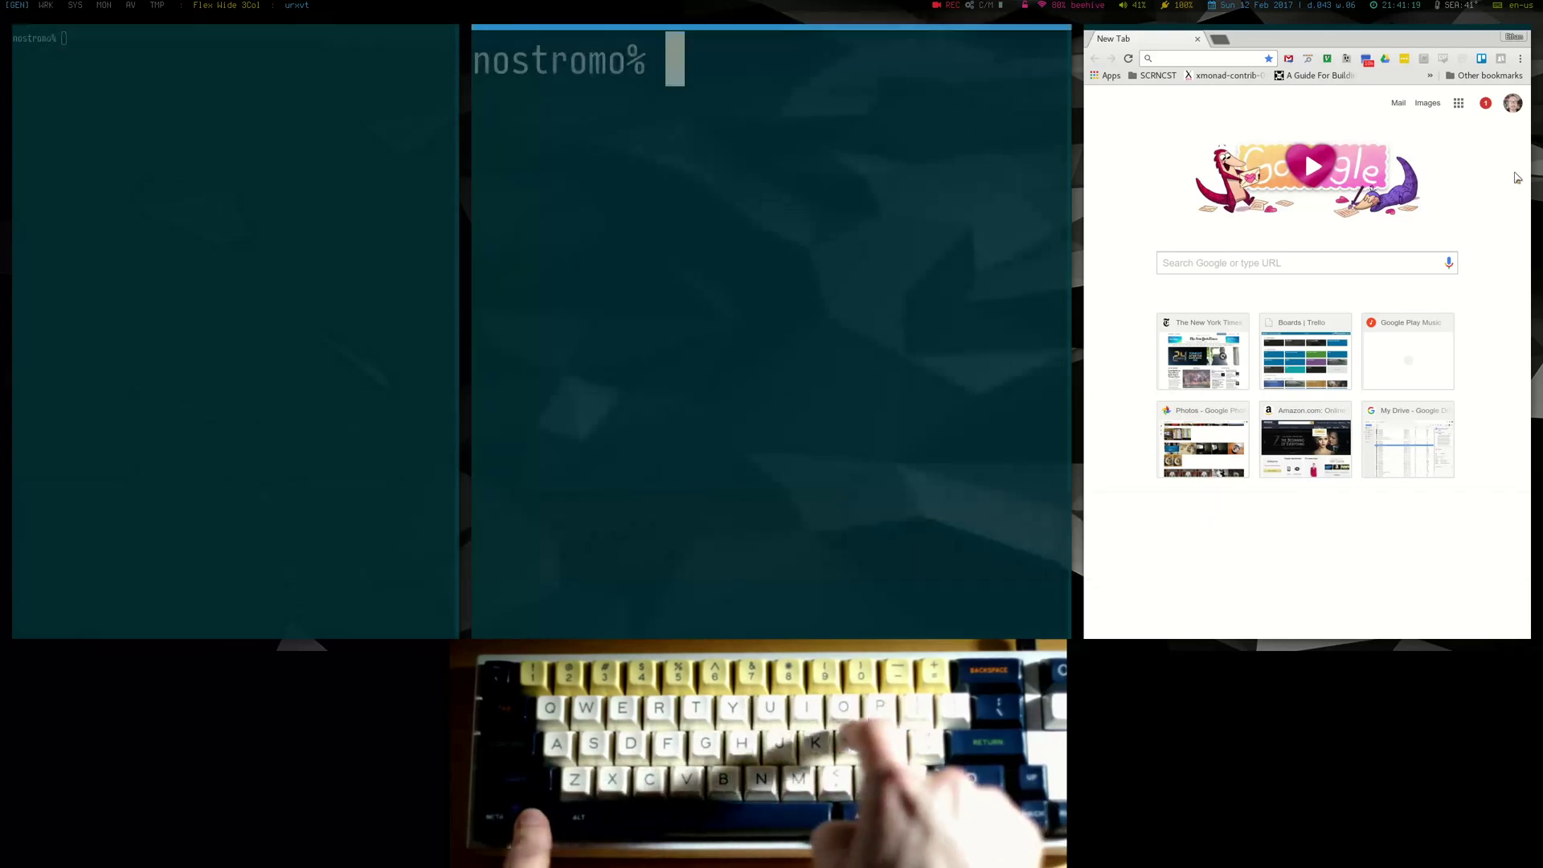
{"action": "key", "text": "super+l"}
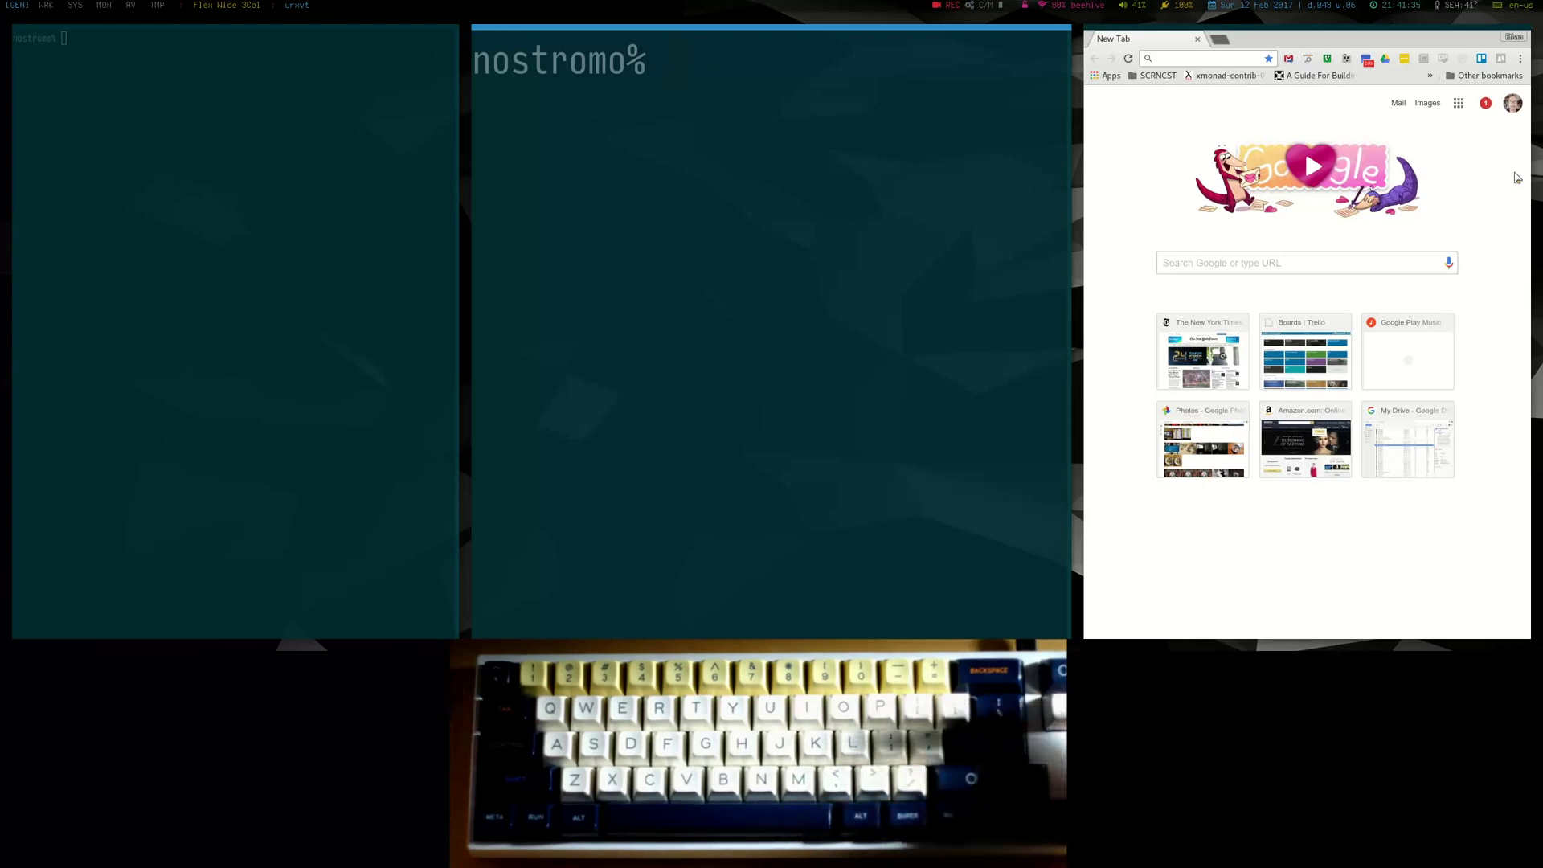
Step: Test the \| characters, a tab and a backslash at the middle prompt, clear them, and restore the small terminal font
{"action": "type", "text": "\\|"}
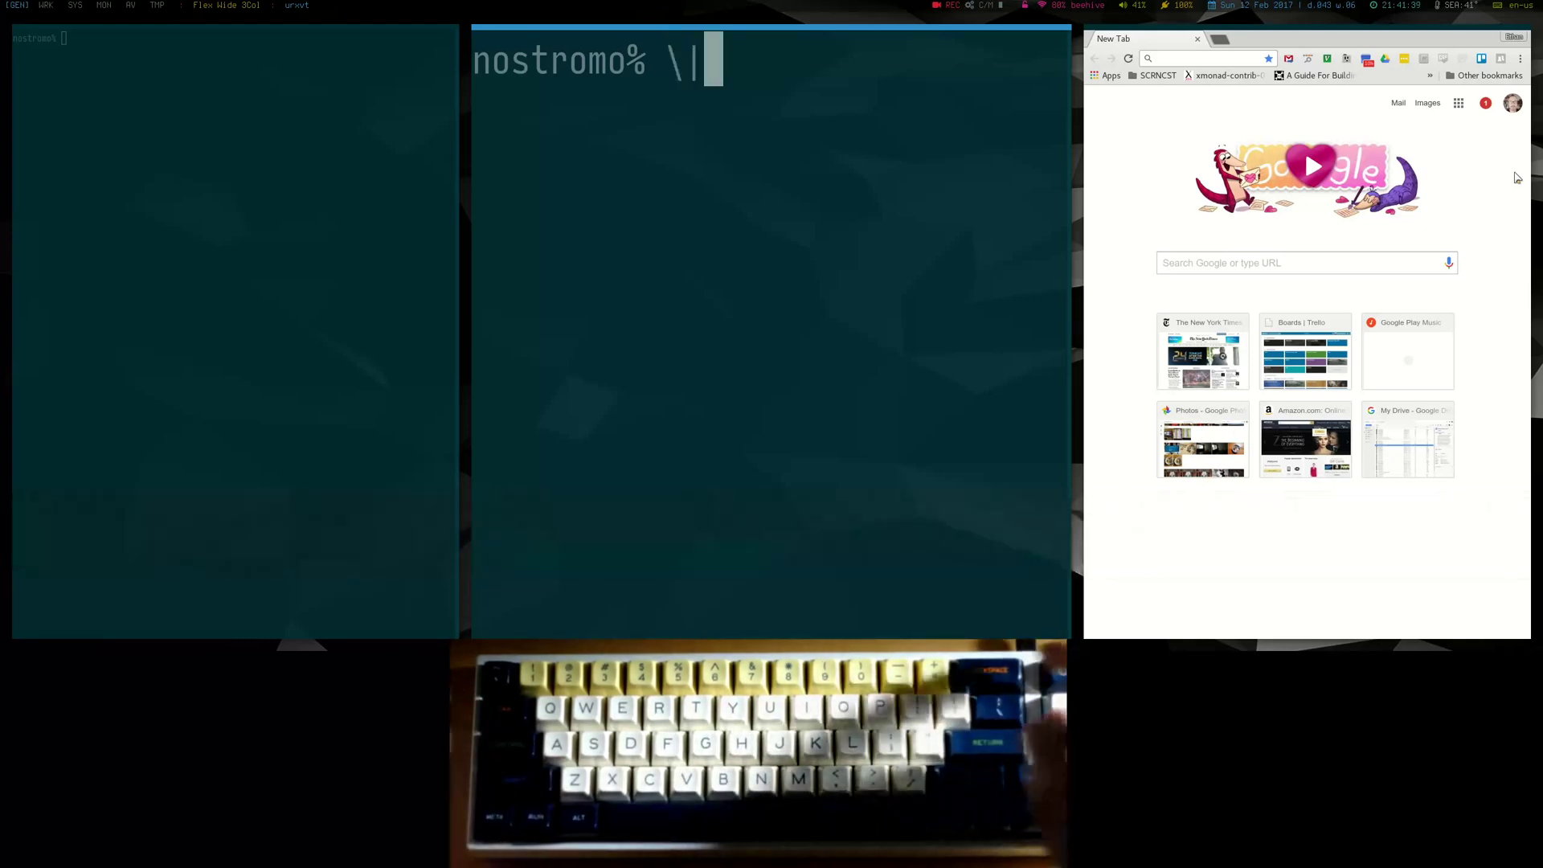
{"action": "key", "text": "BackSpace"}
{"action": "key", "text": "BackSpace"}
{"action": "key", "text": "super+shift+Tab"}
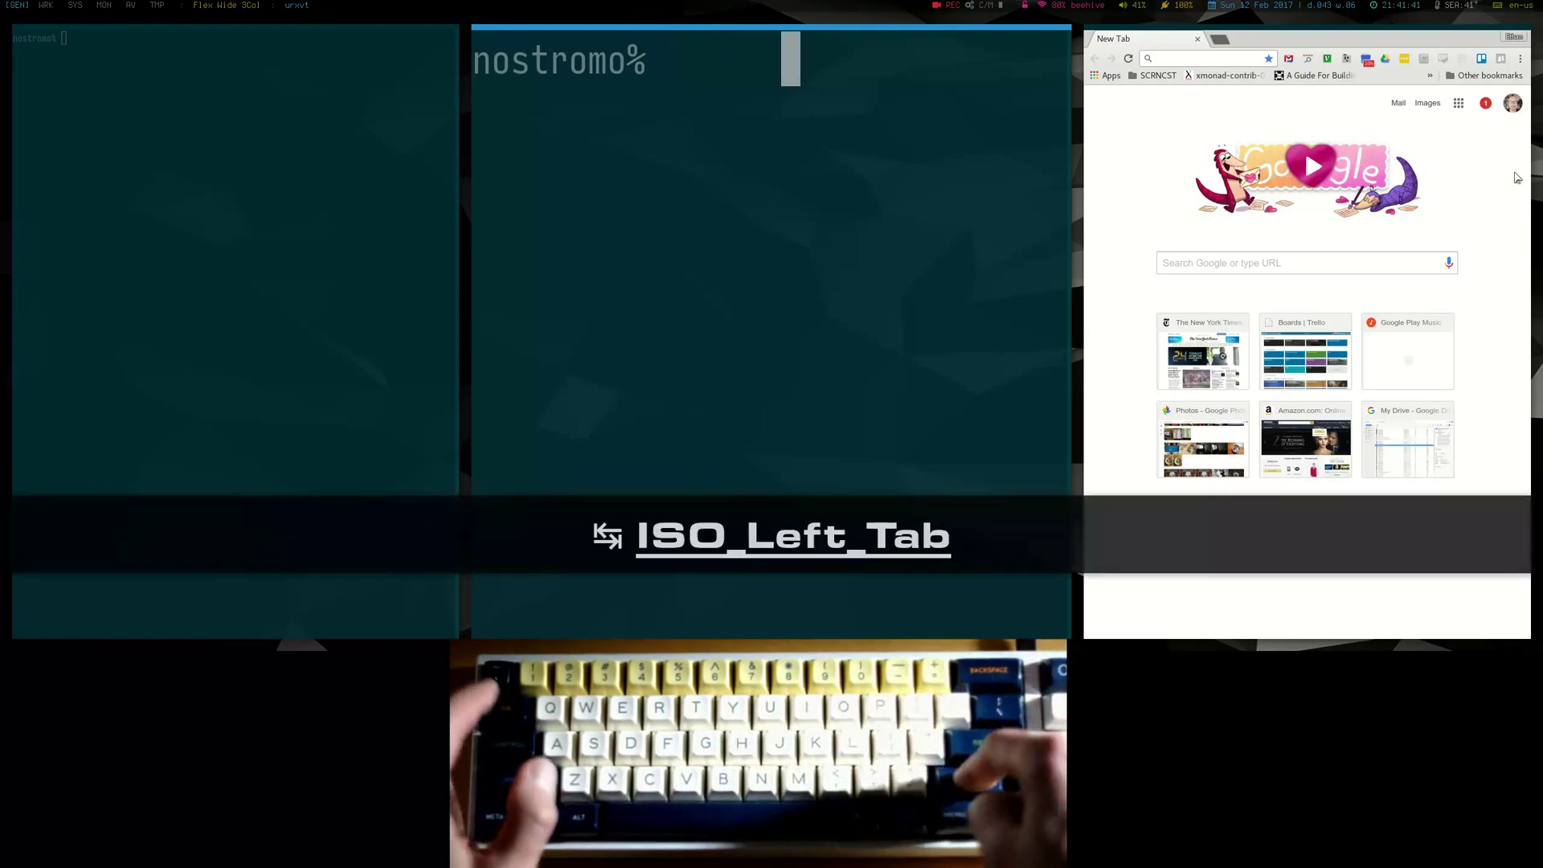
{"action": "type", "text": "\\"}
{"action": "key", "text": "BackSpace"}
{"action": "key", "text": "BackSpace"}
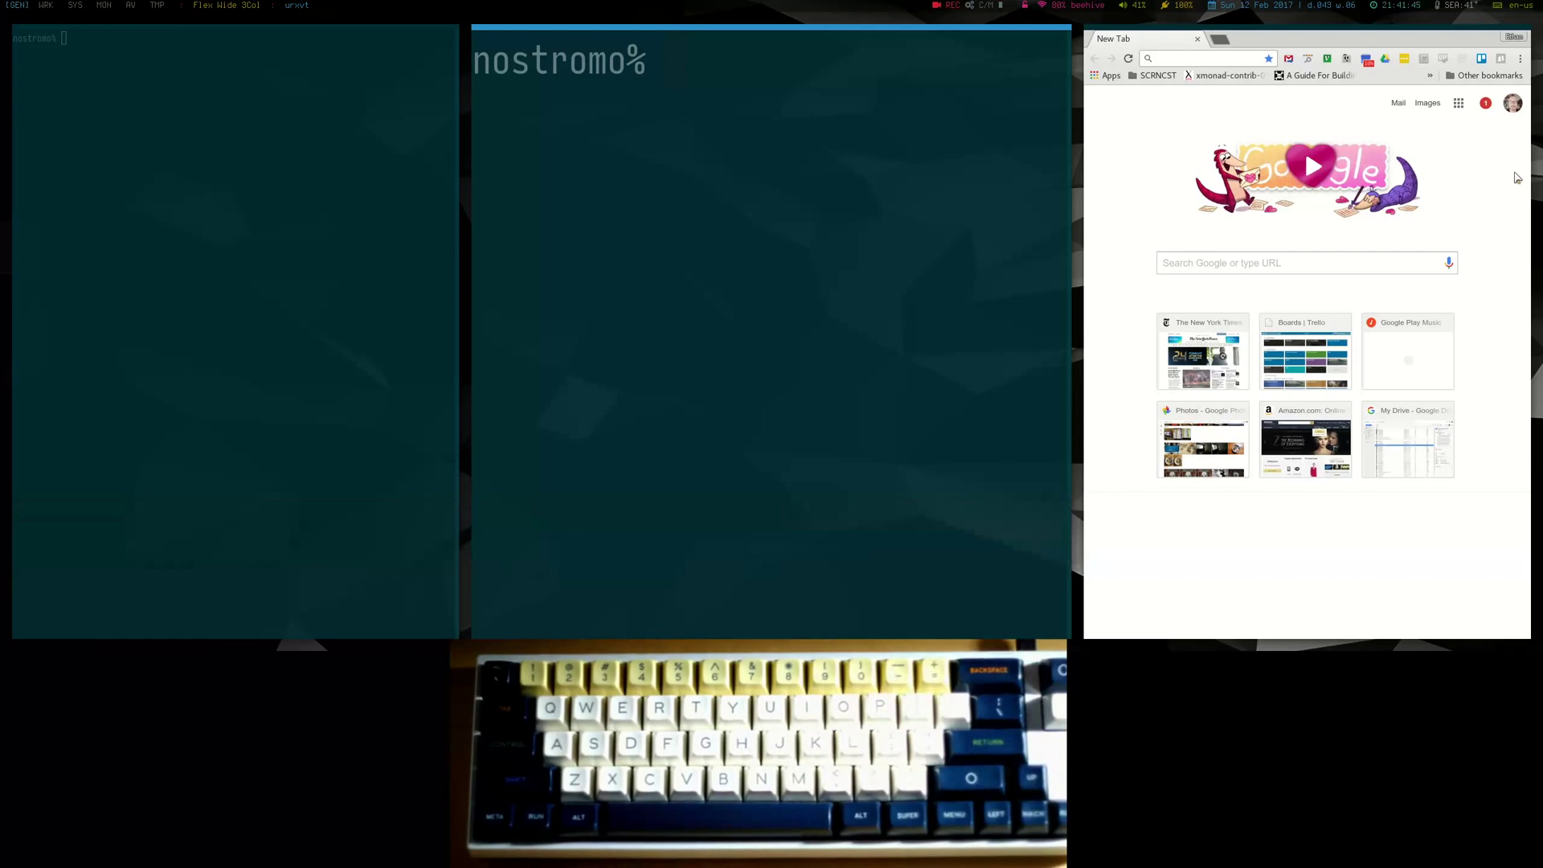
{"action": "key", "text": "alt+1"}
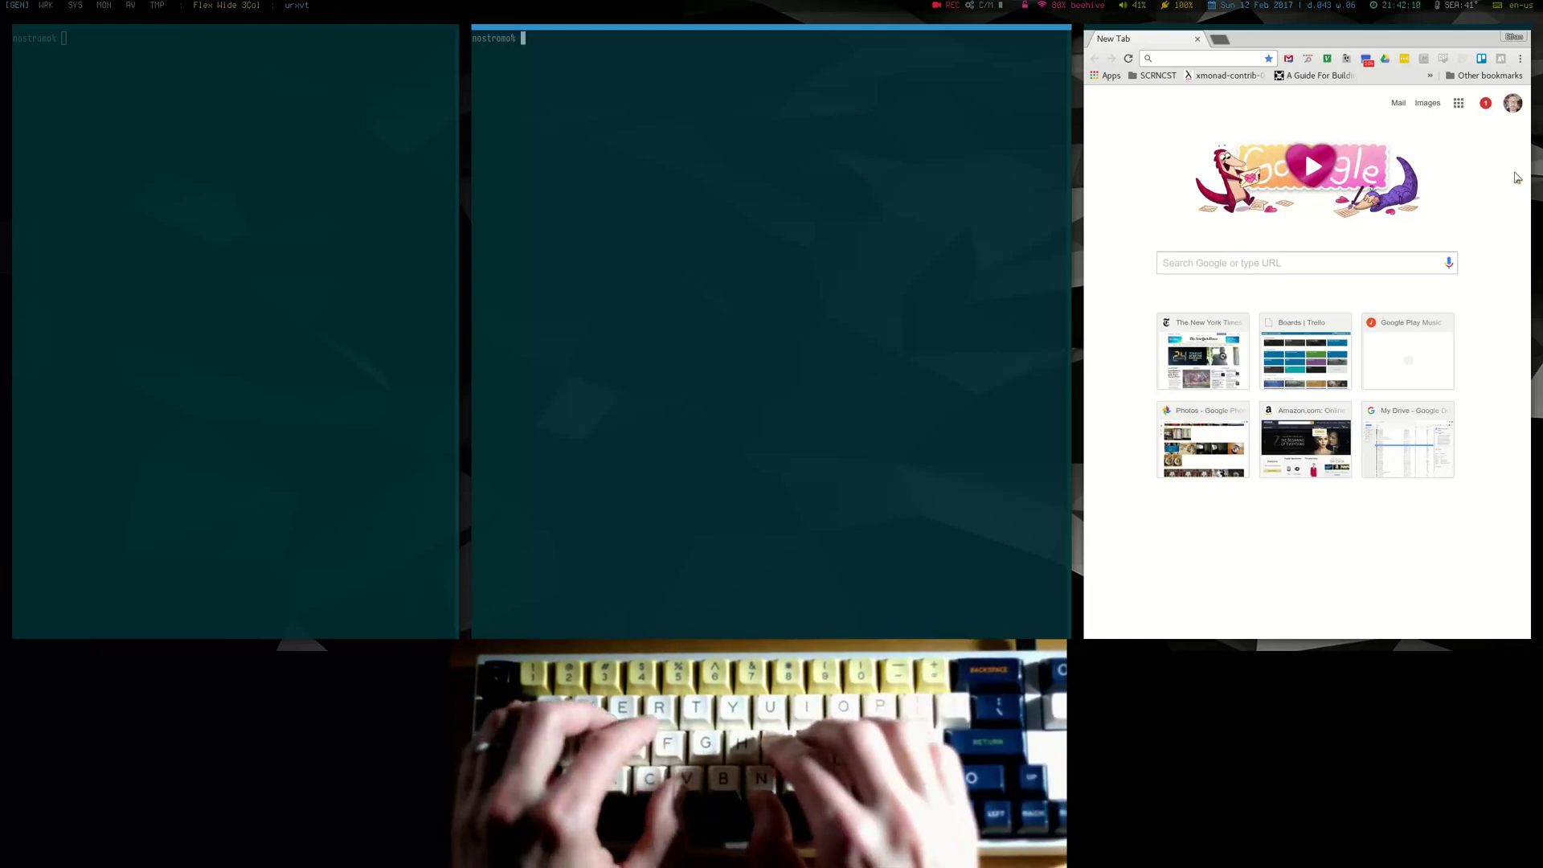
Step: Move focus across all three columns and back to Chrome, and swap the Chrome window into the middle column
{"action": "key", "text": "super+l"}
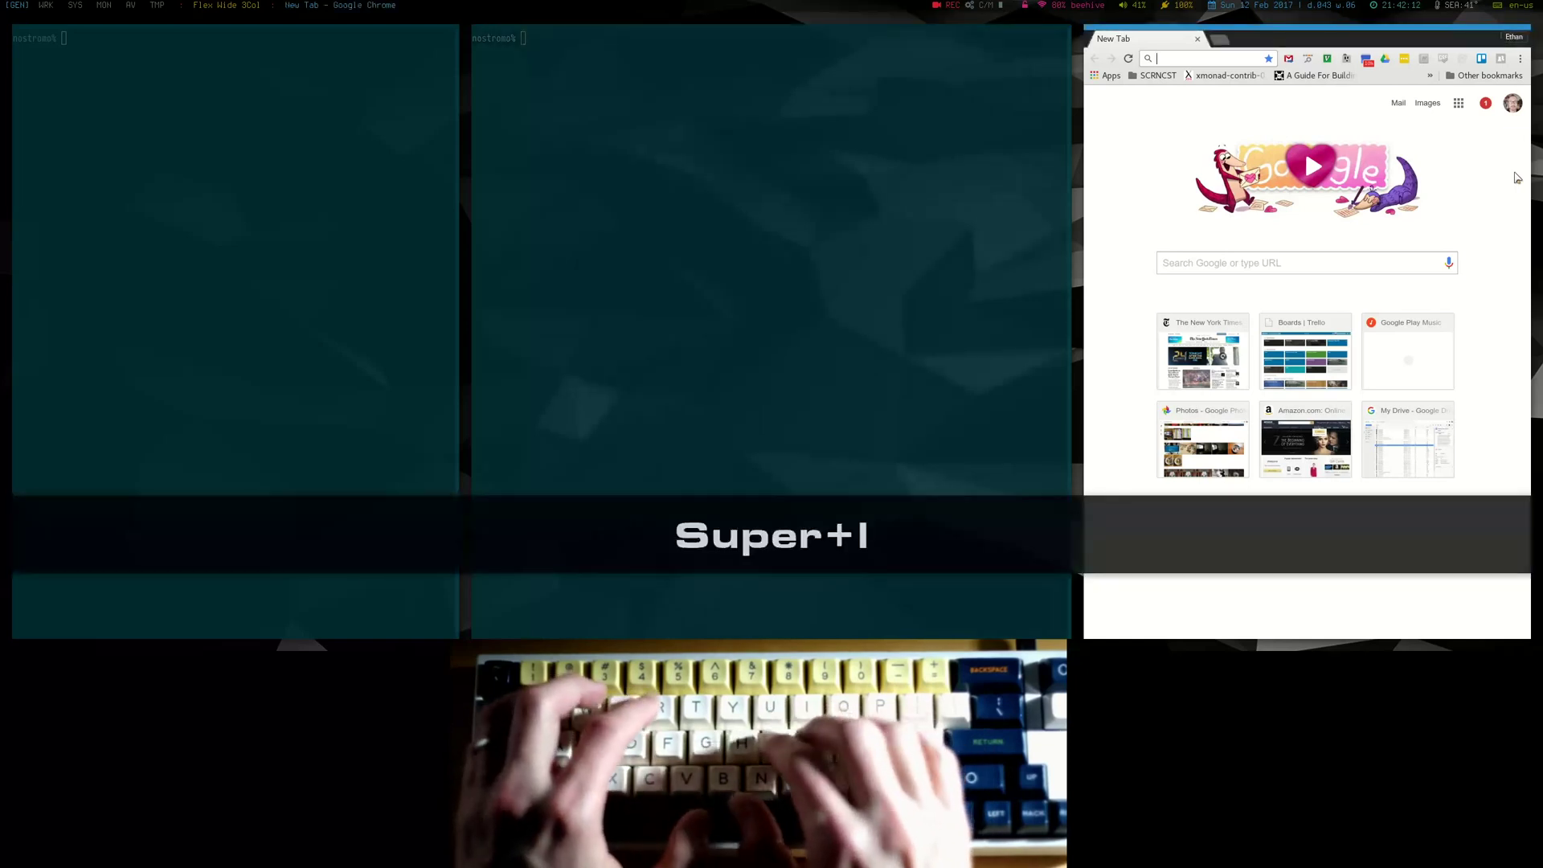
{"action": "key", "text": "super+h"}
{"action": "key", "text": "super+h"}
{"action": "key", "text": "super+l"}
{"action": "key", "text": "super+l"}
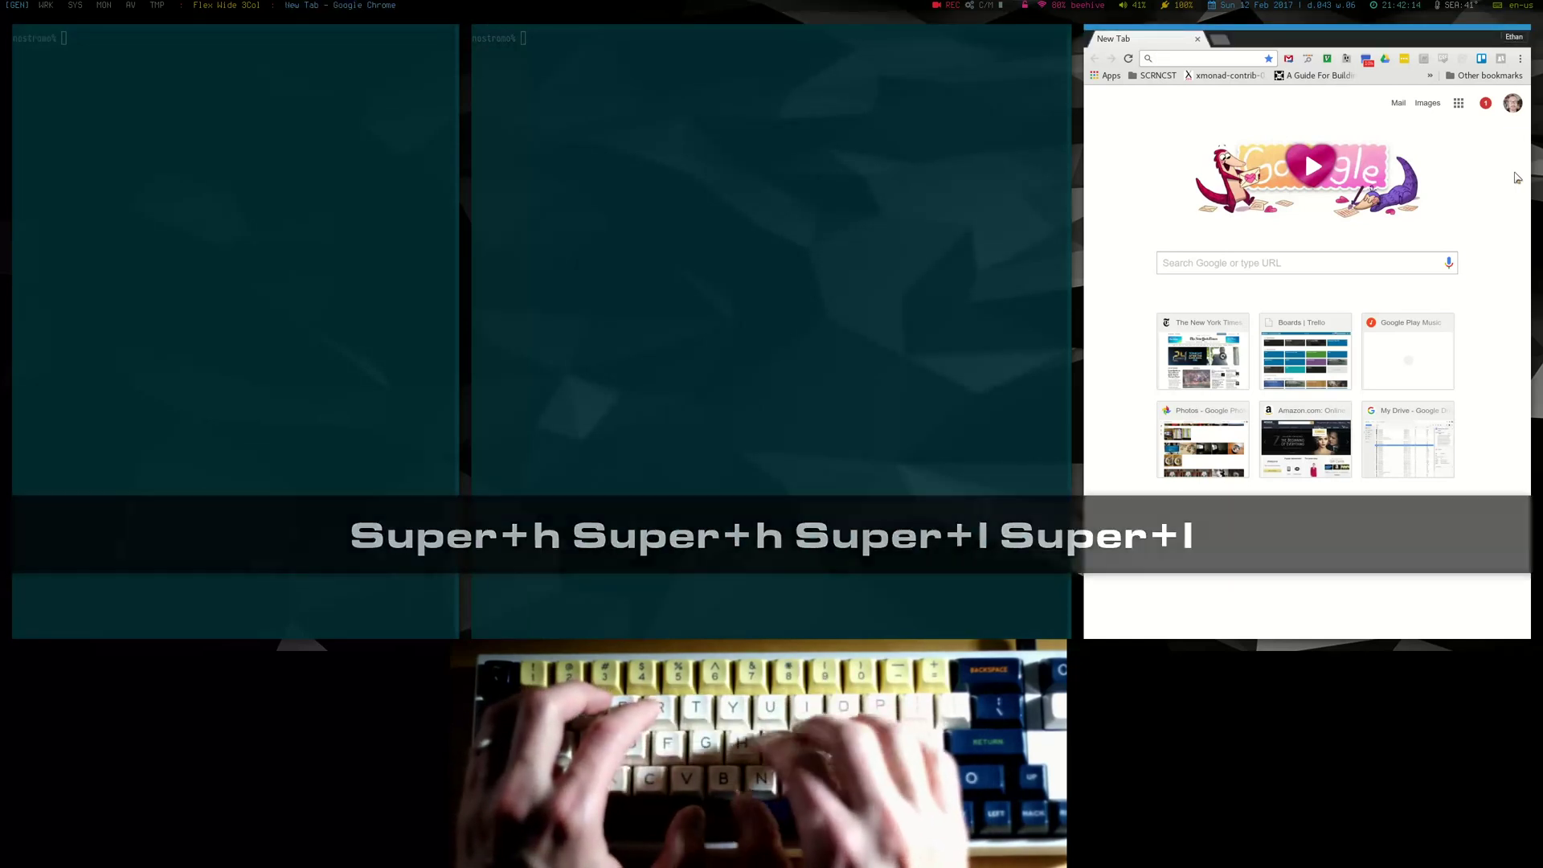
{"action": "key", "text": "ctrl+h"}
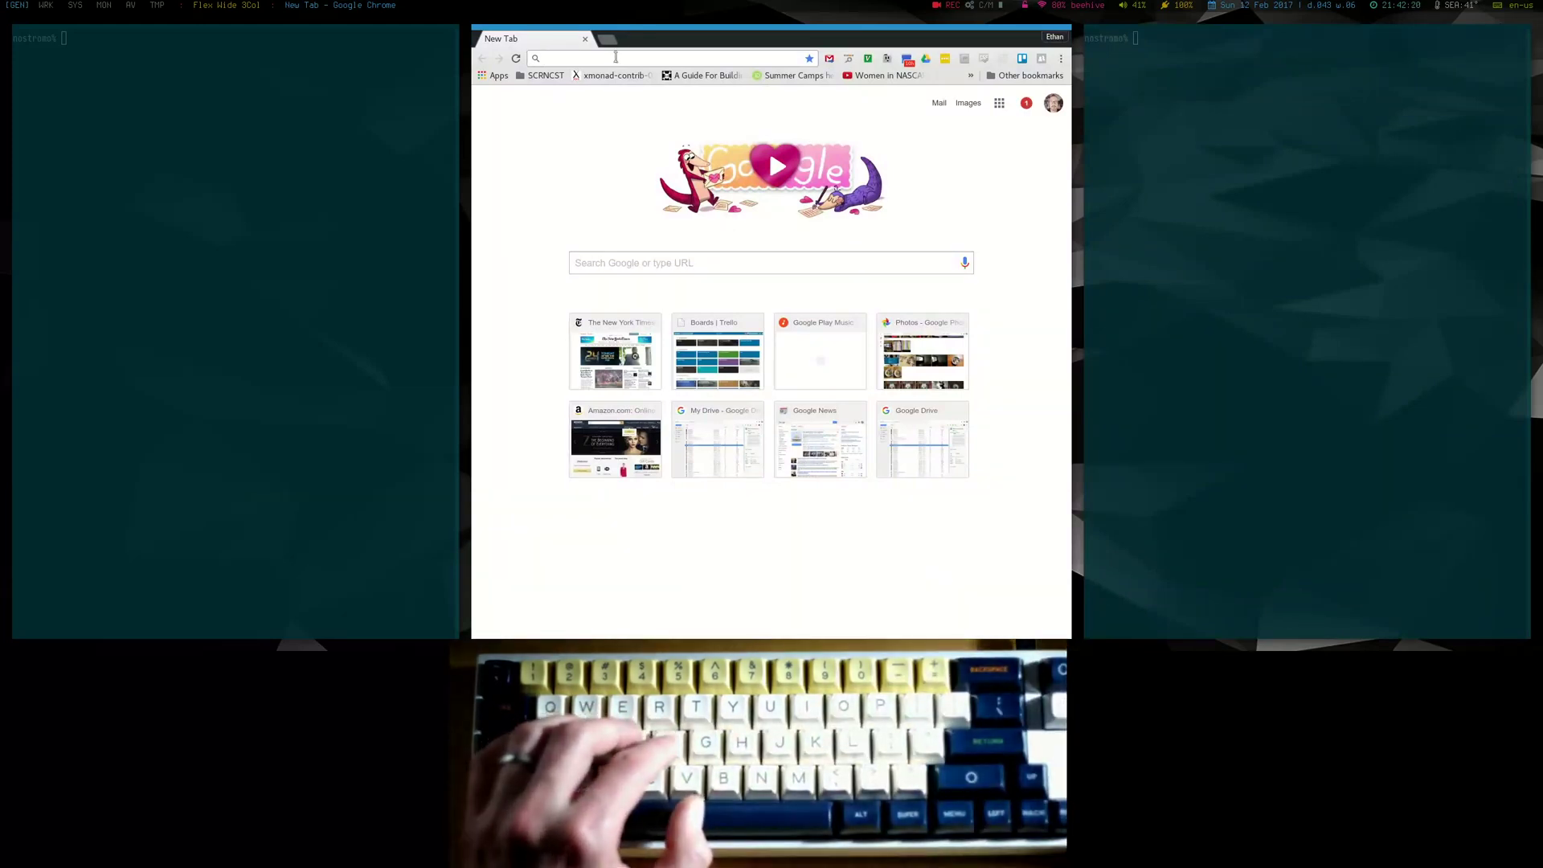
Step: Open the bookmarked xmonad-contrib documentation and go to the XMonad.Actions.TreeSelect page
{"action": "left_click", "coordinate": [596, 76]}
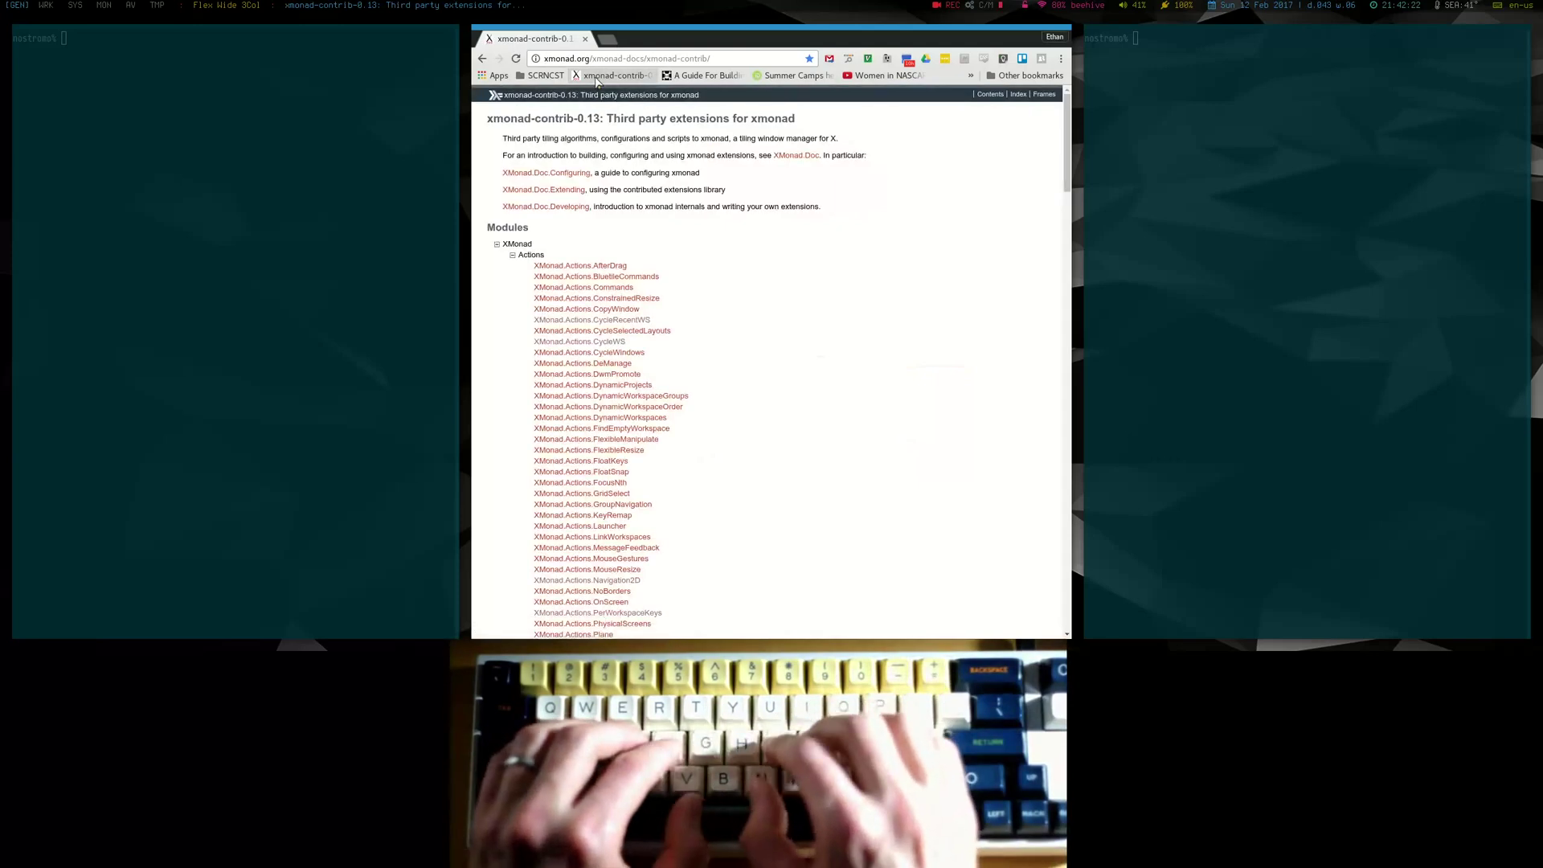
{"action": "key", "text": "space"}
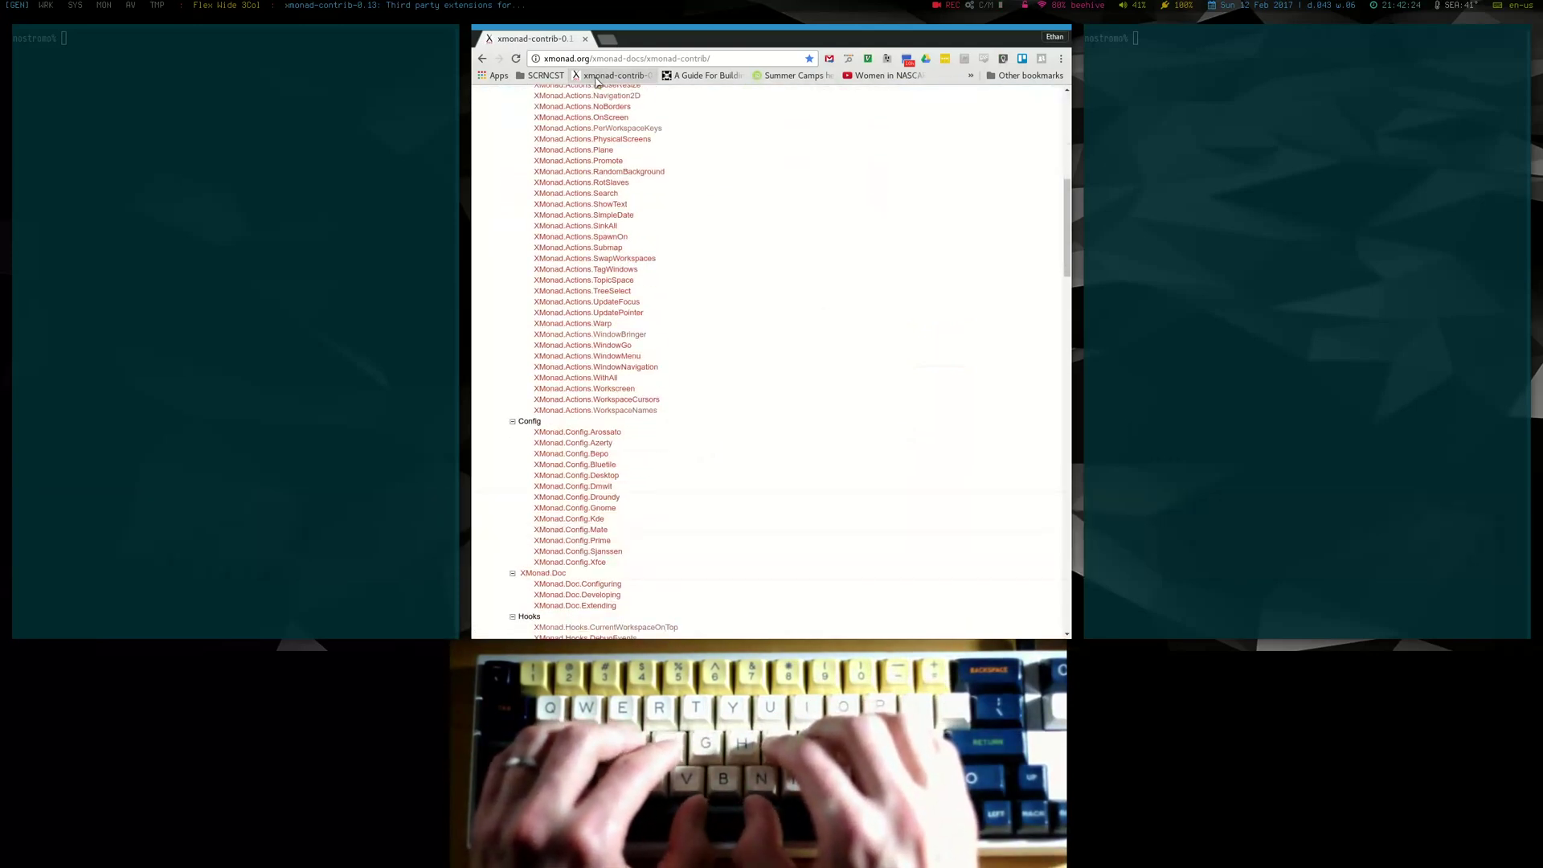
{"action": "key", "text": "f"}
{"action": "key", "text": "b"}
{"action": "key", "text": "t"}
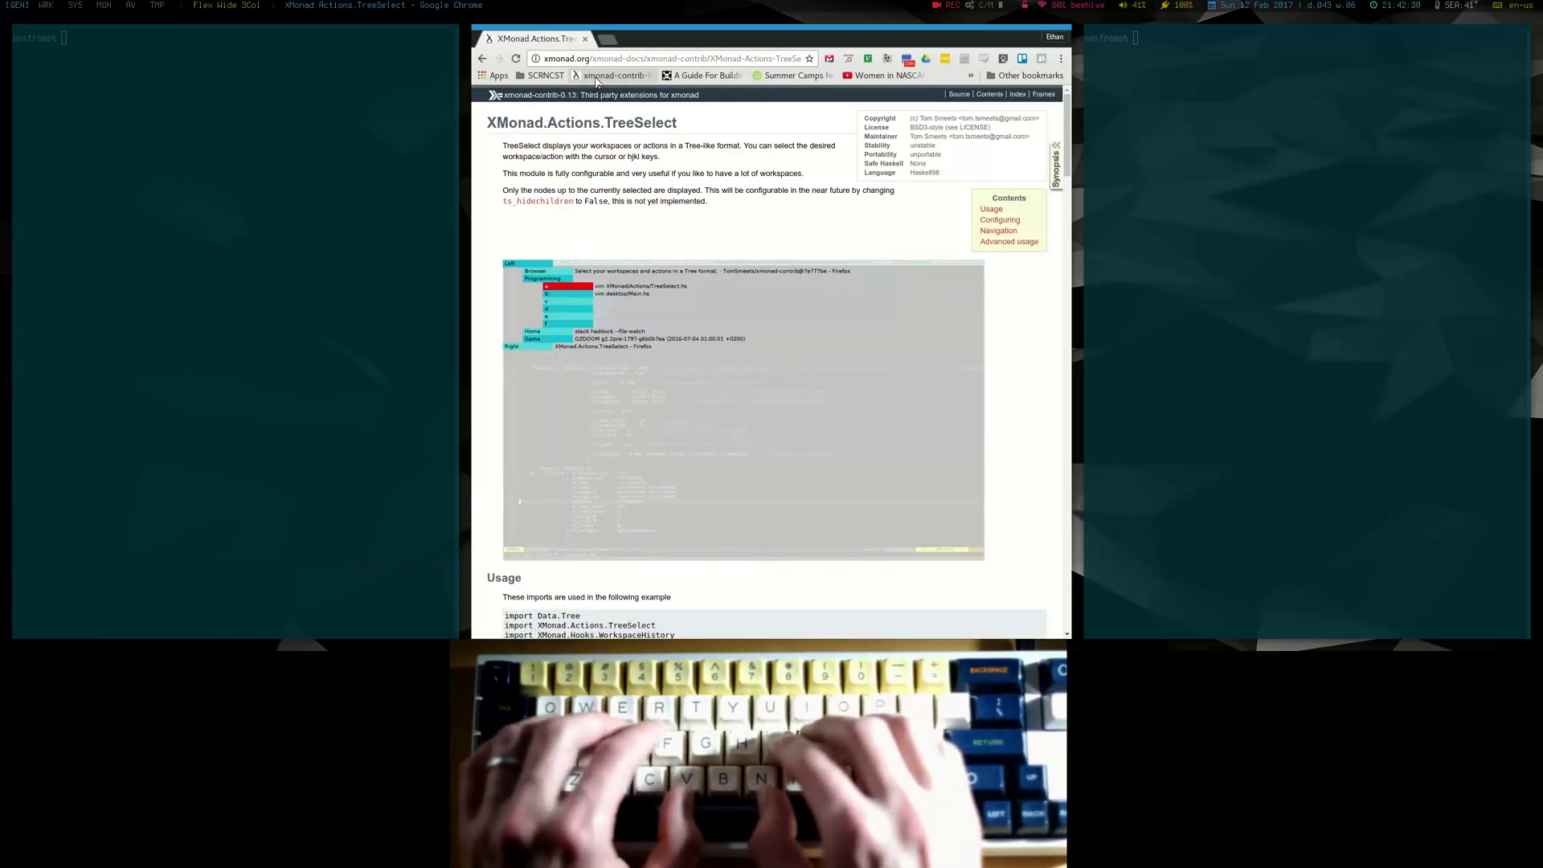
Step: Swap Chrome into the left column, and open xmonad.hs with vix in the middle terminal at an enlarged font size
{"action": "key", "text": "ctrl+h"}
{"action": "key", "text": "super+l"}
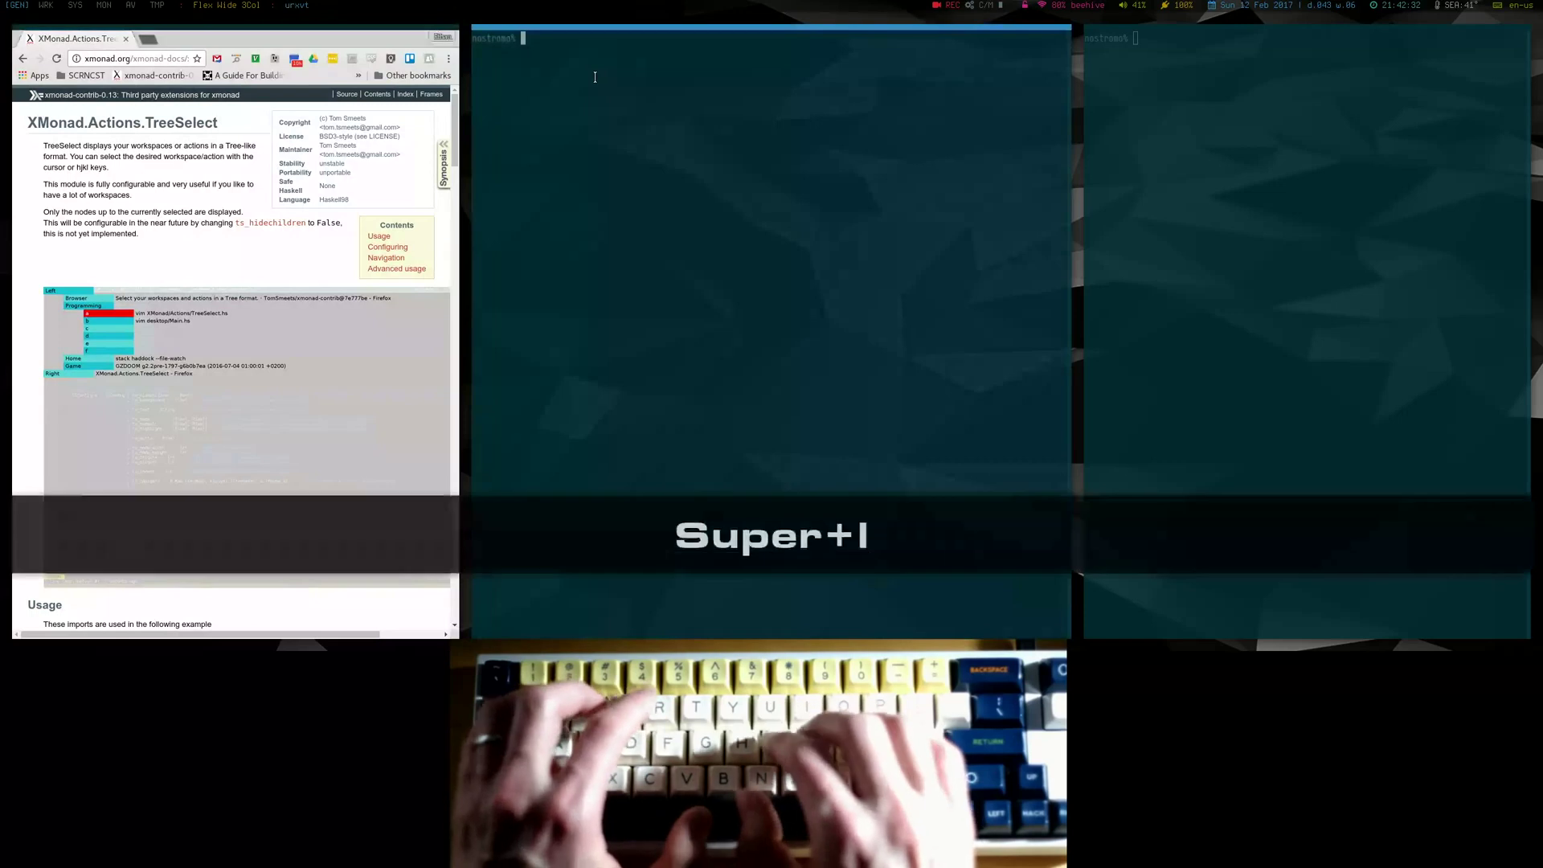
{"action": "key", "text": "alt+2"}
{"action": "key", "text": "alt+3"}
{"action": "type", "text": "vix"}
{"action": "key", "text": "Return"}
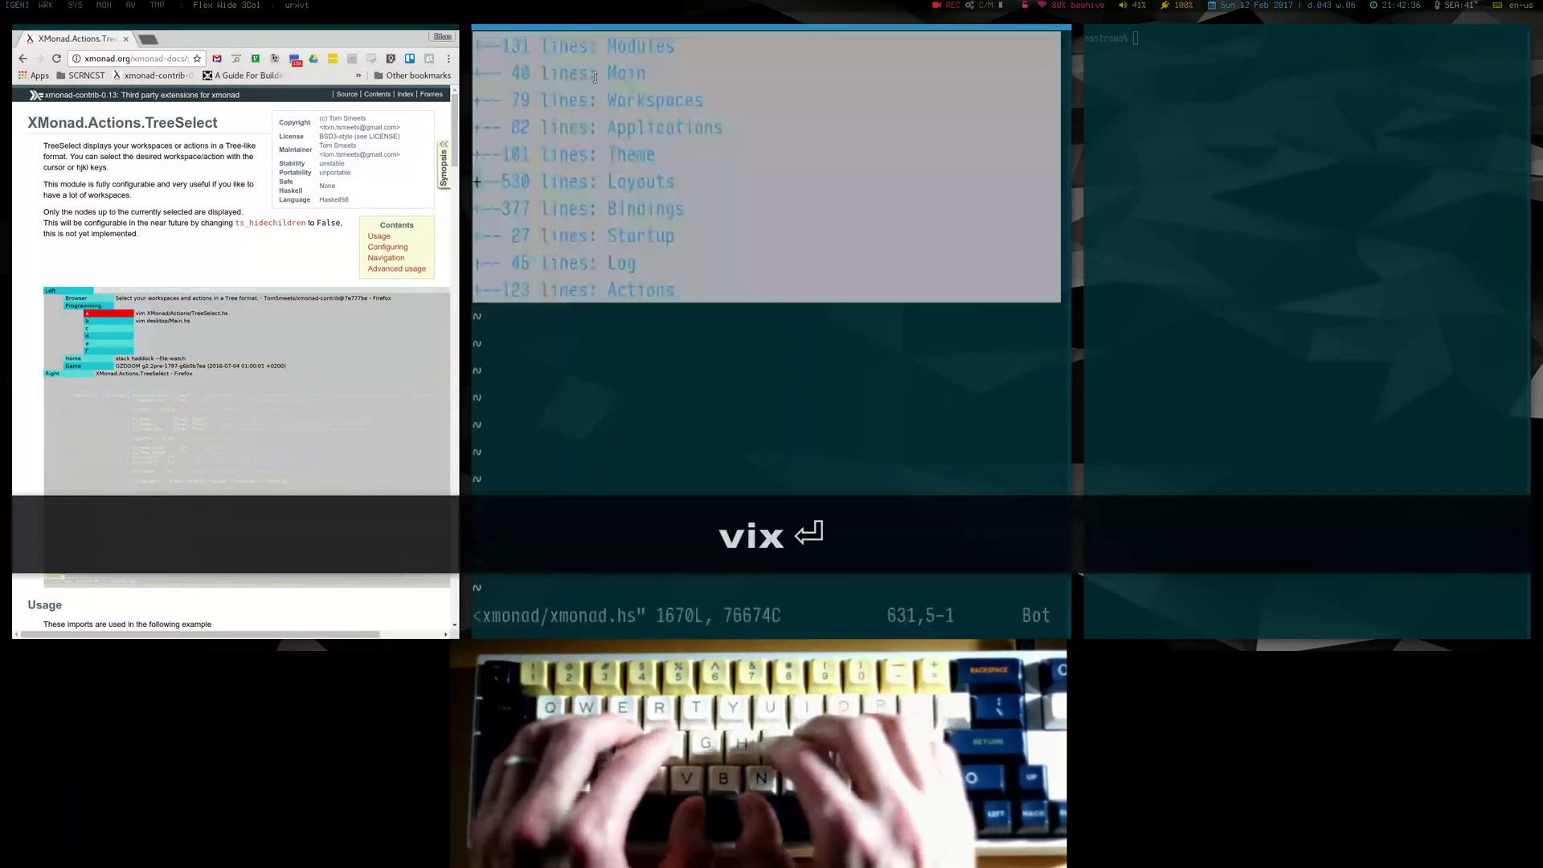
Step: Expand the Layouts fold in xmonad.hs and reduce the terminal font to a medium size, looking through the layout code
{"action": "key", "text": "z"}
{"action": "key", "text": "a"}
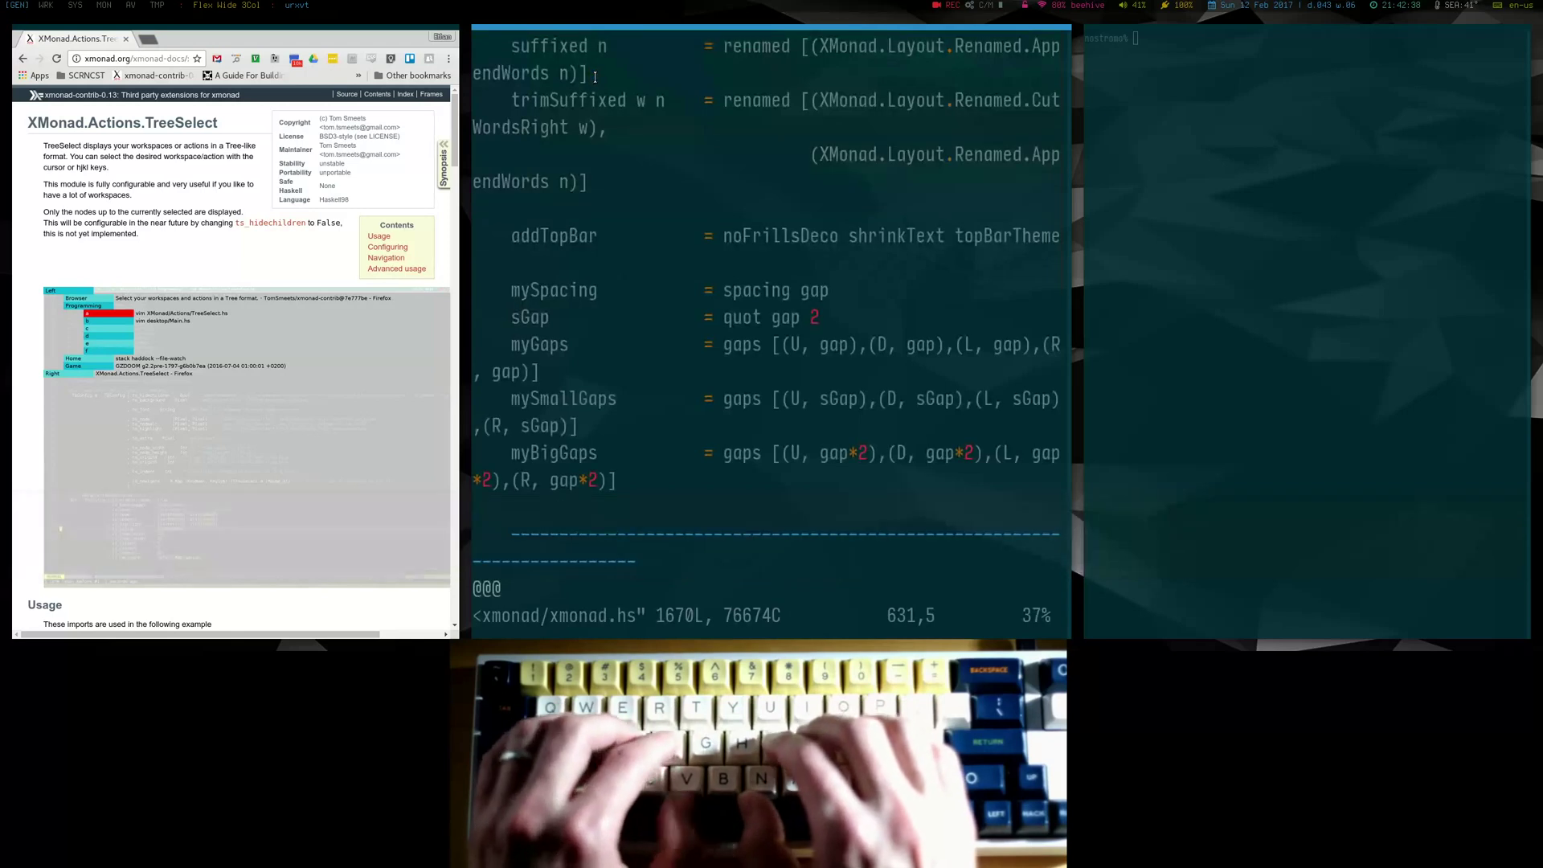
{"action": "key", "text": "alt+2"}
{"action": "key", "text": "ctrl+d"}
{"action": "key", "text": "ctrl+d"}
{"action": "key", "text": "ctrl+d"}
{"action": "key", "text": "ctrl+u"}
{"action": "key", "text": "ctrl+u"}
{"action": "key", "text": "ctrl+u"}
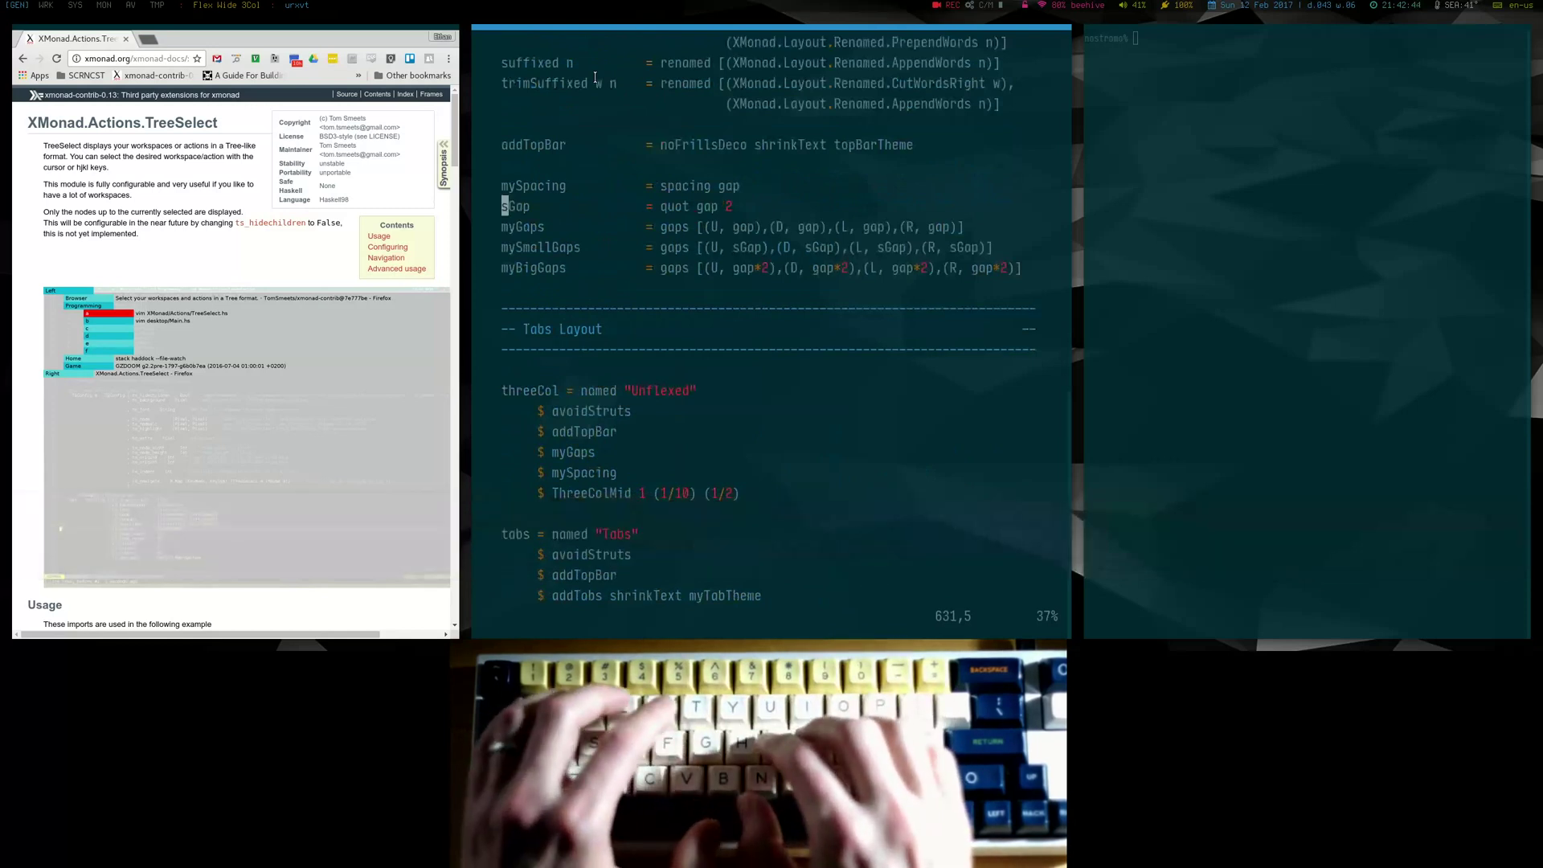
Step: Open another terminal stacked in the right column, and move focus among the windows, ending on the upper right terminal
{"action": "key", "text": "super+Return"}
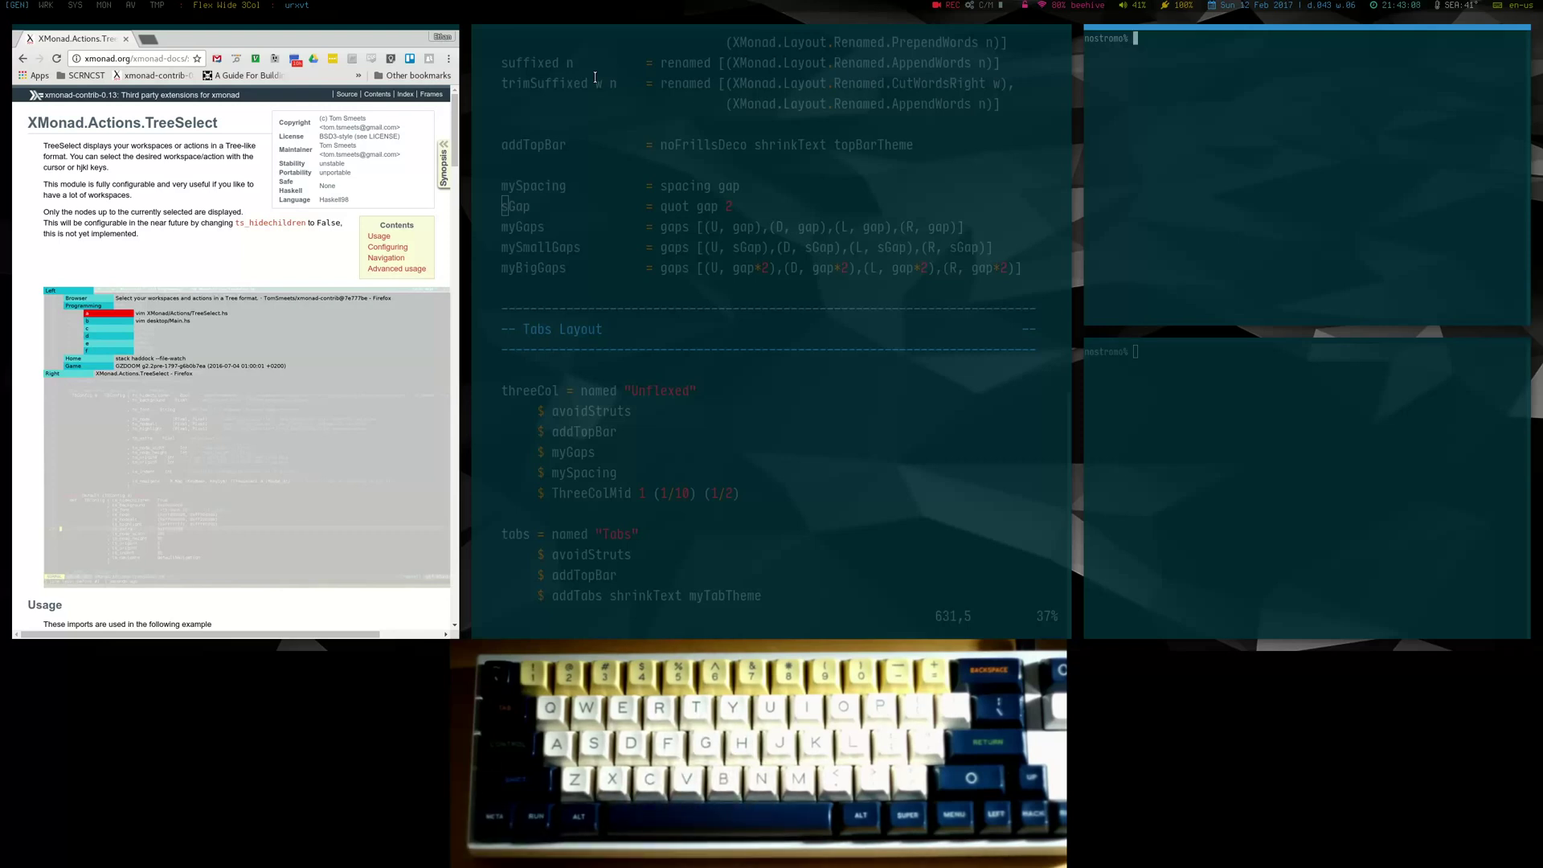
{"action": "key", "text": "super+h"}
{"action": "key", "text": "super+l"}
{"action": "key", "text": "super+j"}
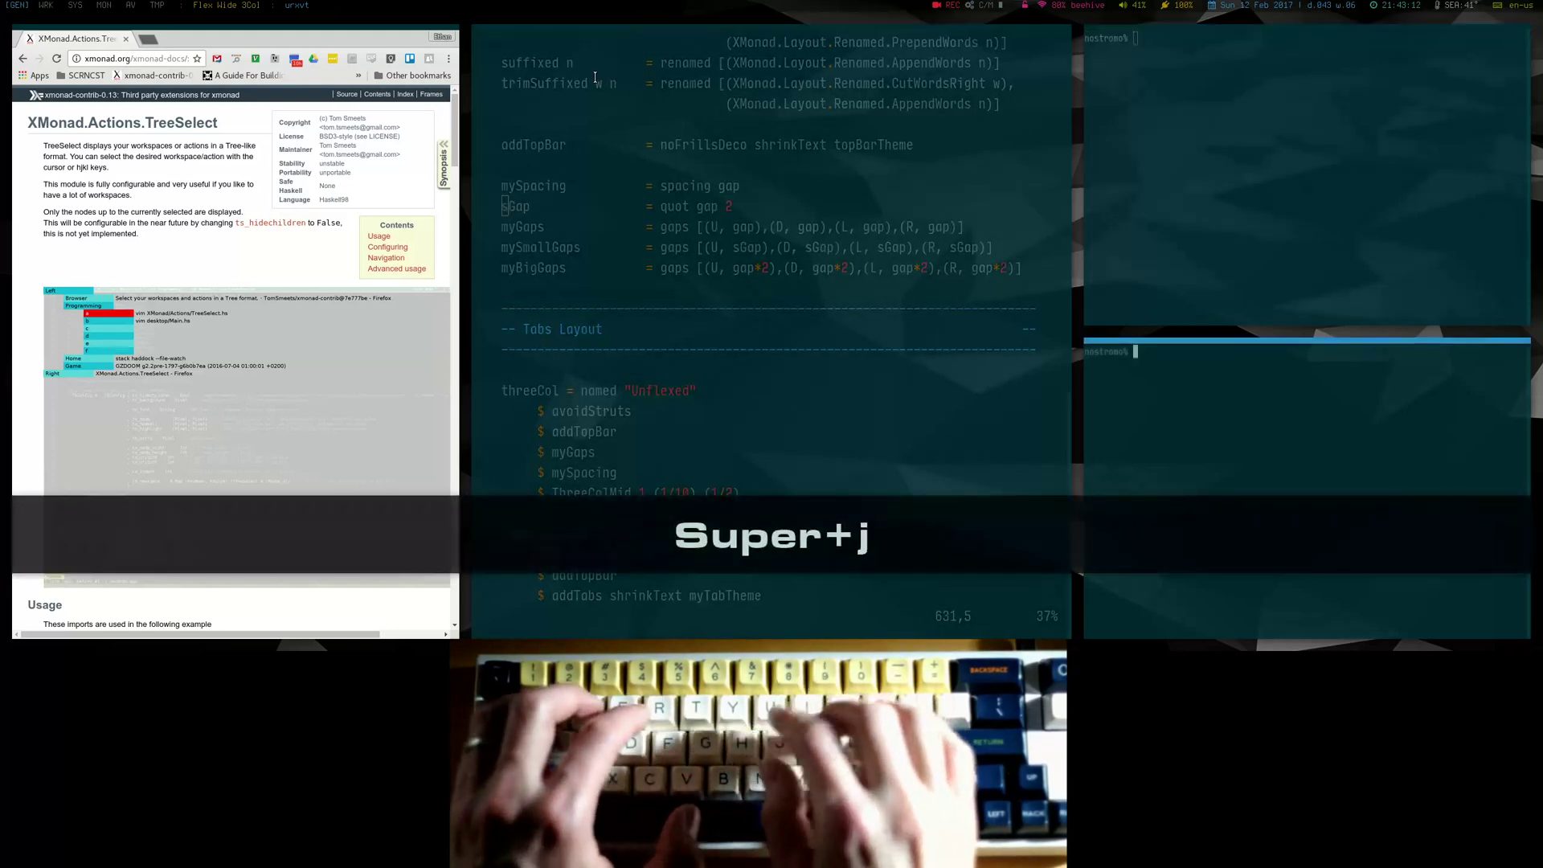
{"action": "key", "text": "super+k"}
{"action": "key", "text": "super+h"}
{"action": "key", "text": "super+h"}
{"action": "key", "text": "super+l"}
{"action": "key", "text": "super+l"}
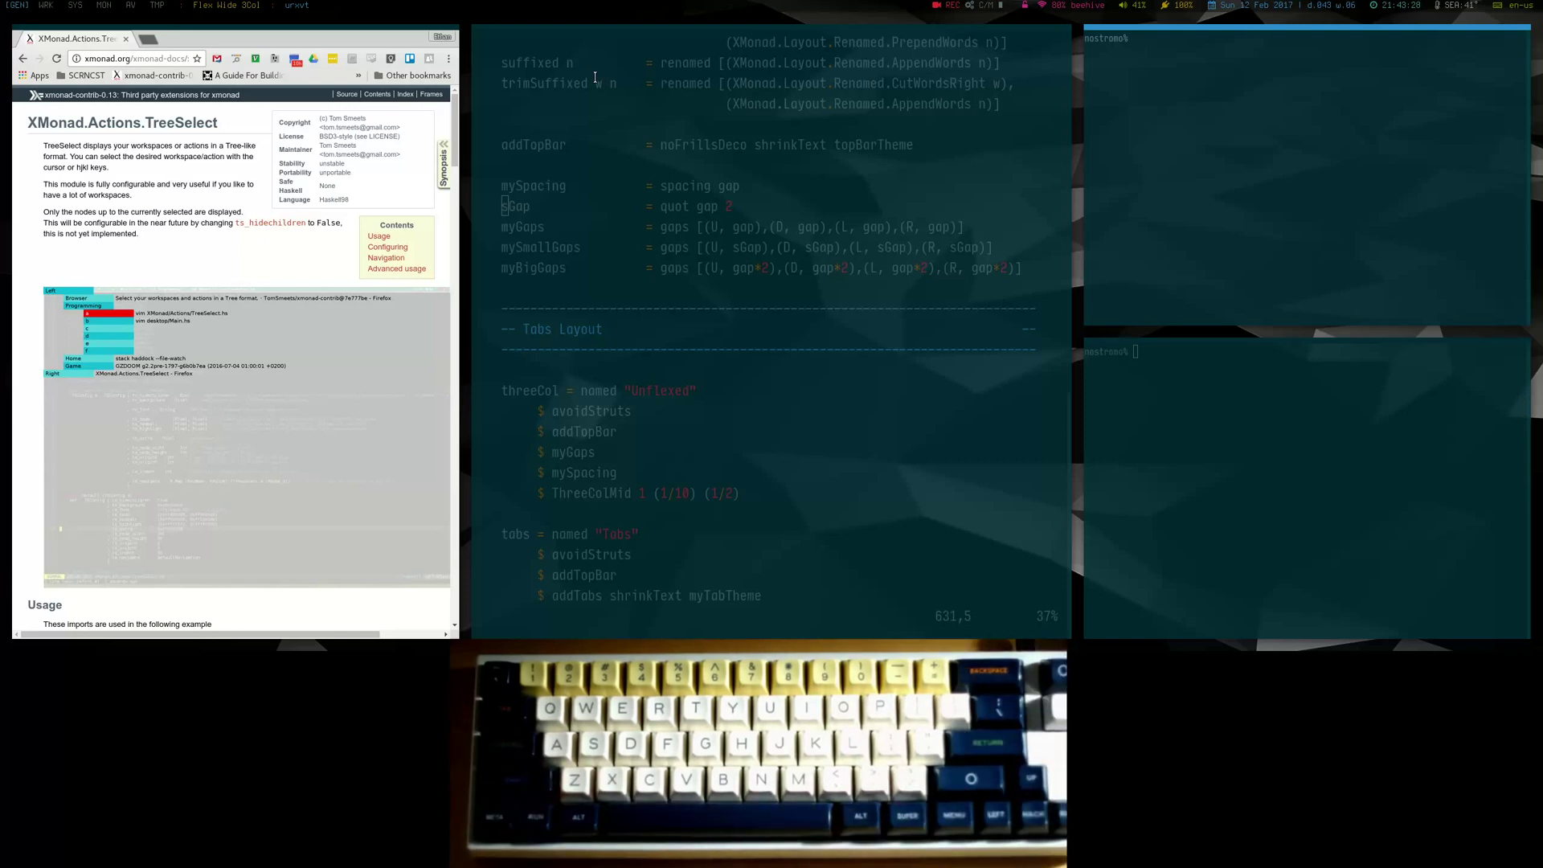
Step: Move focus to the lower right terminal, the middle xmonad.hs terminal and on to Chrome in the left column
{"action": "key", "text": "super+j"}
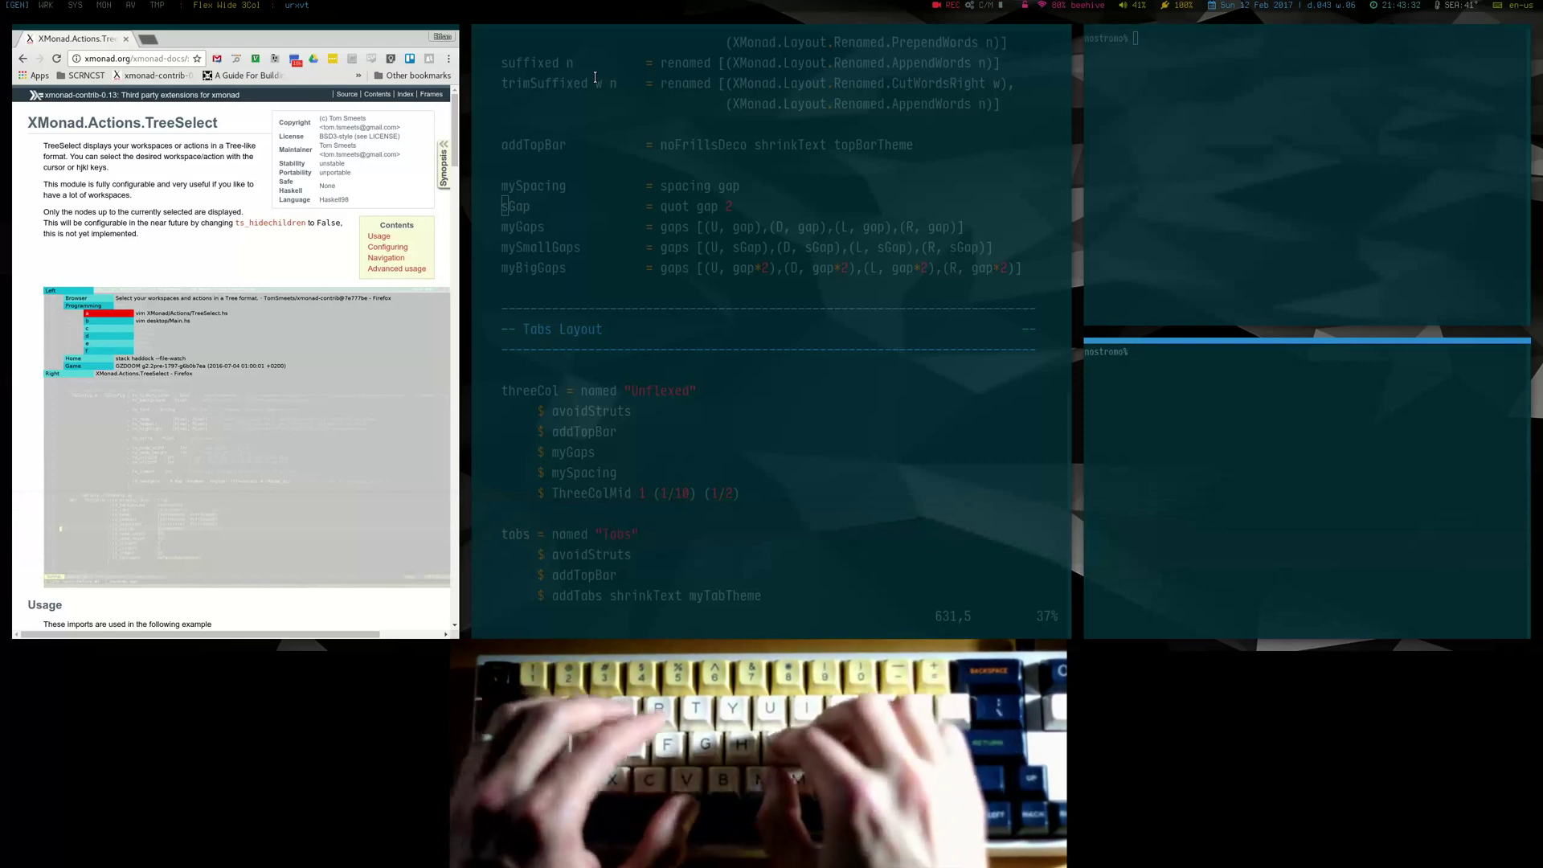
{"action": "key", "text": "super+h"}
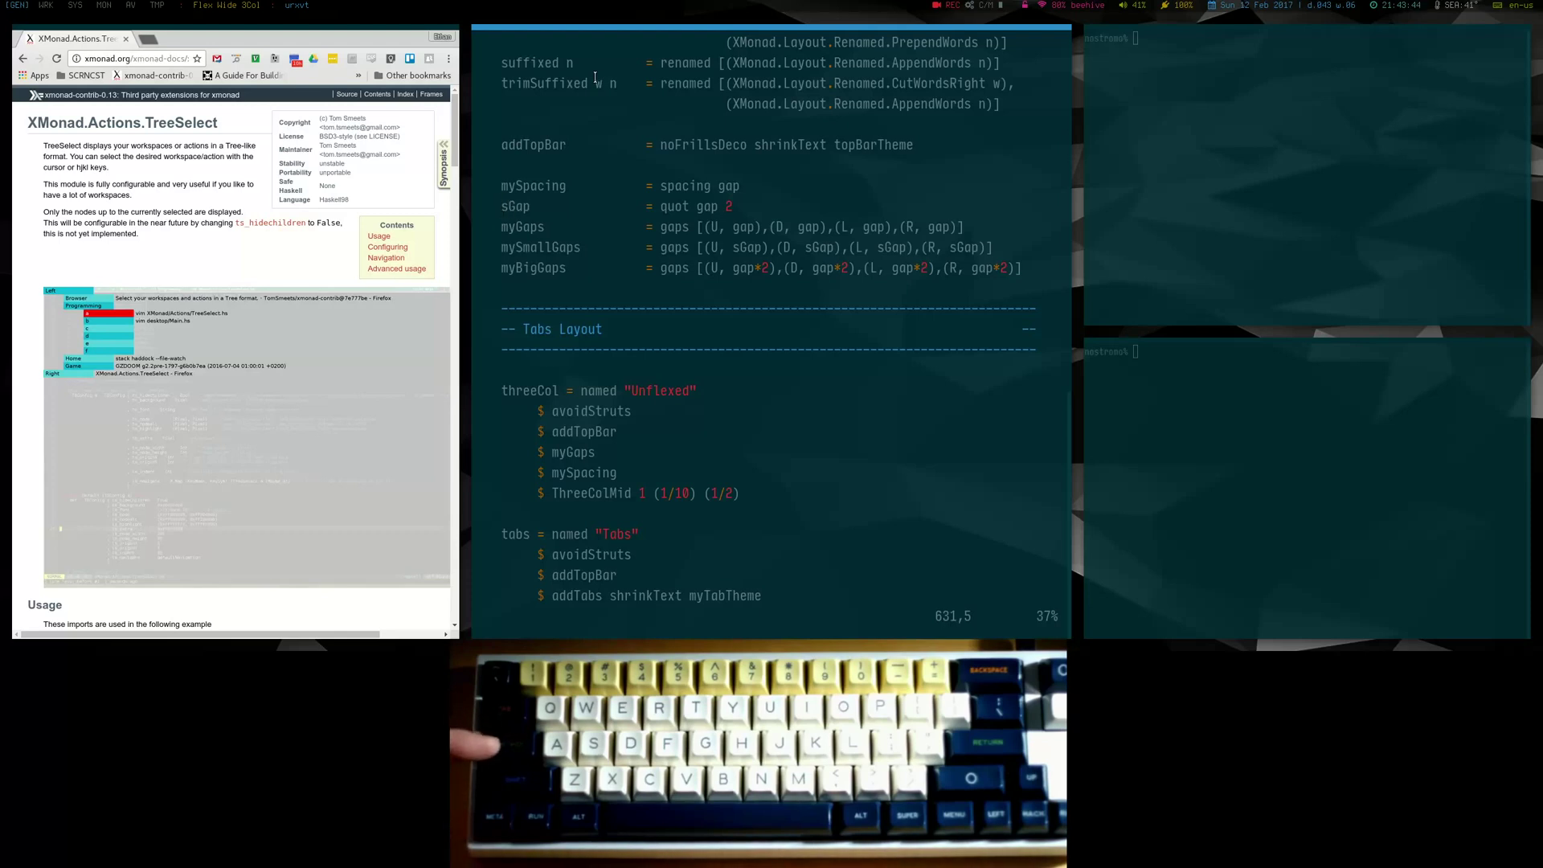
{"action": "key", "text": "ctrl+shift"}
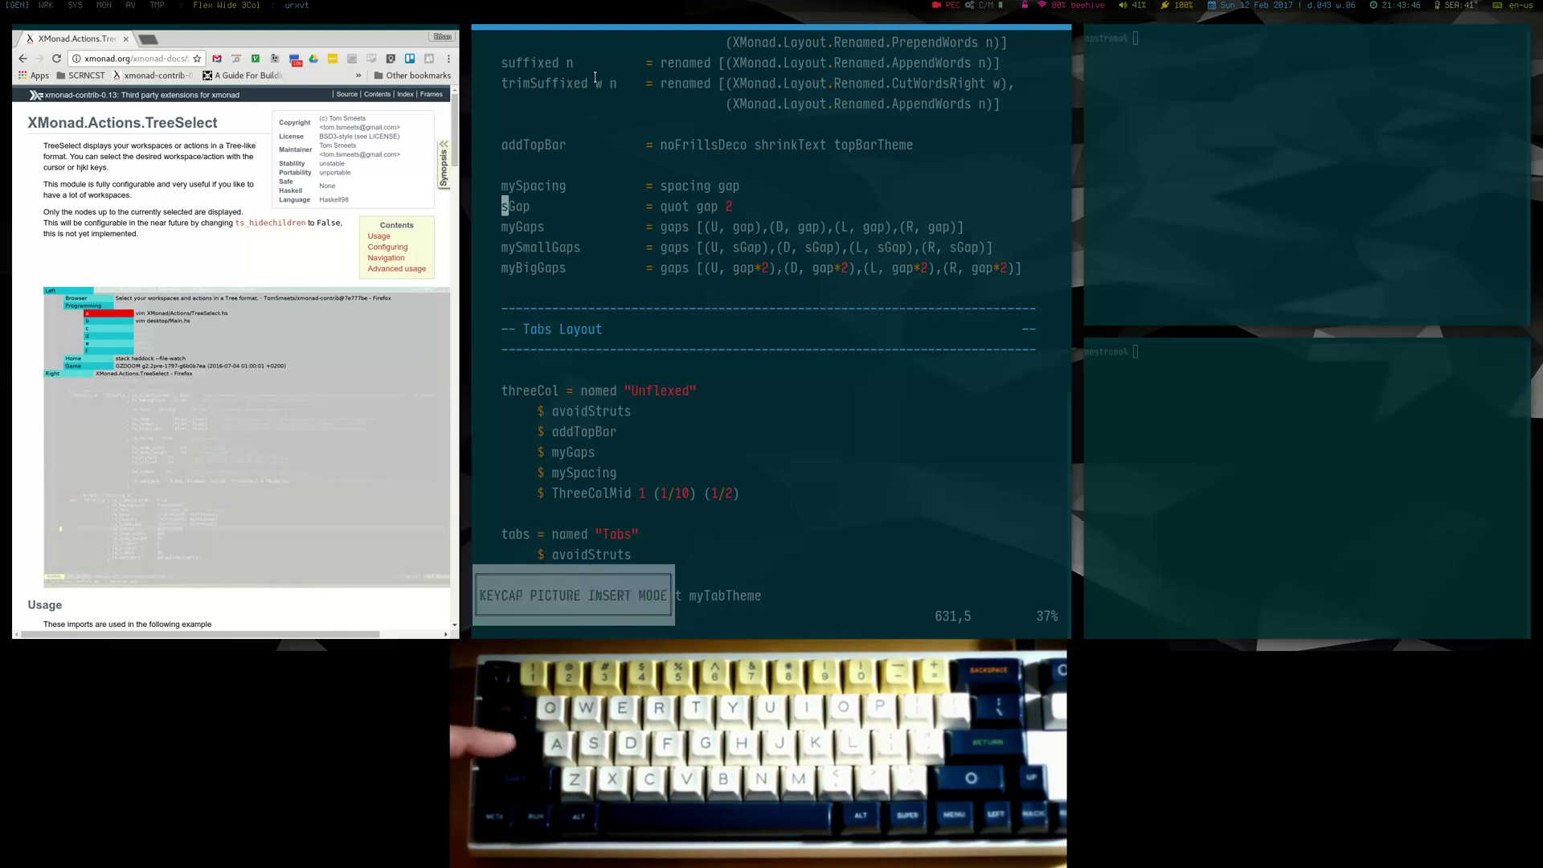
{"action": "key", "text": "ctrl+l"}
{"action": "key", "text": "ctrl+h"}
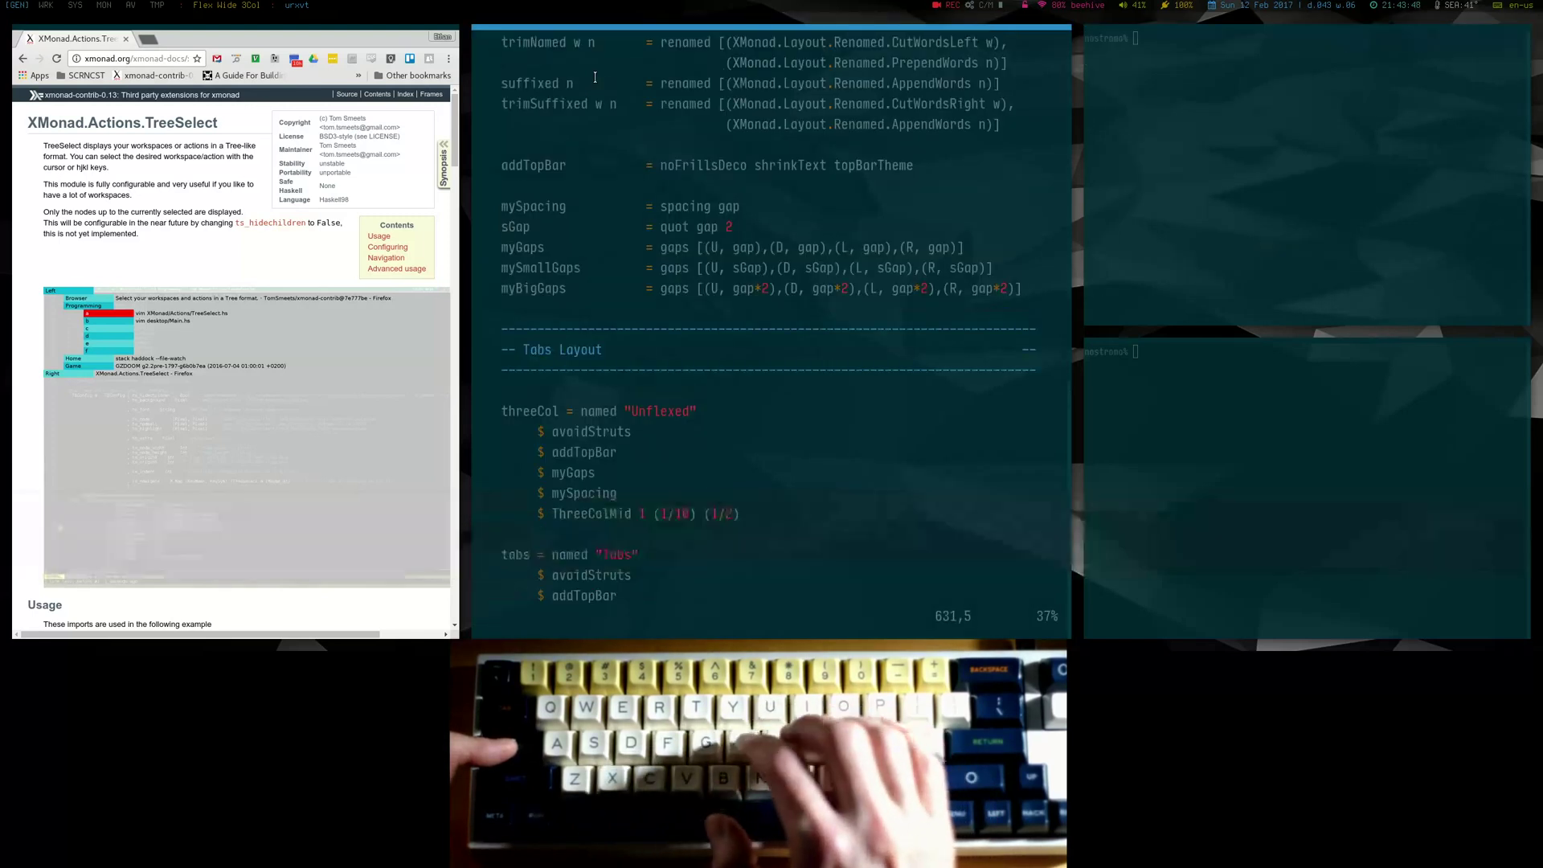
{"action": "key", "text": "ctrl+h"}
{"action": "key", "text": "ctrl+l"}
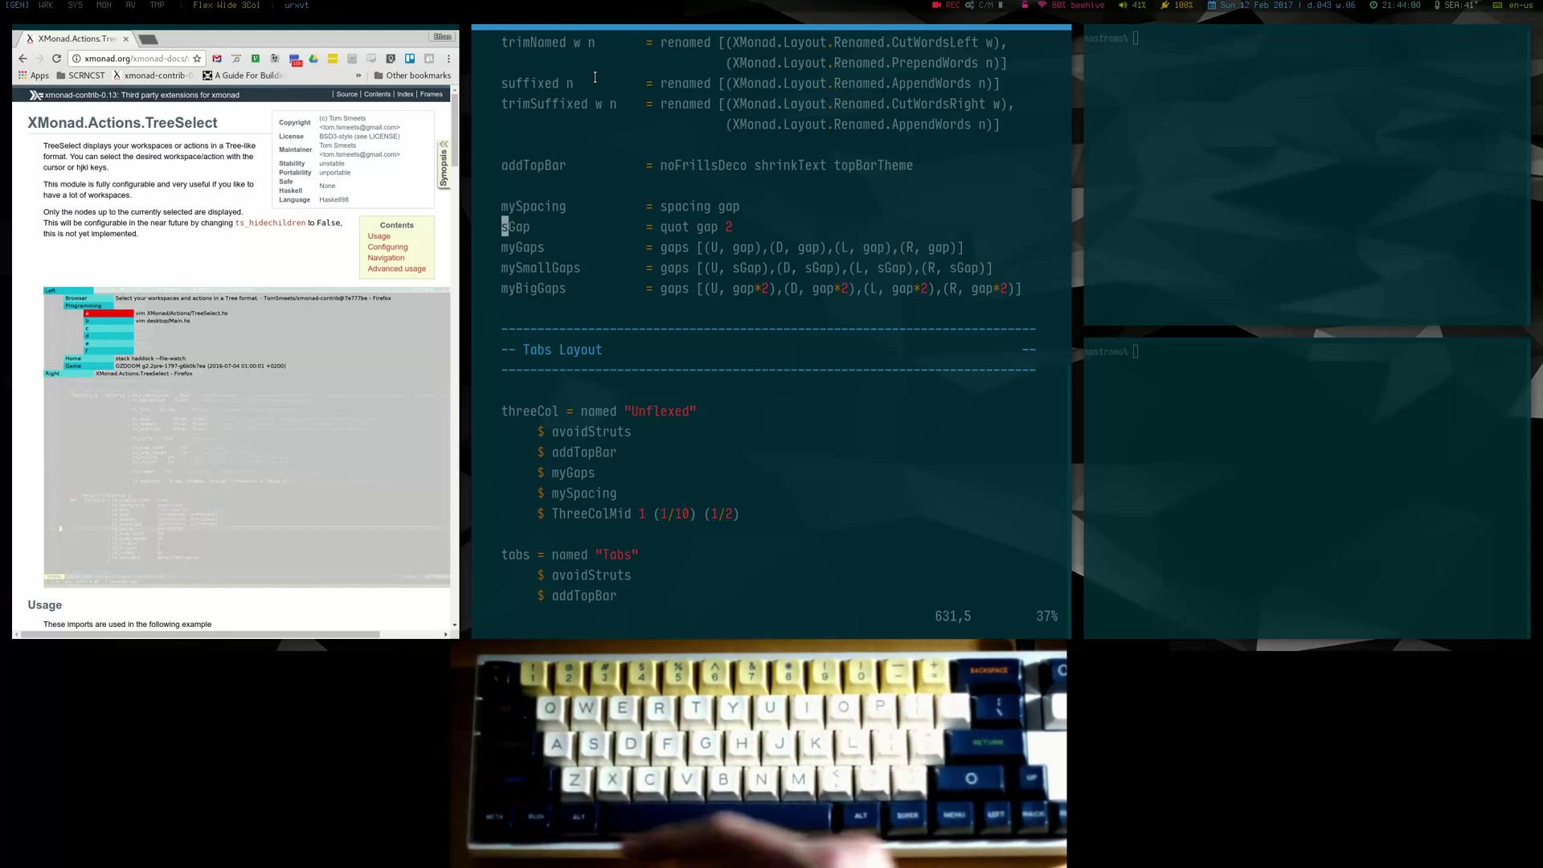
{"action": "key", "text": "super+h"}
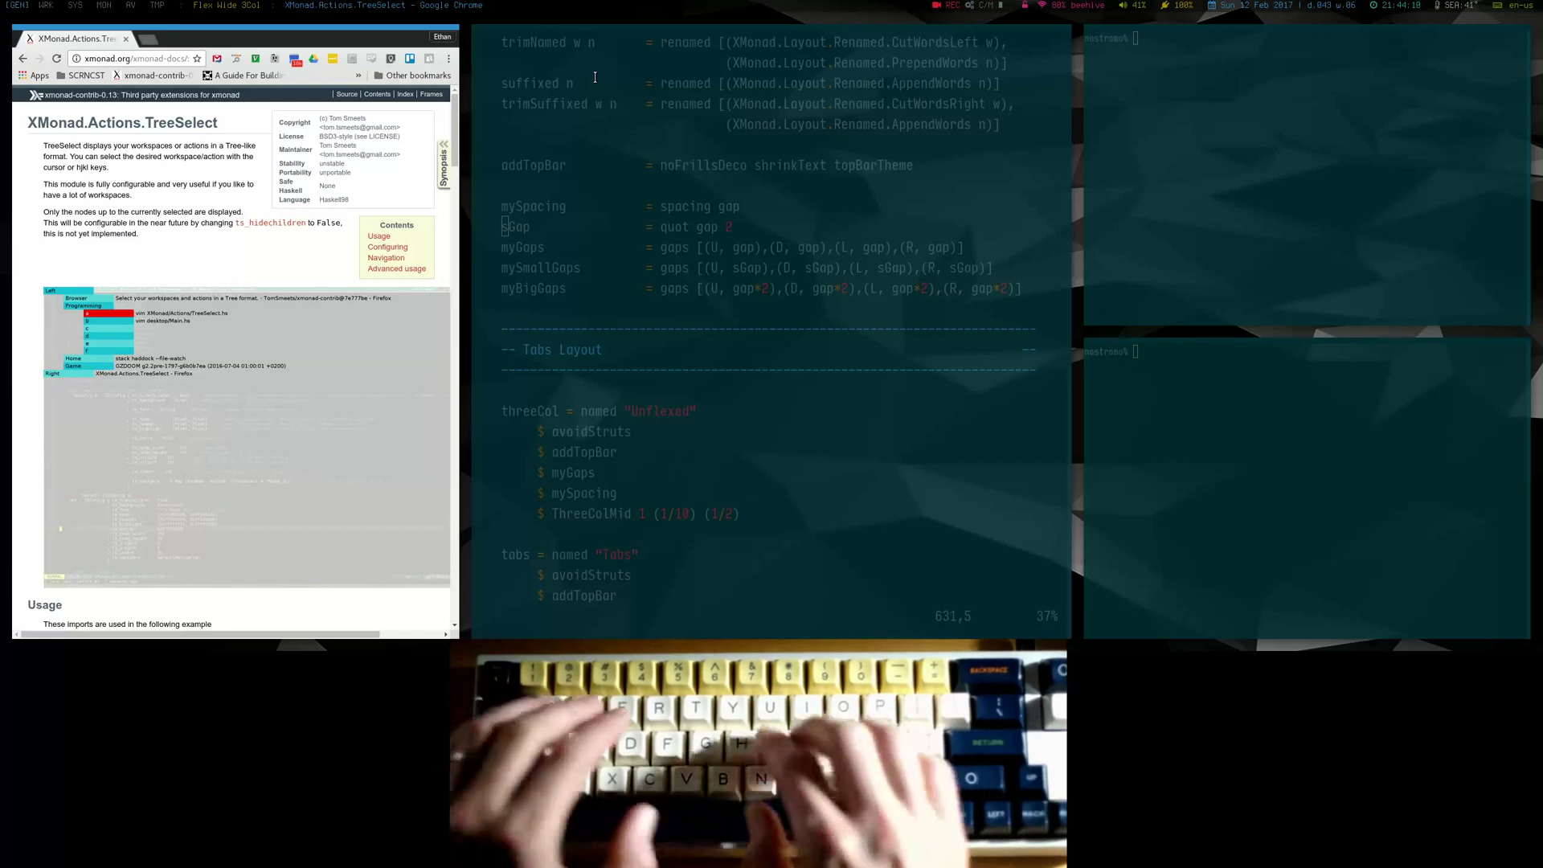
{"action": "key", "text": "ctrl+h"}
{"action": "key", "text": "ctrl+l"}
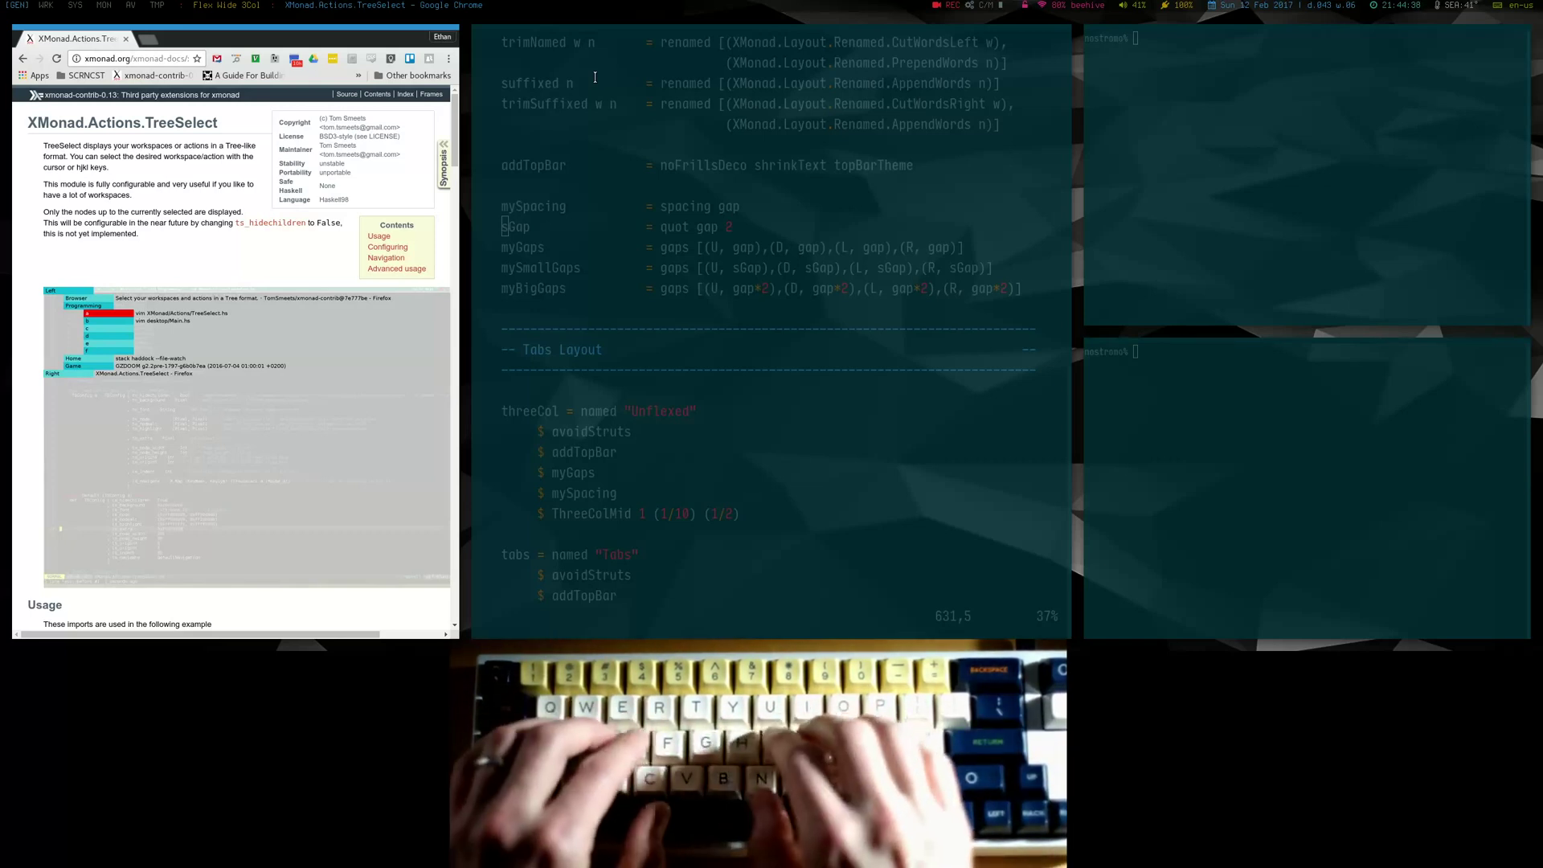
Step: Open a terminal stacked above Chrome in the left column, and move focus across to the right column and back to Chrome
{"action": "key", "text": "super+Return"}
{"action": "key", "text": "ctrl+h"}
{"action": "key", "text": "super+l"}
{"action": "key", "text": "super+h"}
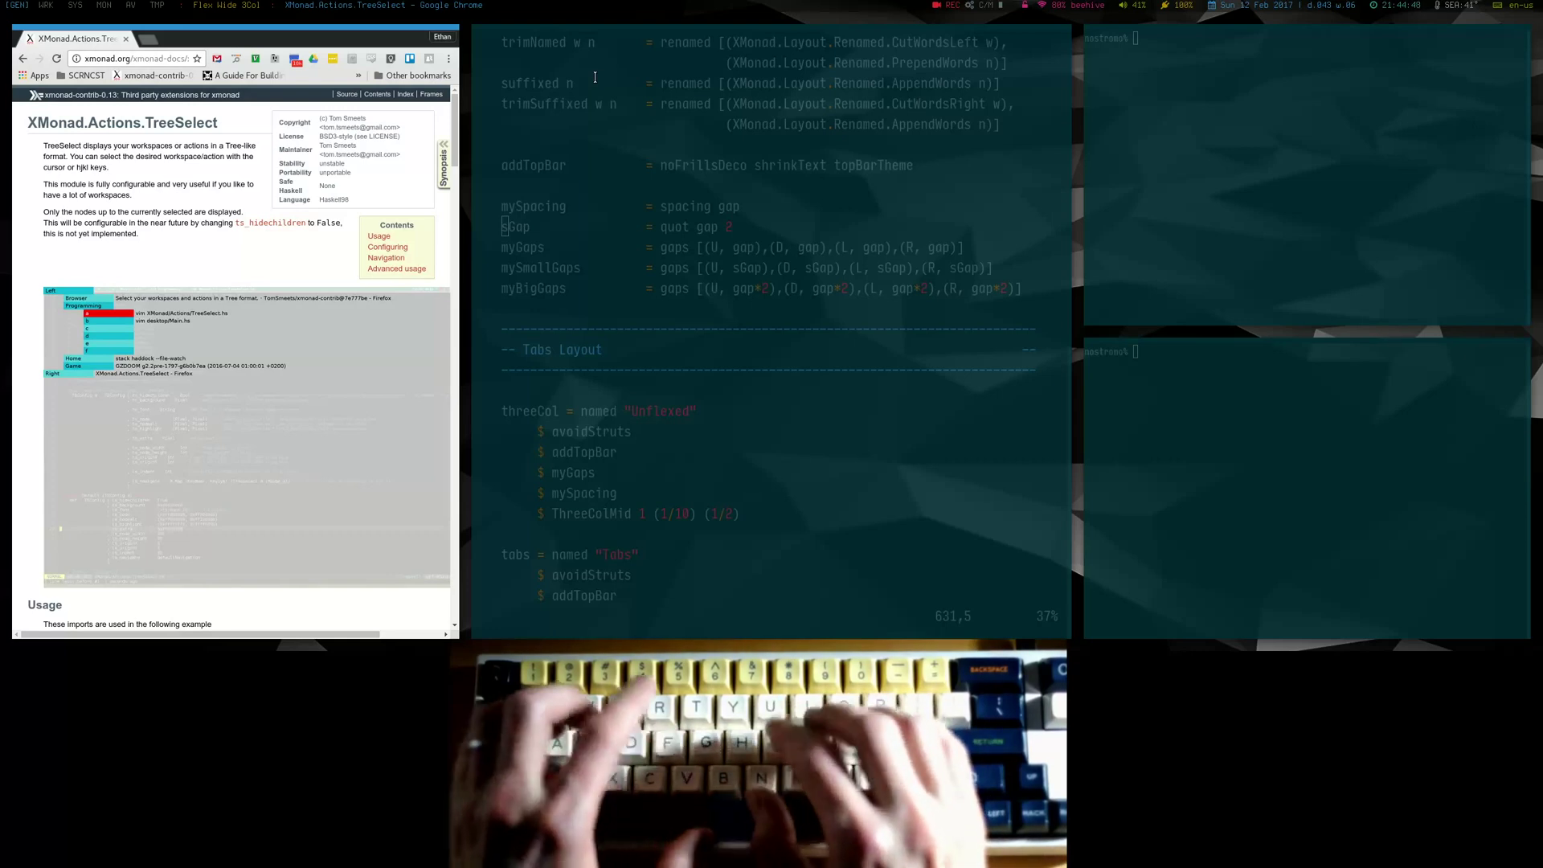
{"action": "key", "text": "super+l"}
{"action": "key", "text": "super+l"}
{"action": "key", "text": "super+Return"}
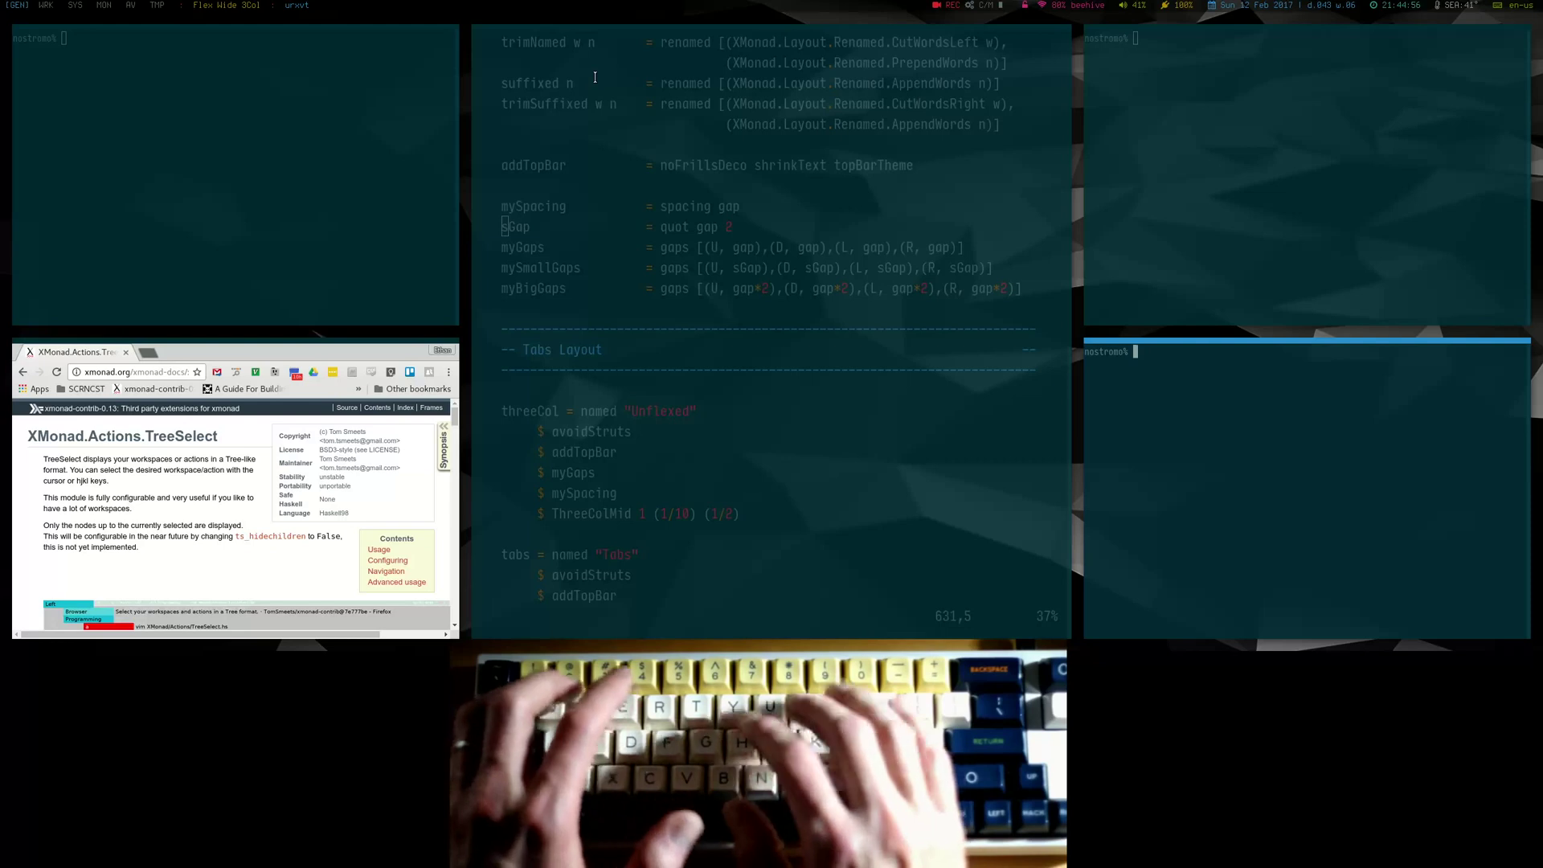
{"action": "key", "text": "super+h"}
{"action": "key", "text": "super+h"}
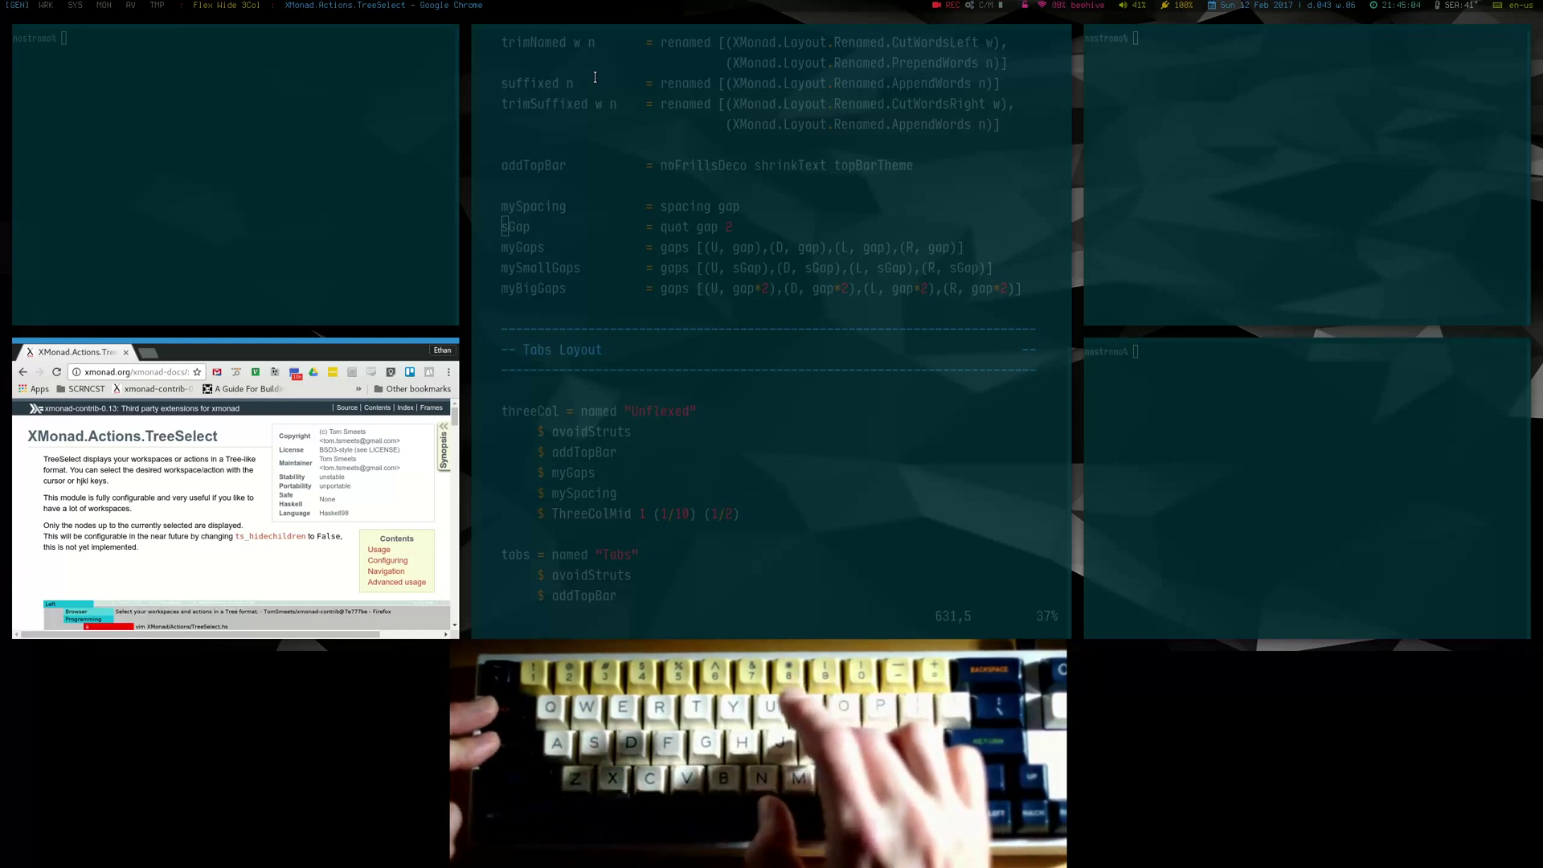
Step: Merge Chrome with the terminal above it into a tabbed group and cycle through the group's tabs
{"action": "key", "text": "ctrl+super+k"}
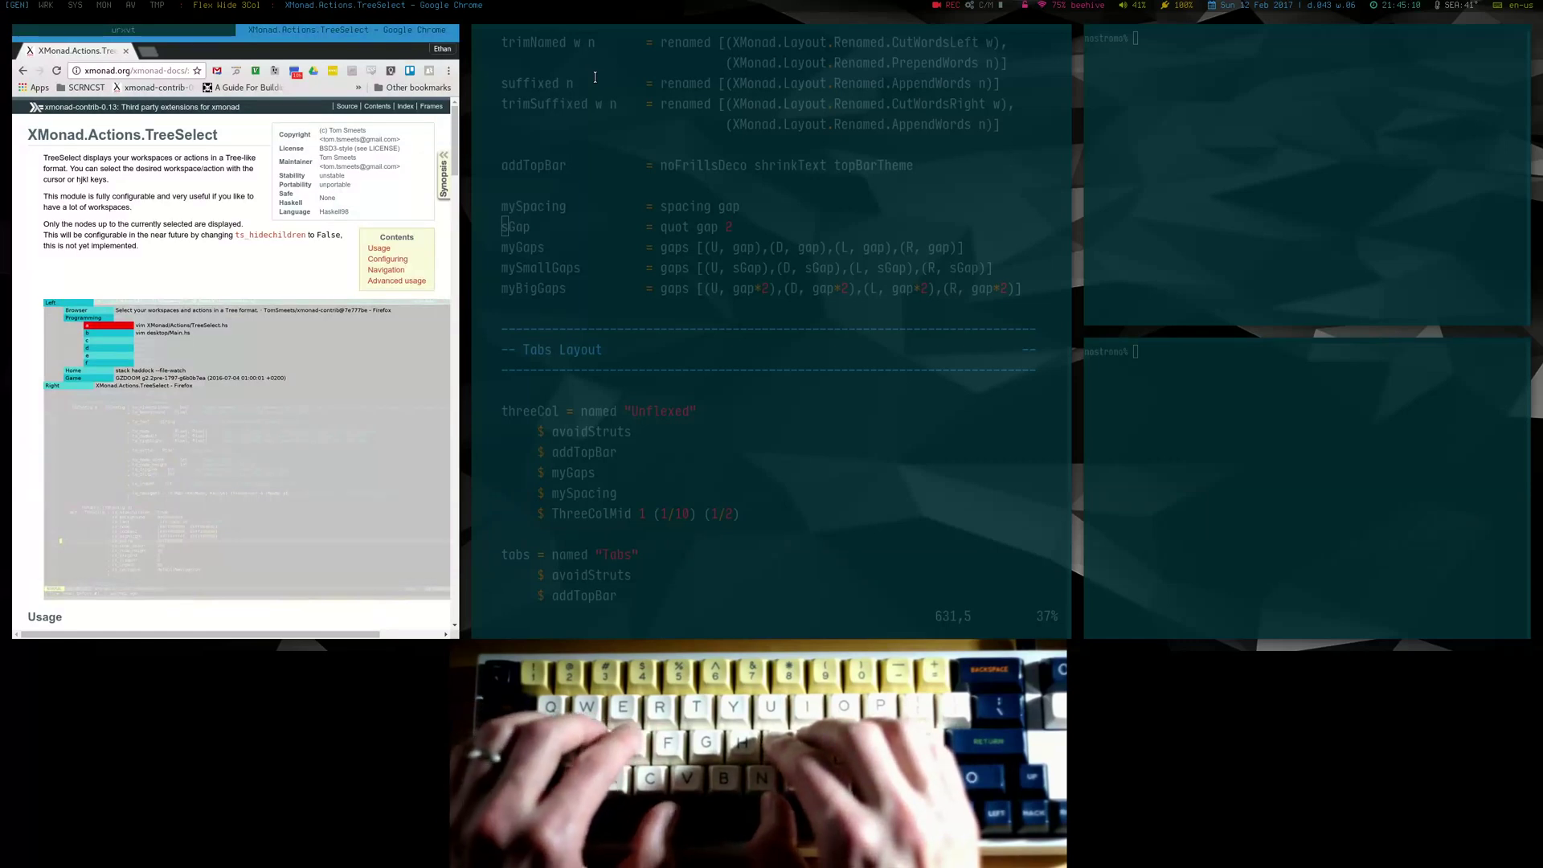
{"action": "key", "text": "super+semicolon"}
{"action": "key", "text": "super+semicolon"}
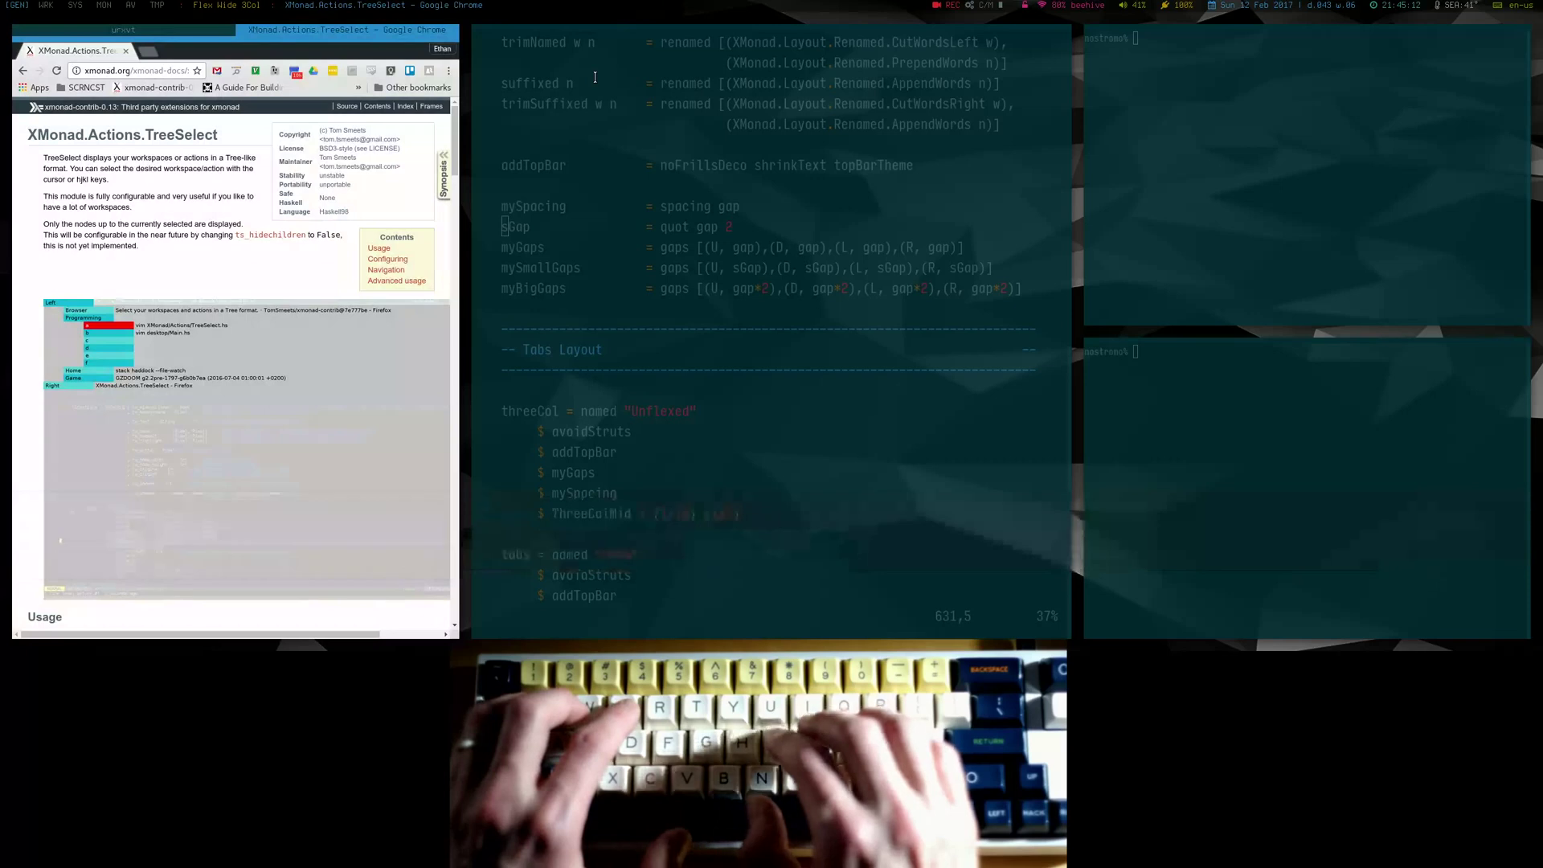
{"action": "key", "text": "super+semicolon"}
{"action": "key", "text": "super+semicolon"}
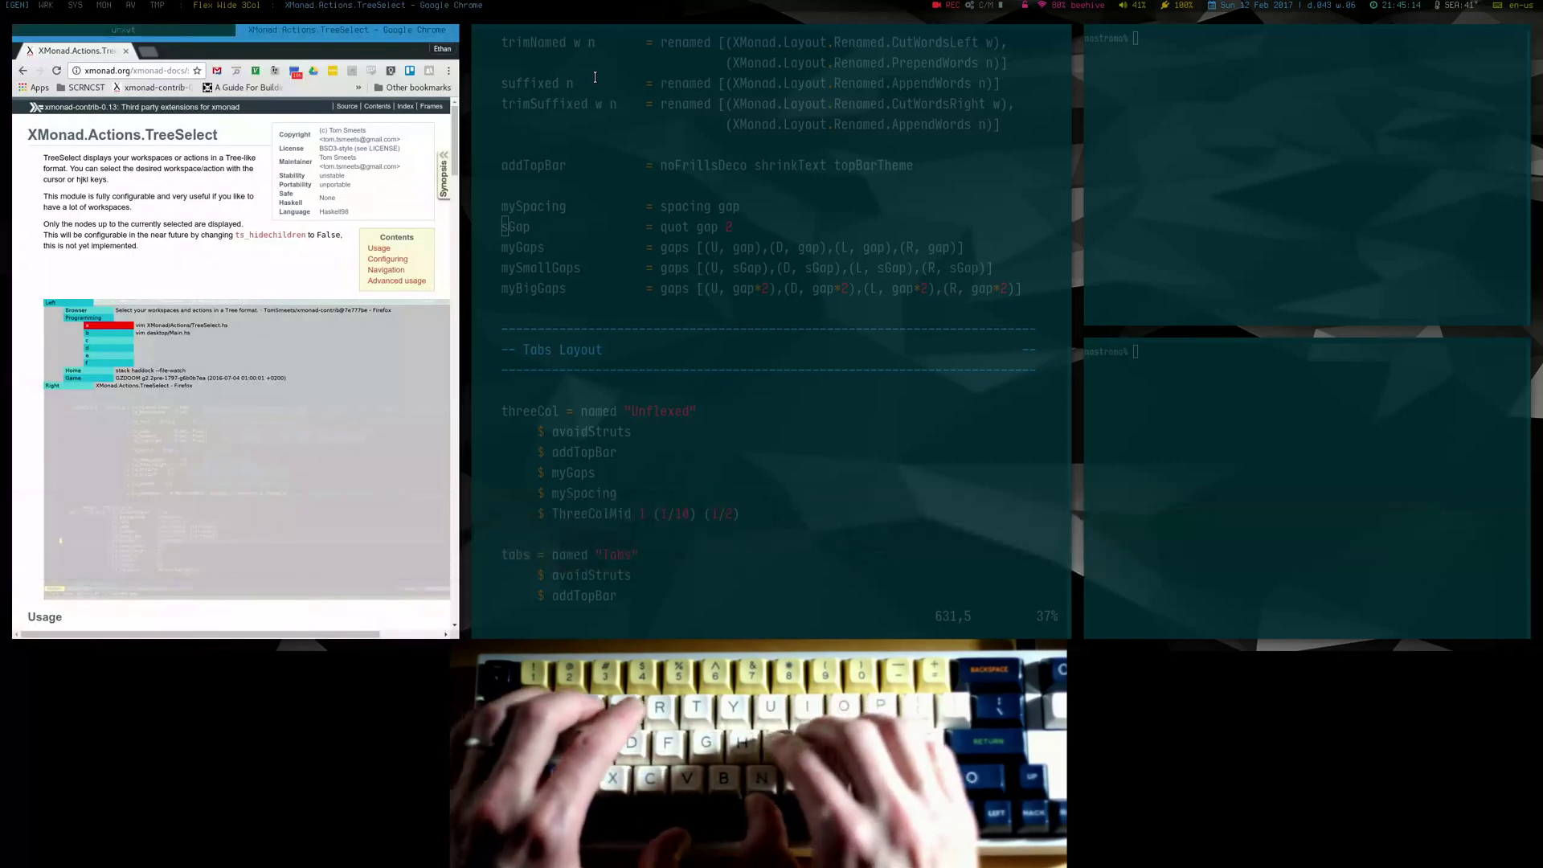
{"action": "key", "text": "super+semicolon"}
{"action": "key", "text": "super+semicolon"}
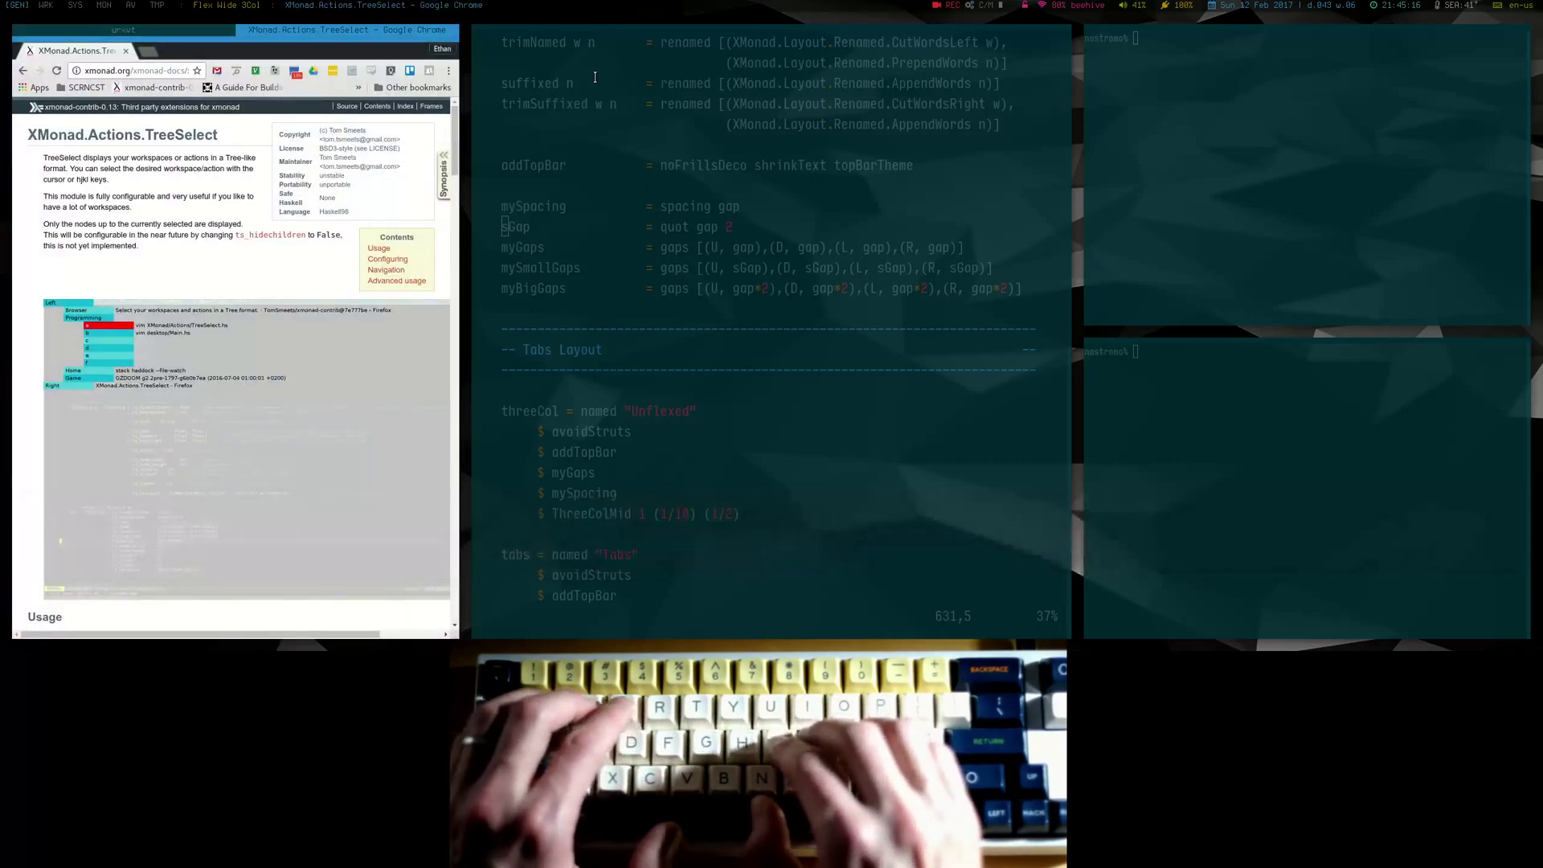
Step: Change the left column's tabbed group to overlapping stacked windows, move focus between them, and return the group to tabs
{"action": "key", "text": "ctrl+backslash"}
{"action": "key", "text": "ctrl+super+semicolon"}
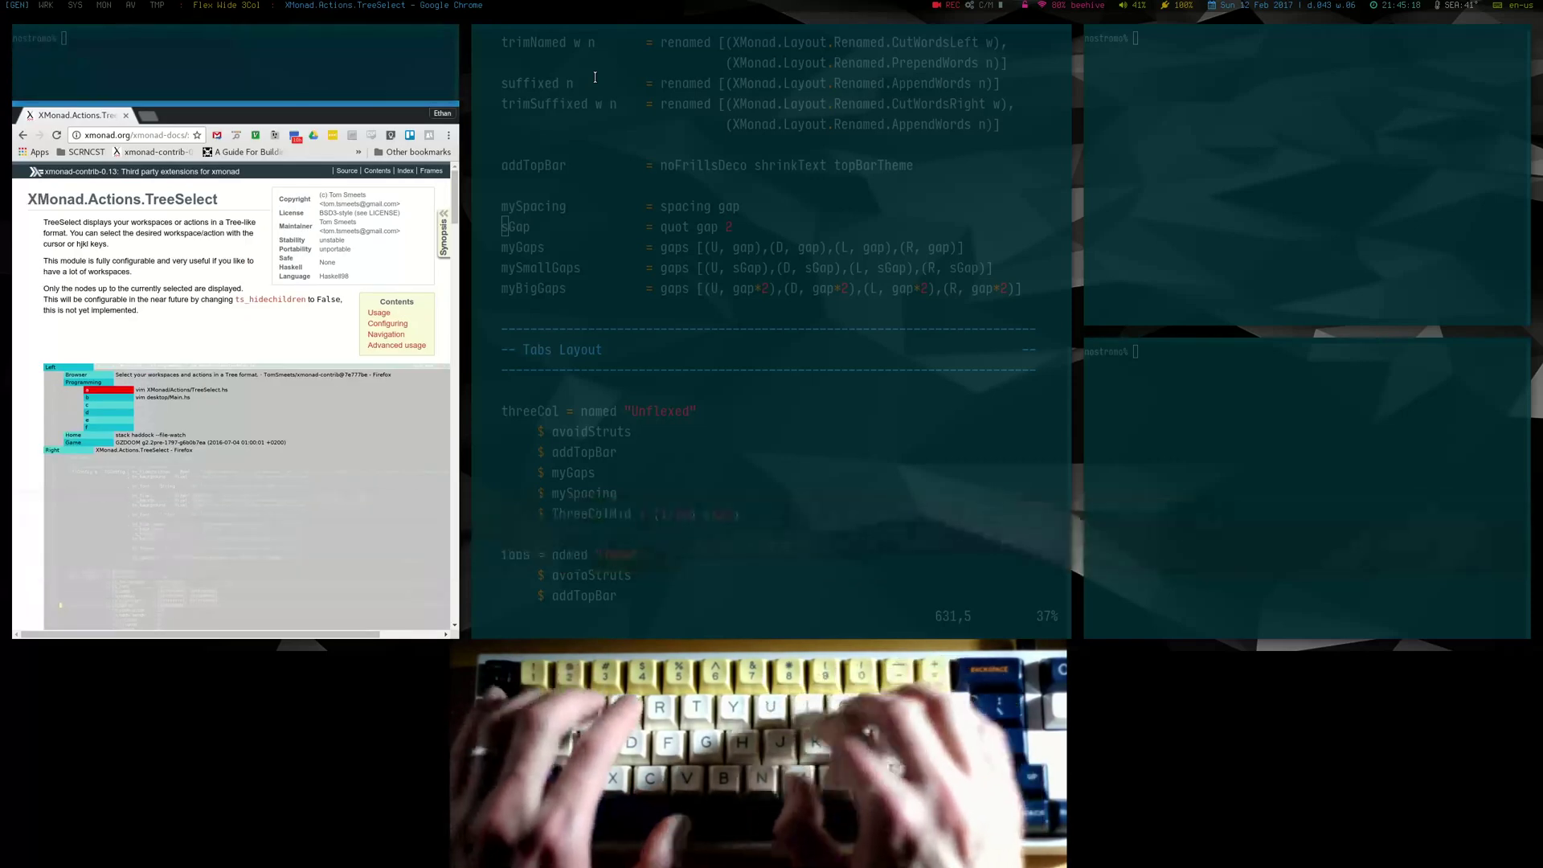
{"action": "key", "text": "super+k"}
{"action": "key", "text": "super+j"}
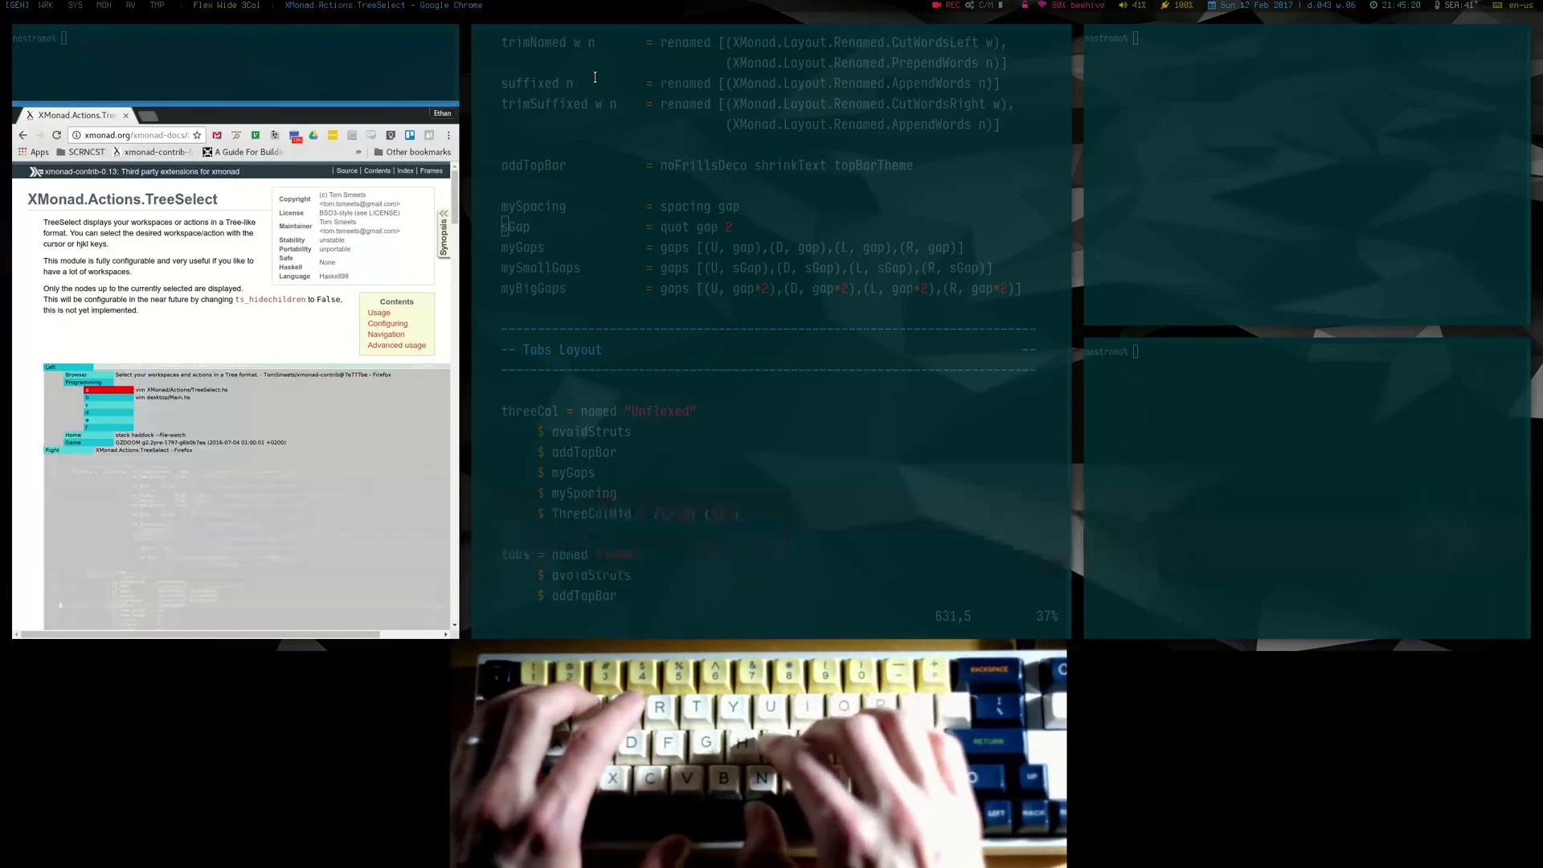
{"action": "key", "text": "super+k"}
{"action": "key", "text": "super+j"}
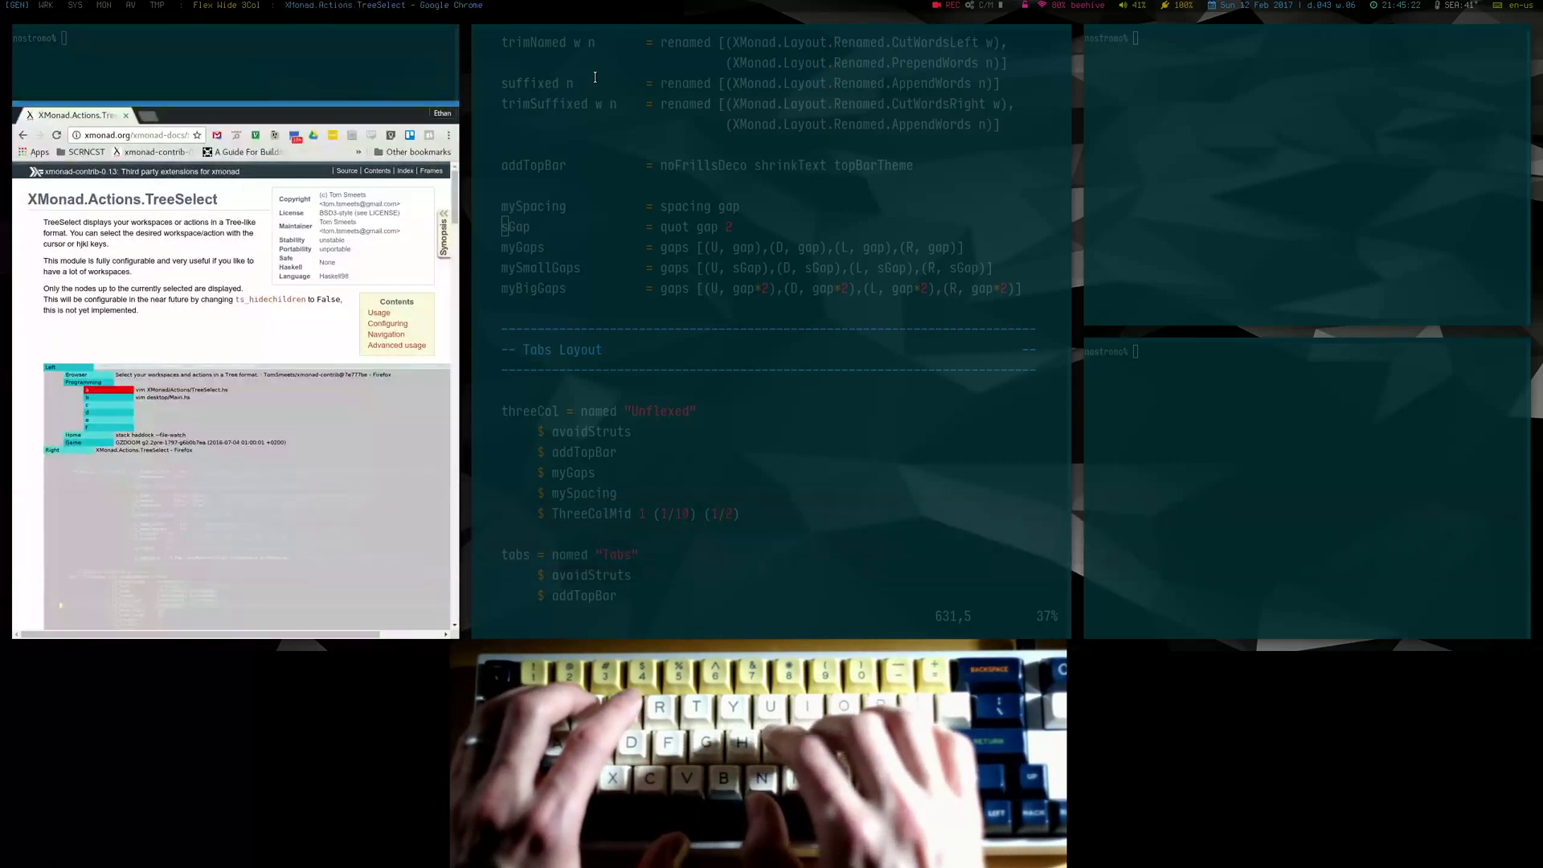
{"action": "key", "text": "ctrl+backslash"}
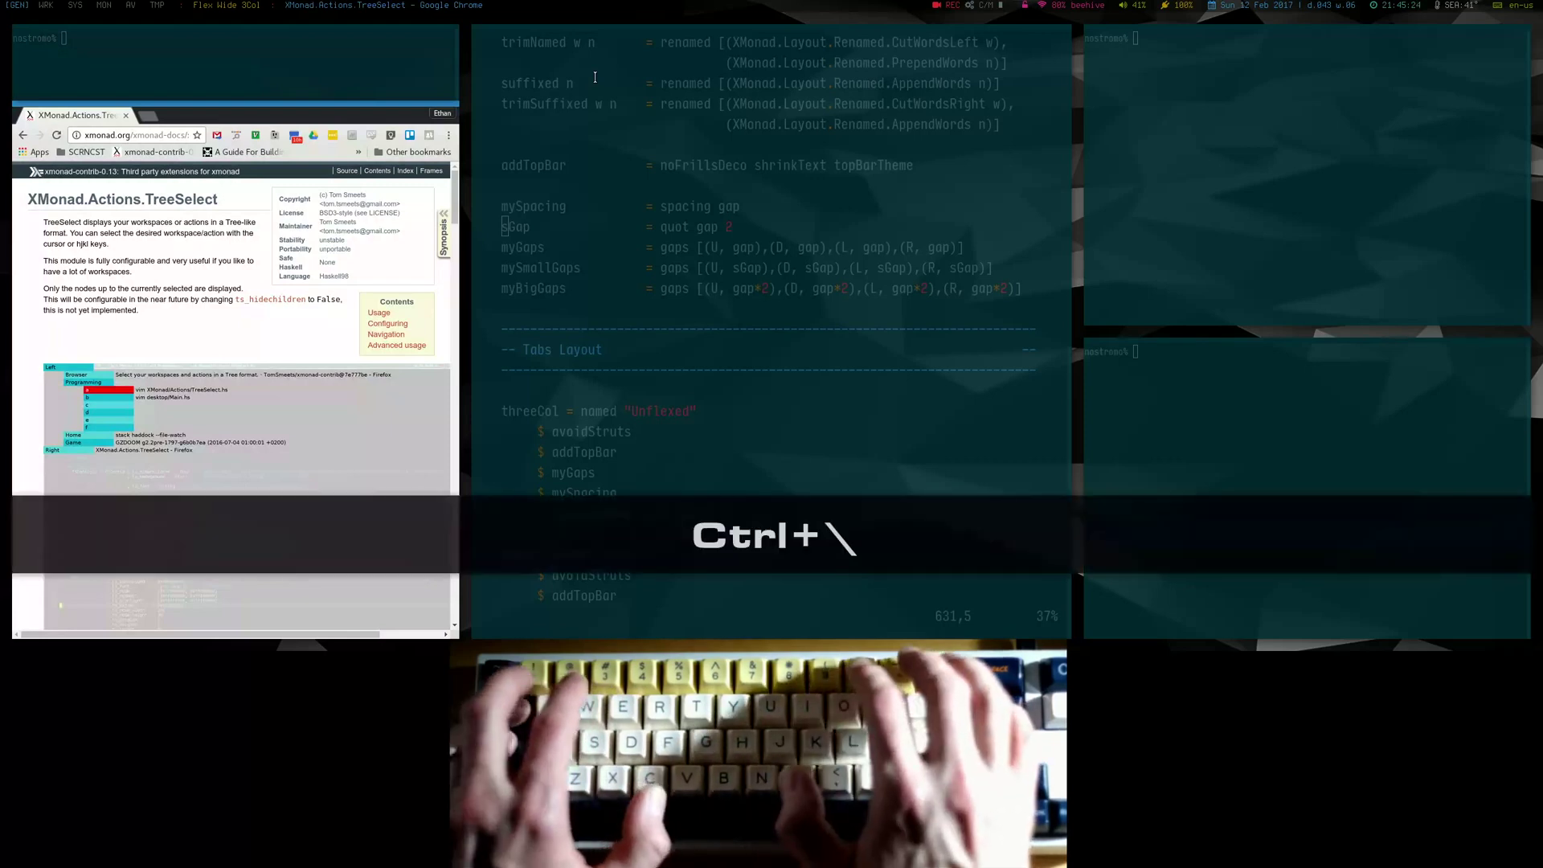
{"action": "key", "text": "ctrl+super+Tab"}
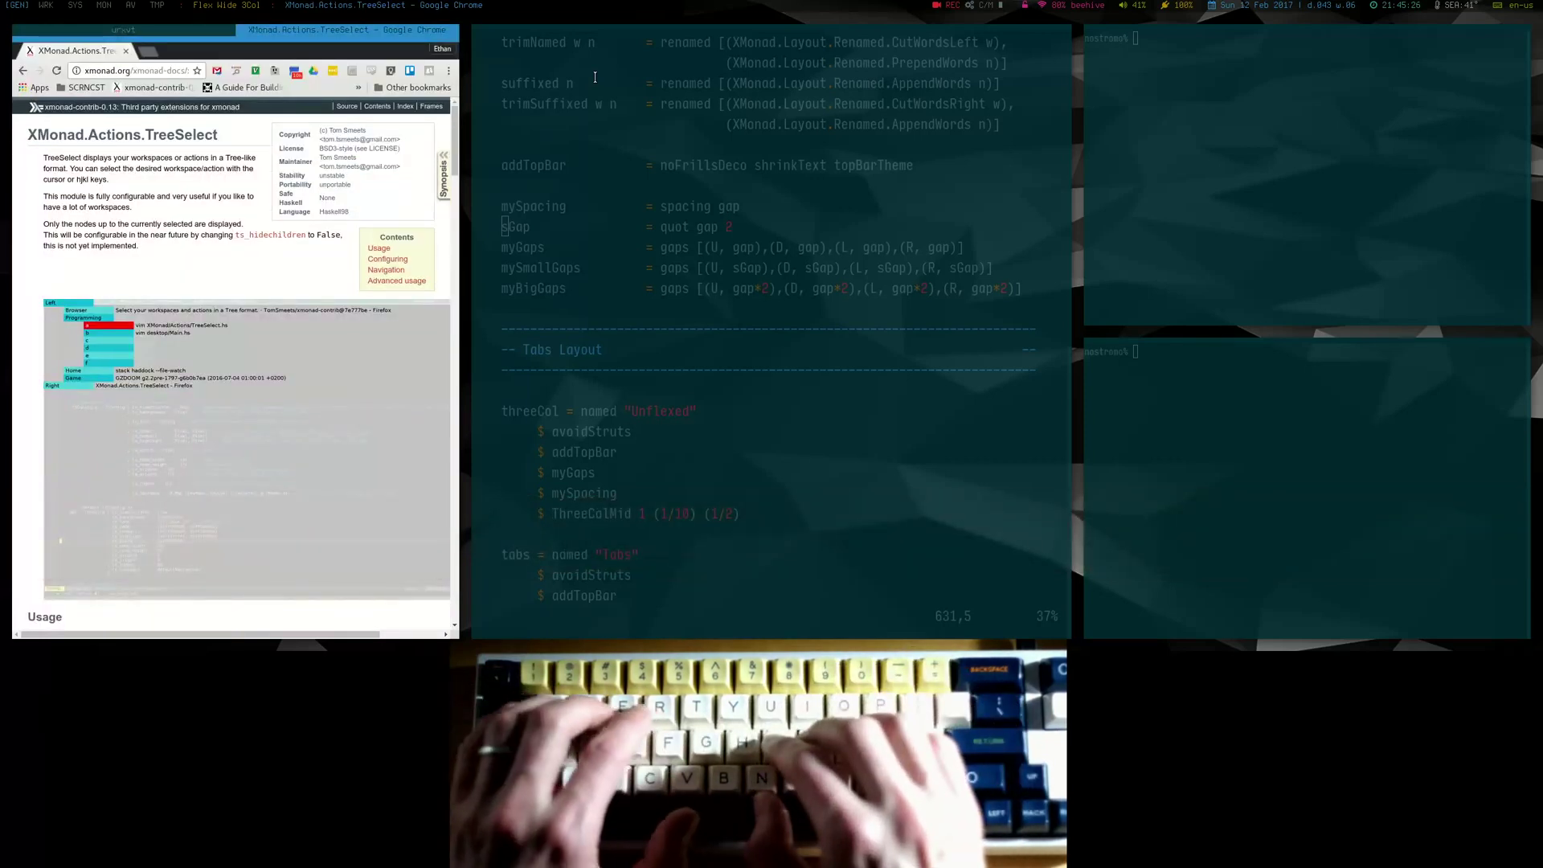
Step: Swap the tabbed Chrome group to the upper slot of the right column, and from there into the middle column
{"action": "key", "text": "ctrl+l"}
{"action": "key", "text": "ctrl+l"}
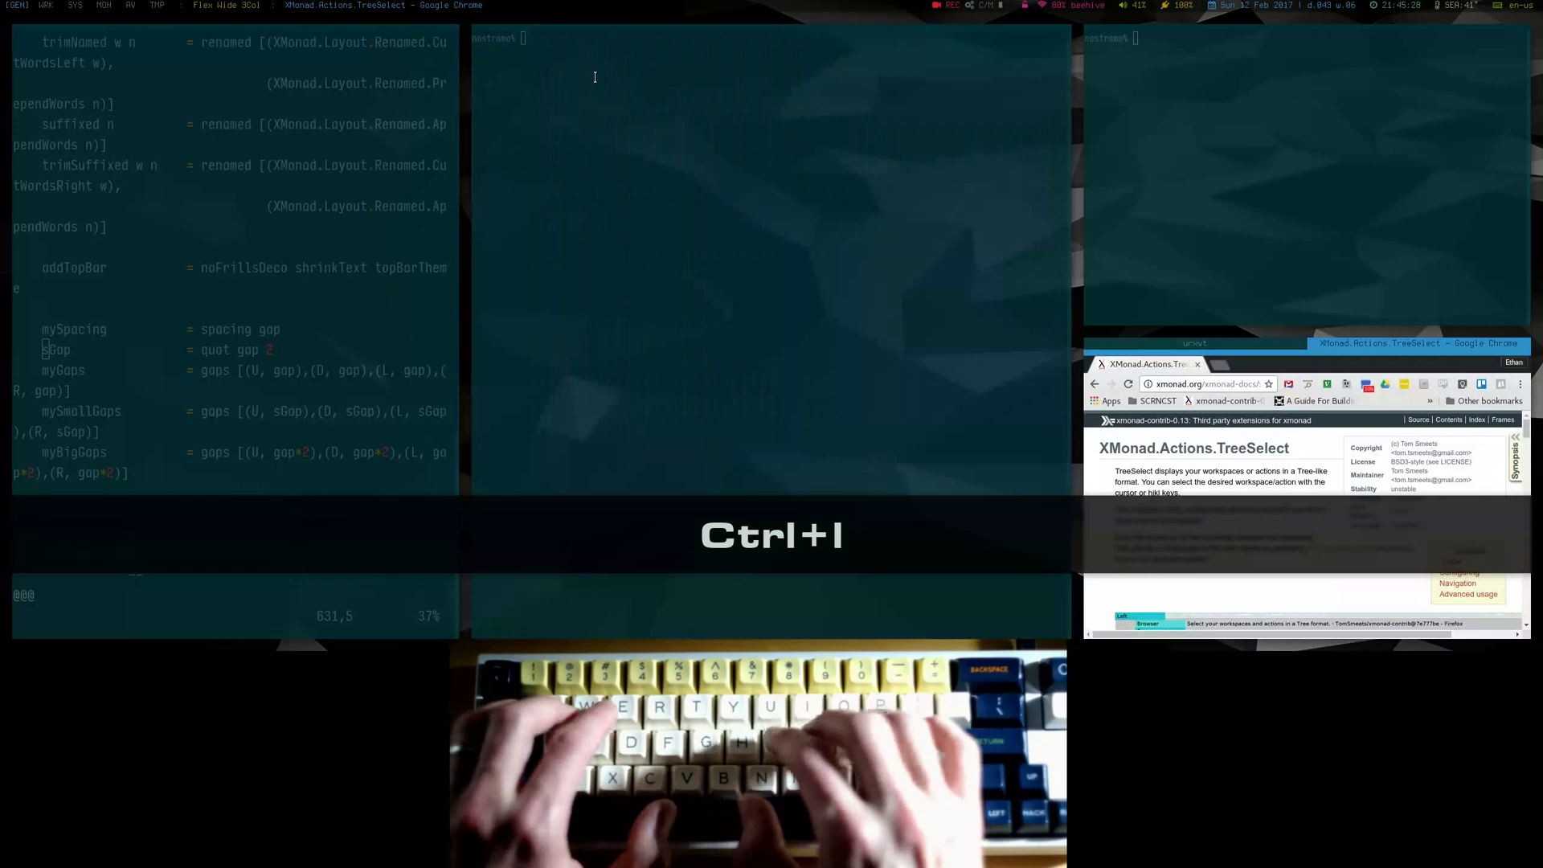
{"action": "key", "text": "ctrl+k"}
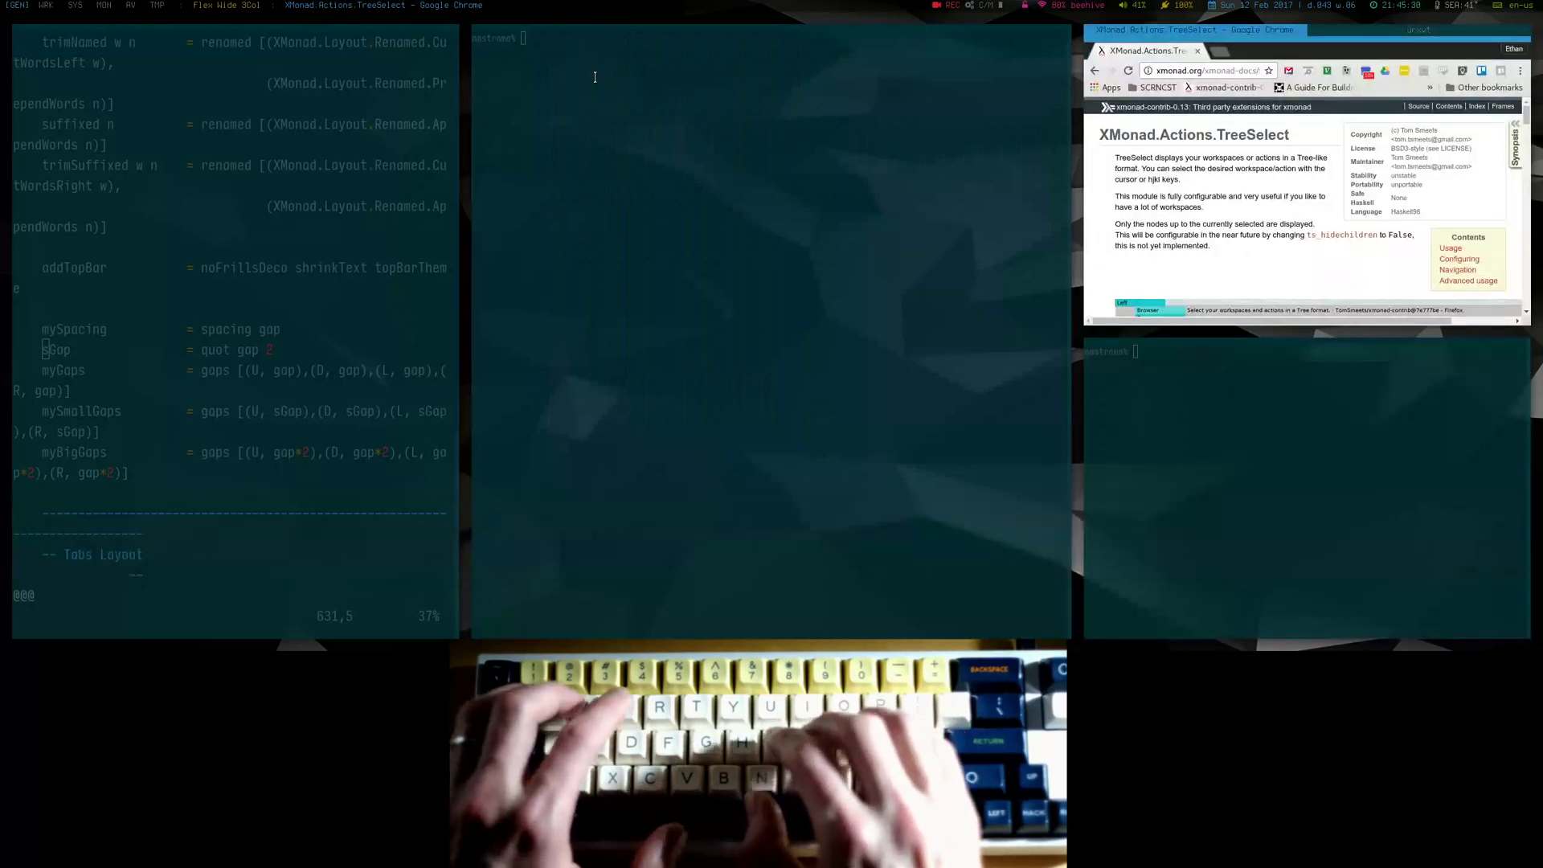
{"action": "key", "text": "super+semicolon"}
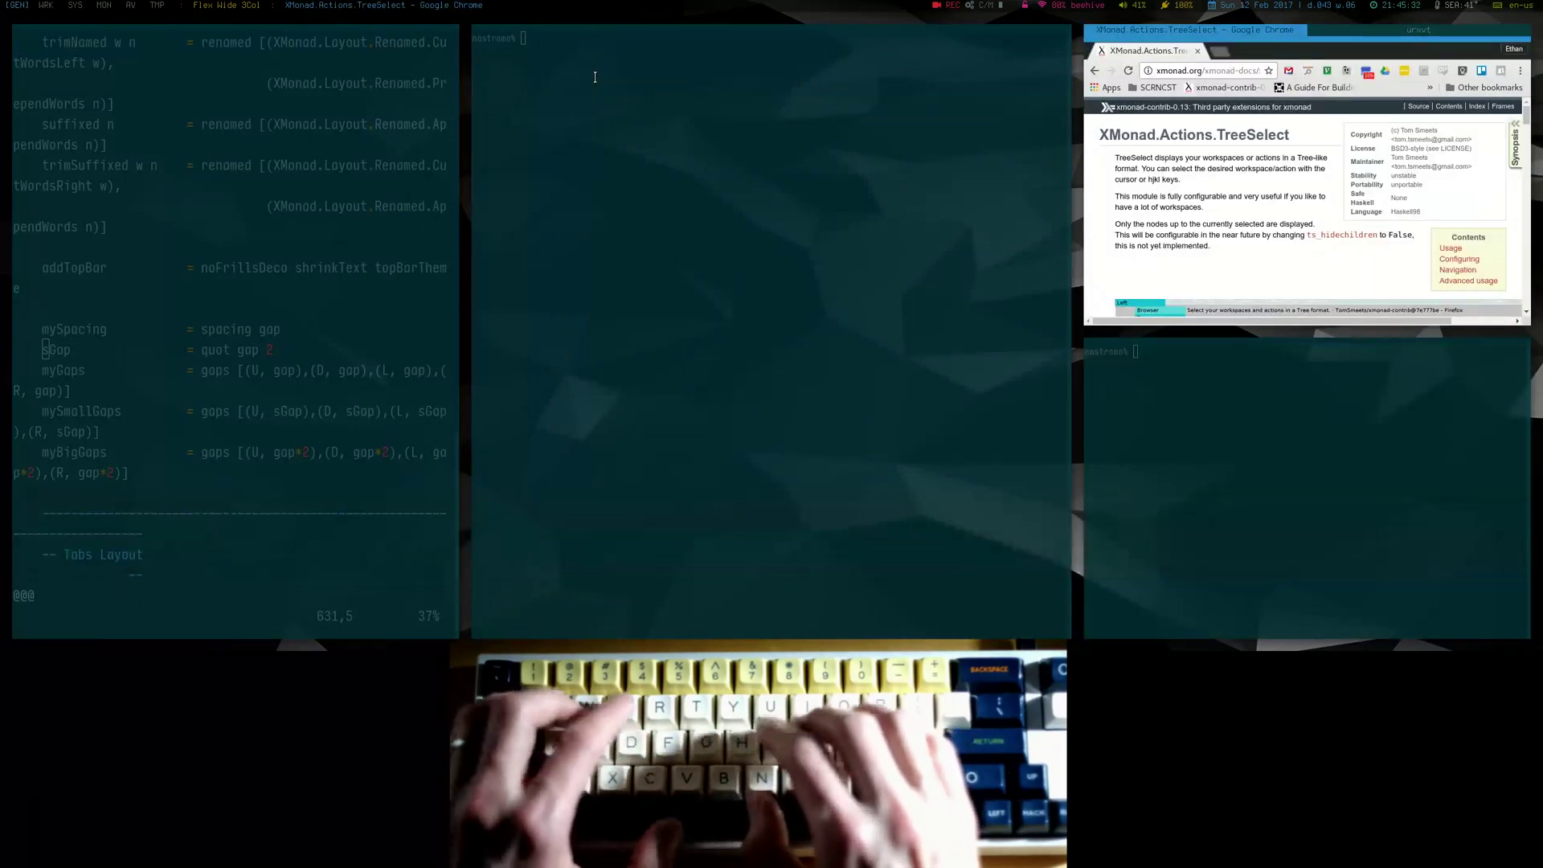
{"action": "key", "text": "ctrl+h"}
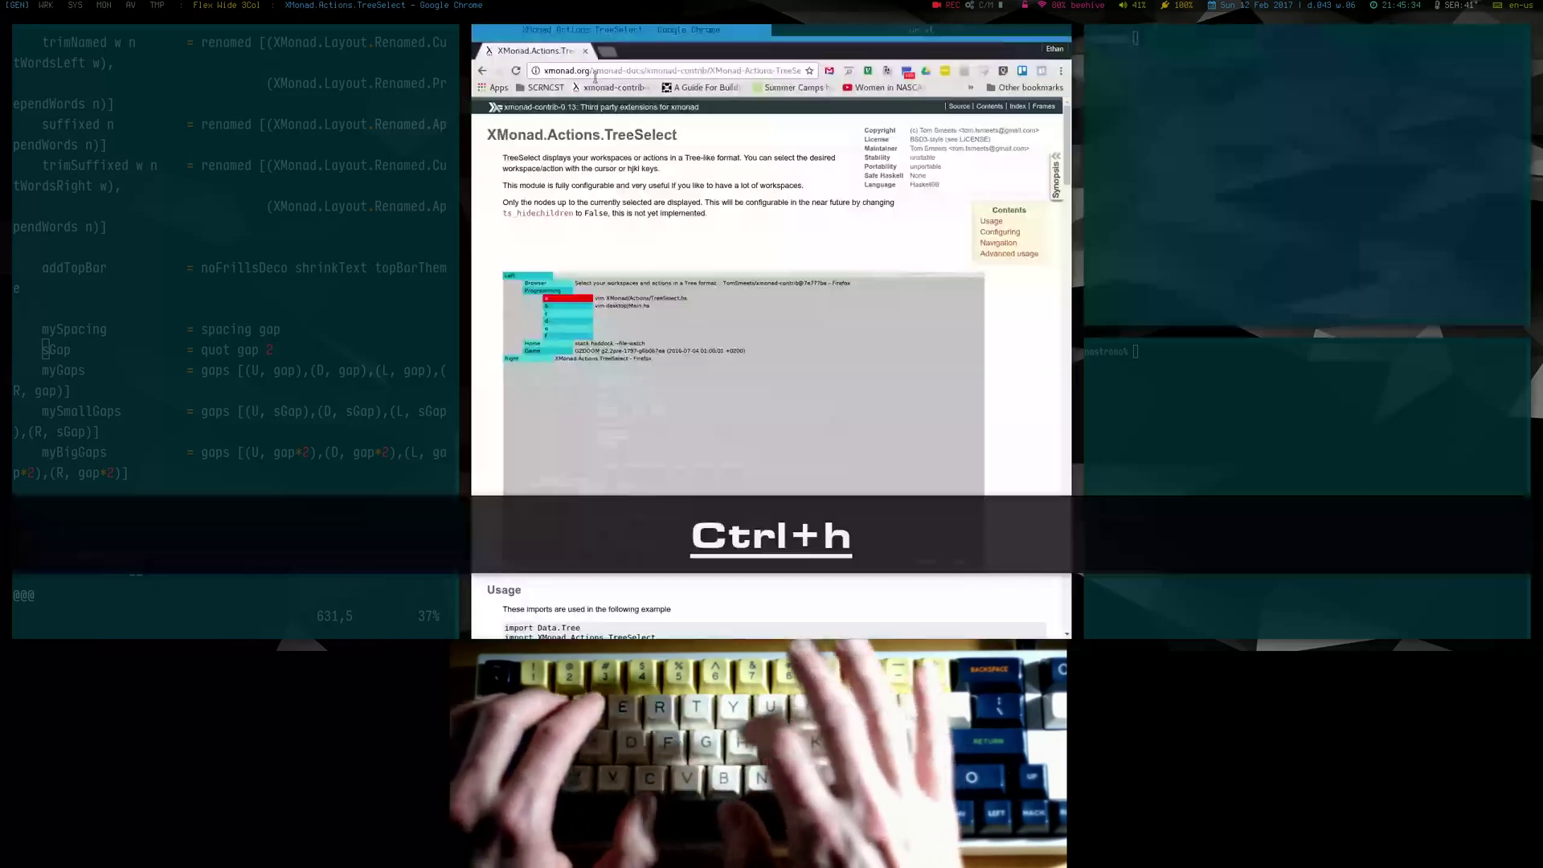
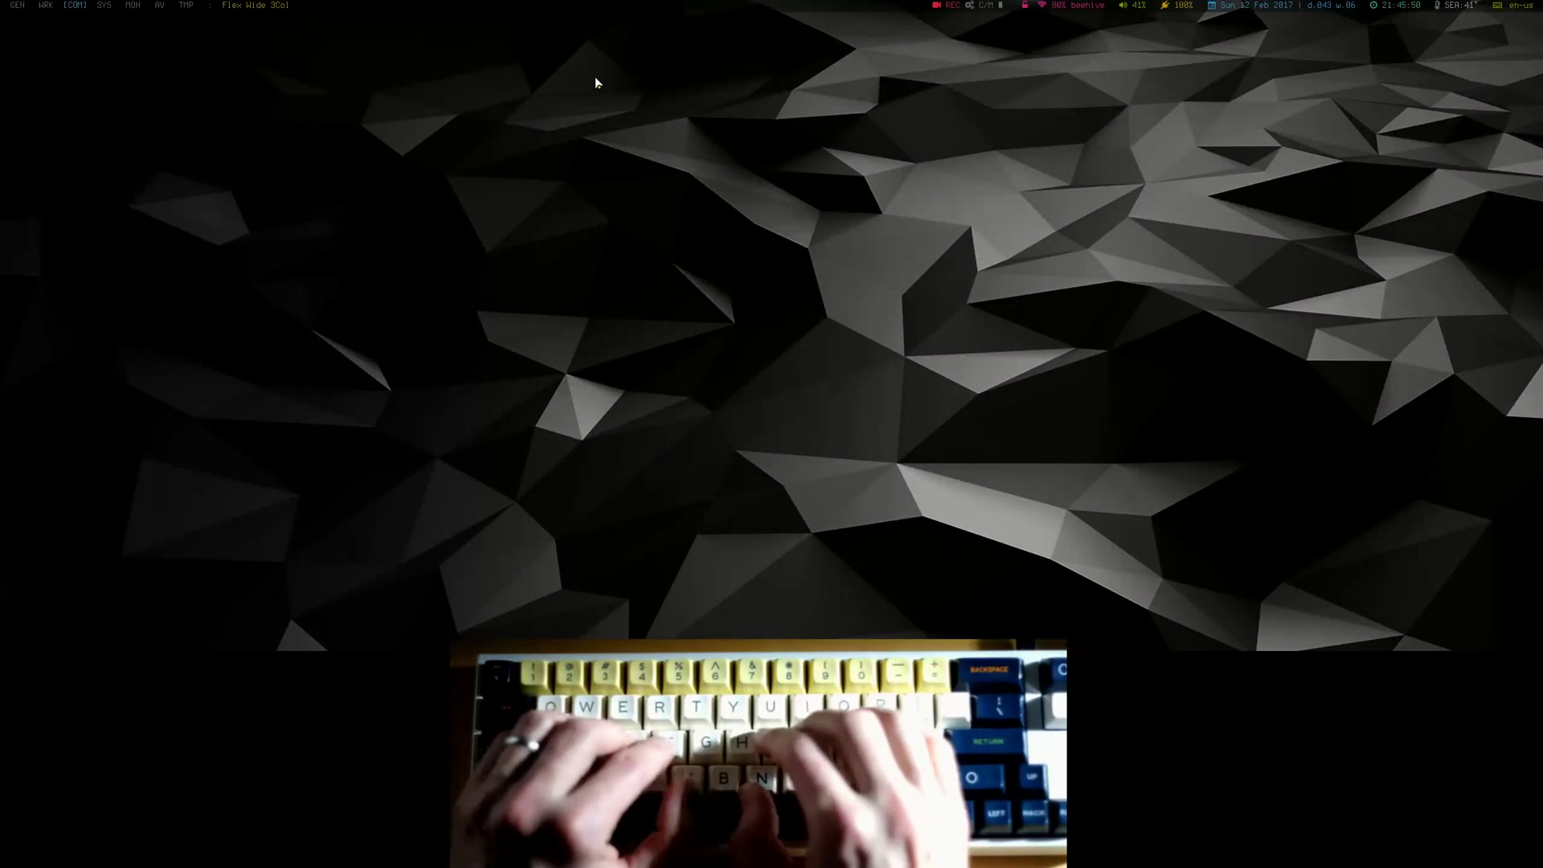
Step: Go to the SYS workspace and close its Chrome window and both terminals
{"action": "key", "text": "super+4"}
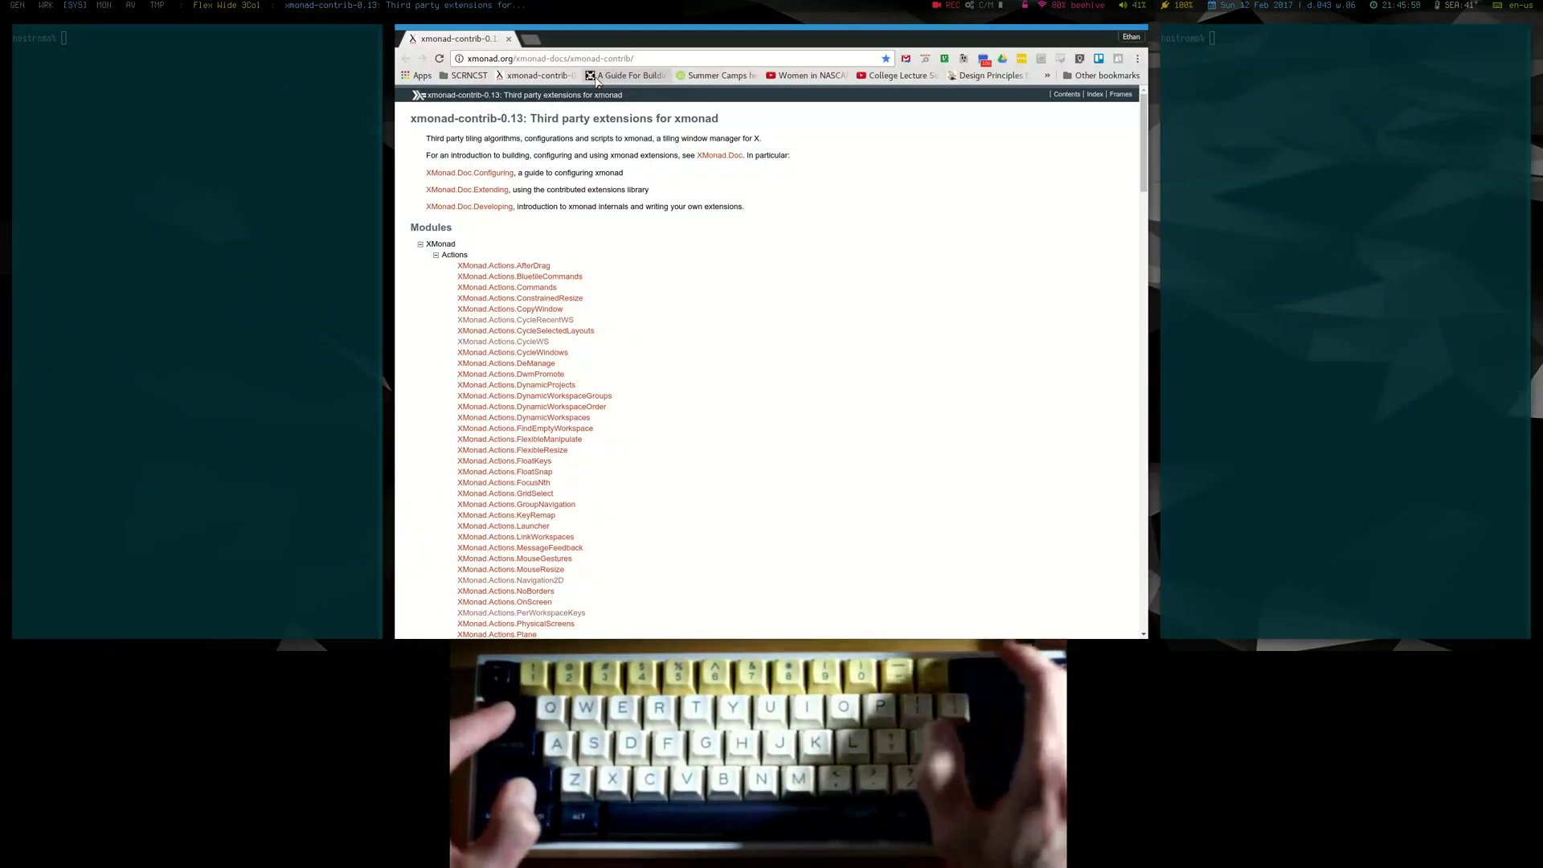
{"action": "key", "text": "super+BackSpace"}
{"action": "key", "text": "super+BackSpace"}
{"action": "key", "text": "super+BackSpace"}
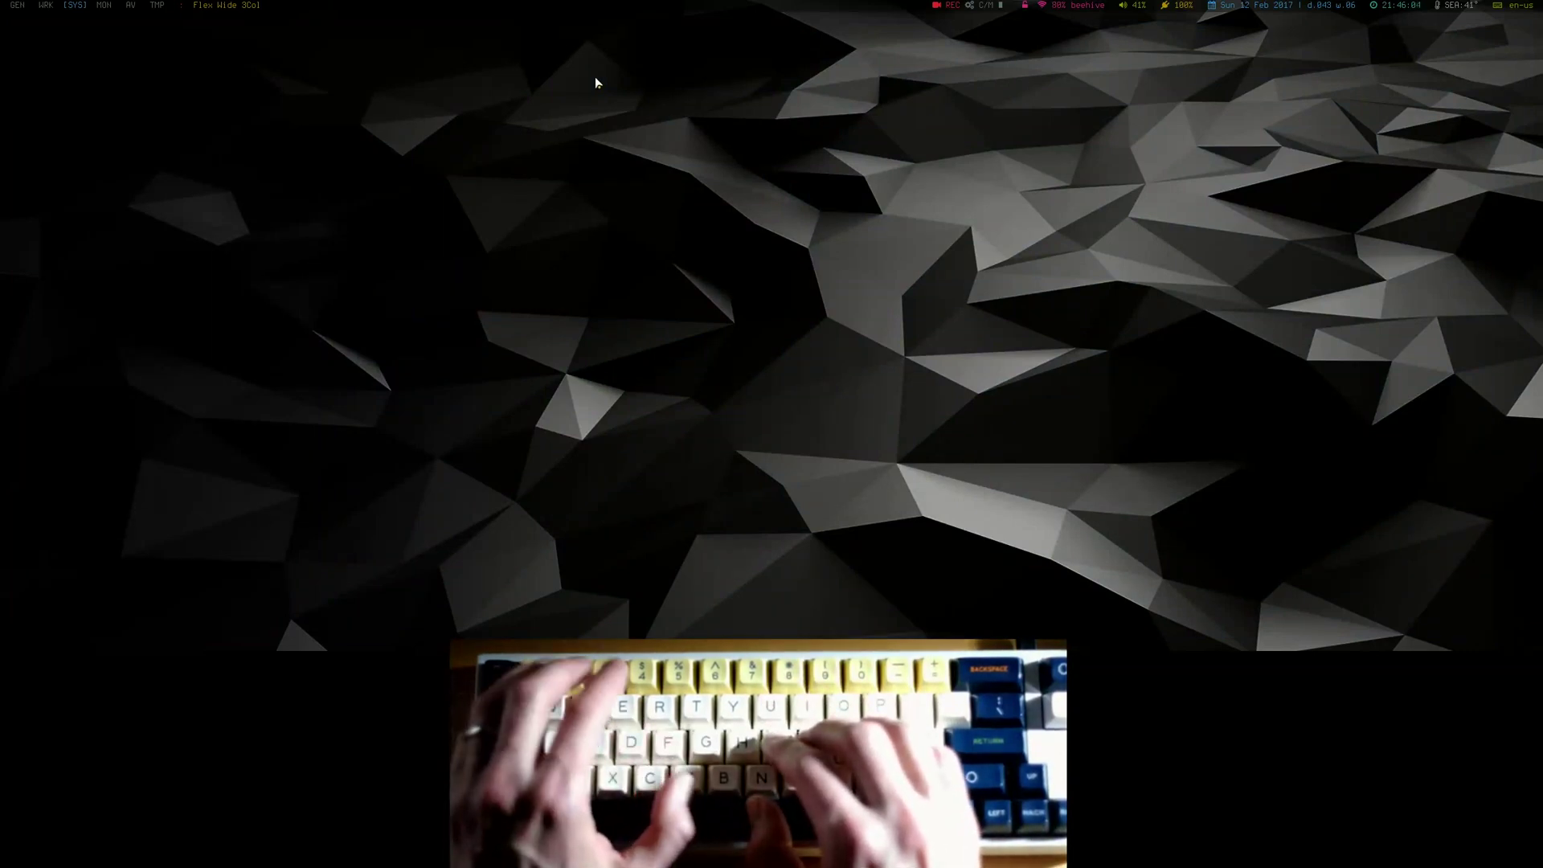
Step: Switch to the GEN workspace and back to SYS, and move focus across its terminals, ending on the middle one
{"action": "key", "text": "super+1"}
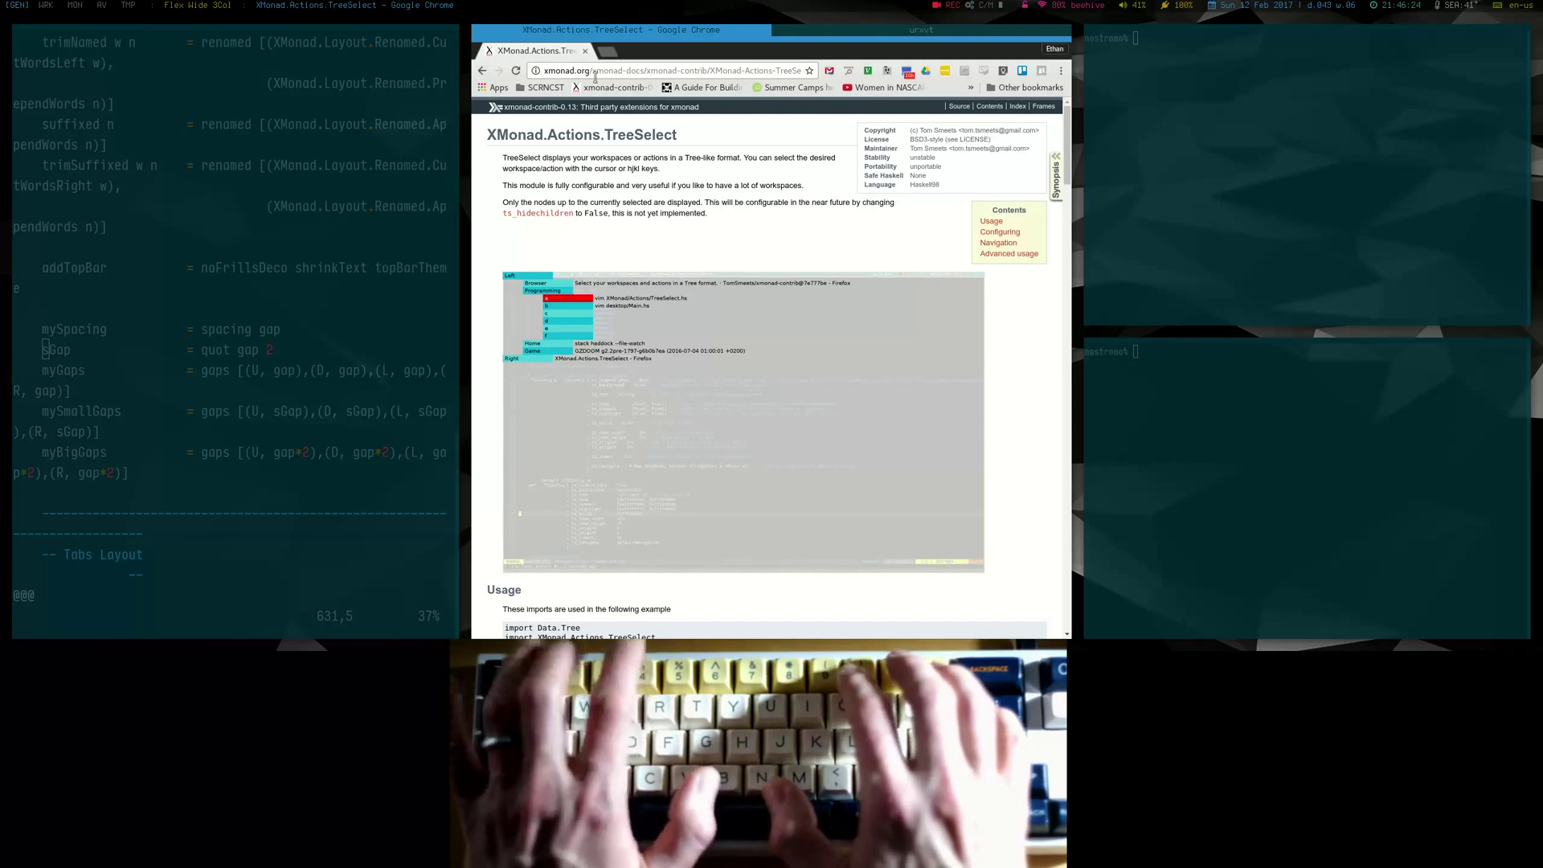
{"action": "key", "text": "super+3"}
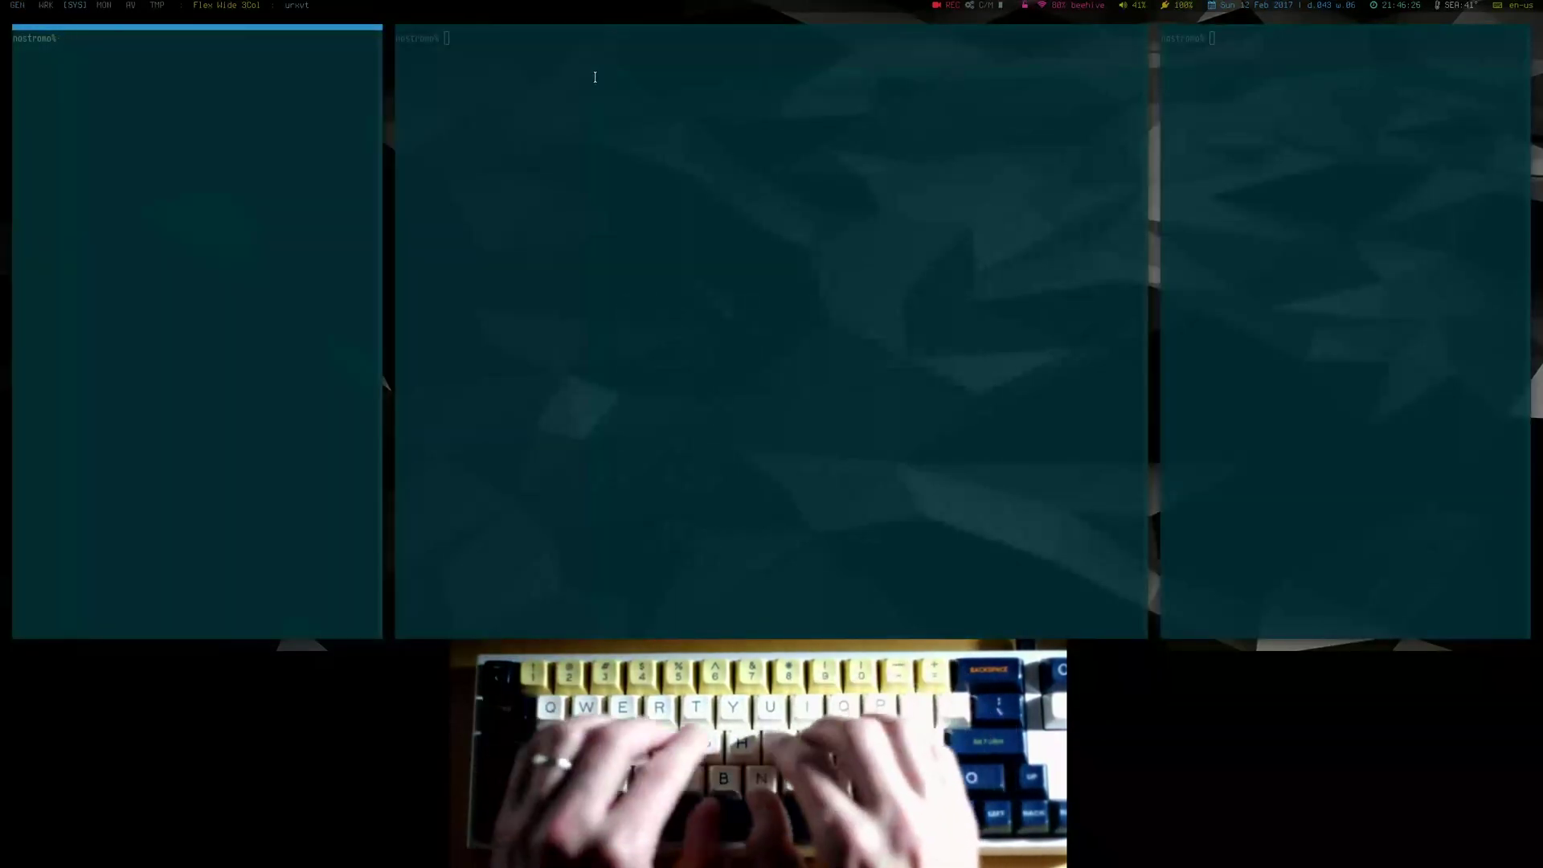
{"action": "key", "text": "super+l"}
{"action": "key", "text": "super+l"}
{"action": "key", "text": "super+h"}
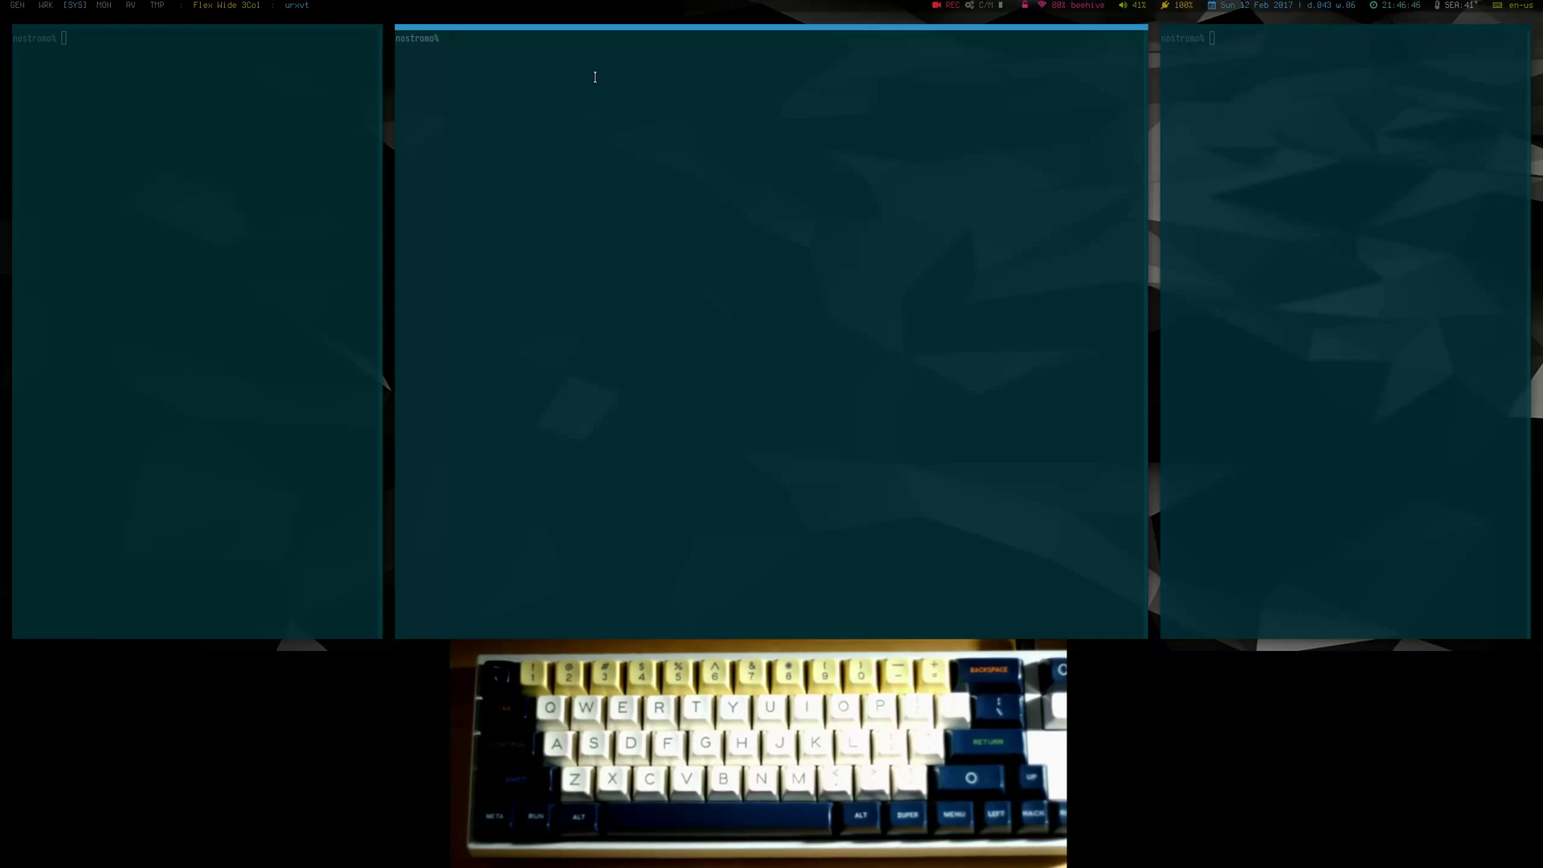
Step: Create and switch to a new project named NEW, leaving its project directory blank
{"action": "key", "text": "super+w"}
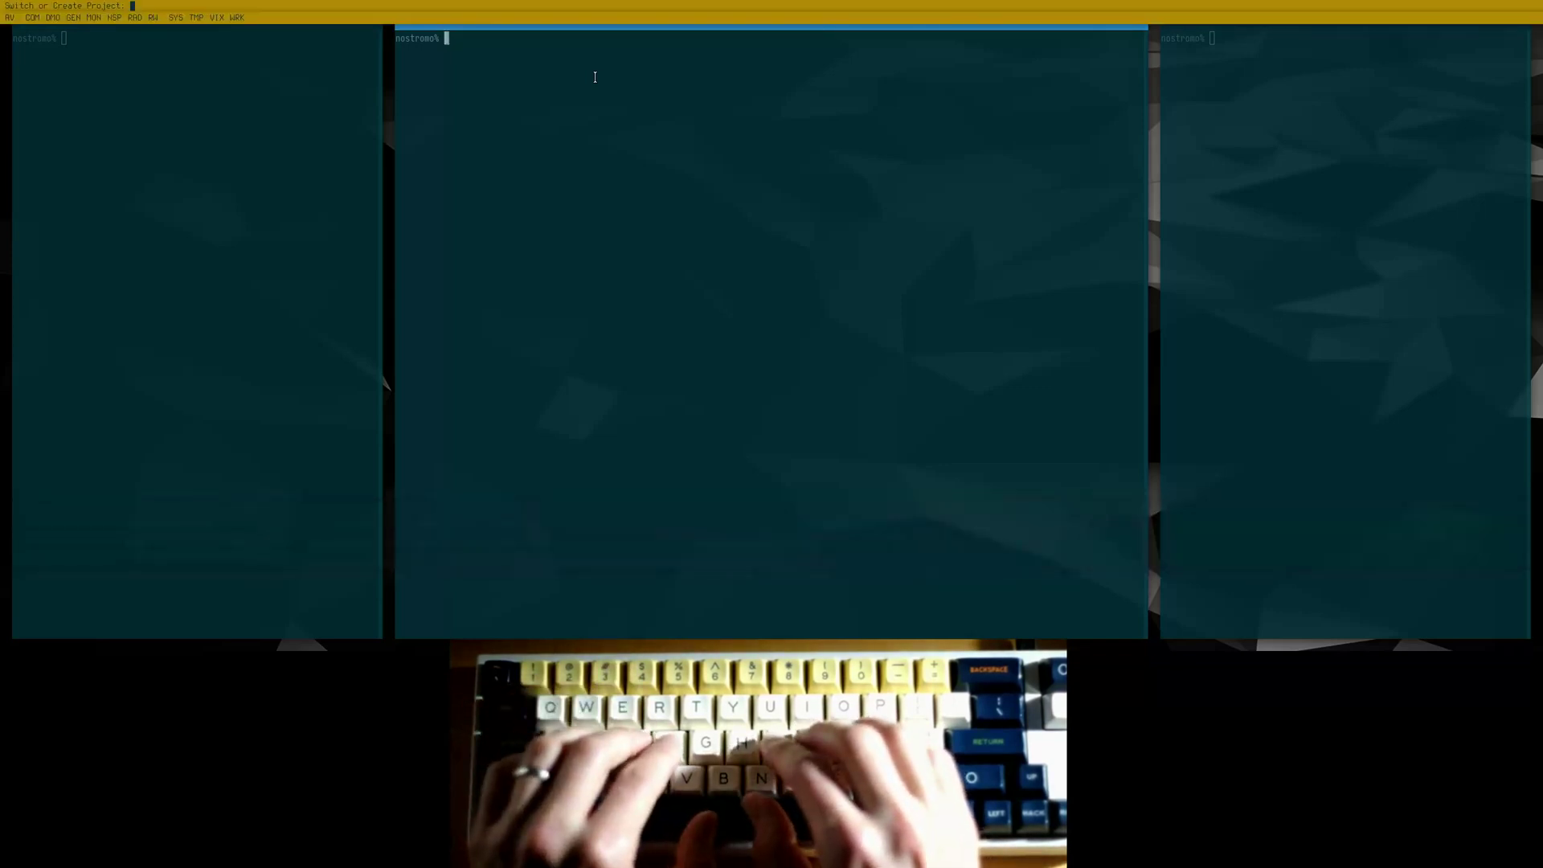
{"action": "type", "text": "new"}
{"action": "key", "text": "Return"}
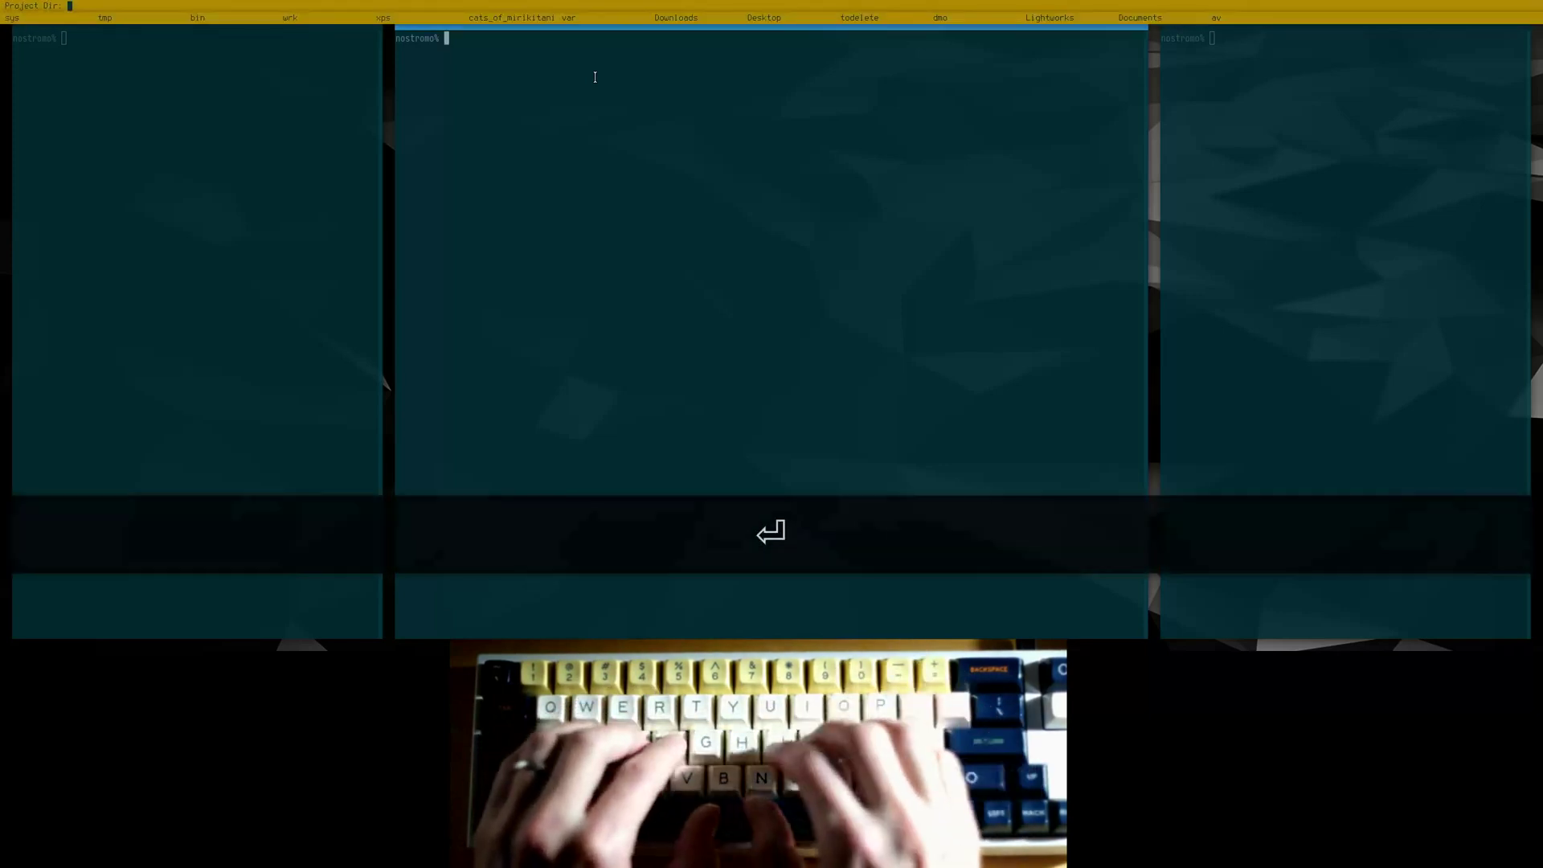
{"action": "key", "text": "Return"}
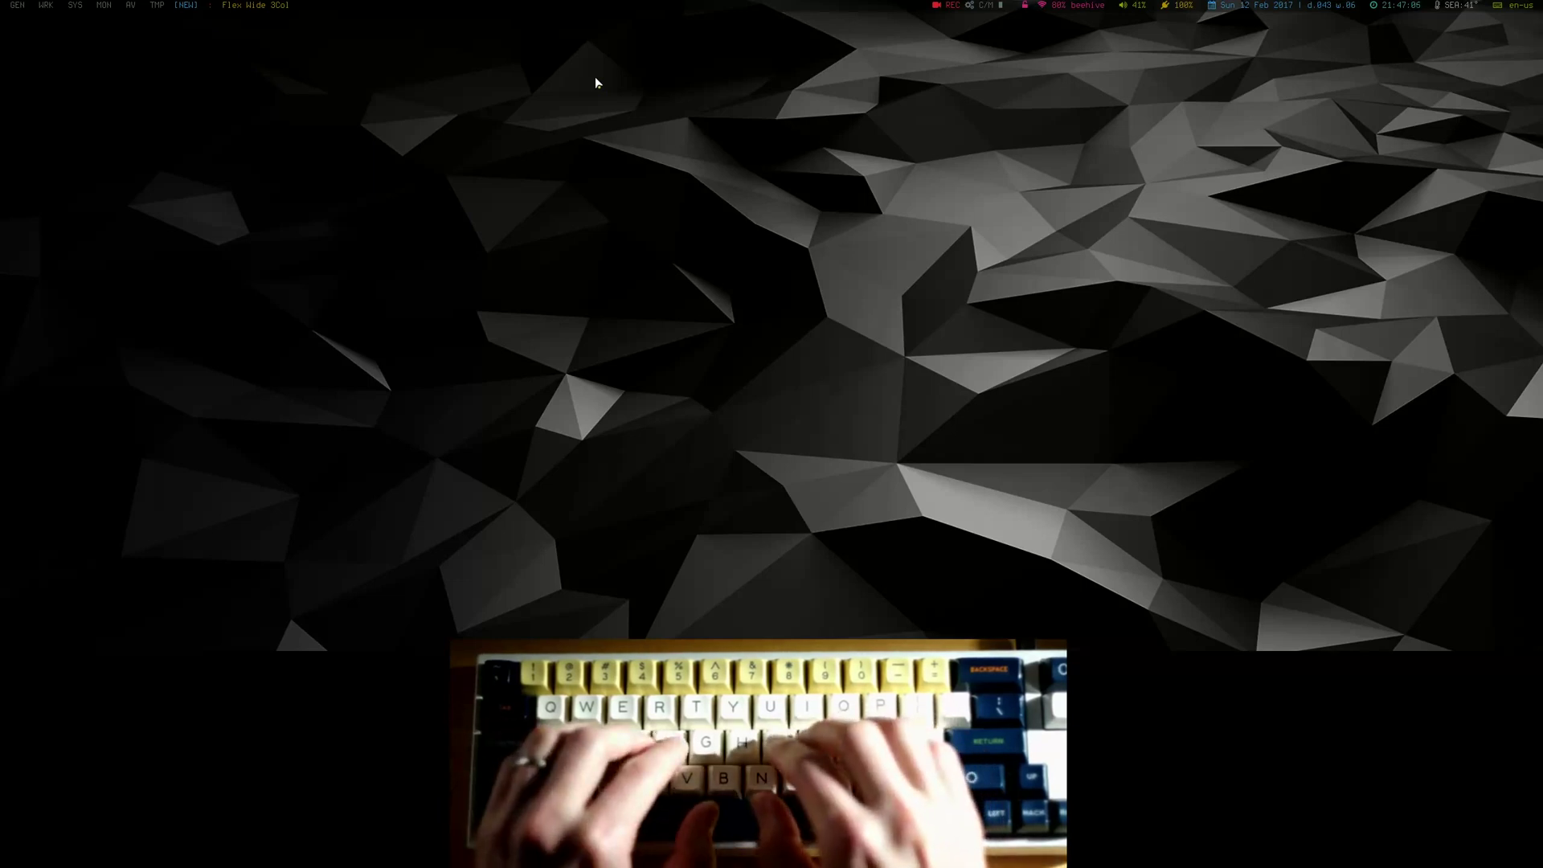
Step: Switch to the existing DMO project by name
{"action": "key", "text": "super+w"}
{"action": "type", "text": "DMO"}
{"action": "key", "text": "Return"}
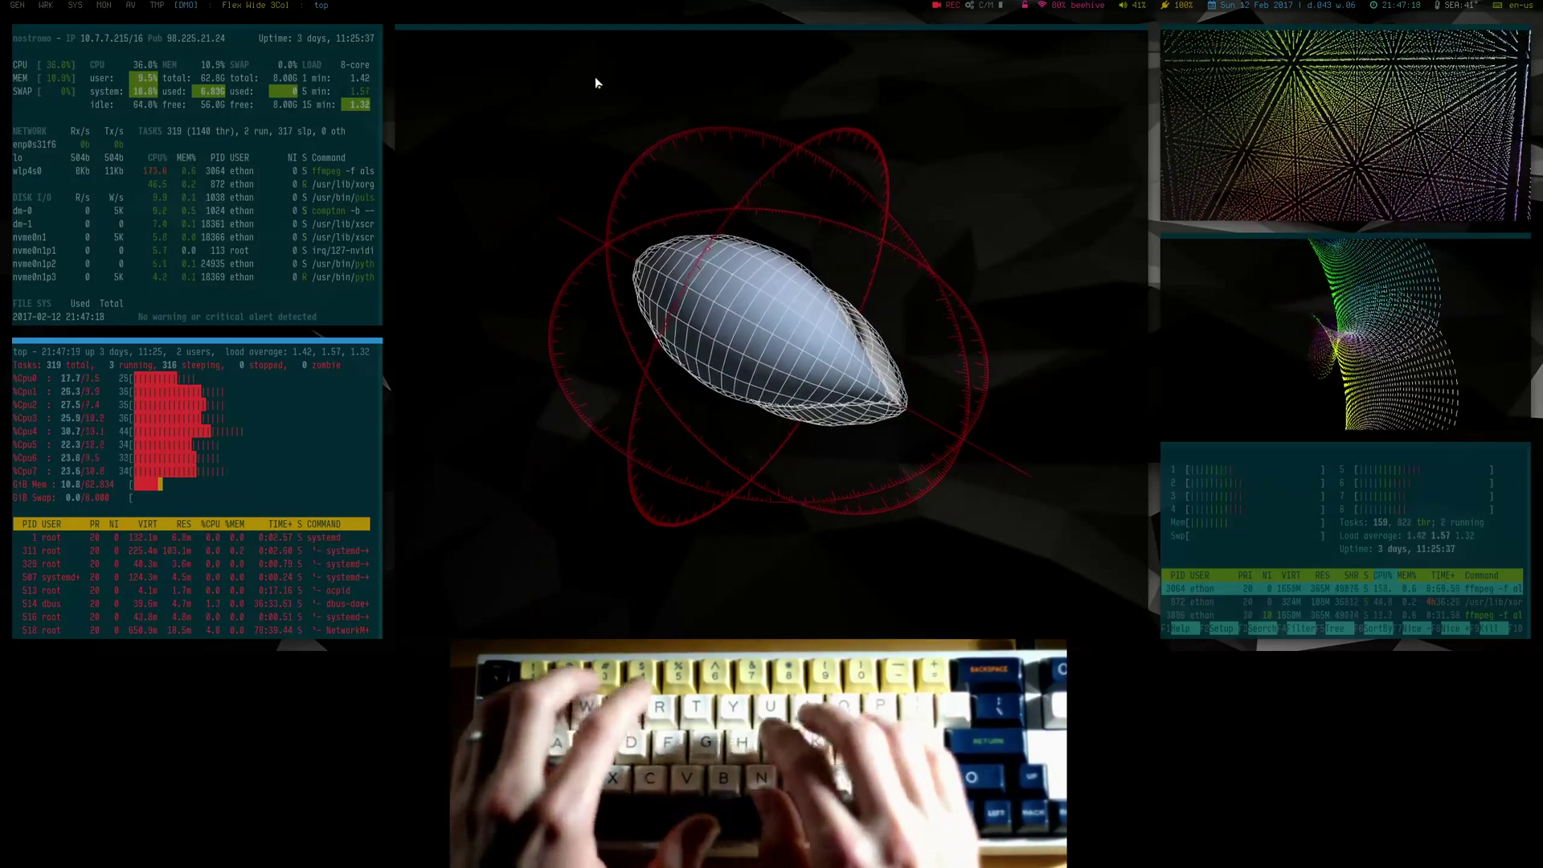
Step: Swap the lower left top monitor with the middle Spheremonics window, and swap Spheremonics up and back down in the left column
{"action": "key", "text": "super+i"}
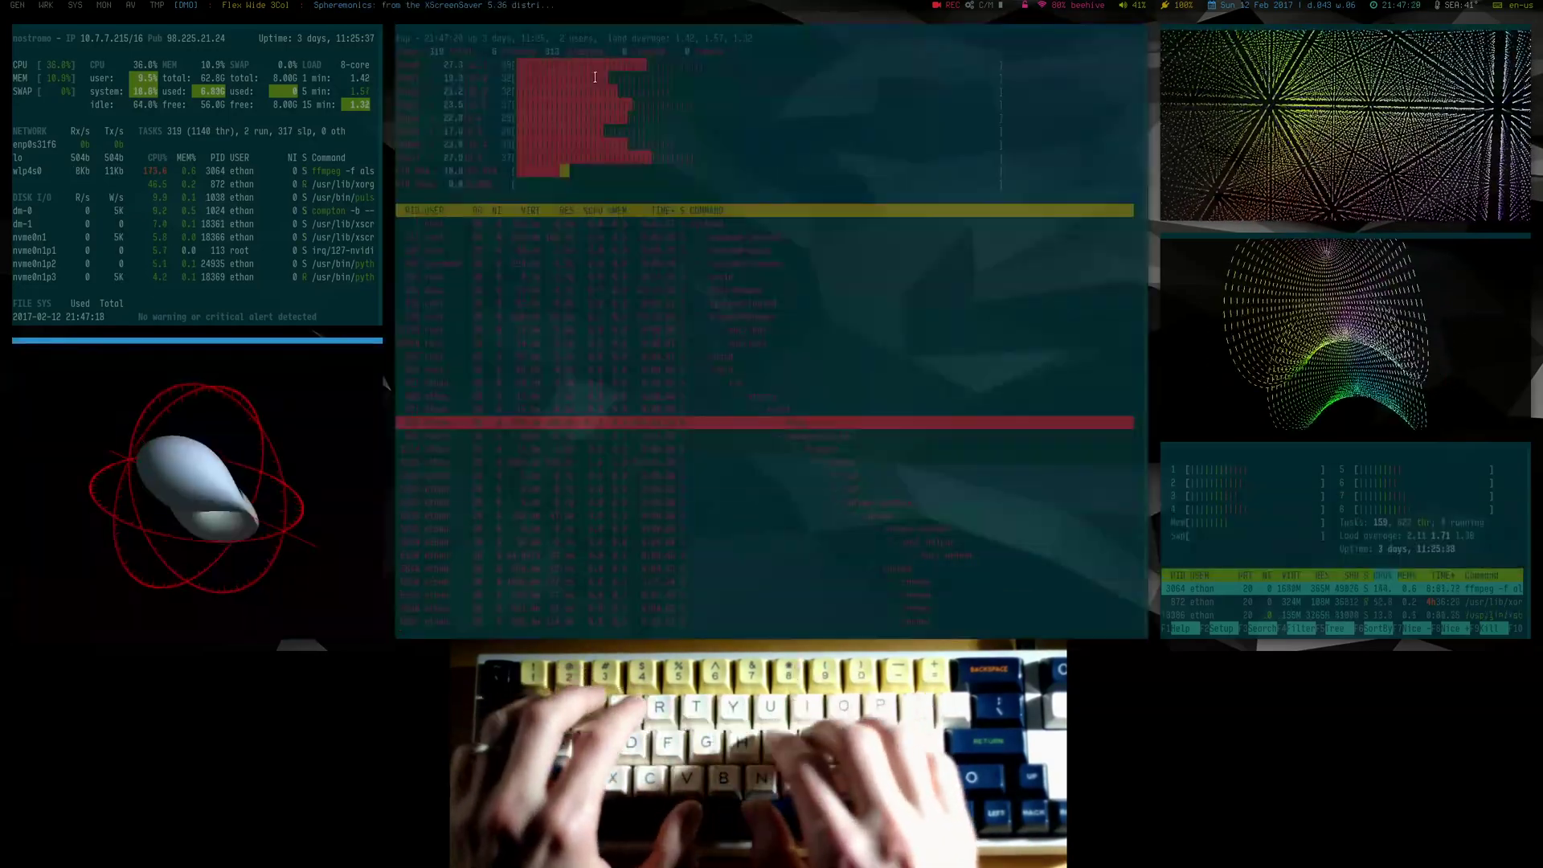
{"action": "key", "text": "ctrl+k"}
{"action": "key", "text": "ctrl+j"}
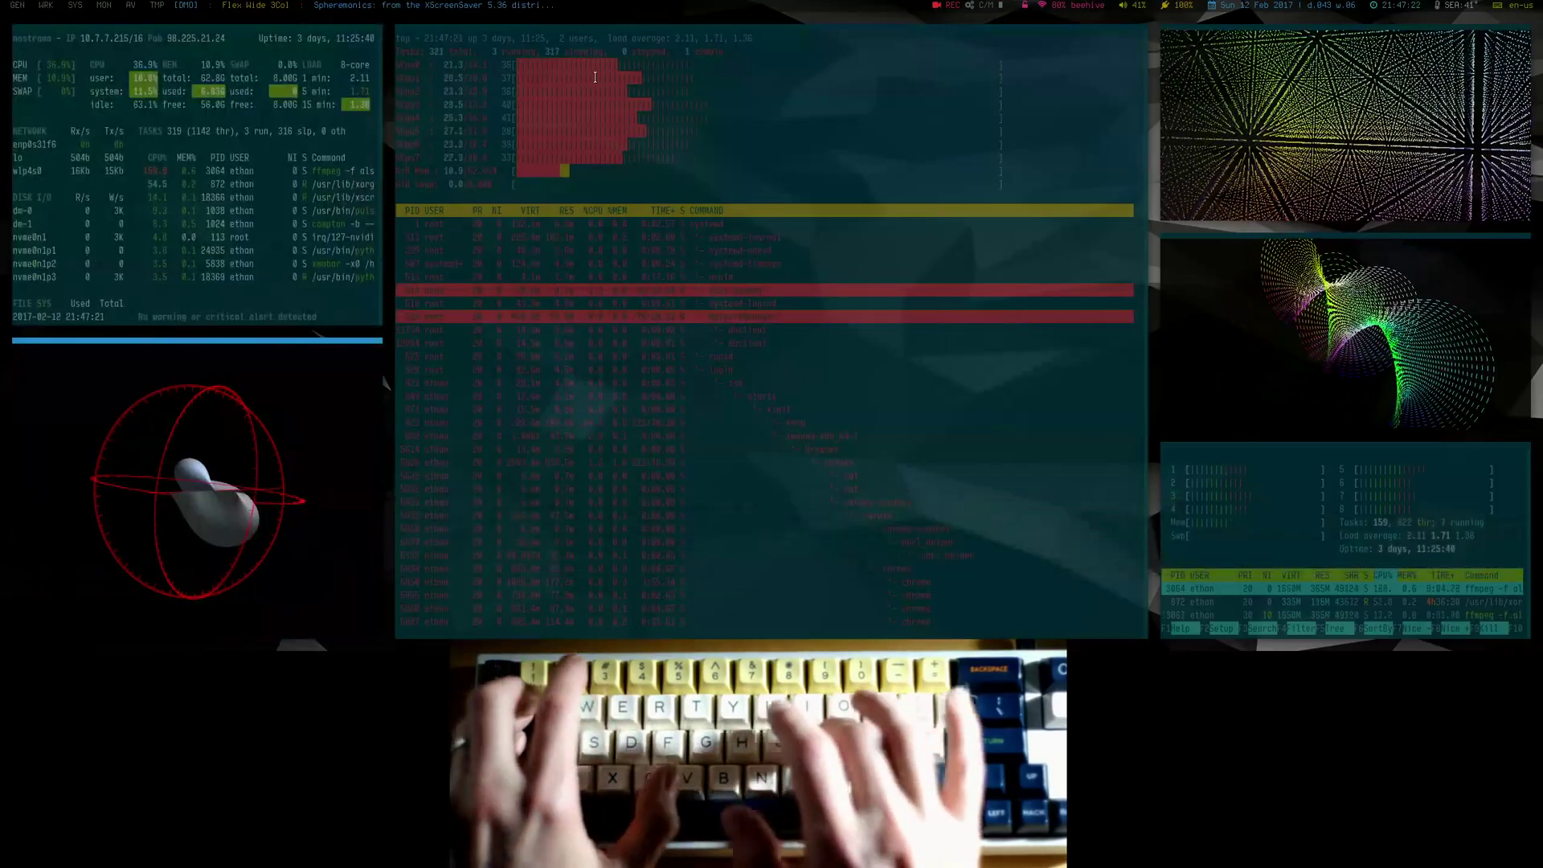
Step: Merge the Spheremonics window with glances and htop into one left-column tab group, and cycle its tabs back to Spheremonics
{"action": "key", "text": "ctrl+super+s"}
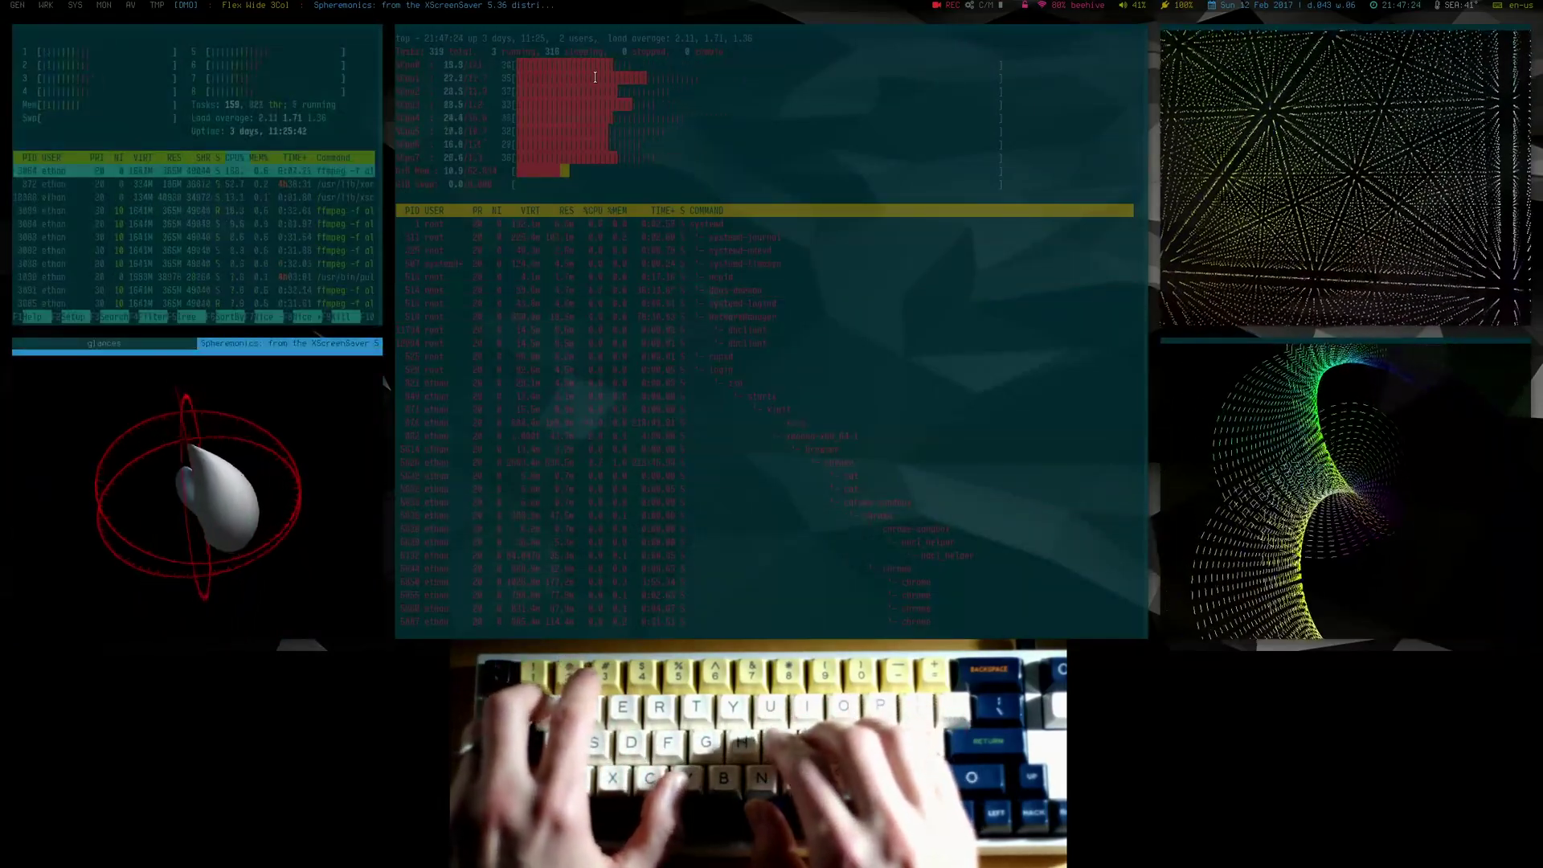
{"action": "key", "text": "ctrl+super+k"}
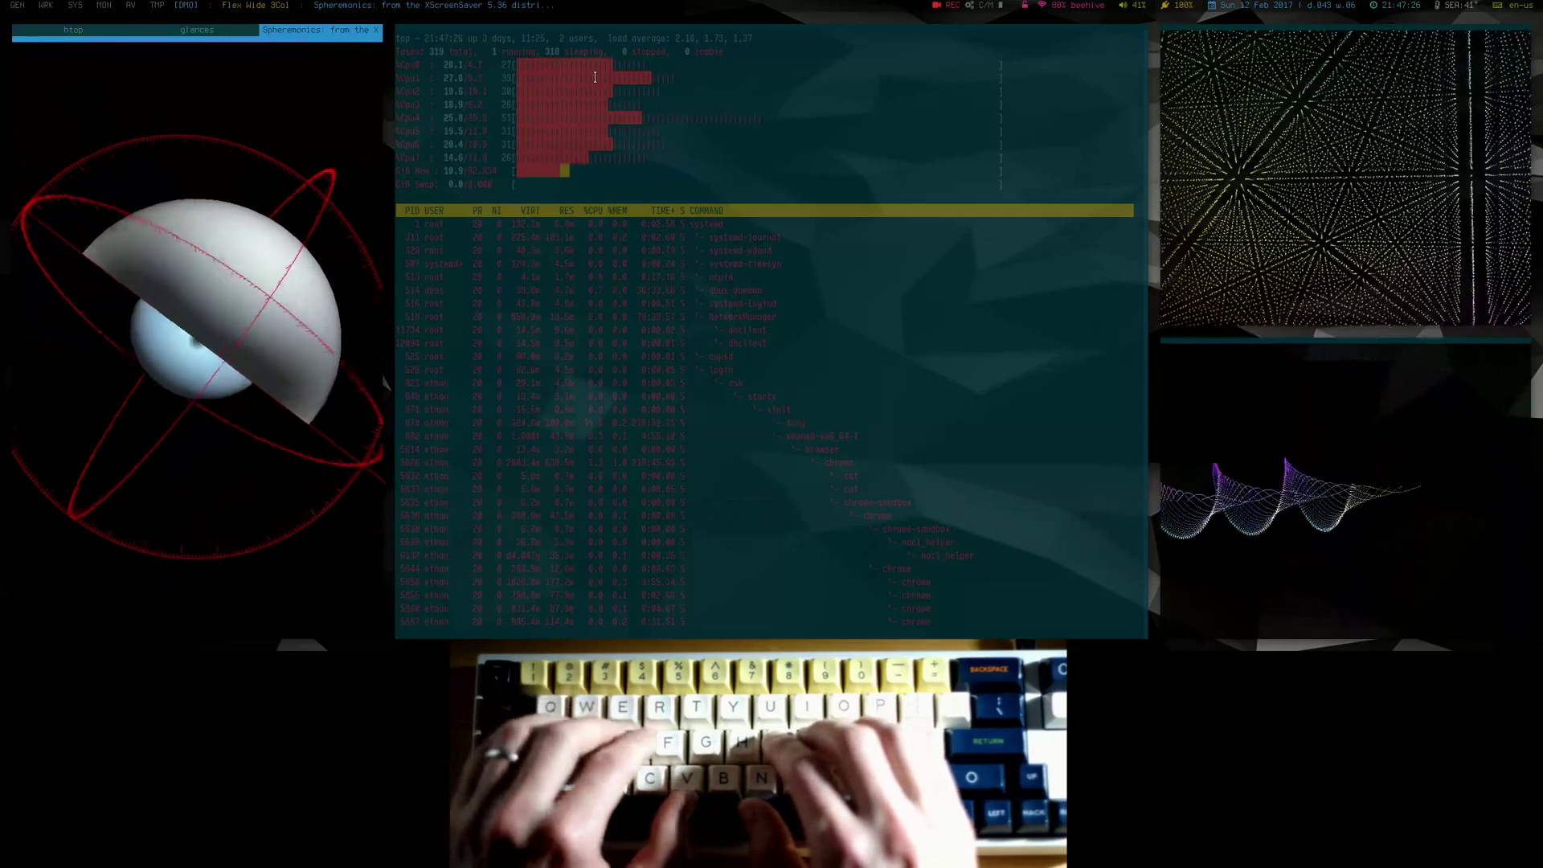
{"action": "key", "text": "super+semicolon"}
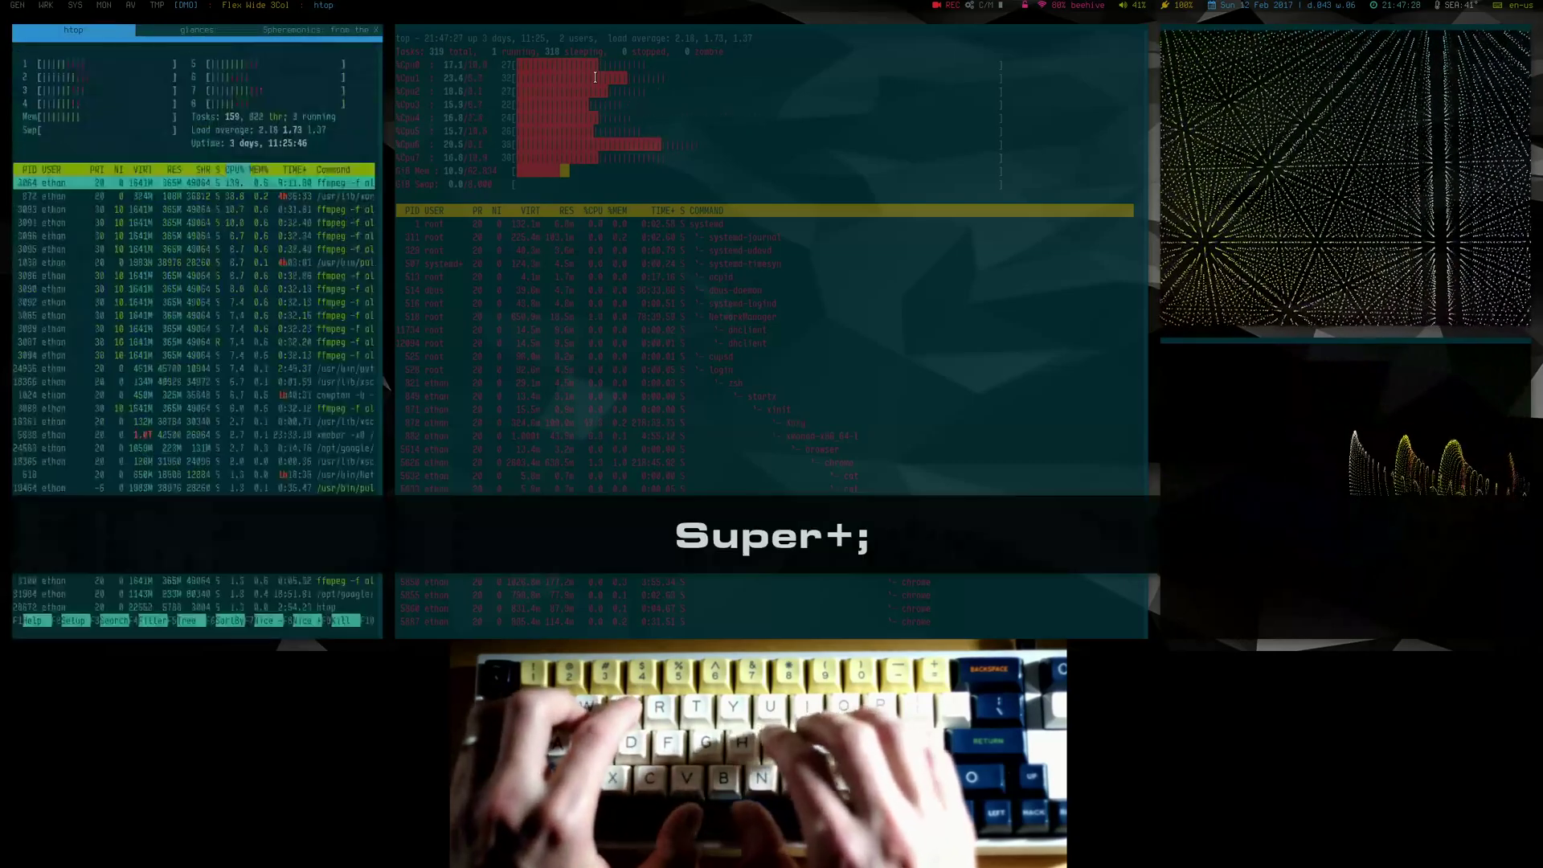
{"action": "key", "text": "super+semicolon"}
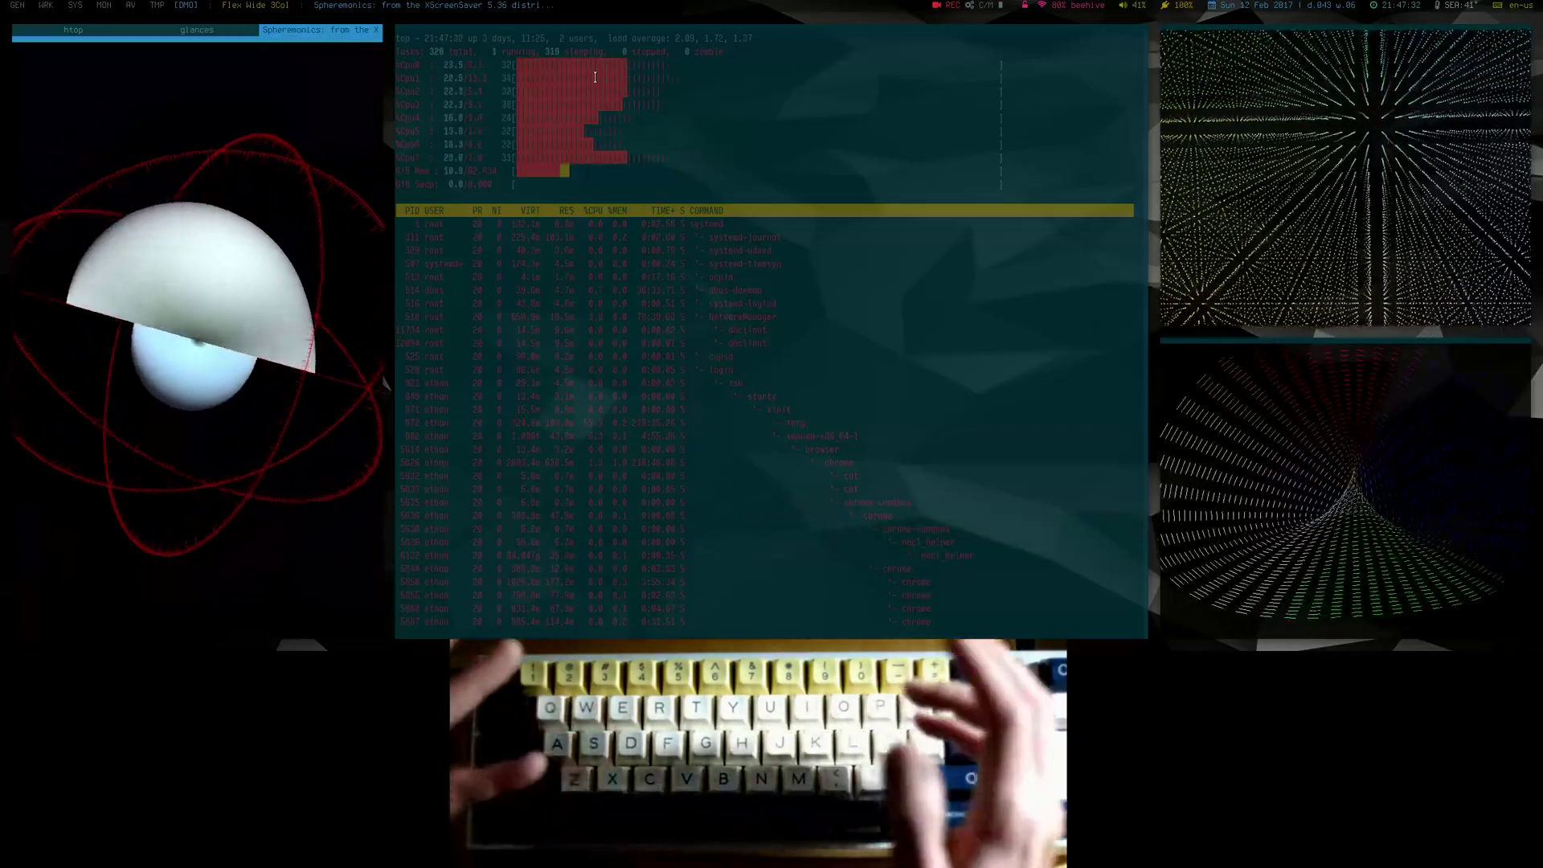
{"action": "key", "text": "Down"}
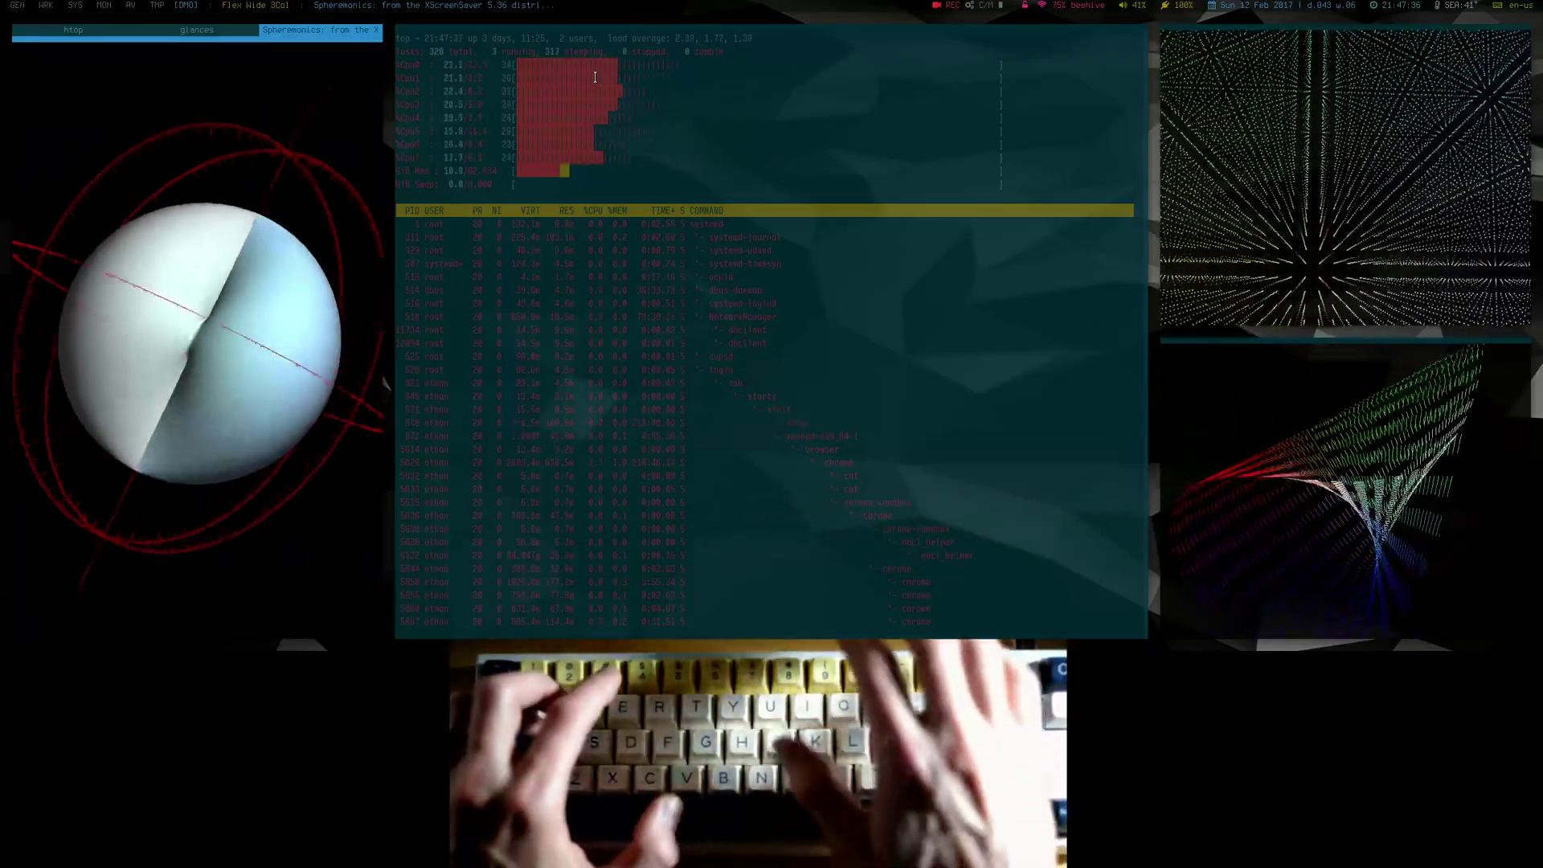
Step: Close the Spheremonics tab, and kill all remaining windows in the DMO workspace
{"action": "key", "text": "super+BackSpace"}
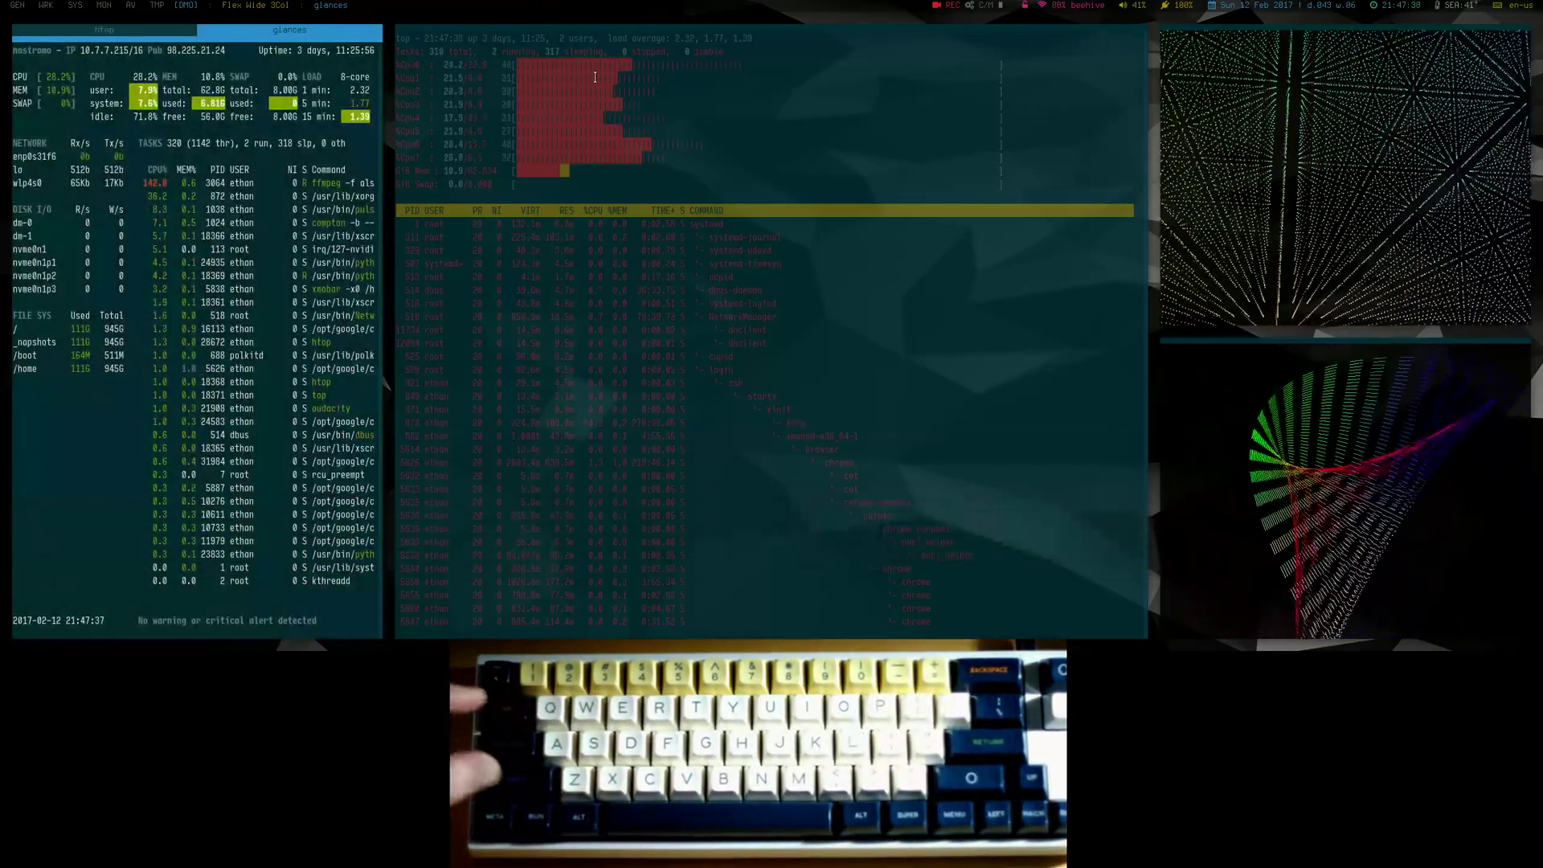
{"action": "key", "text": "super+shift+BackSpace"}
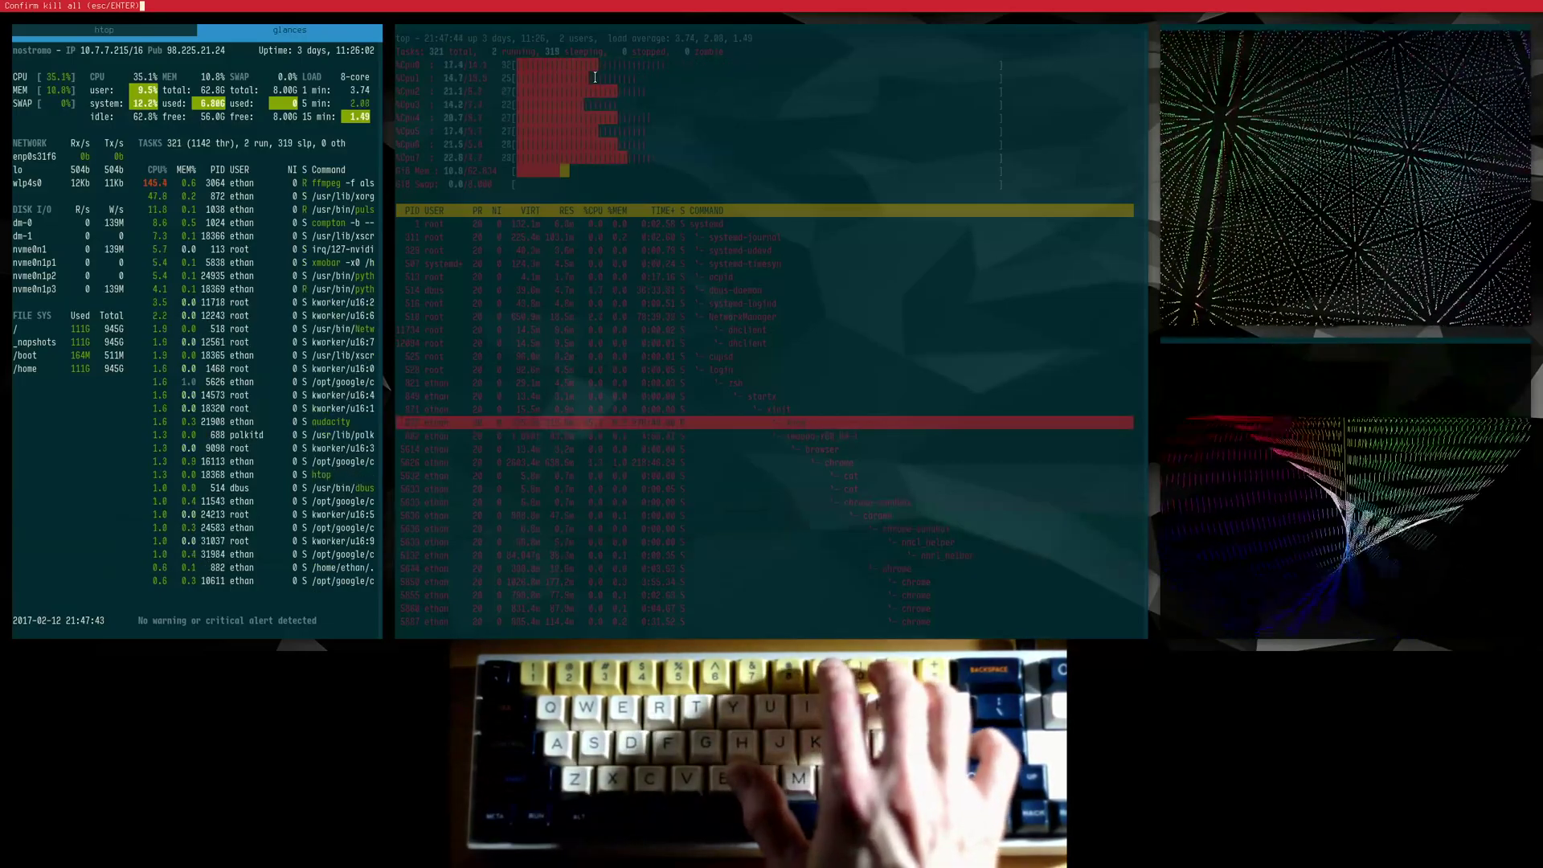
{"action": "key", "text": "Return"}
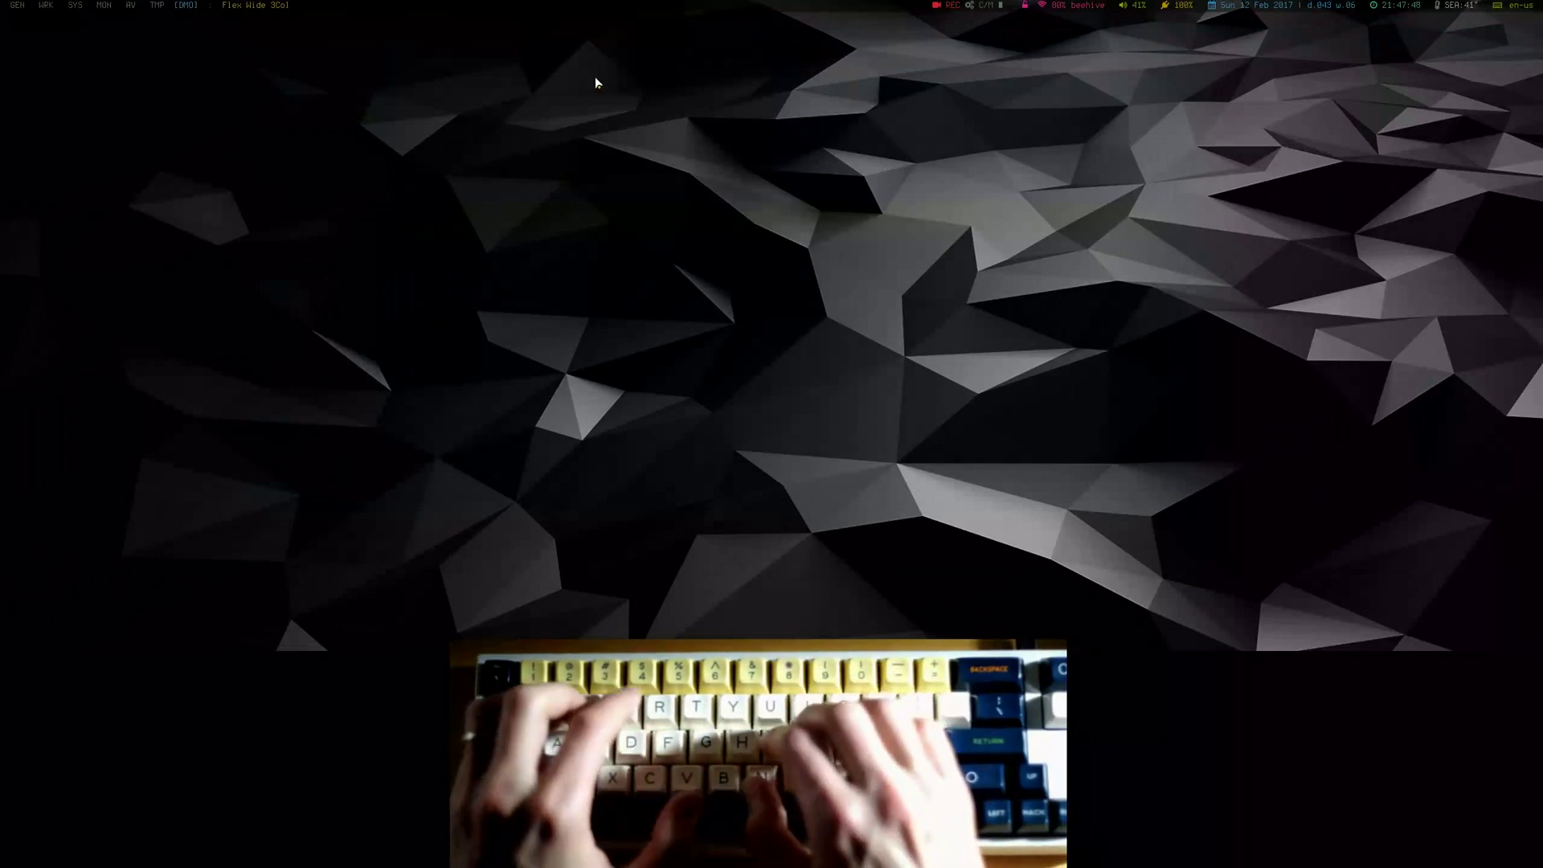
Step: Switch to the GEN workspace and return to the DMO project by name
{"action": "key", "text": "super+1"}
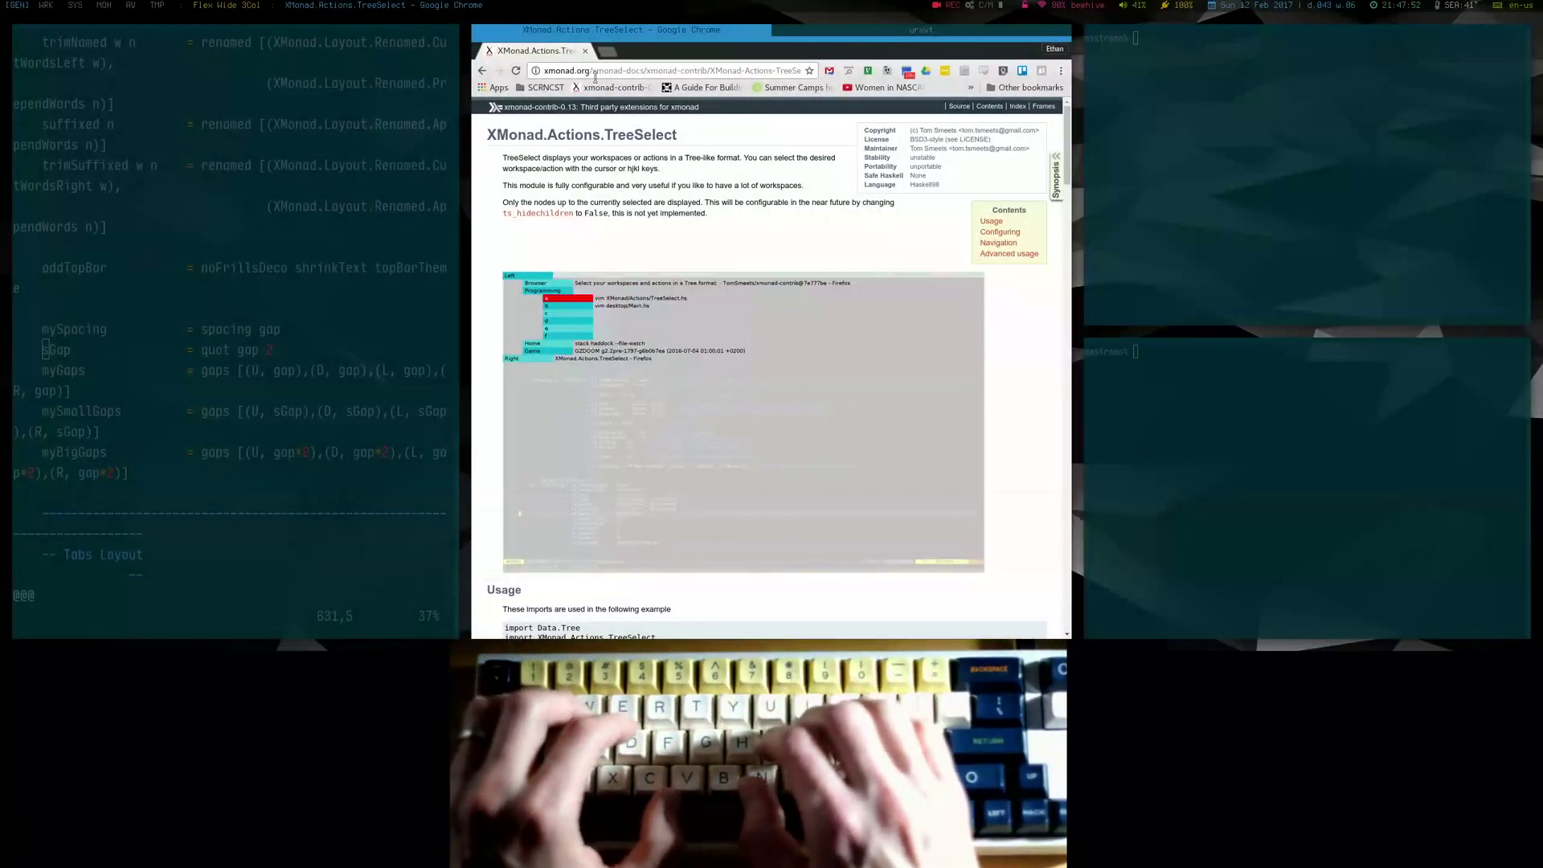
{"action": "key", "text": "super+w"}
{"action": "type", "text": "D"}
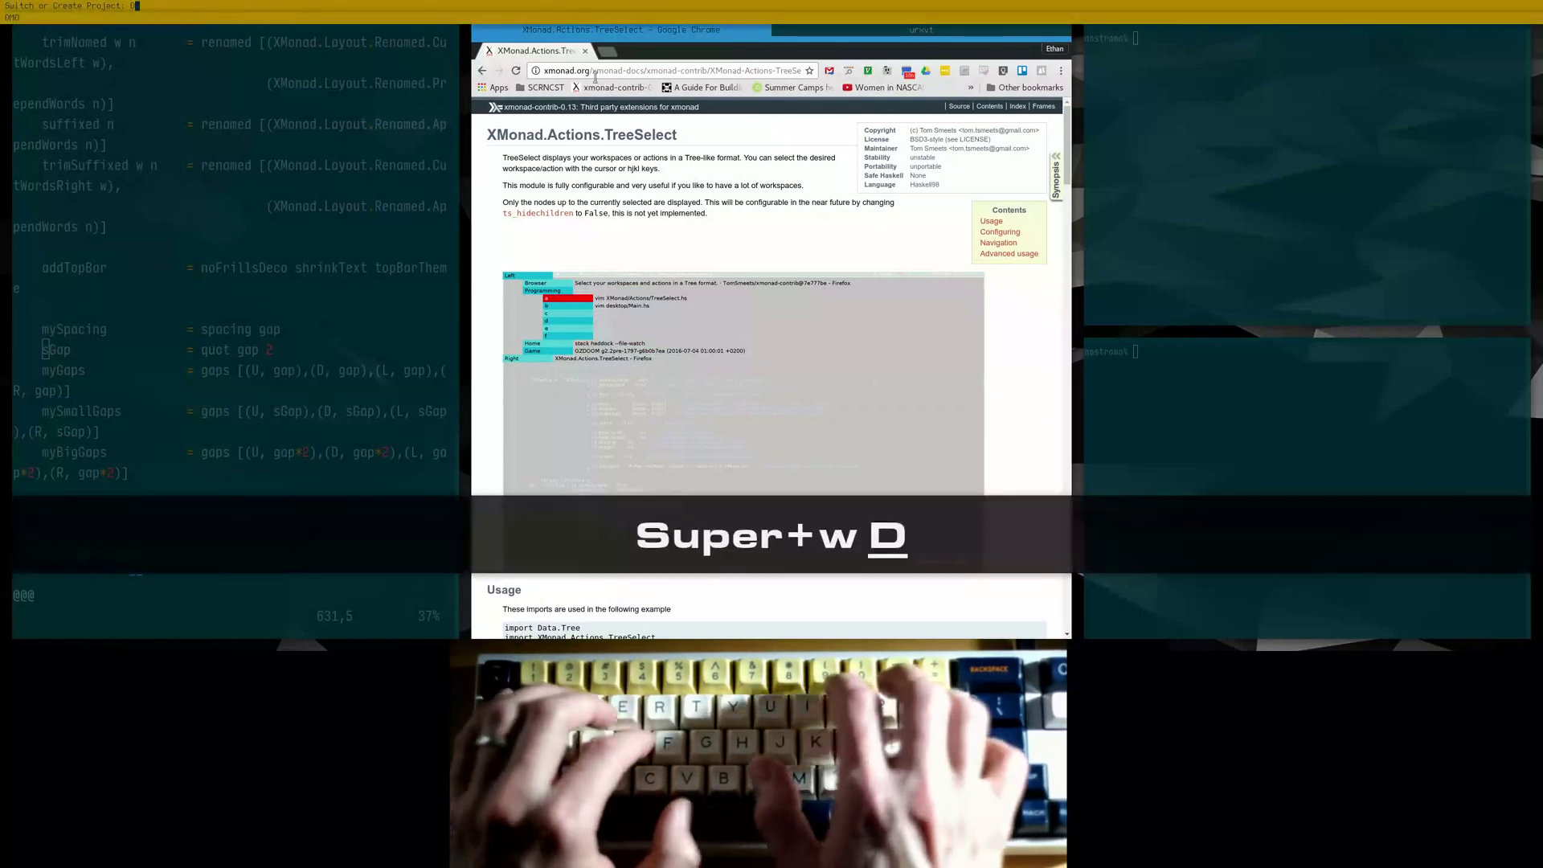
{"action": "key", "text": "Tab"}
{"action": "key", "text": "Return"}
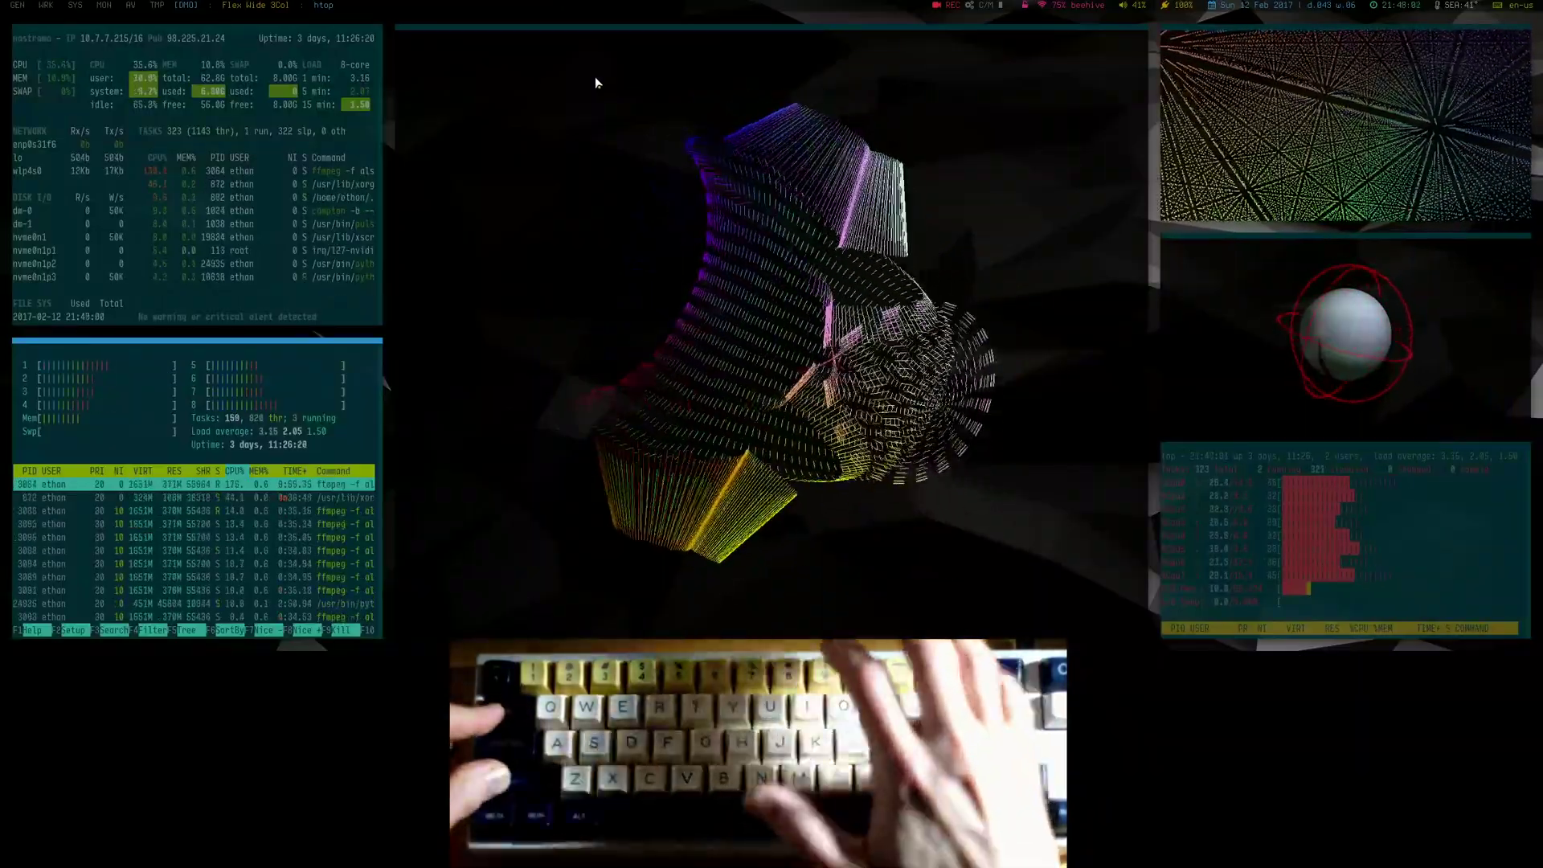
Step: Kill all windows in the DMO workspace again and go back to the GEN workspace
{"action": "key", "text": "super+shift+BackSpace"}
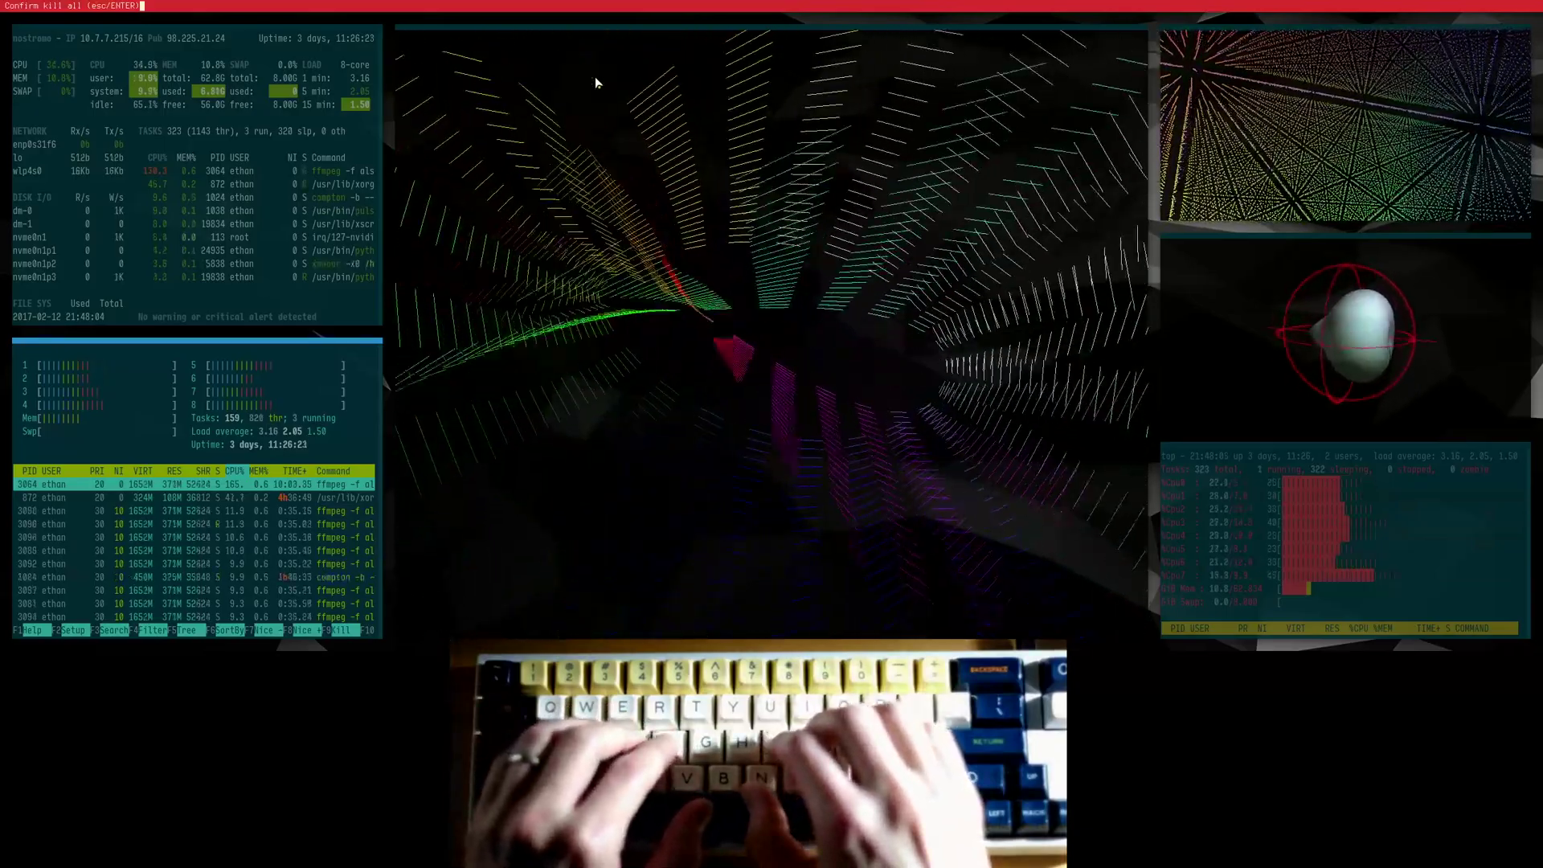
{"action": "key", "text": "Return"}
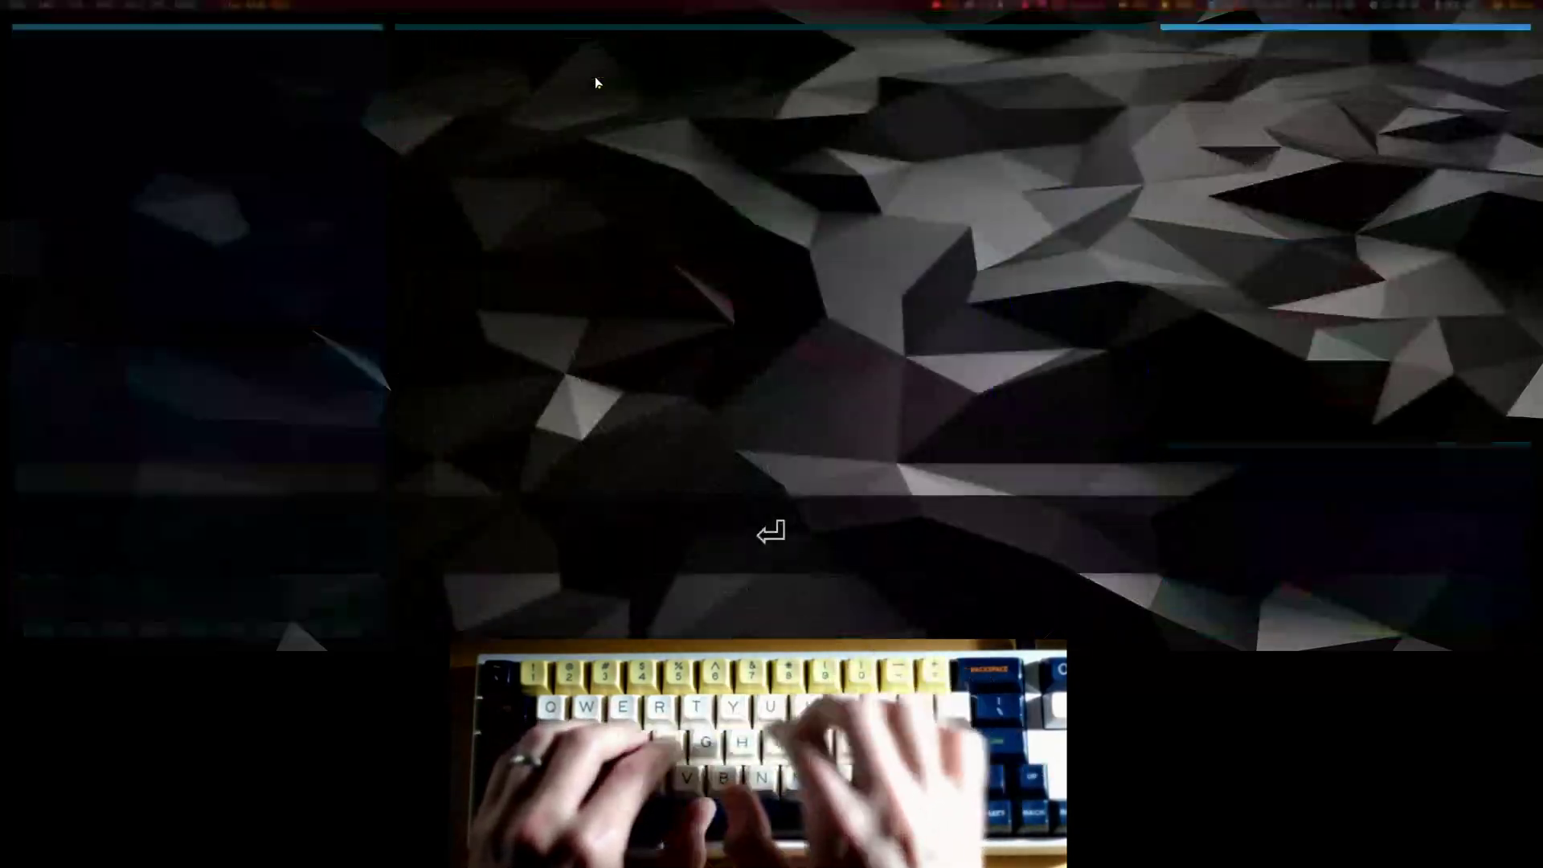
{"action": "key", "text": "super+1"}
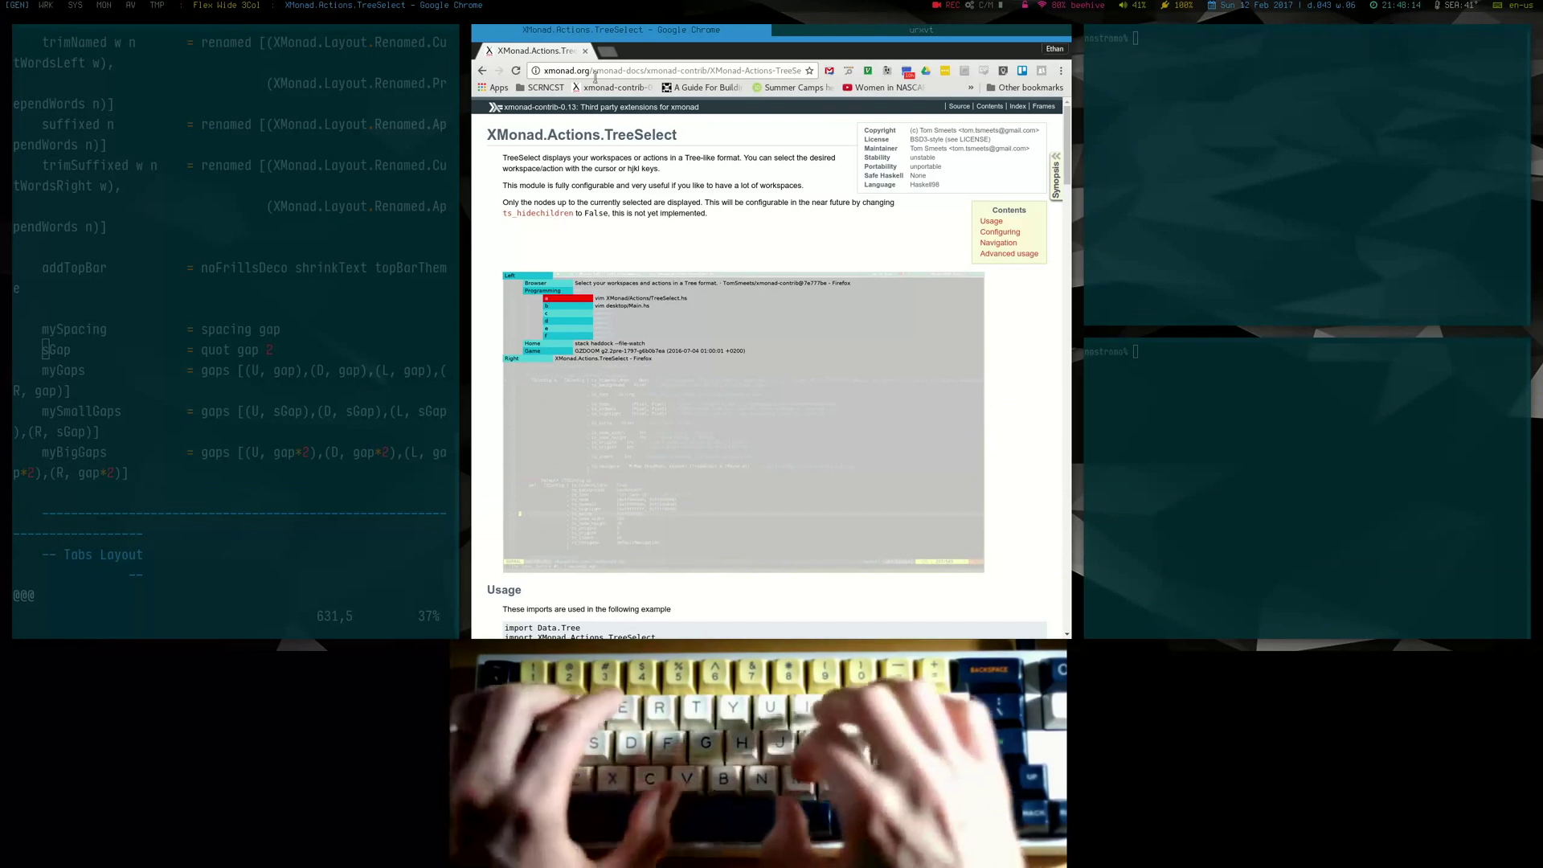
Step: Bring up the floating Google Play Music window, start playback, and hide the window
{"action": "key", "text": "super+m"}
{"action": "key", "text": "space"}
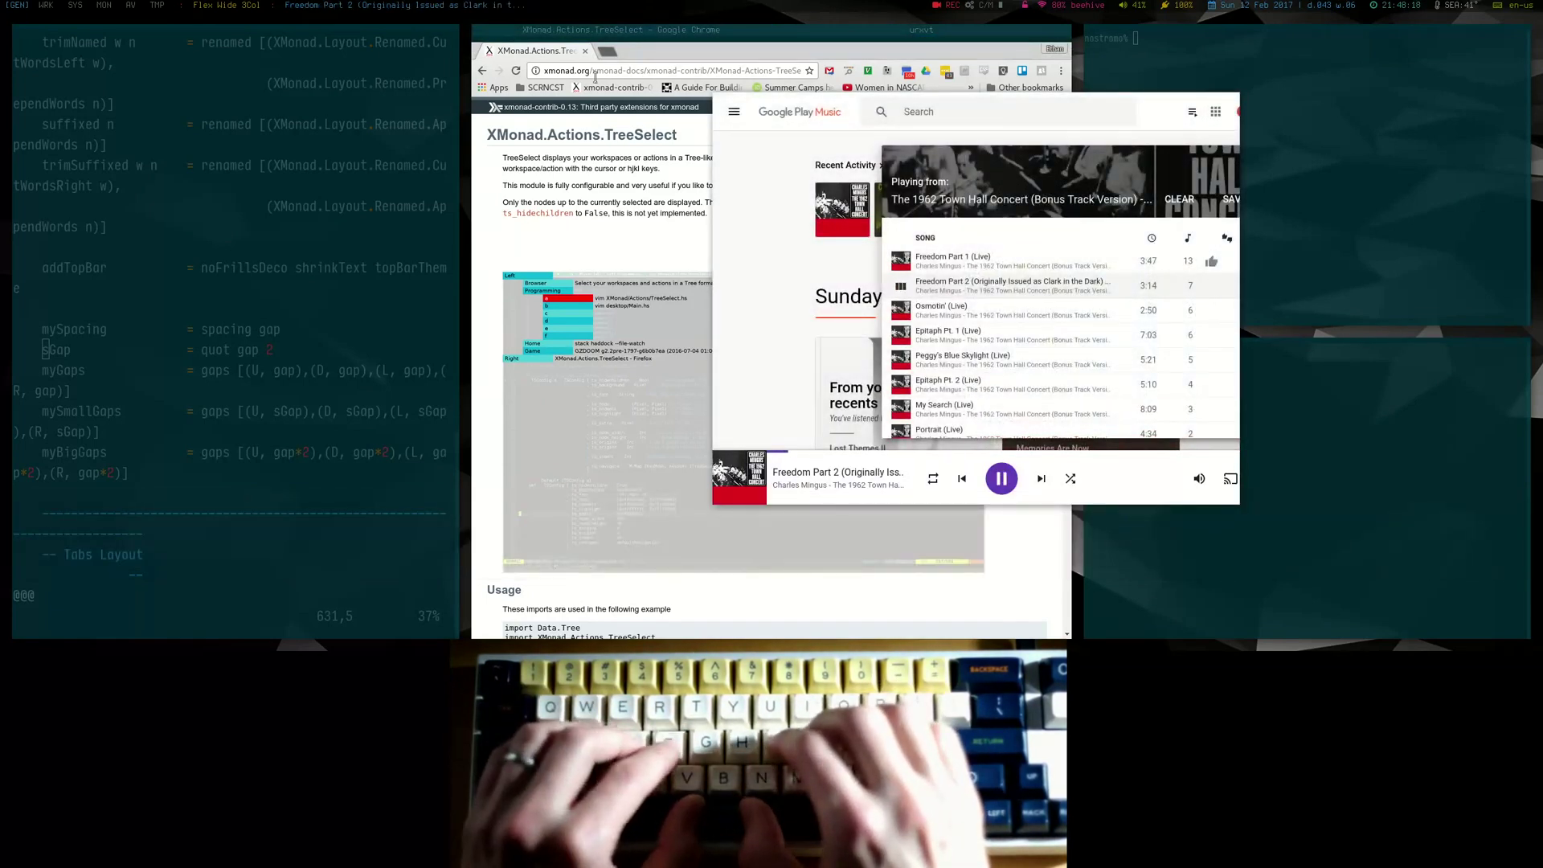
{"action": "key", "text": "super+m"}
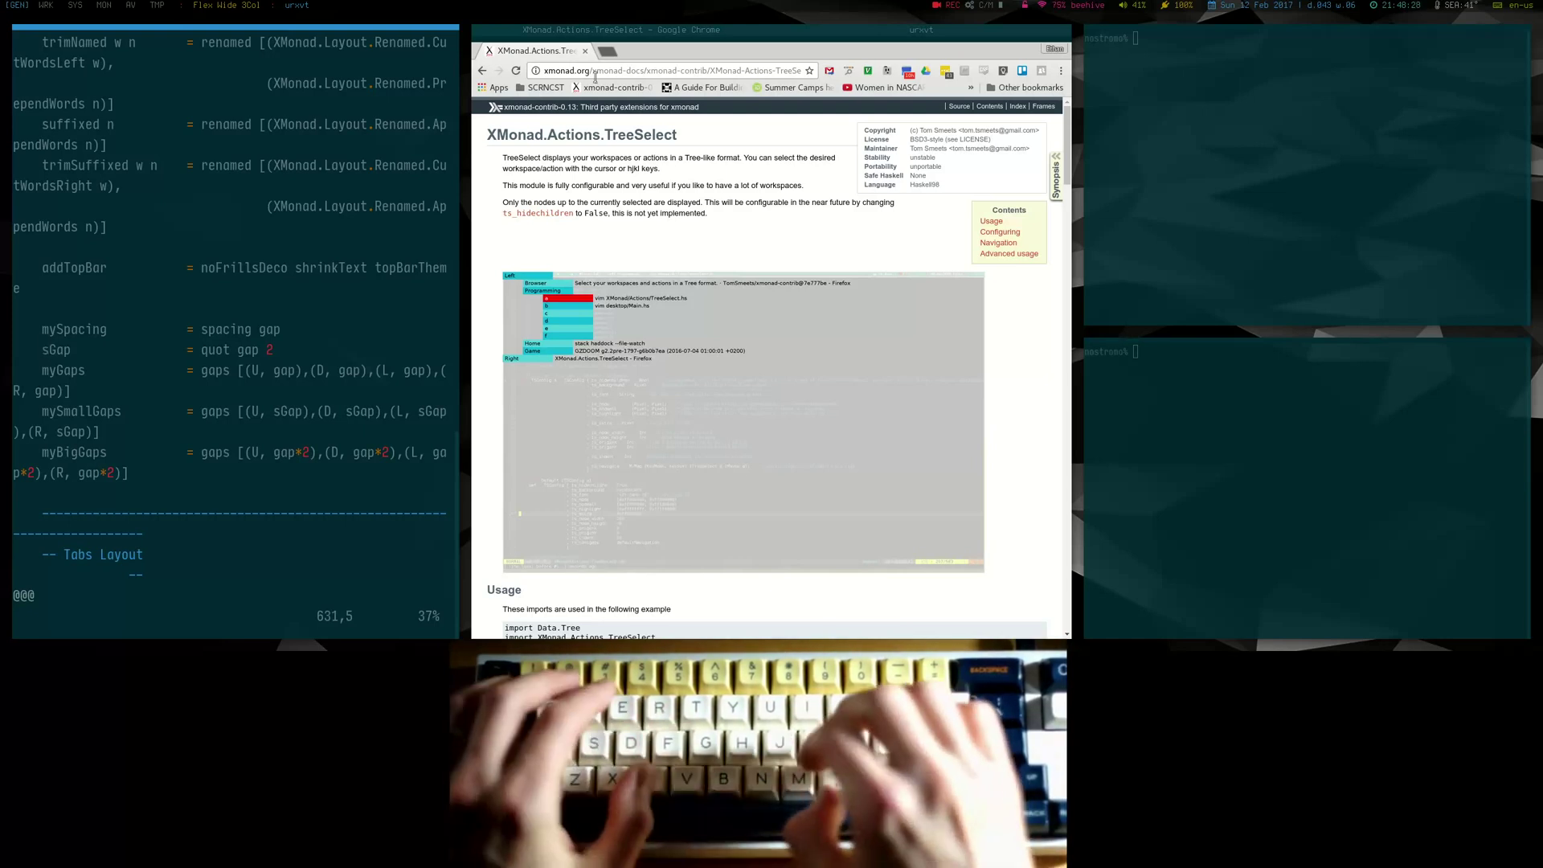
Step: Bring the floating Google Play Music window back, pause playback, and hide it again
{"action": "key", "text": "super+m"}
{"action": "key", "text": "space"}
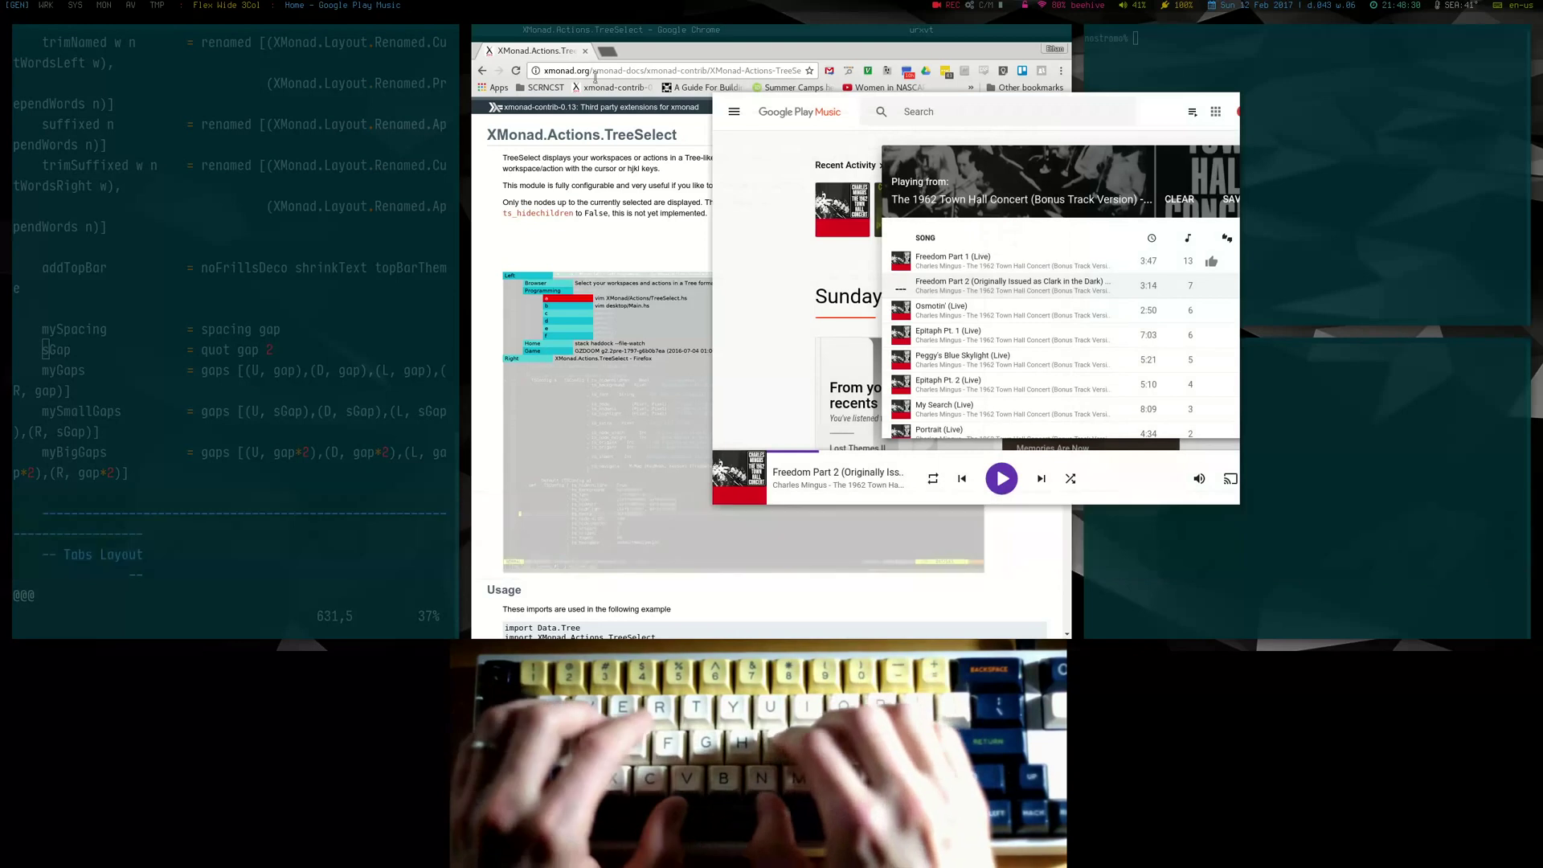
{"action": "key", "text": "super+m"}
Step: Show the floating Alien (Director's Cut) video, start playing it, and switch to the WRK workspace and back to GEN
{"action": "key", "text": "super+v"}
{"action": "key", "text": "space"}
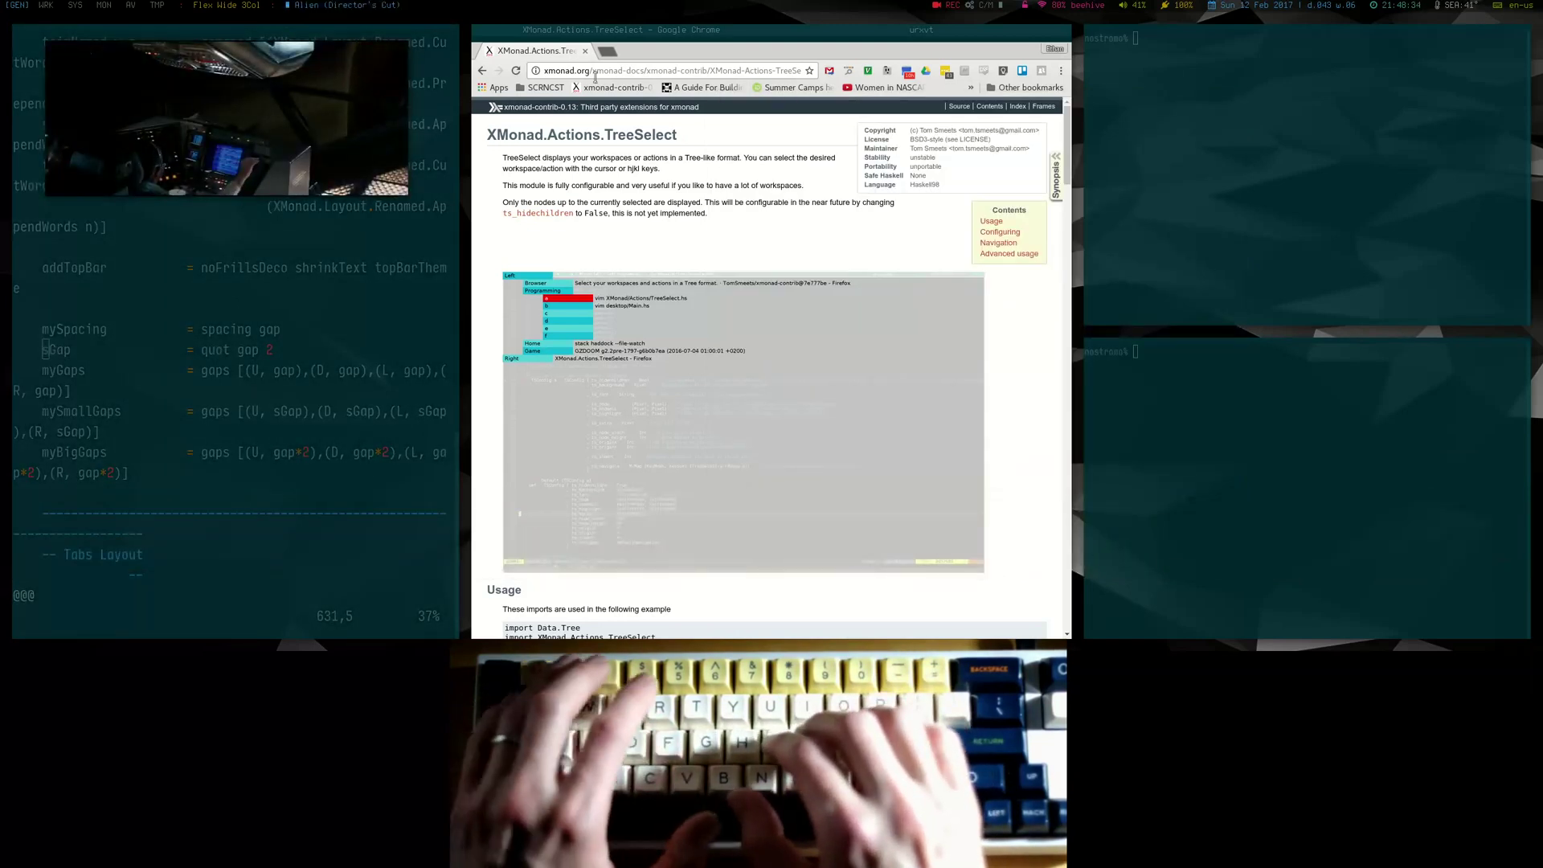
{"action": "key", "text": "super+2"}
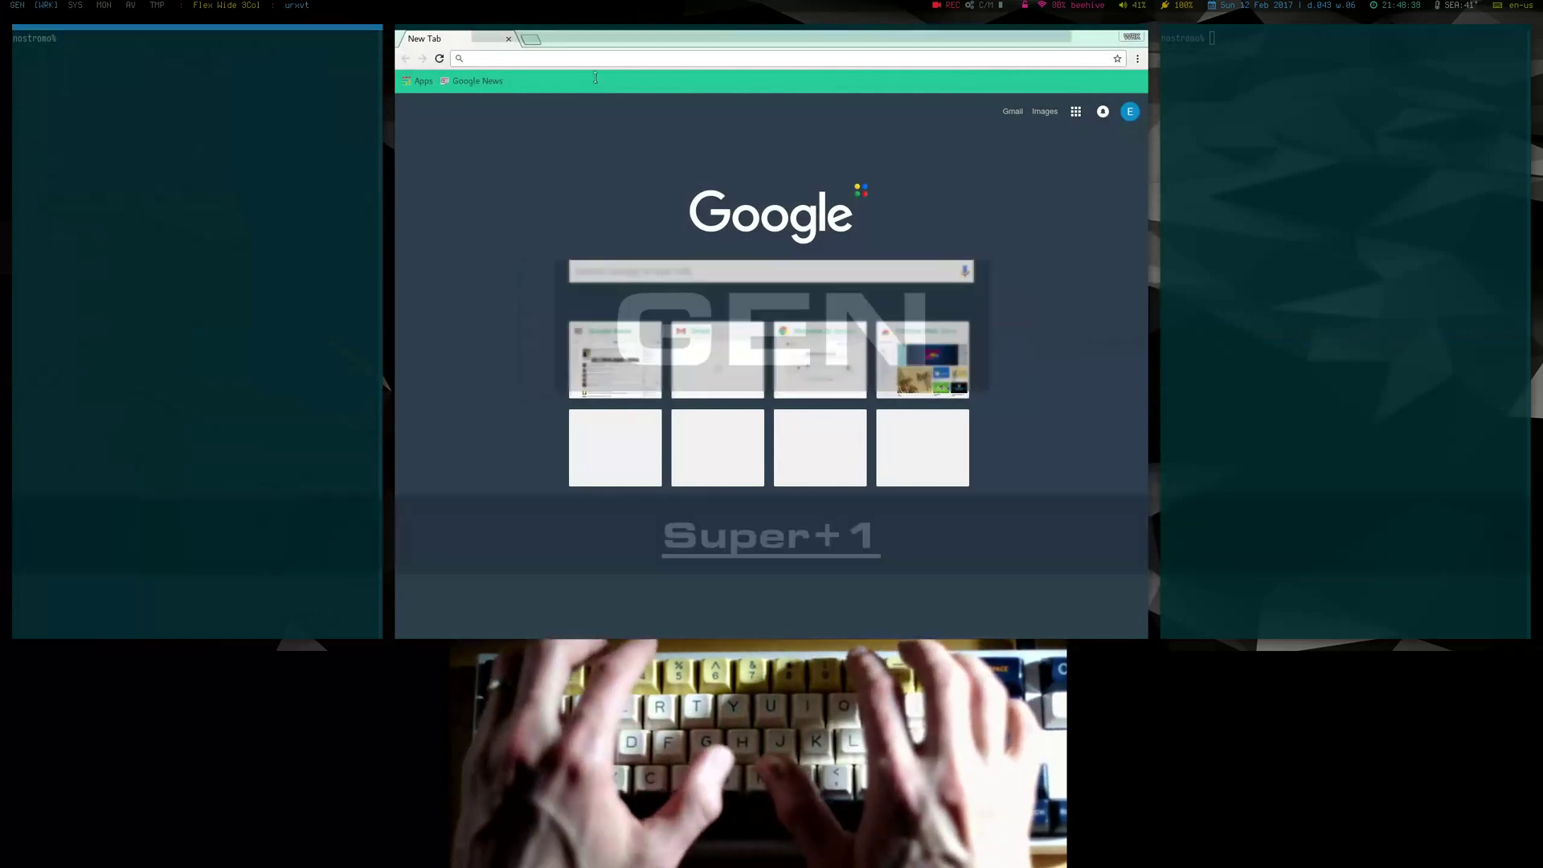
{"action": "key", "text": "super+1"}
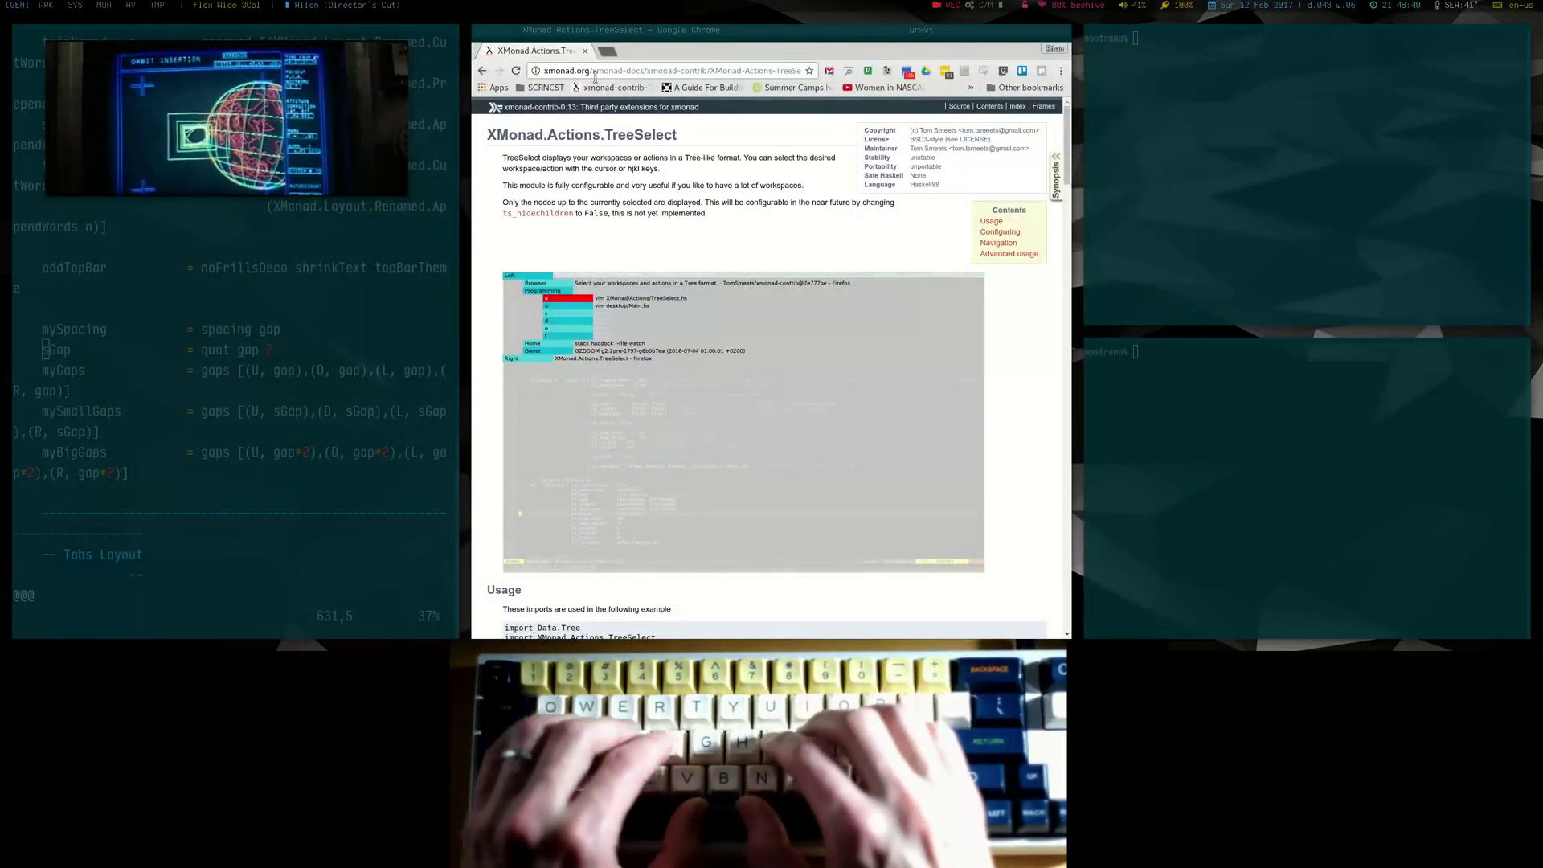
{"action": "key", "text": "super+v"}
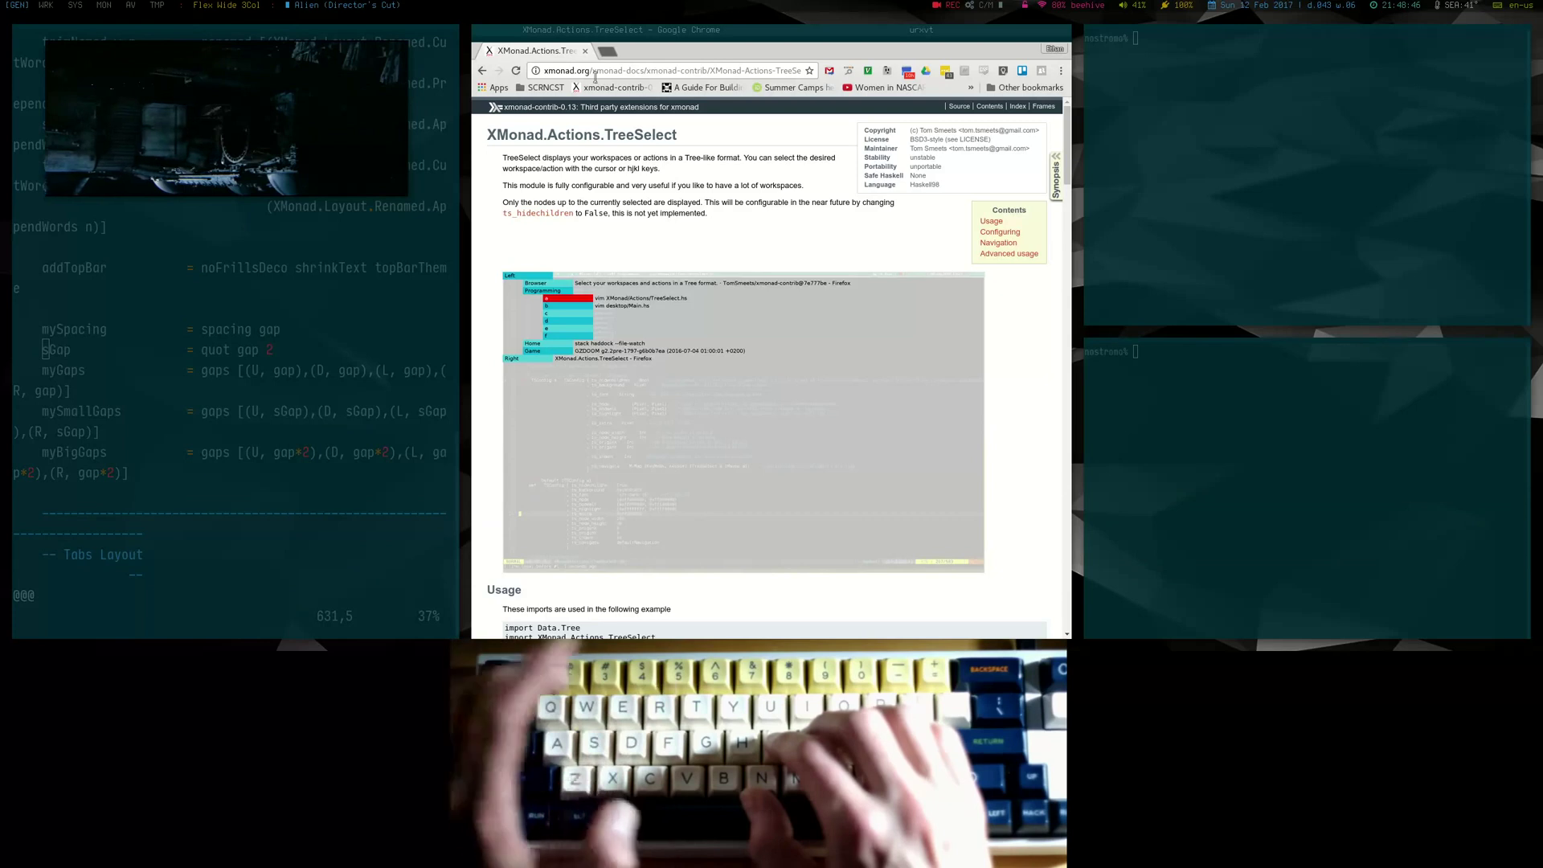
Step: Cycle forward through the workspaces from GEN to RW with the video playing
{"action": "key", "text": "super+d"}
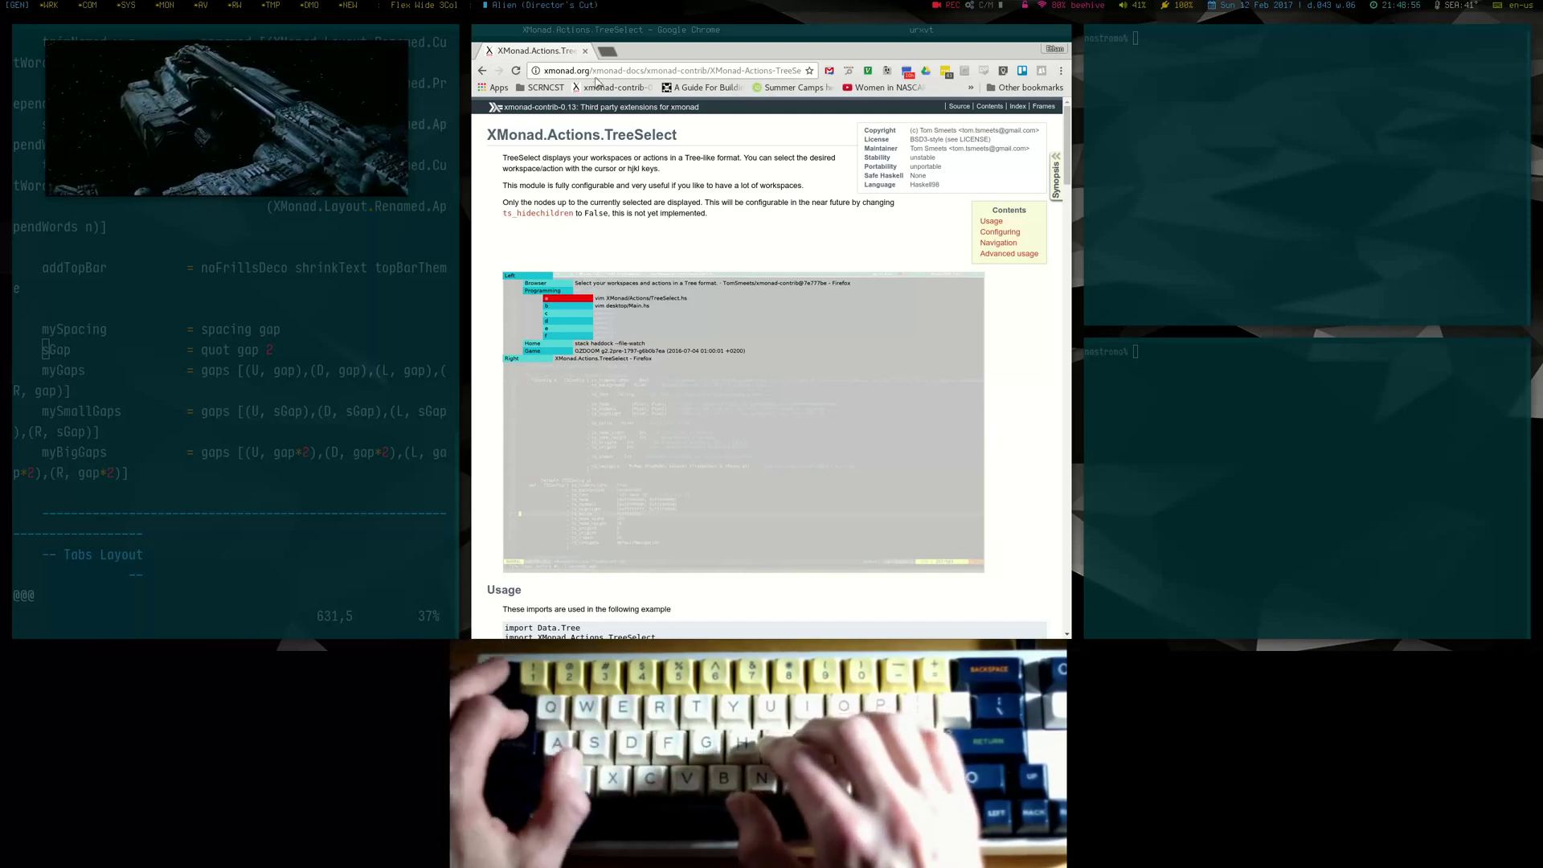
{"action": "key", "text": "super+Escape"}
{"action": "key", "text": "super+Escape"}
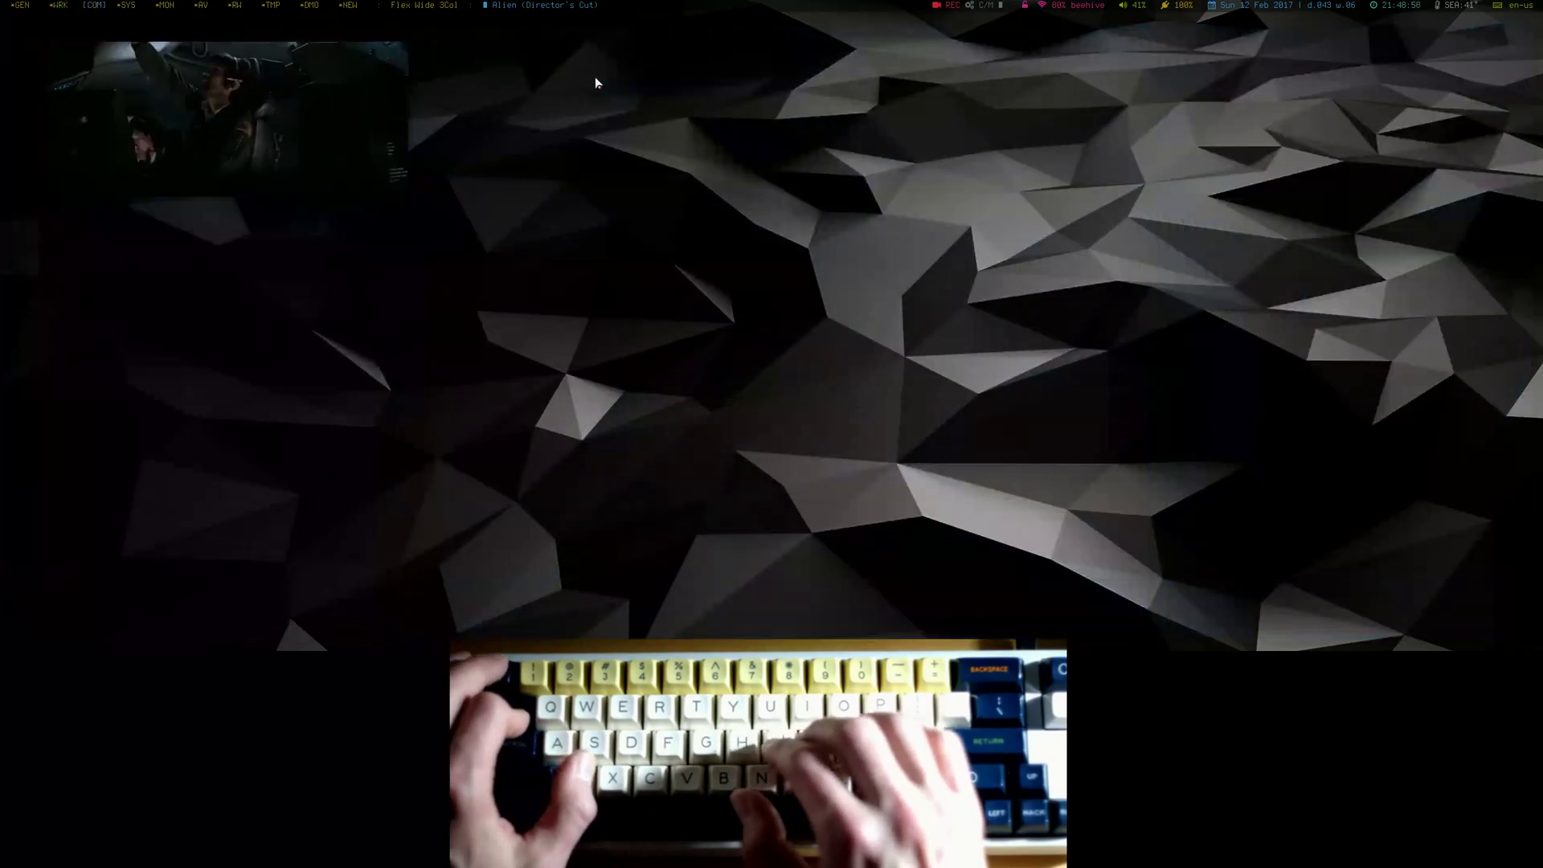
{"action": "key", "text": "super+Escape"}
{"action": "key", "text": "super+Escape"}
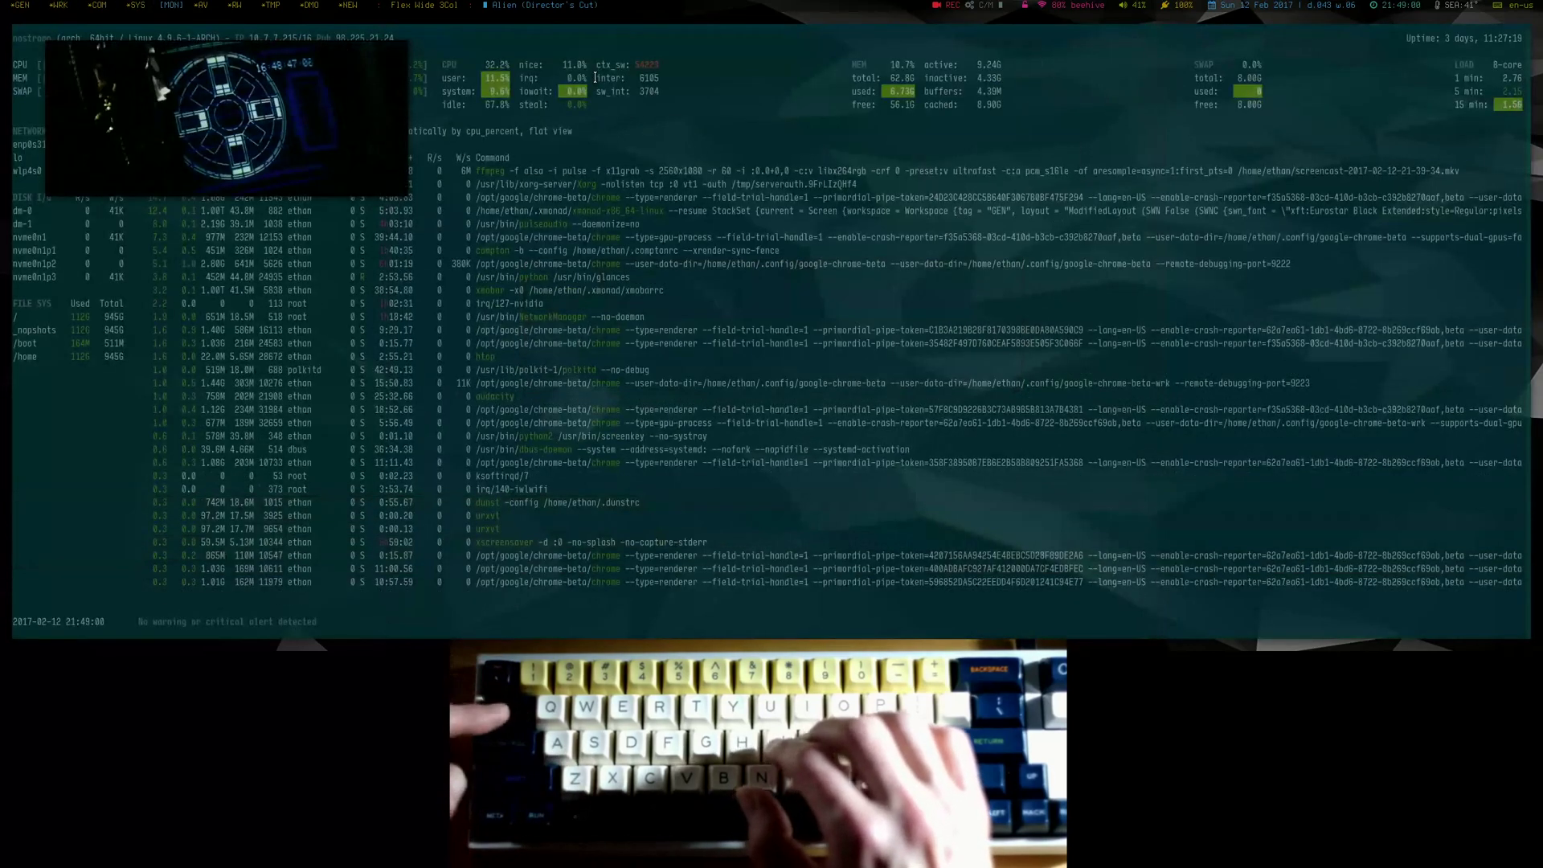
{"action": "key", "text": "super+Escape"}
{"action": "key", "text": "super+Escape"}
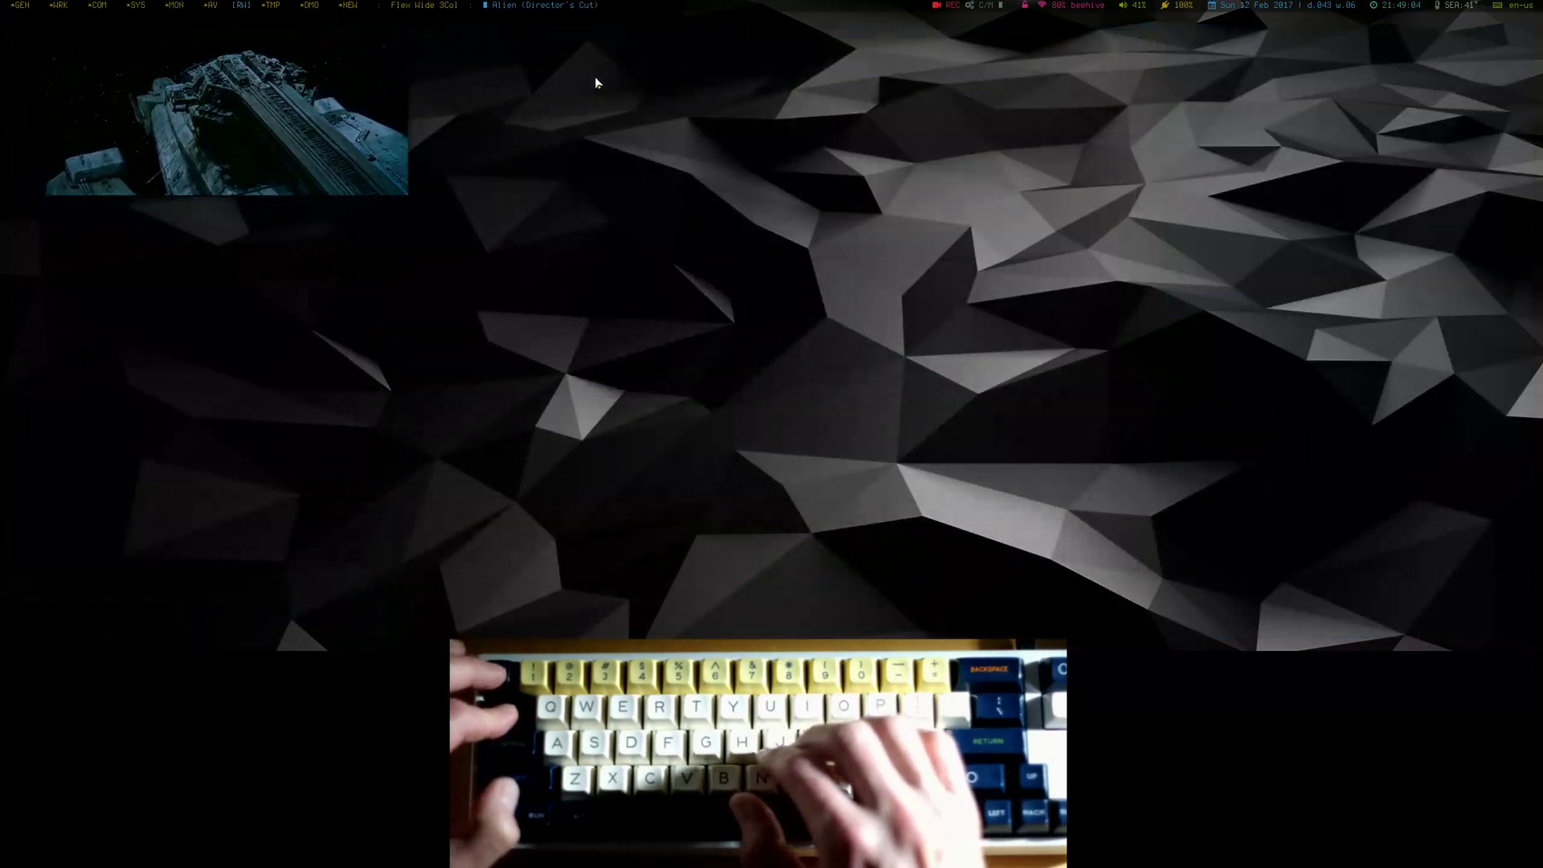
Step: Cycle backward through the workspaces from RW to GEN
{"action": "key", "text": "ctrl+super+Escape"}
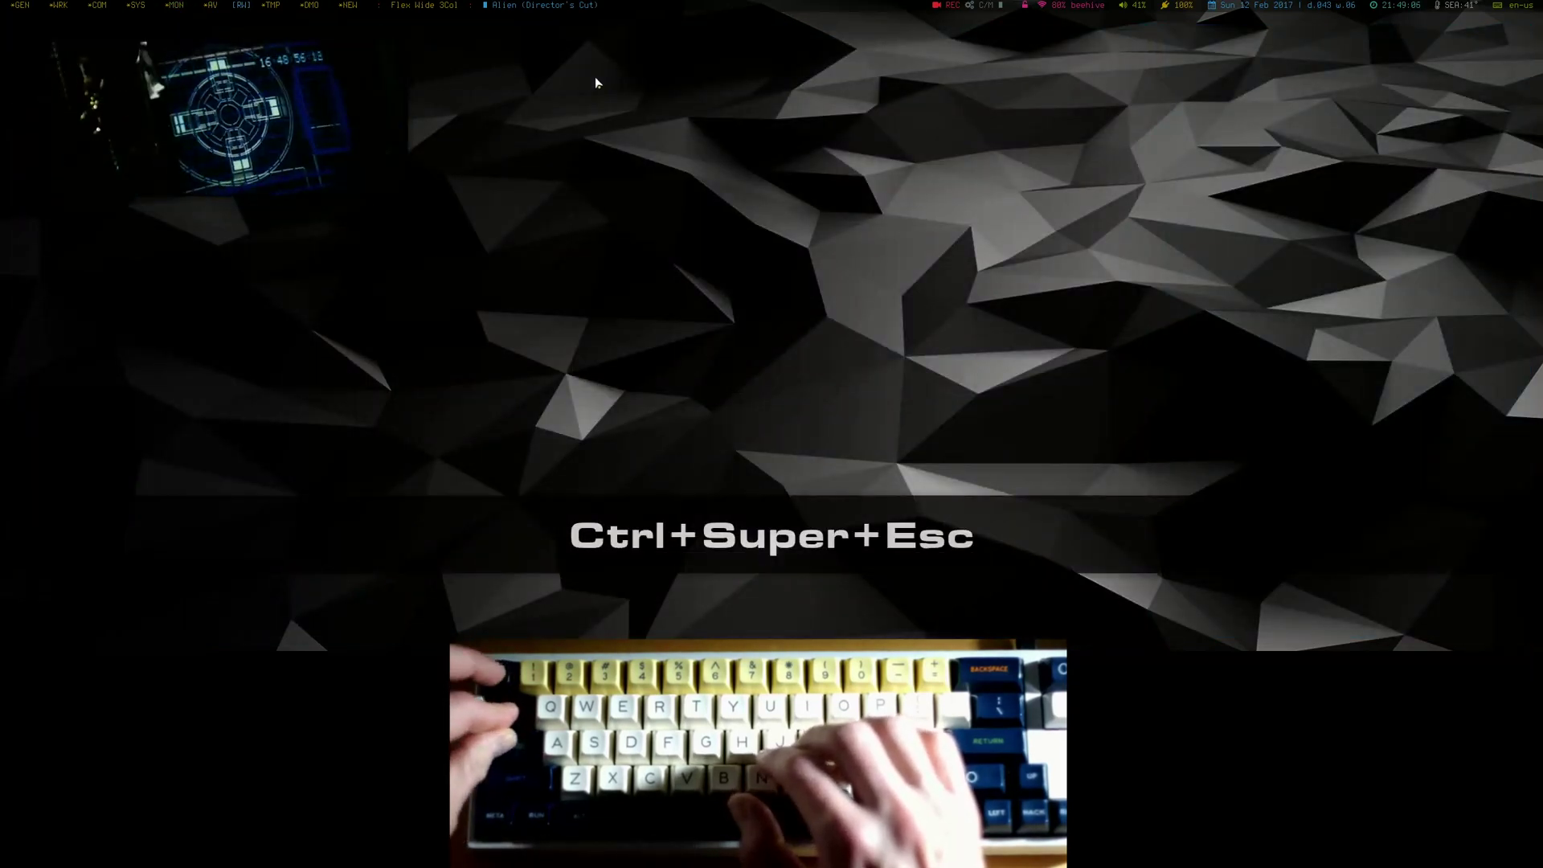
{"action": "key", "text": "super+shift+grave"}
{"action": "key", "text": "super+shift+grave"}
{"action": "key", "text": "super+shift+grave"}
{"action": "key", "text": "super+shift+grave"}
{"action": "key", "text": "super+shift+grave"}
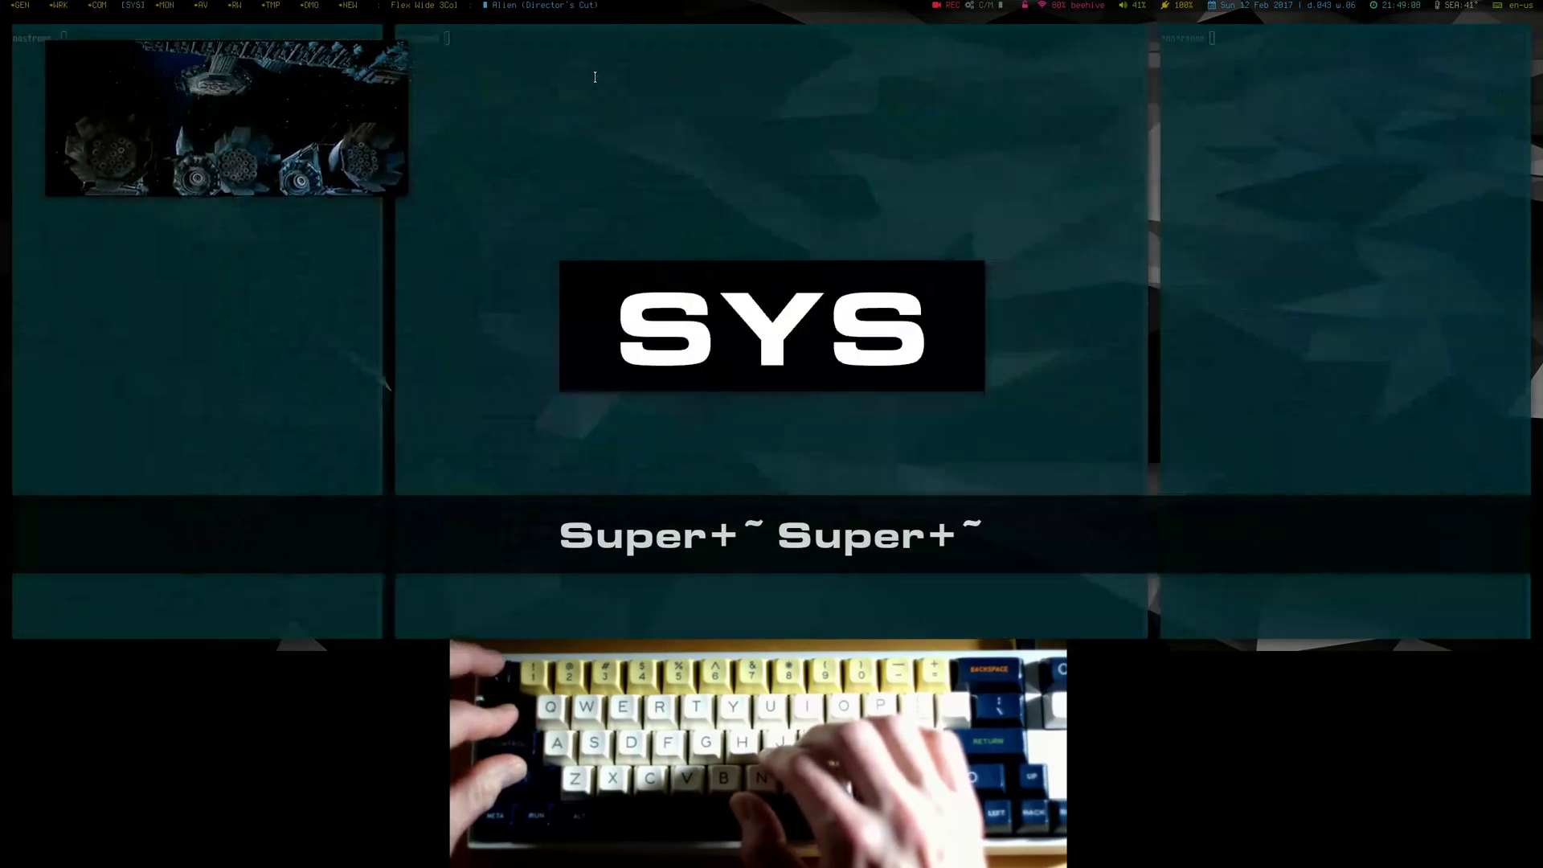
{"action": "key", "text": "super+grave"}
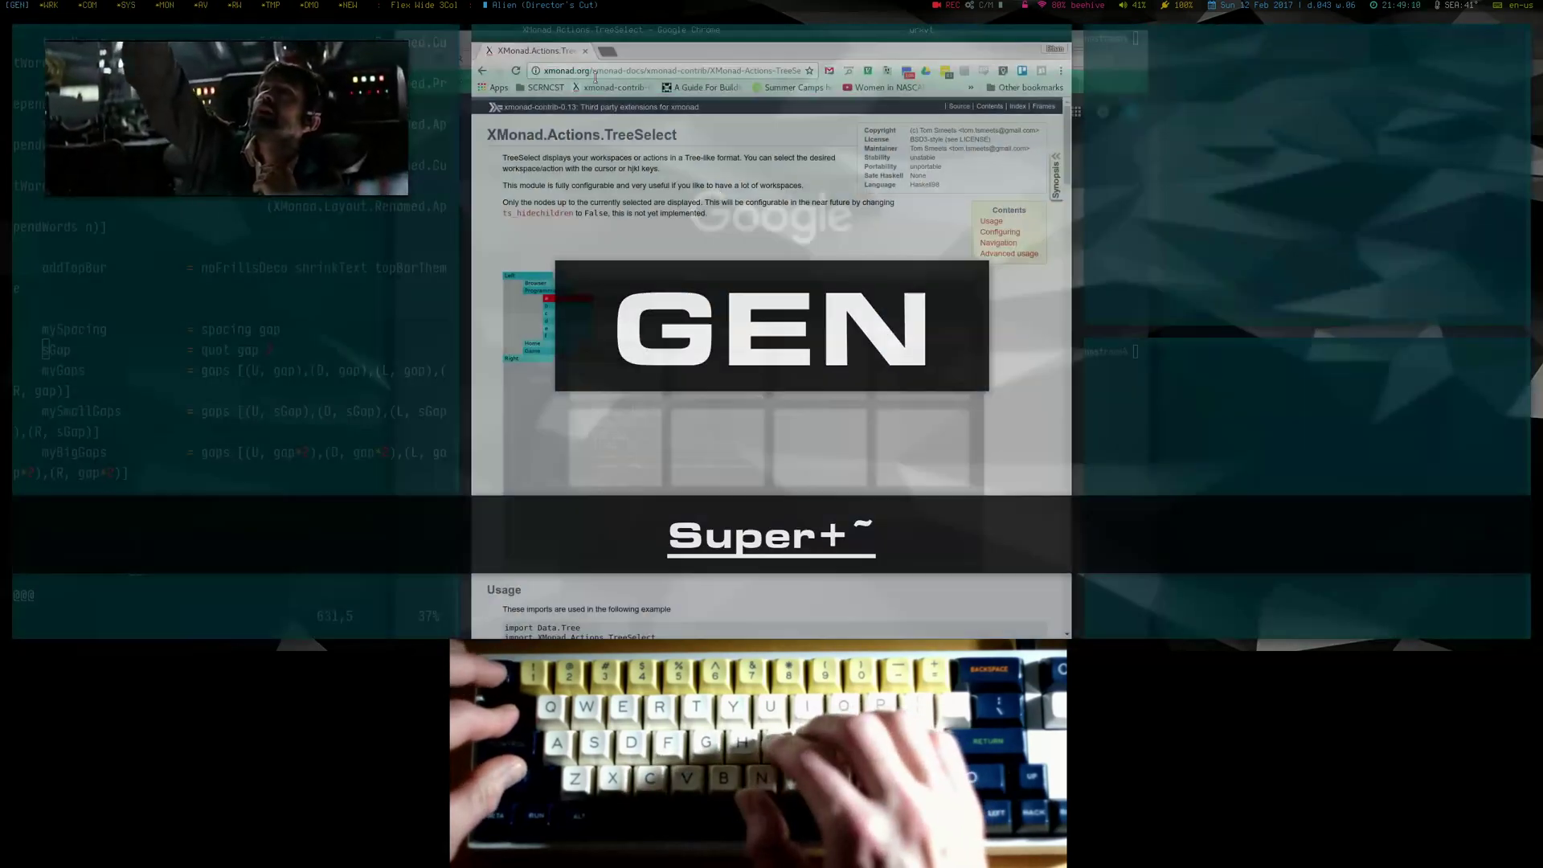
Step: Hide the floating video, bring it back to pause playback, and hide it again
{"action": "key", "text": "super+v"}
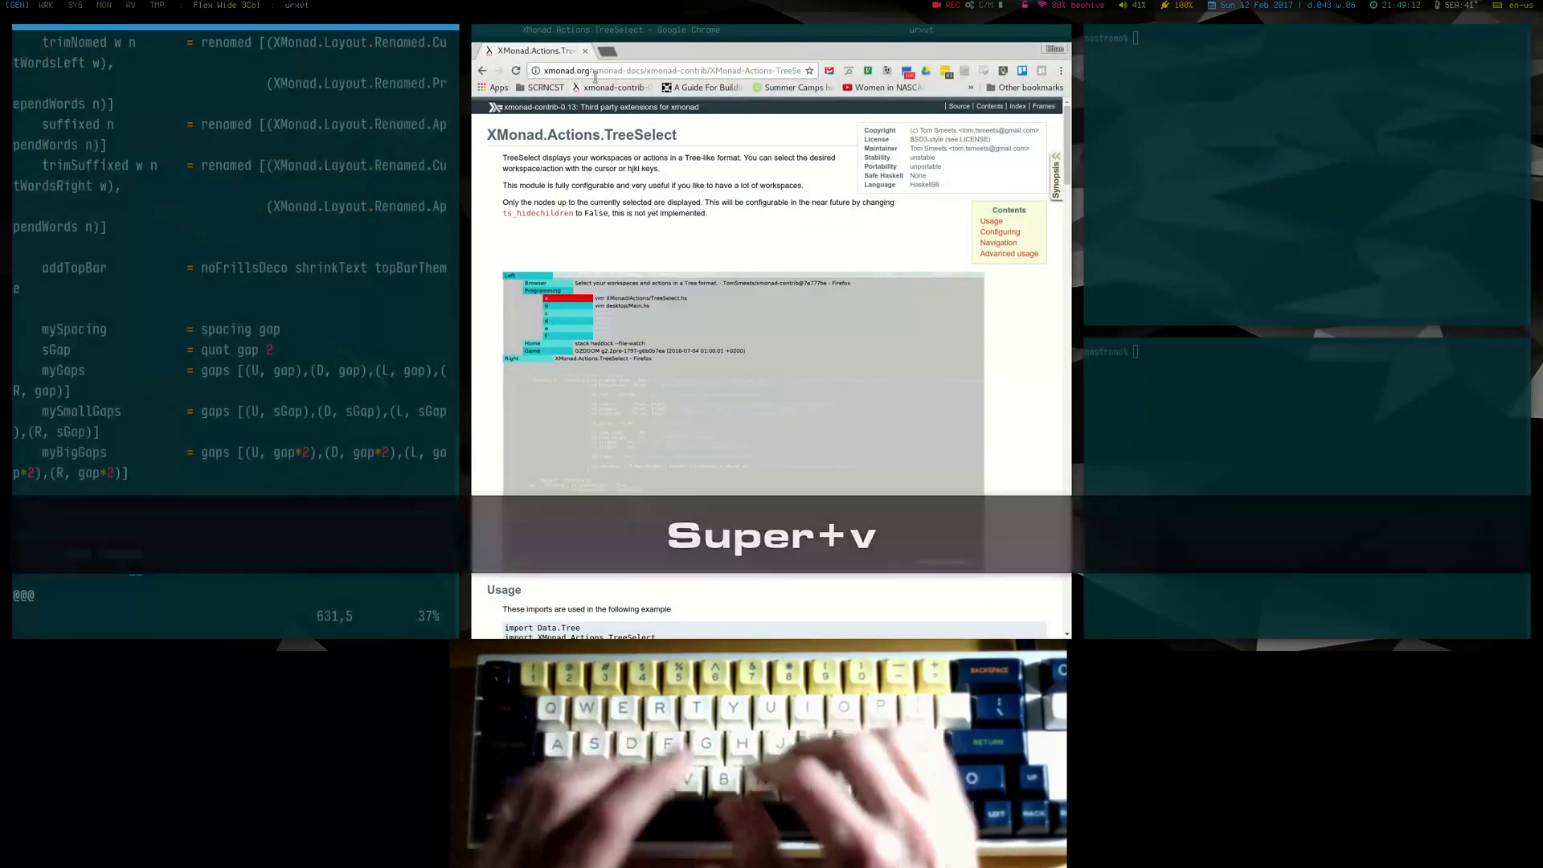
{"action": "key", "text": "super+v"}
{"action": "key", "text": "space"}
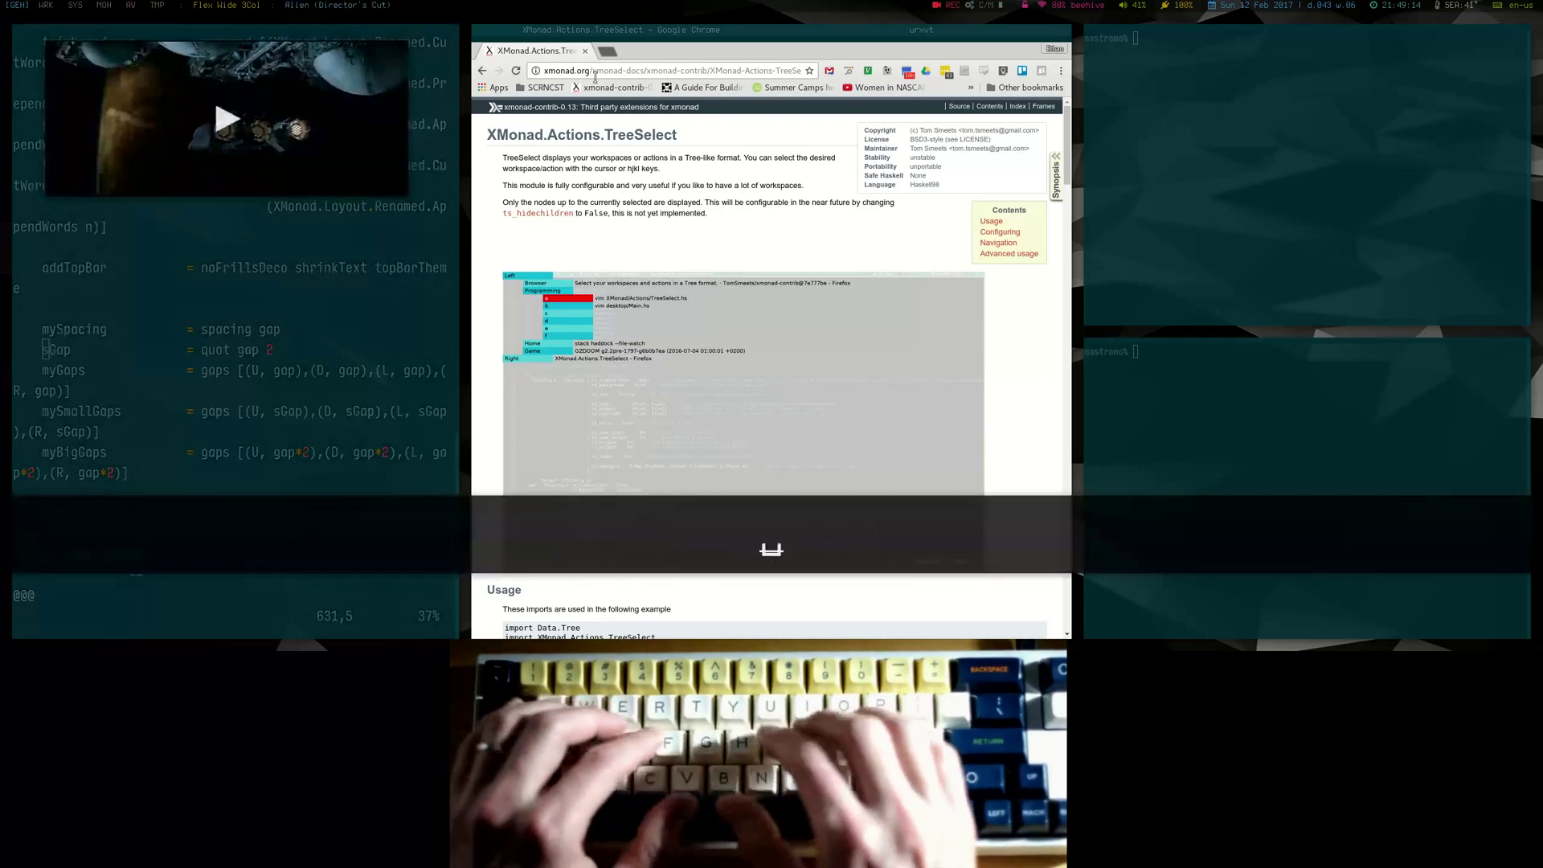
{"action": "key", "text": "super+v"}
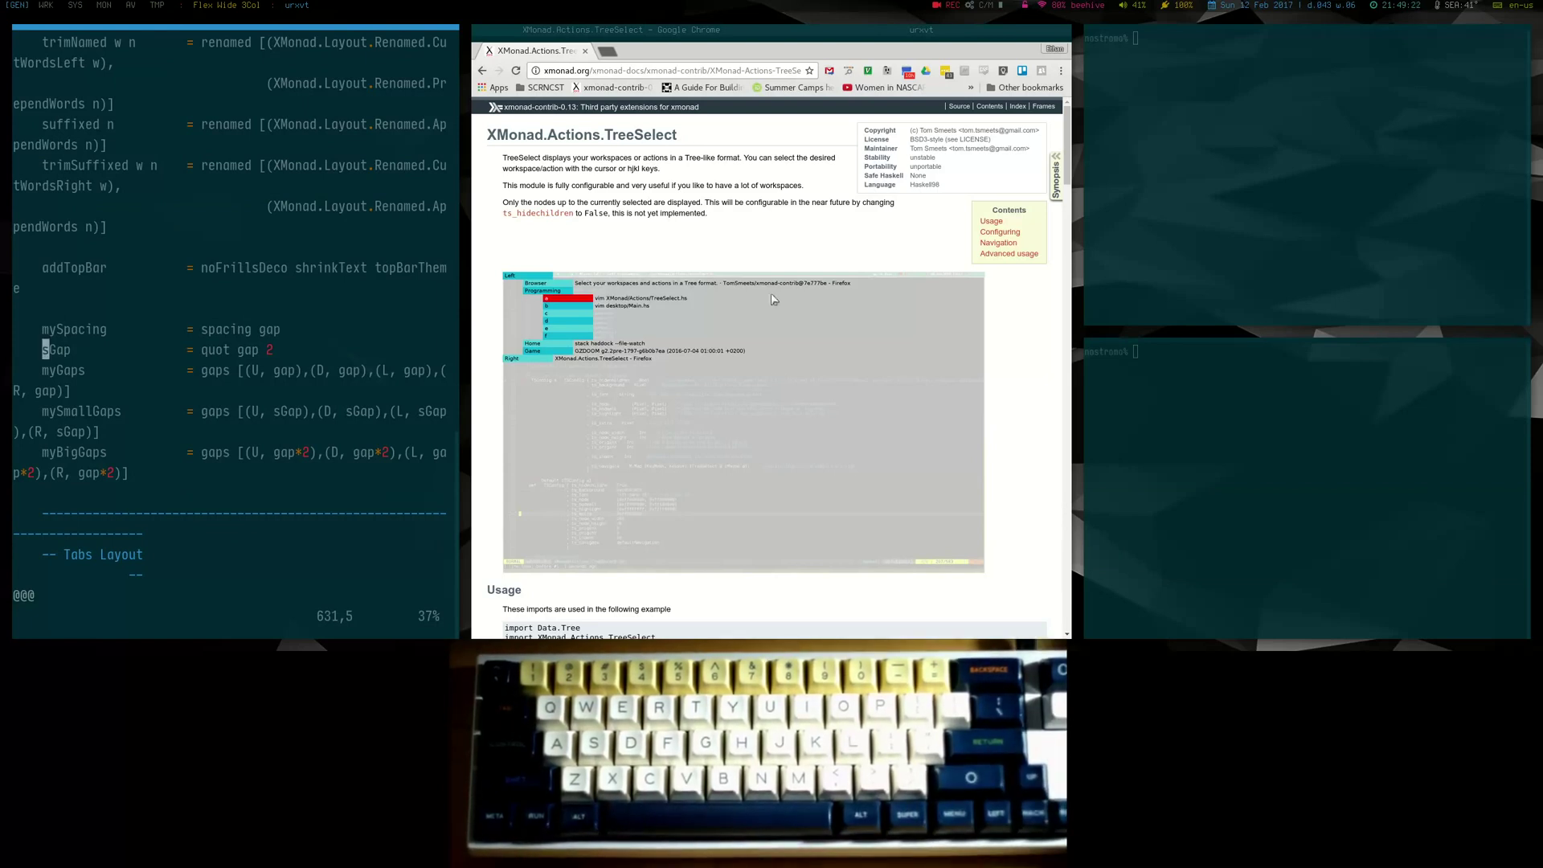
Step: Open the Chrome profile list in the GEN browser window and dismiss it
{"action": "left_click", "coordinate": [1055, 49]}
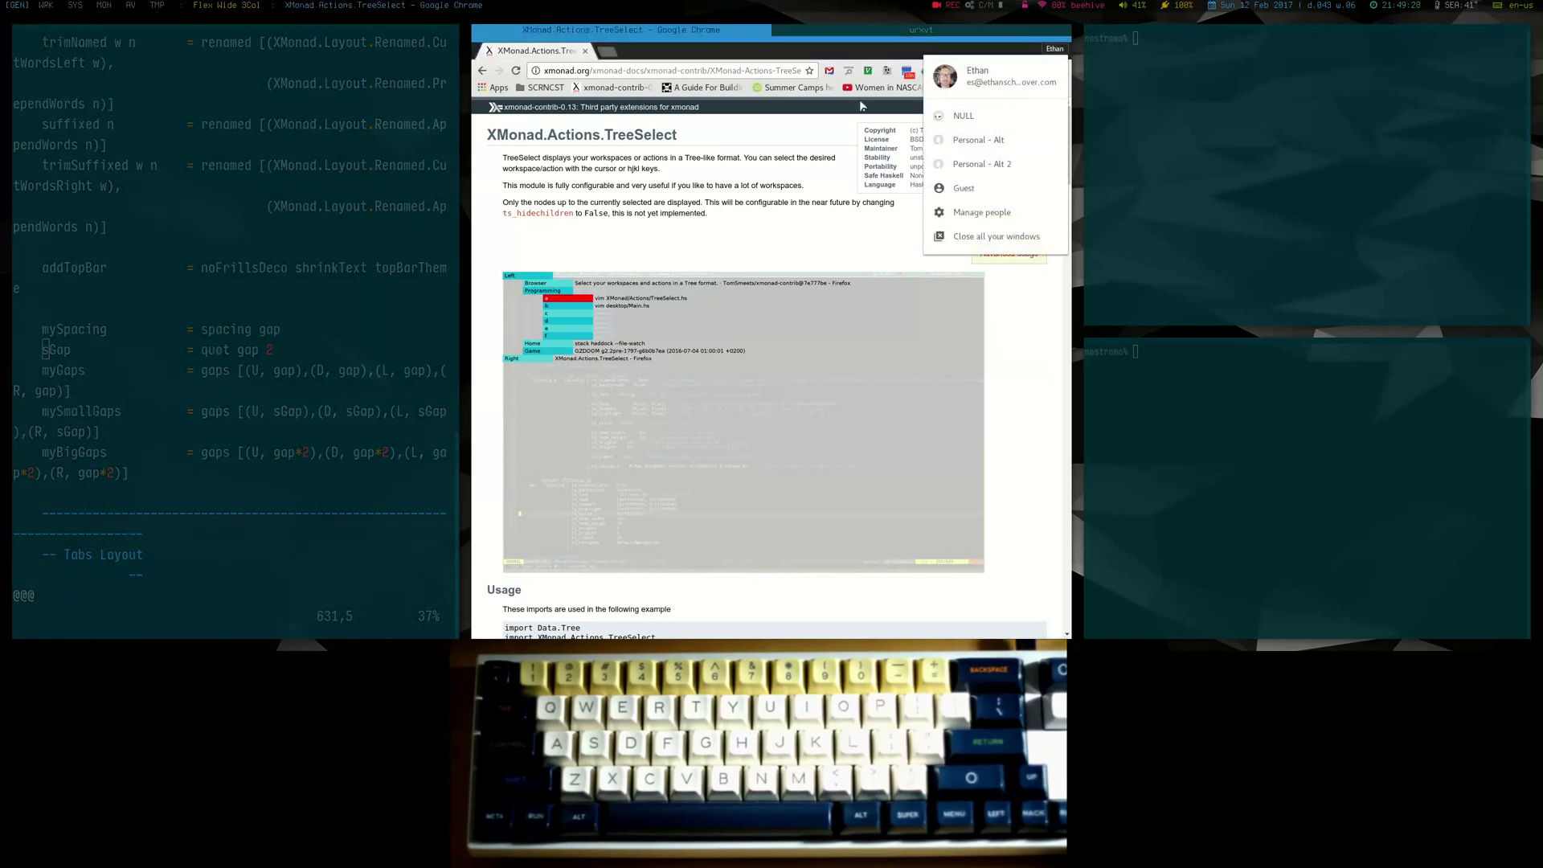
{"action": "left_click", "coordinate": [962, 263]}
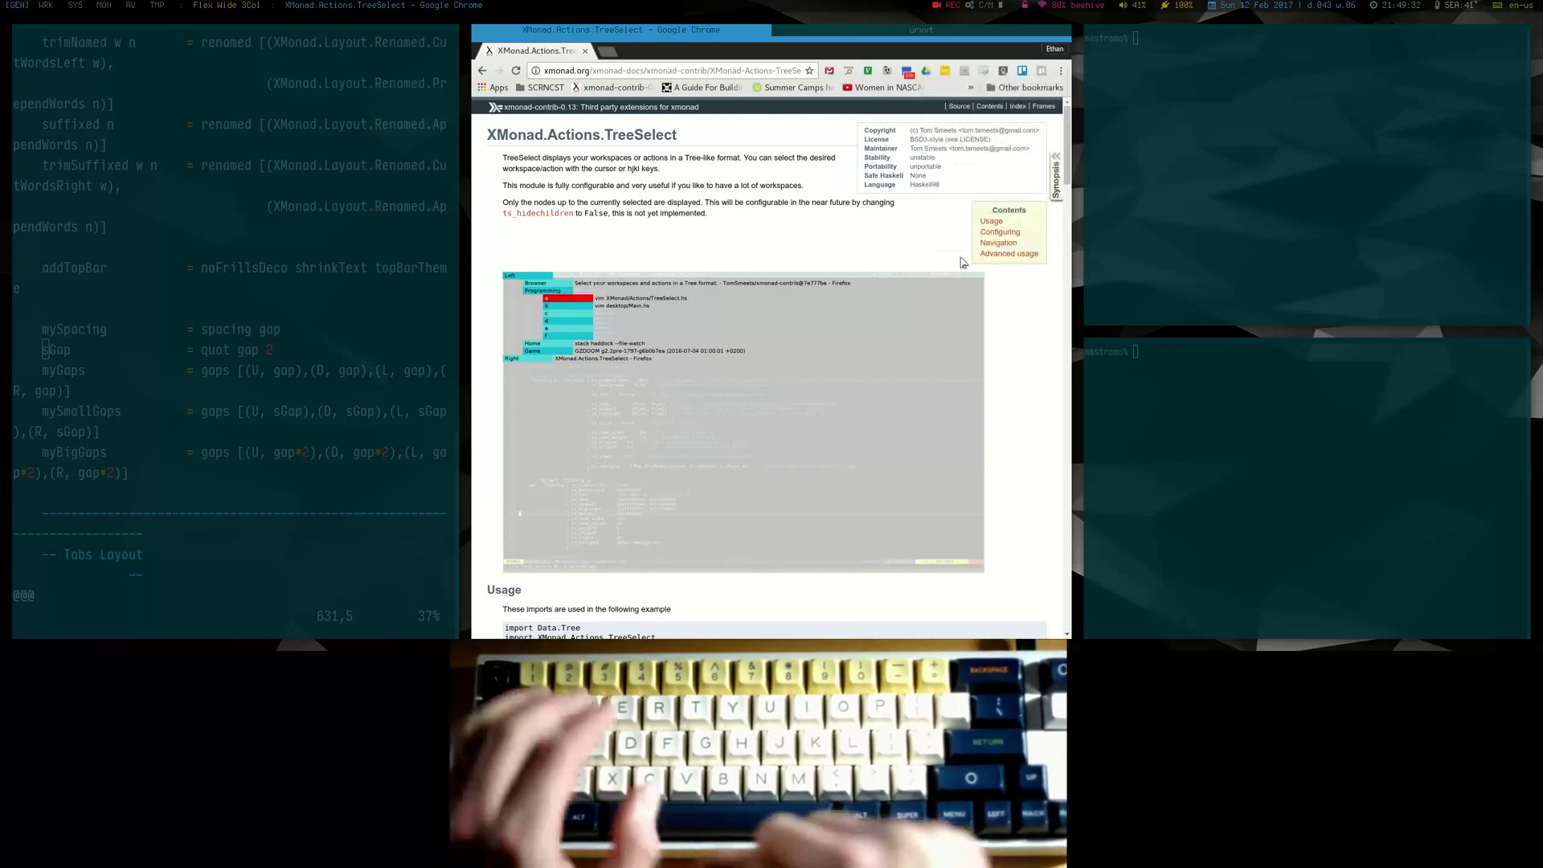
Step: Switch to the WRK workspace and close its three windows one after another
{"action": "key", "text": "super+2"}
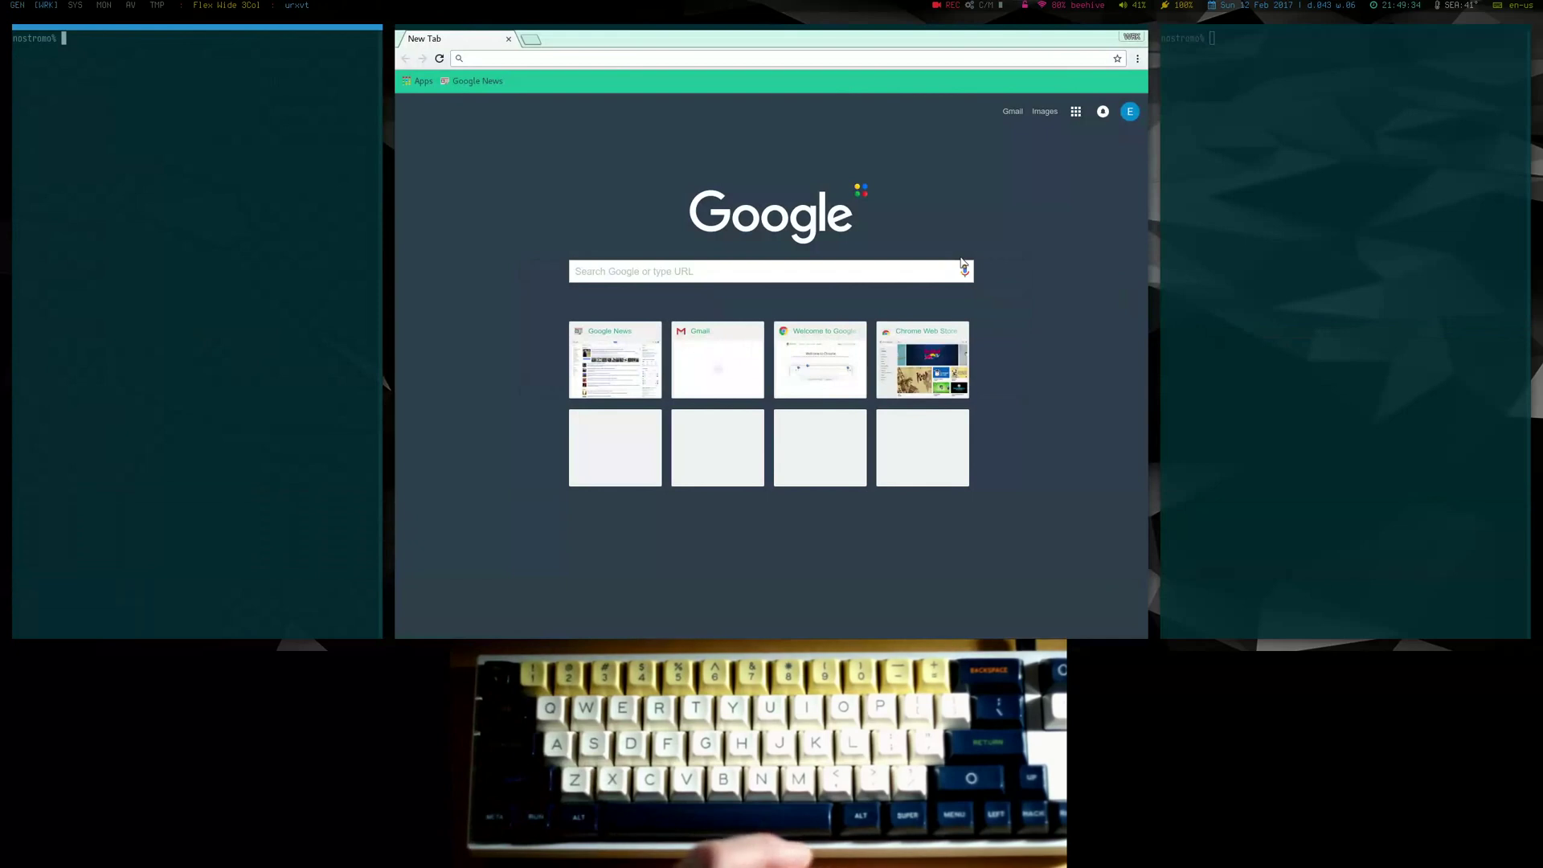
{"action": "key", "text": "super+BackSpace"}
{"action": "key", "text": "super+BackSpace"}
{"action": "key", "text": "super+BackSpace"}
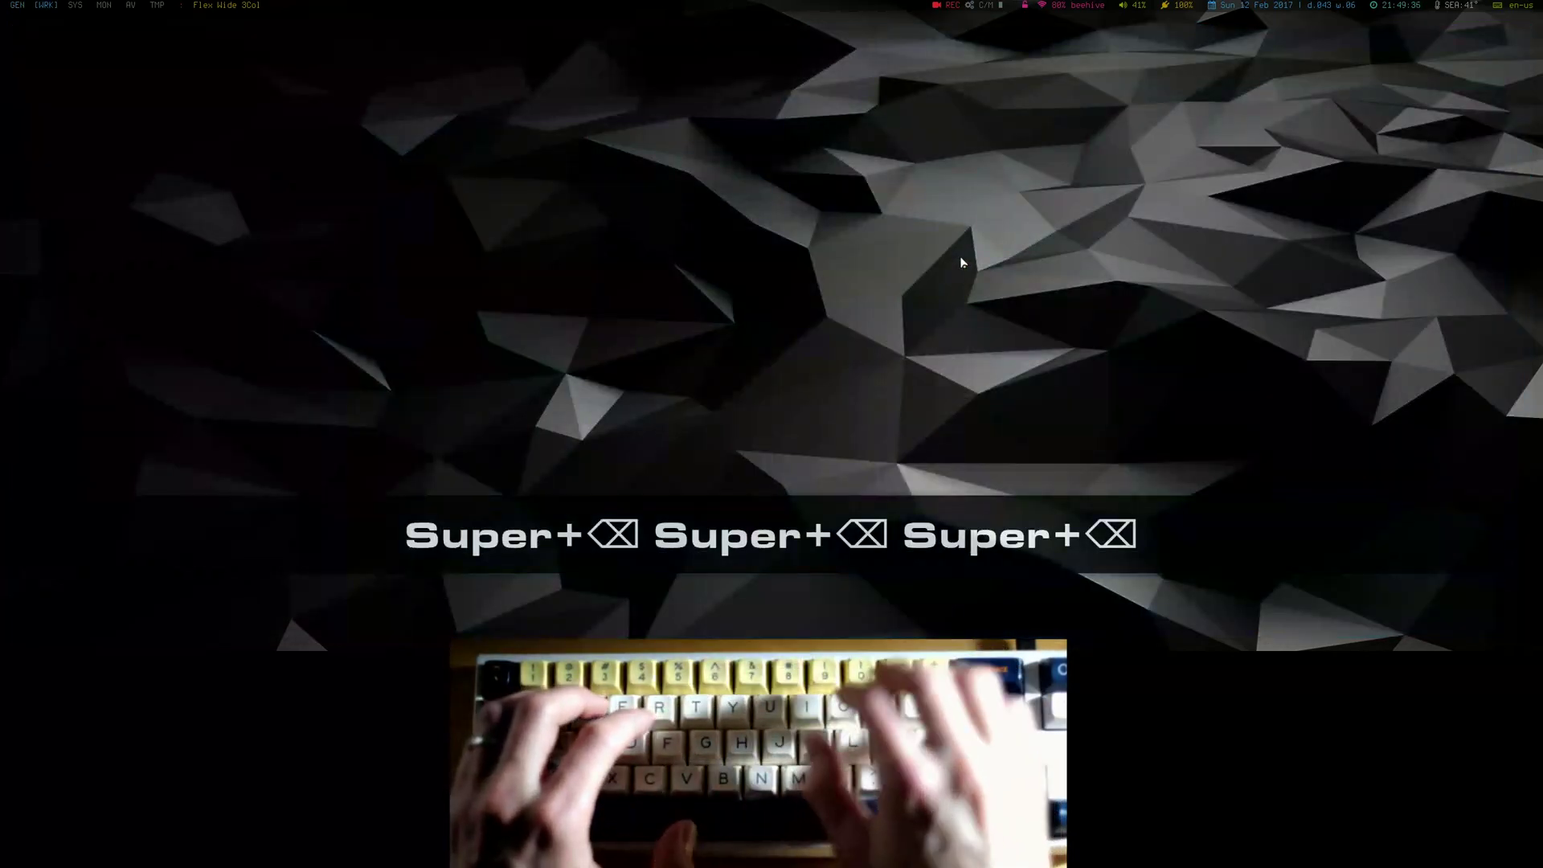
Step: Open a Chrome browser and two terminals in the empty WRK workspace
{"action": "key", "text": "super+backslash"}
{"action": "key", "text": "super+Return"}
{"action": "key", "text": "super+Return"}
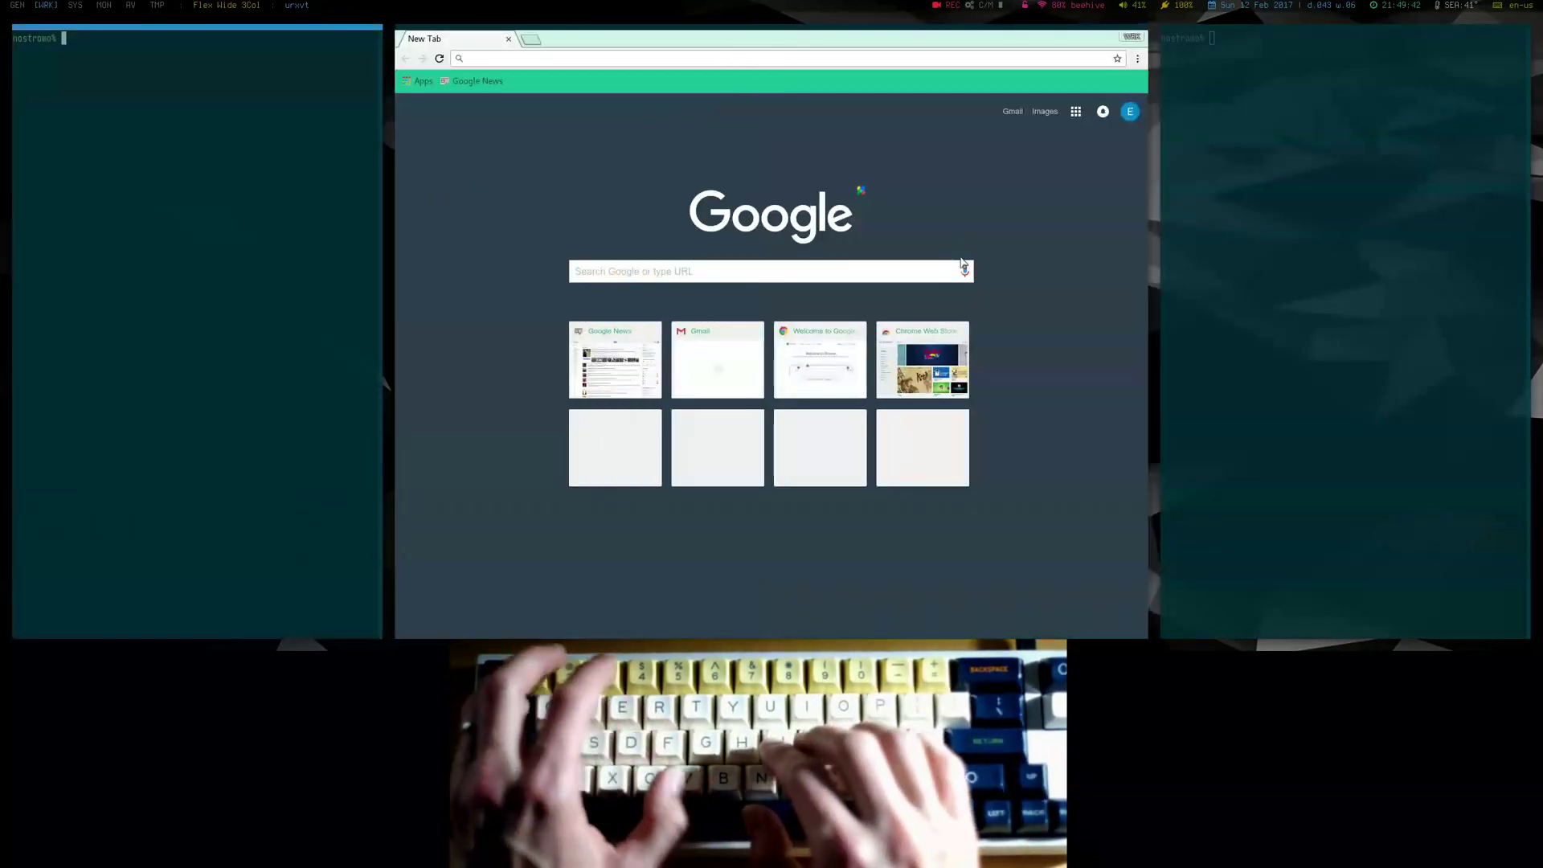
Step: Visit the GEN workspace, return to WRK, and open and dismiss the Chrome profile list in its browser window
{"action": "key", "text": "super+1"}
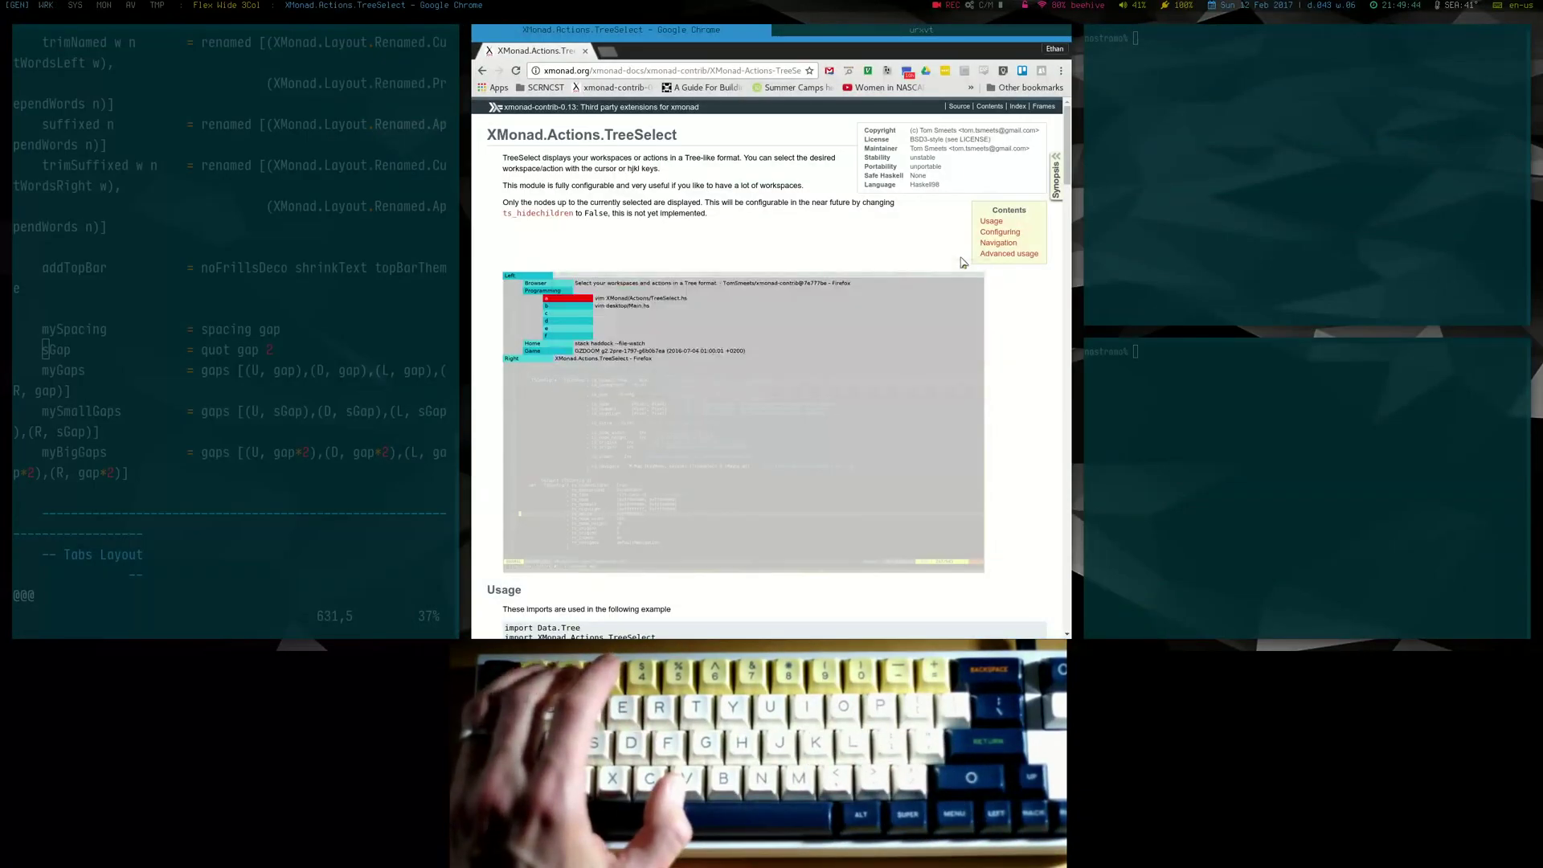
{"action": "key", "text": "super+2"}
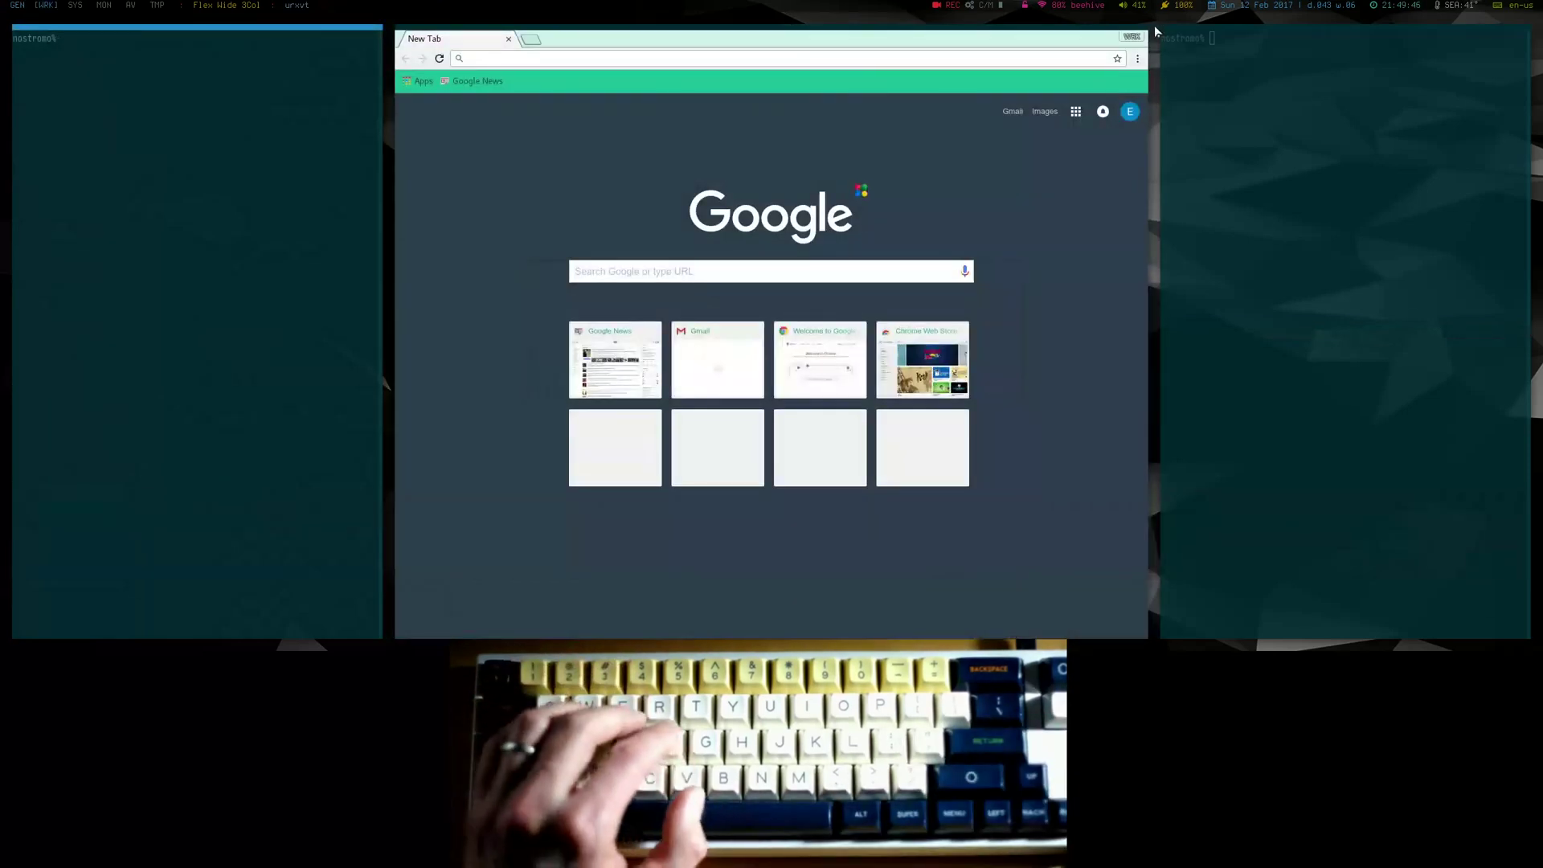
{"action": "left_click", "coordinate": [1131, 36]}
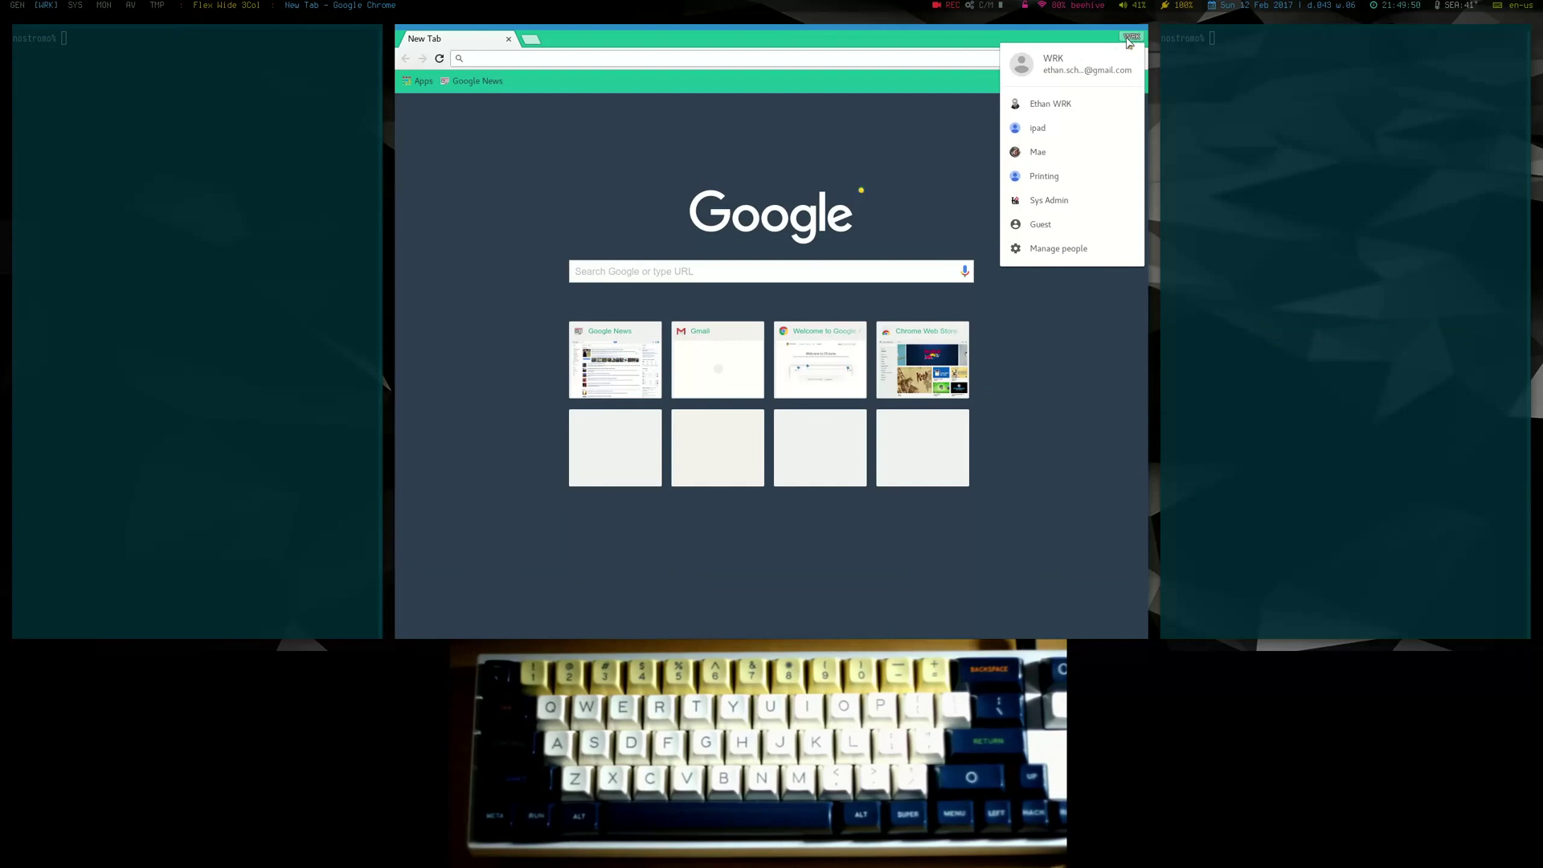
{"action": "left_click", "coordinate": [1129, 37]}
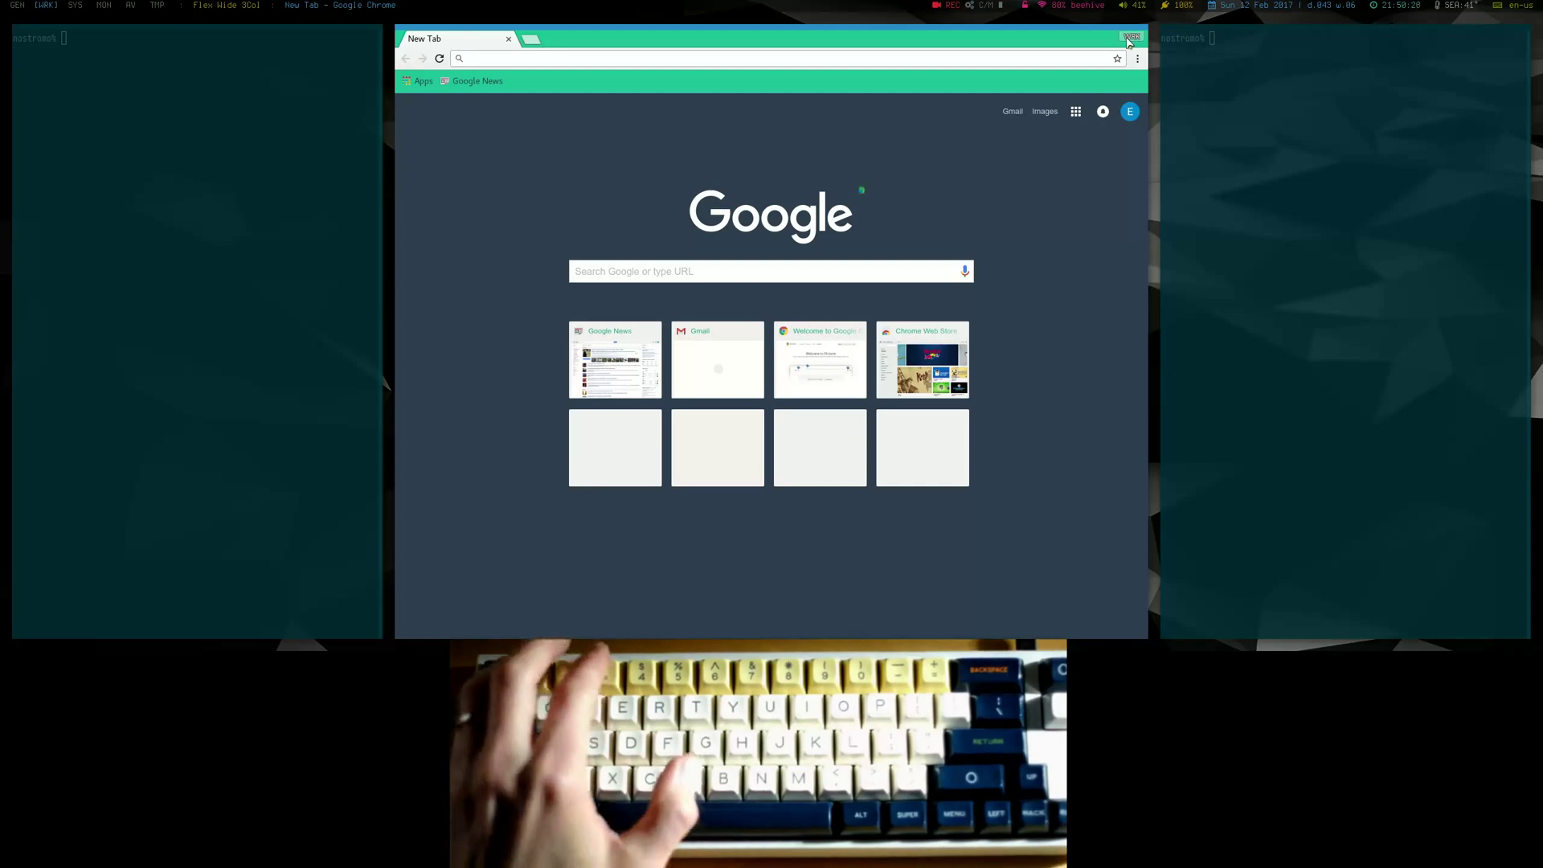
Step: Switch to the empty COM workspace and open a Chrome browser and two terminals there
{"action": "key", "text": "super+3"}
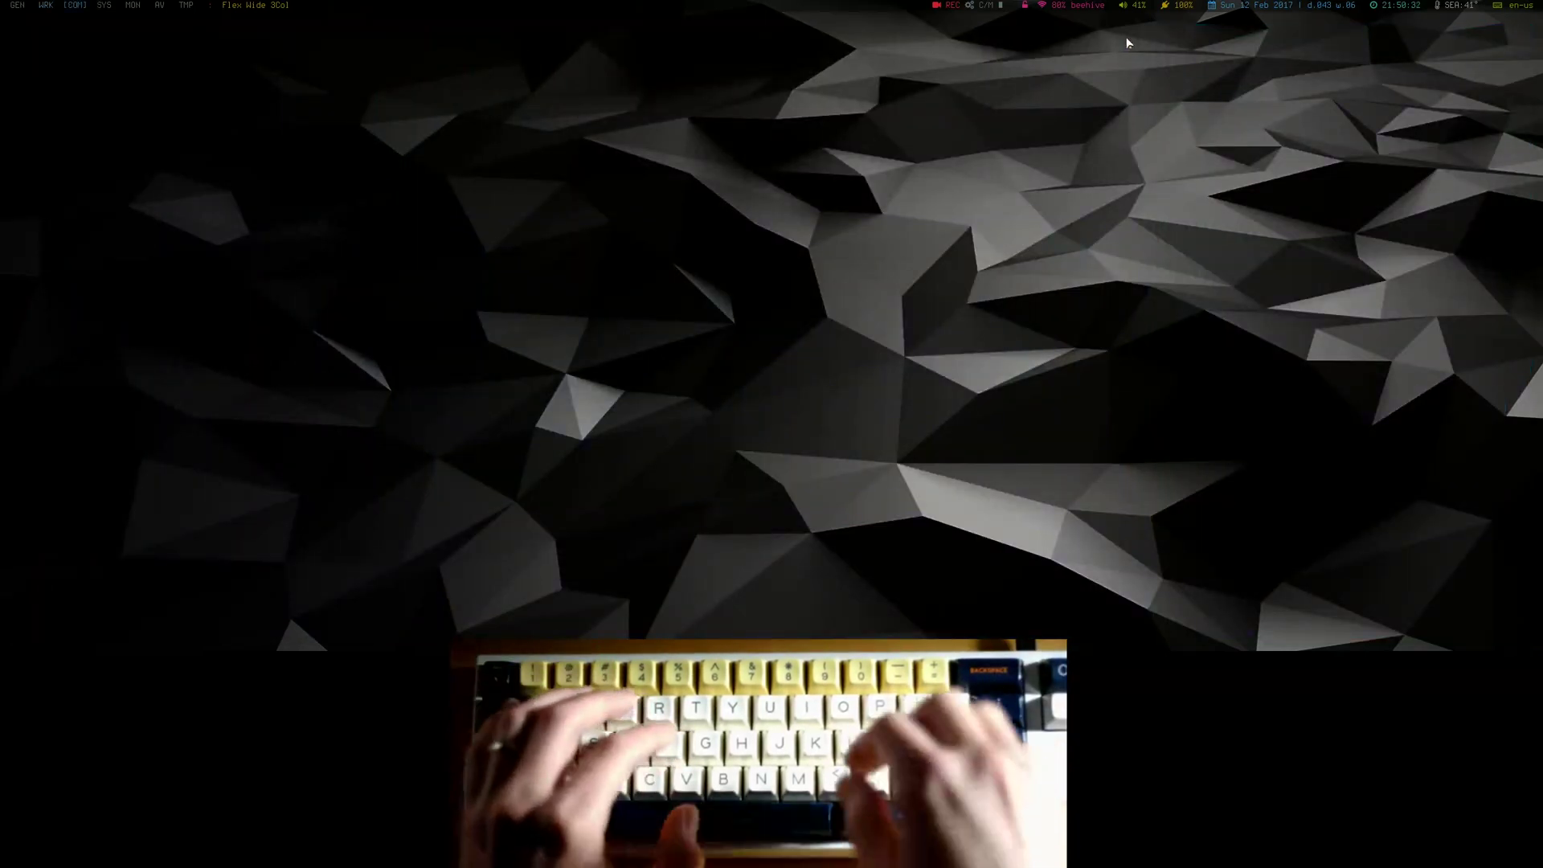
{"action": "key", "text": "super+backslash"}
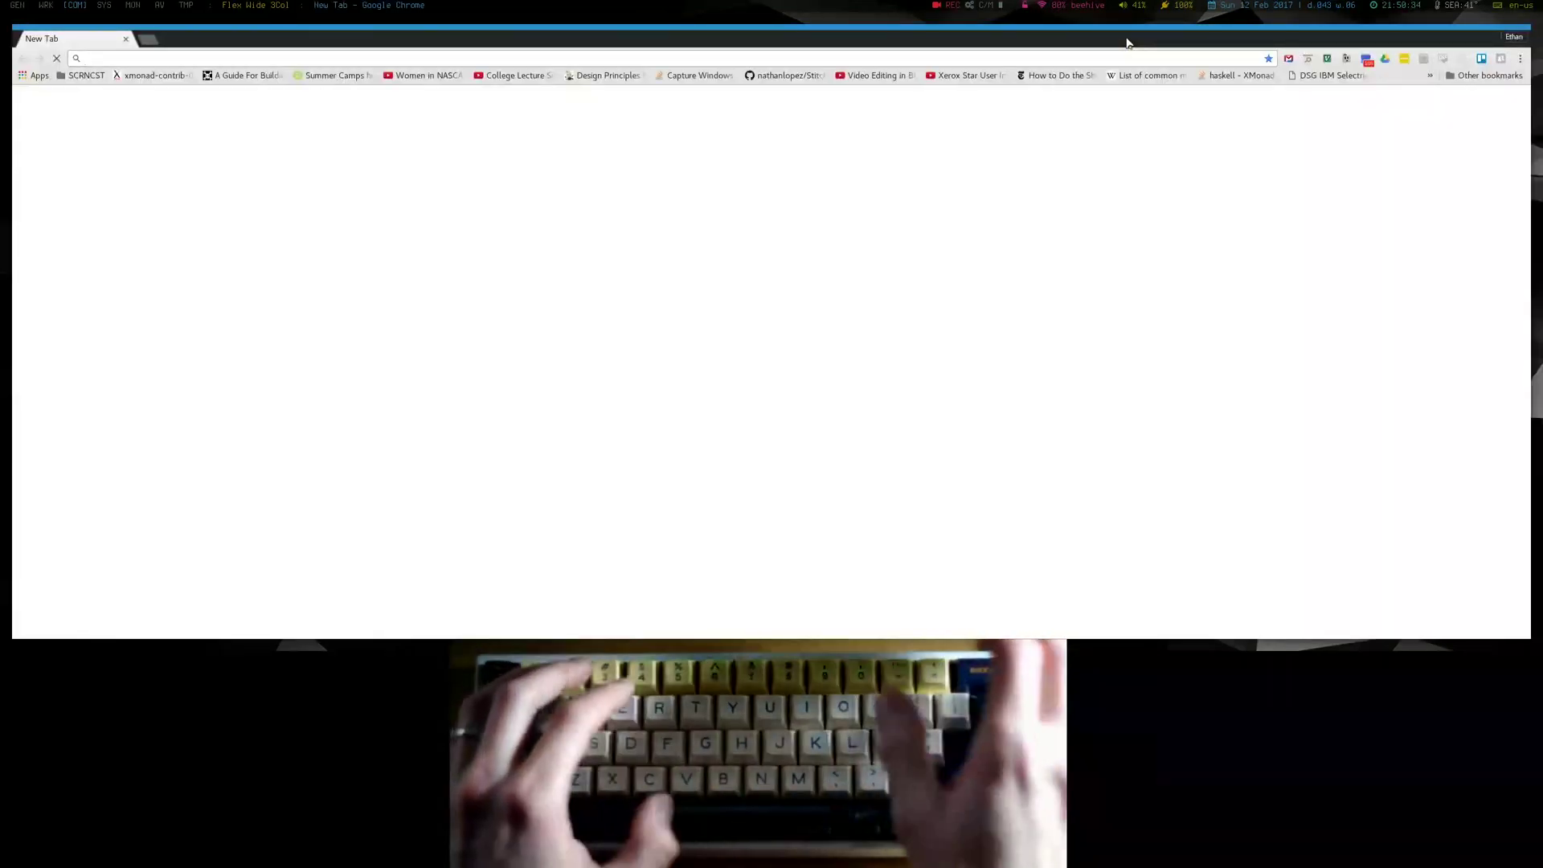
{"action": "key", "text": "super+Return"}
{"action": "key", "text": "super+Return"}
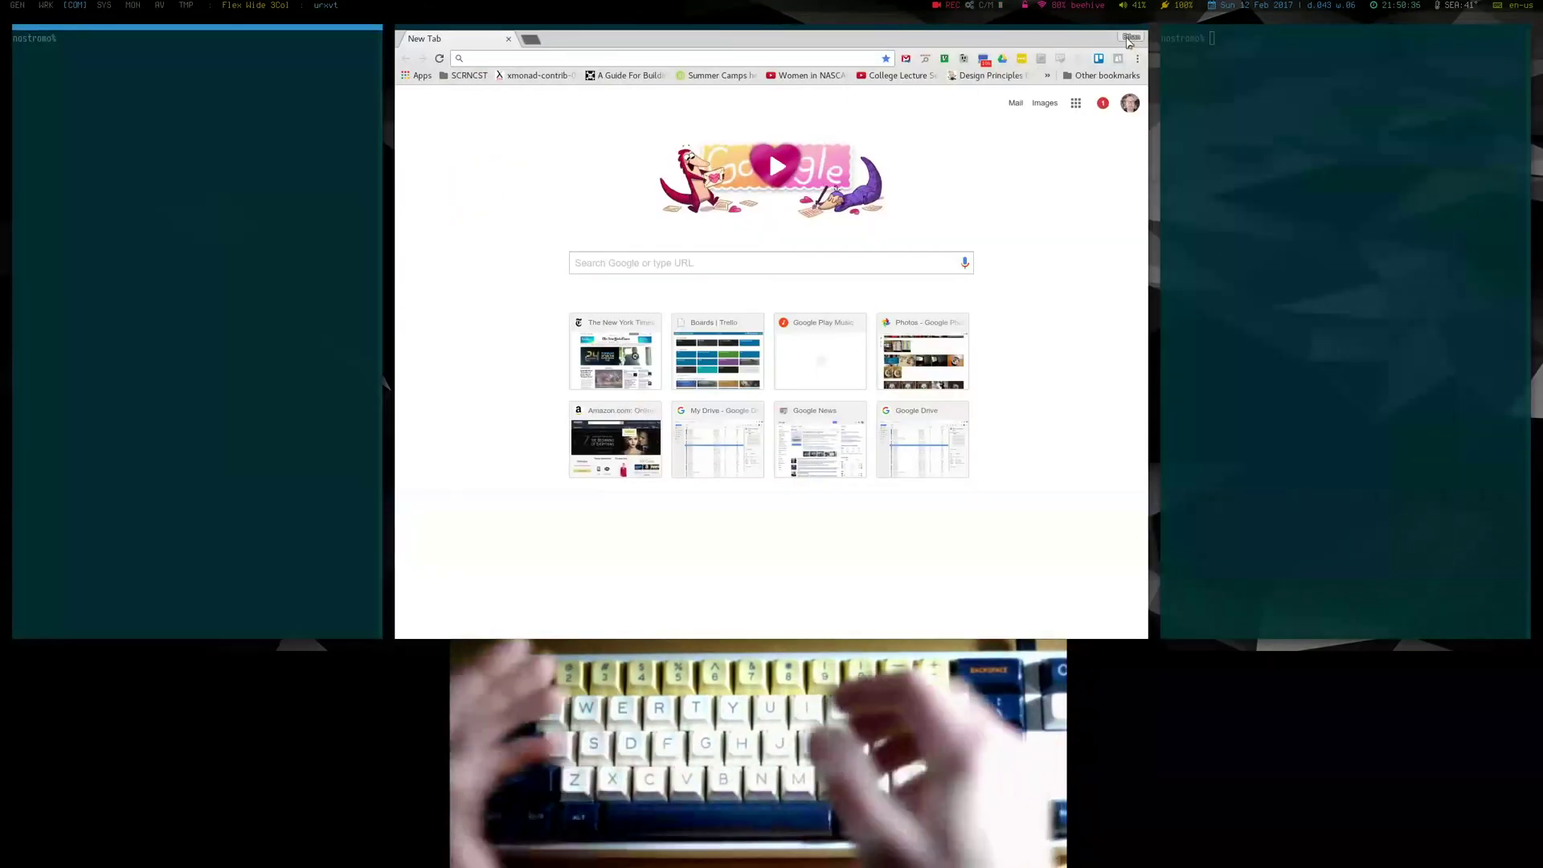
Step: Open and dismiss the Chrome profile list in the COM browser window, and close the workspace's three windows
{"action": "left_click", "coordinate": [1131, 37]}
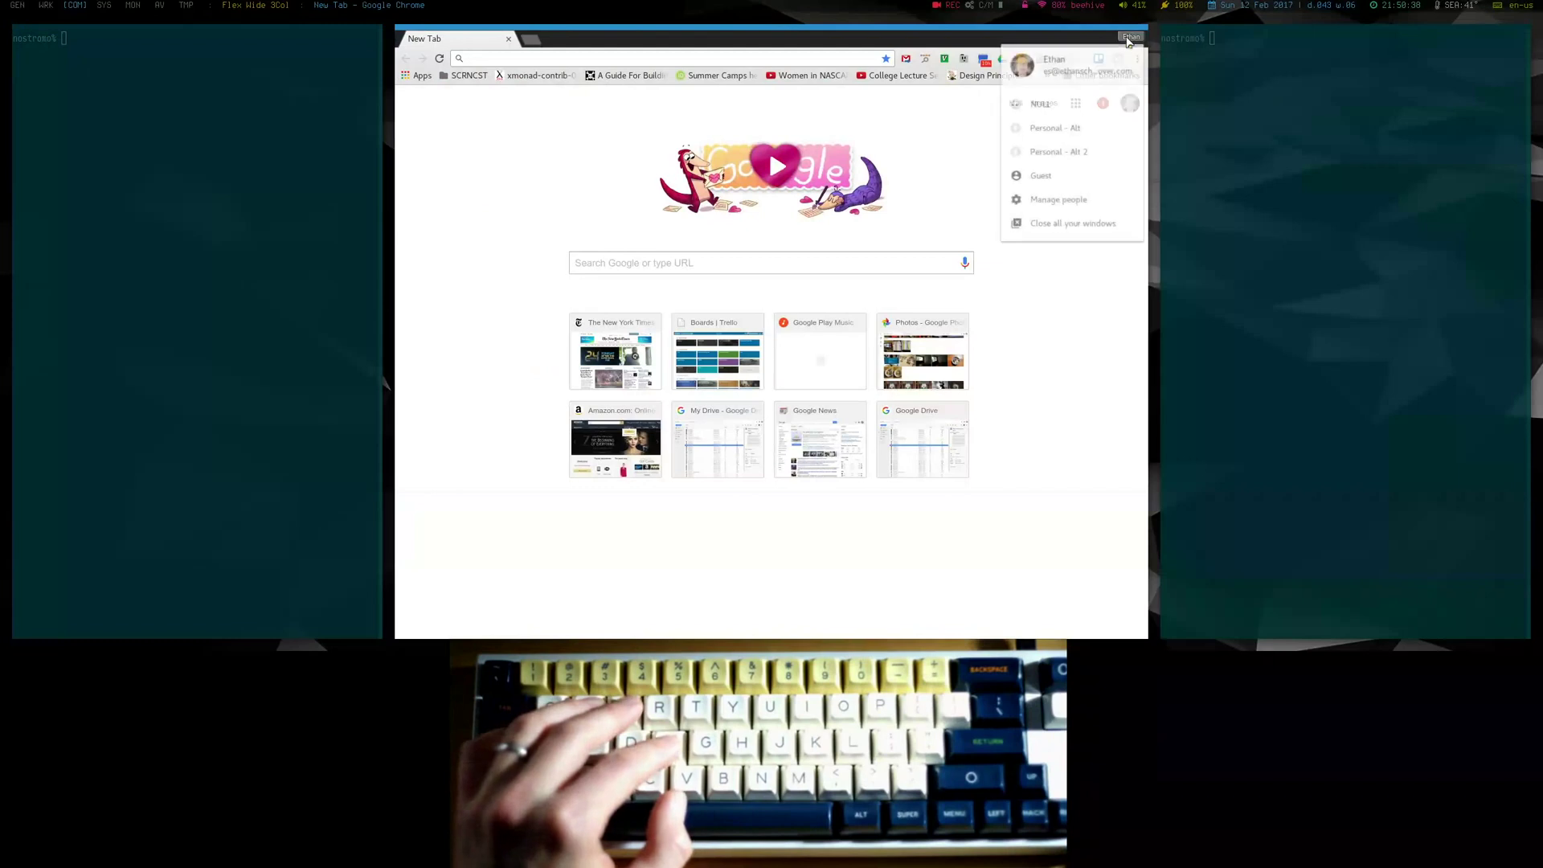
{"action": "left_click", "coordinate": [1069, 224]}
{"action": "key", "text": "Escape"}
{"action": "key", "text": "super+BackSpace"}
{"action": "key", "text": "super+BackSpace"}
{"action": "key", "text": "super+BackSpace"}
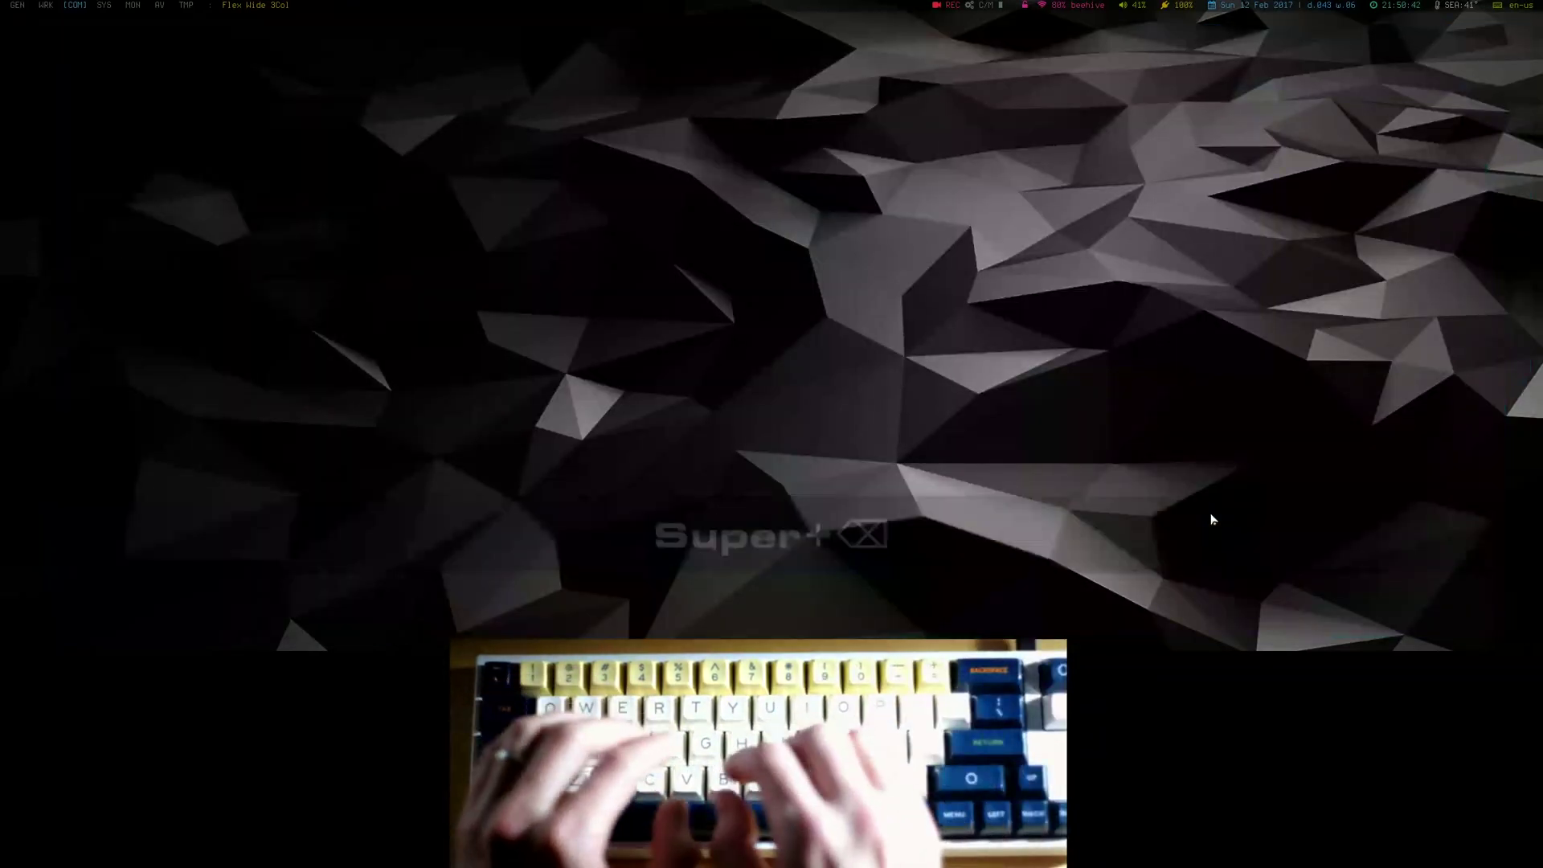
Step: Switch to the GEN workspace and bring up its Camping & Offroad Trello board, hiding it again
{"action": "key", "text": "super+1"}
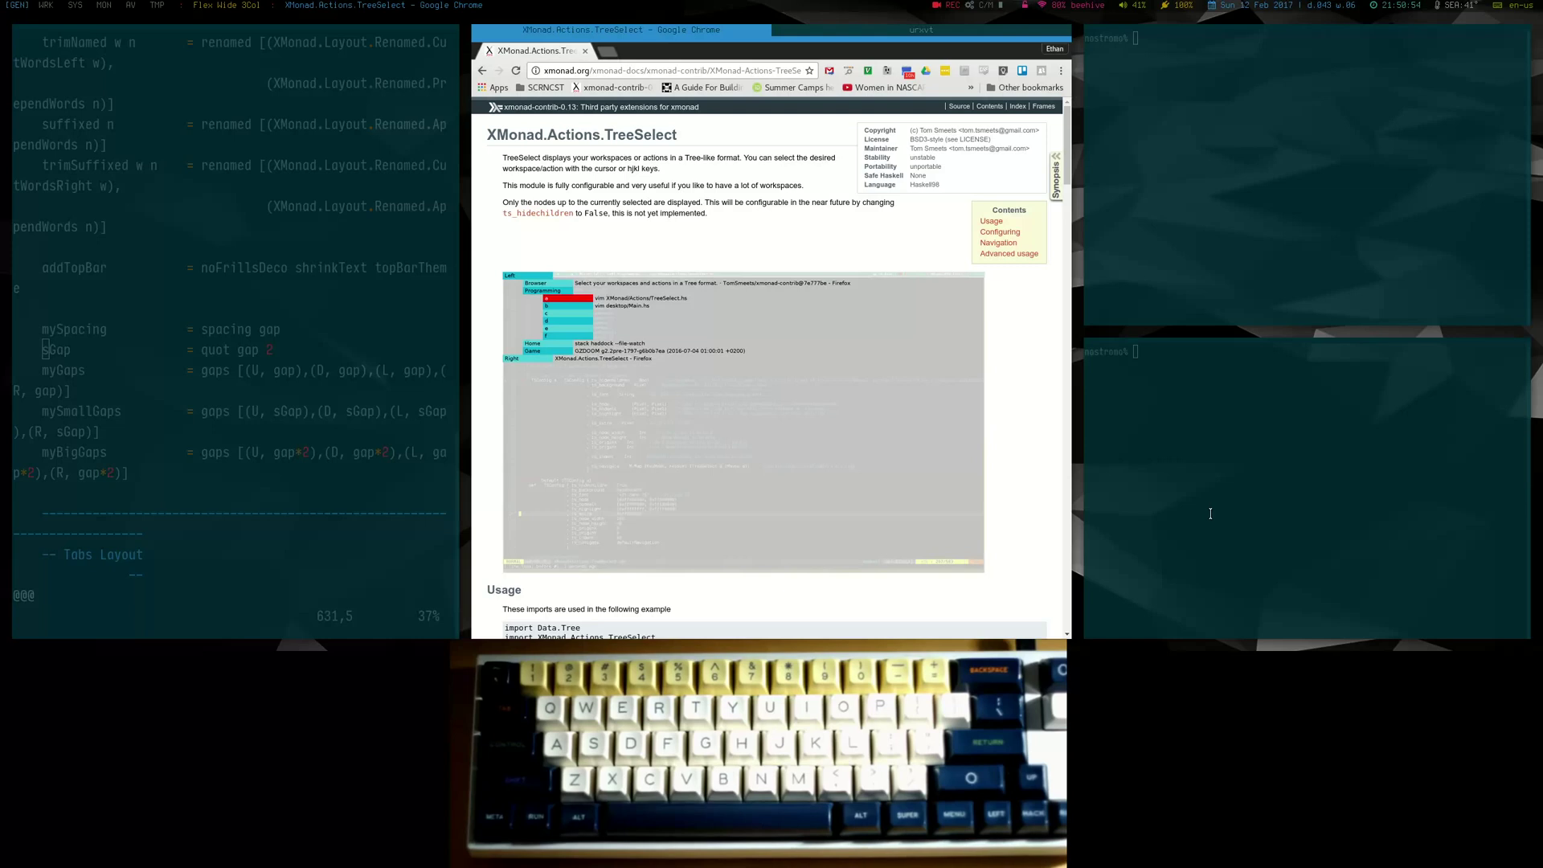
{"action": "key", "text": "super+t"}
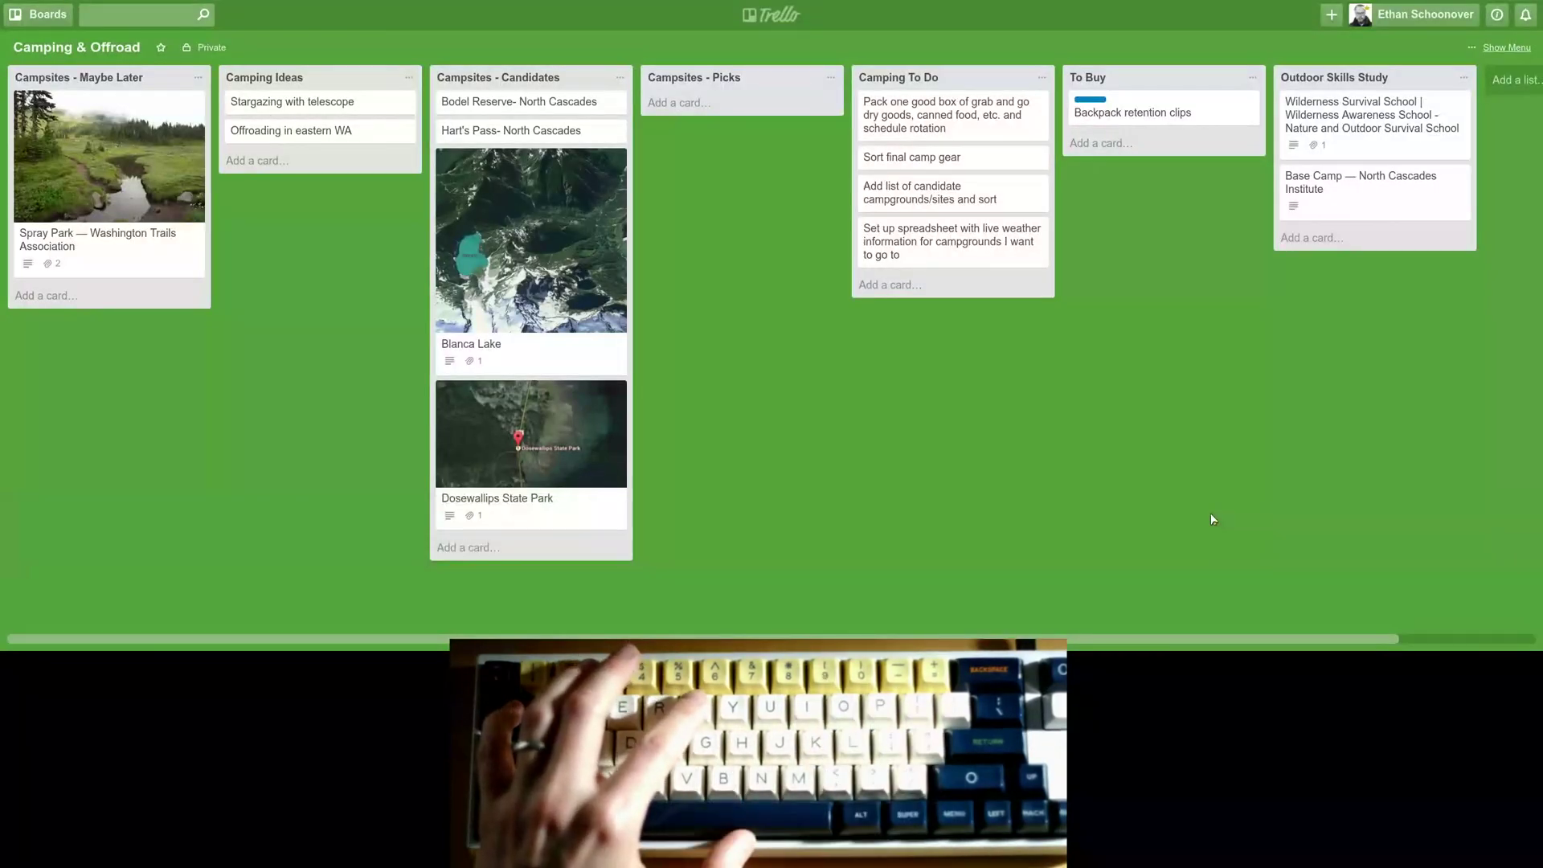
{"action": "key", "text": "super+t"}
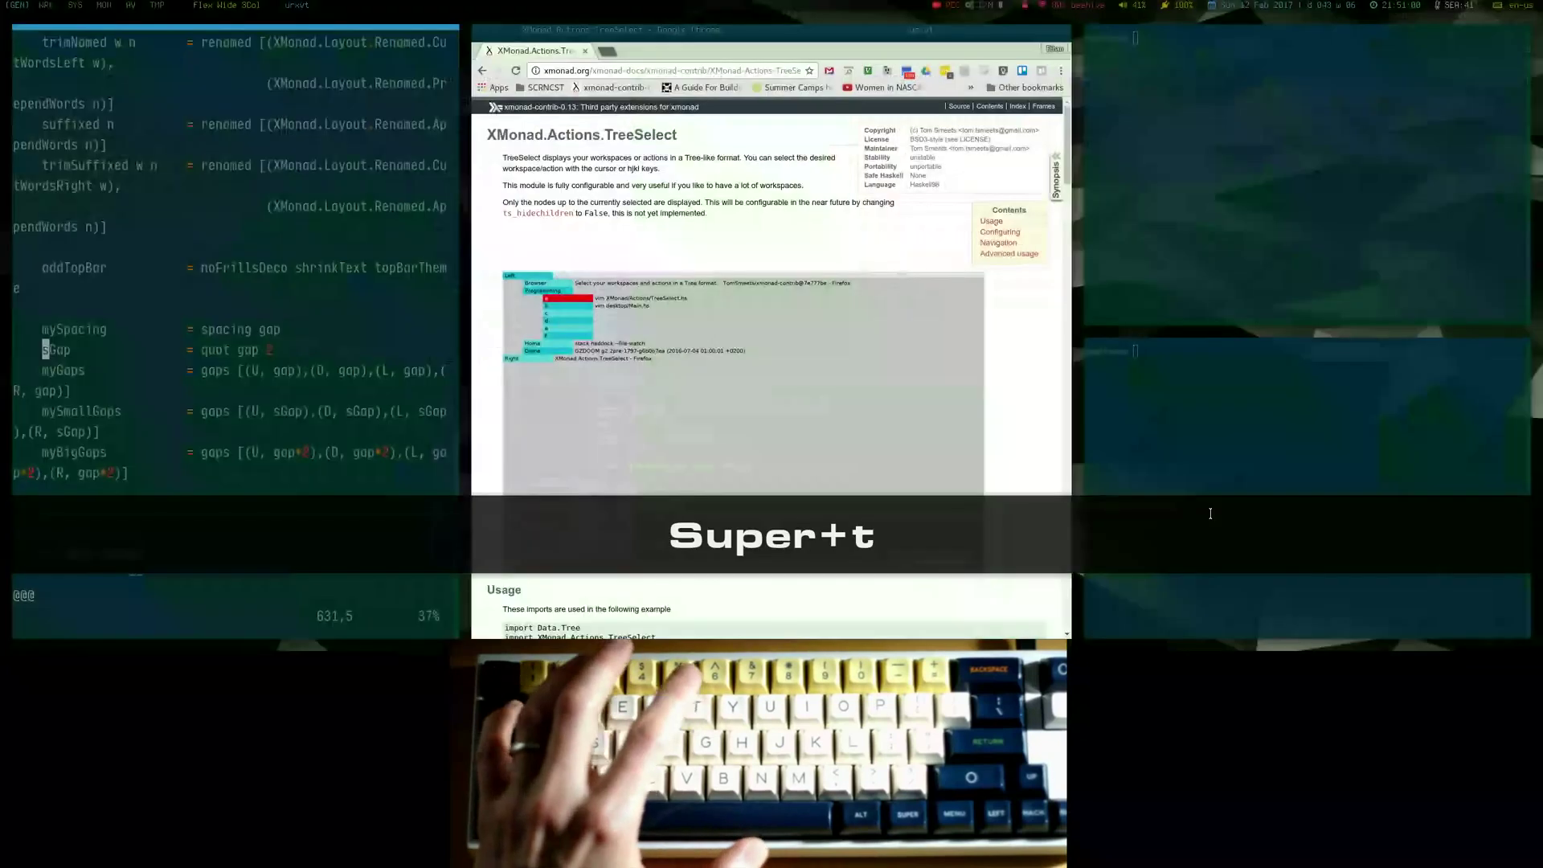
Step: Go to the WRK workspace and back to GEN, and toggle GEN's Camping & Offroad Trello board on and off
{"action": "key", "text": "super+2"}
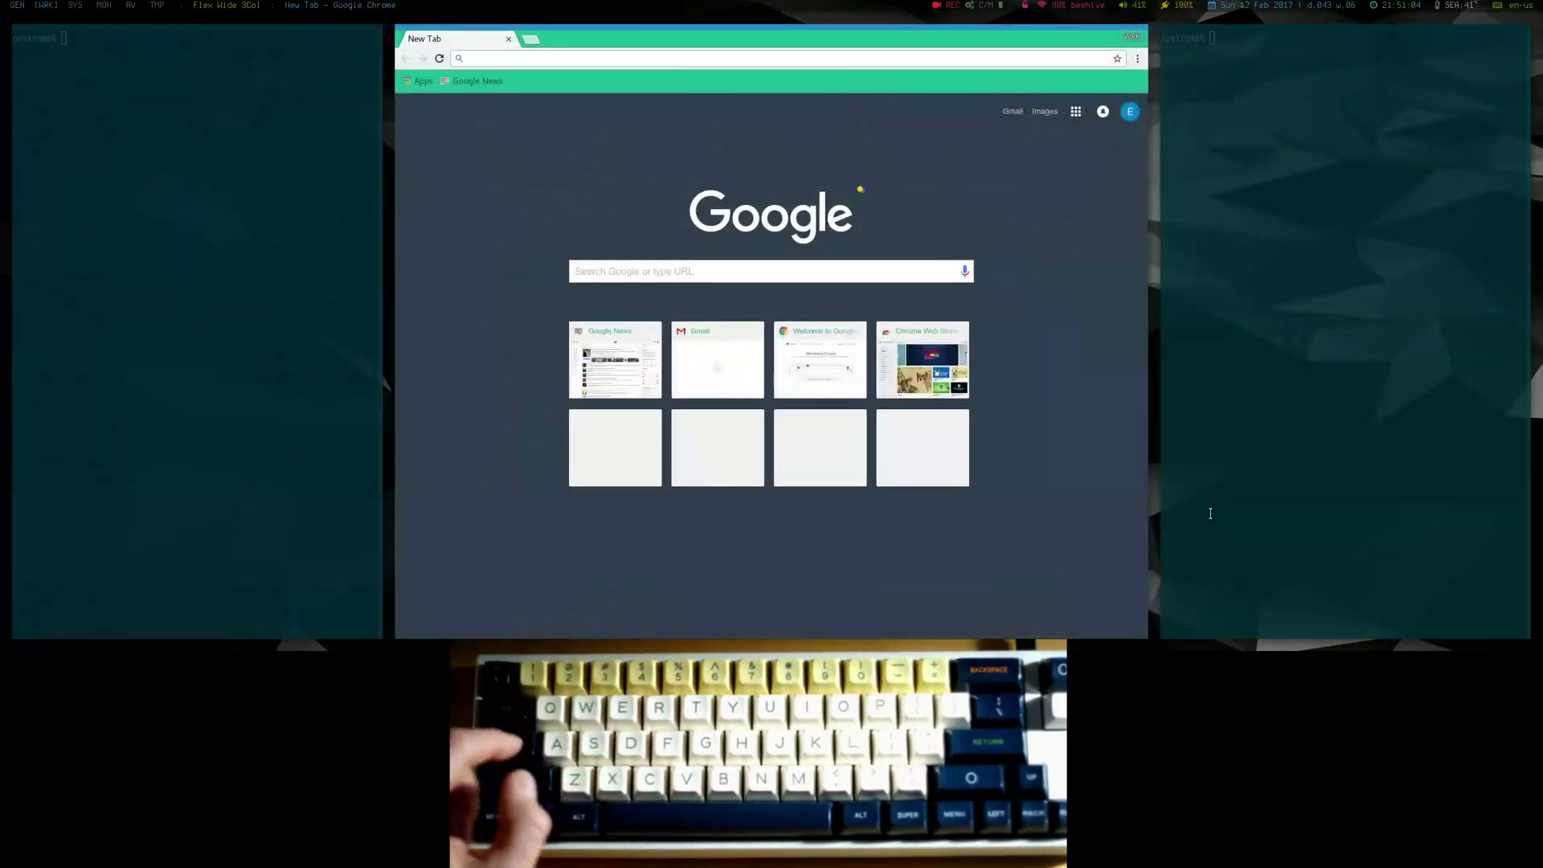
{"action": "key", "text": "super+1"}
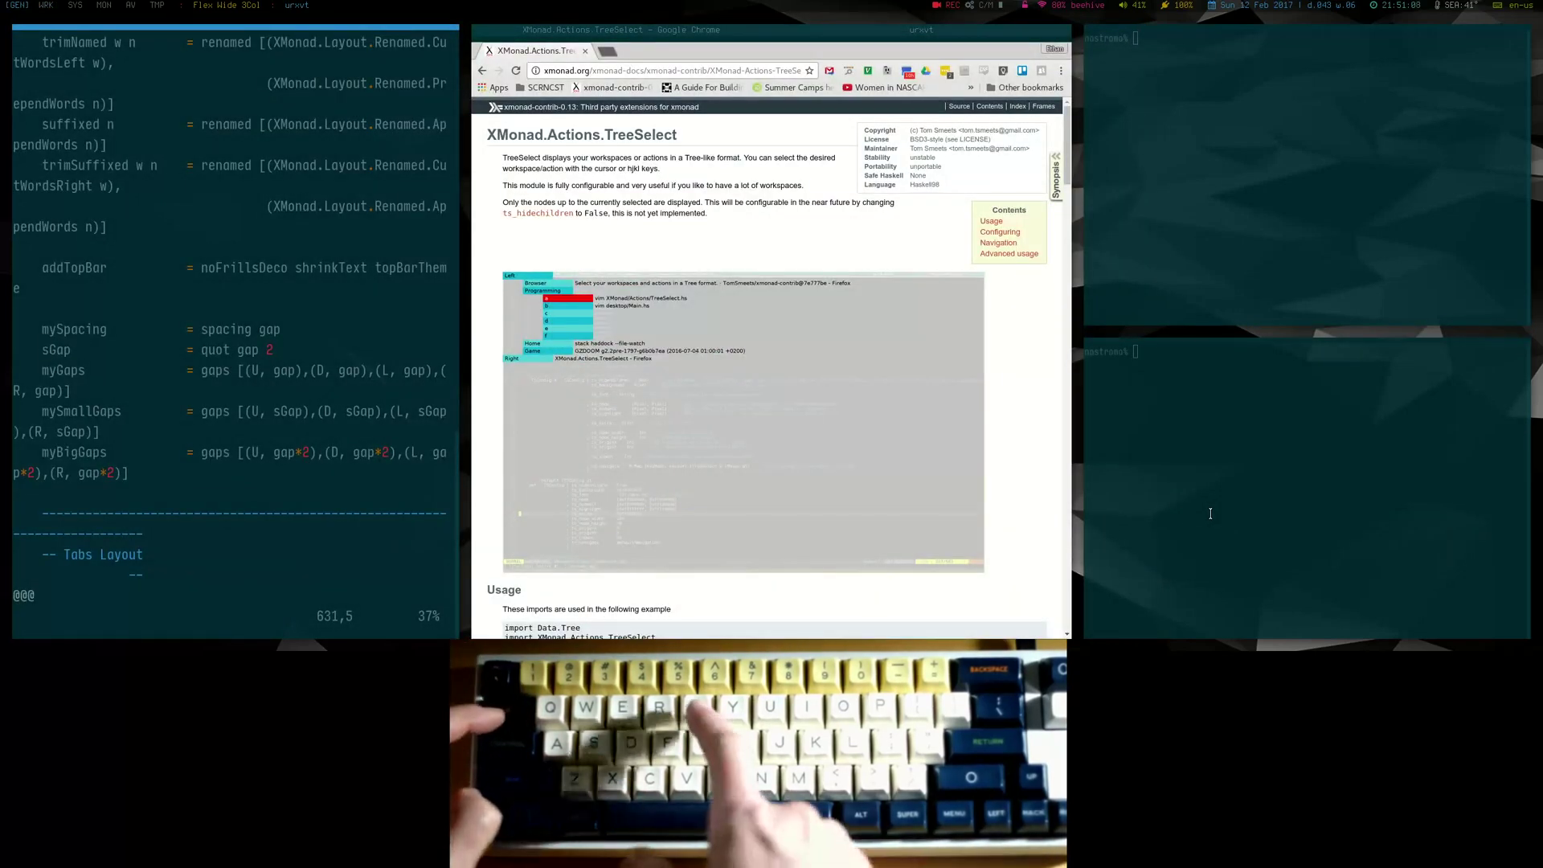
{"action": "key", "text": "super+t"}
{"action": "key", "text": "super+t"}
{"action": "key", "text": "super+t"}
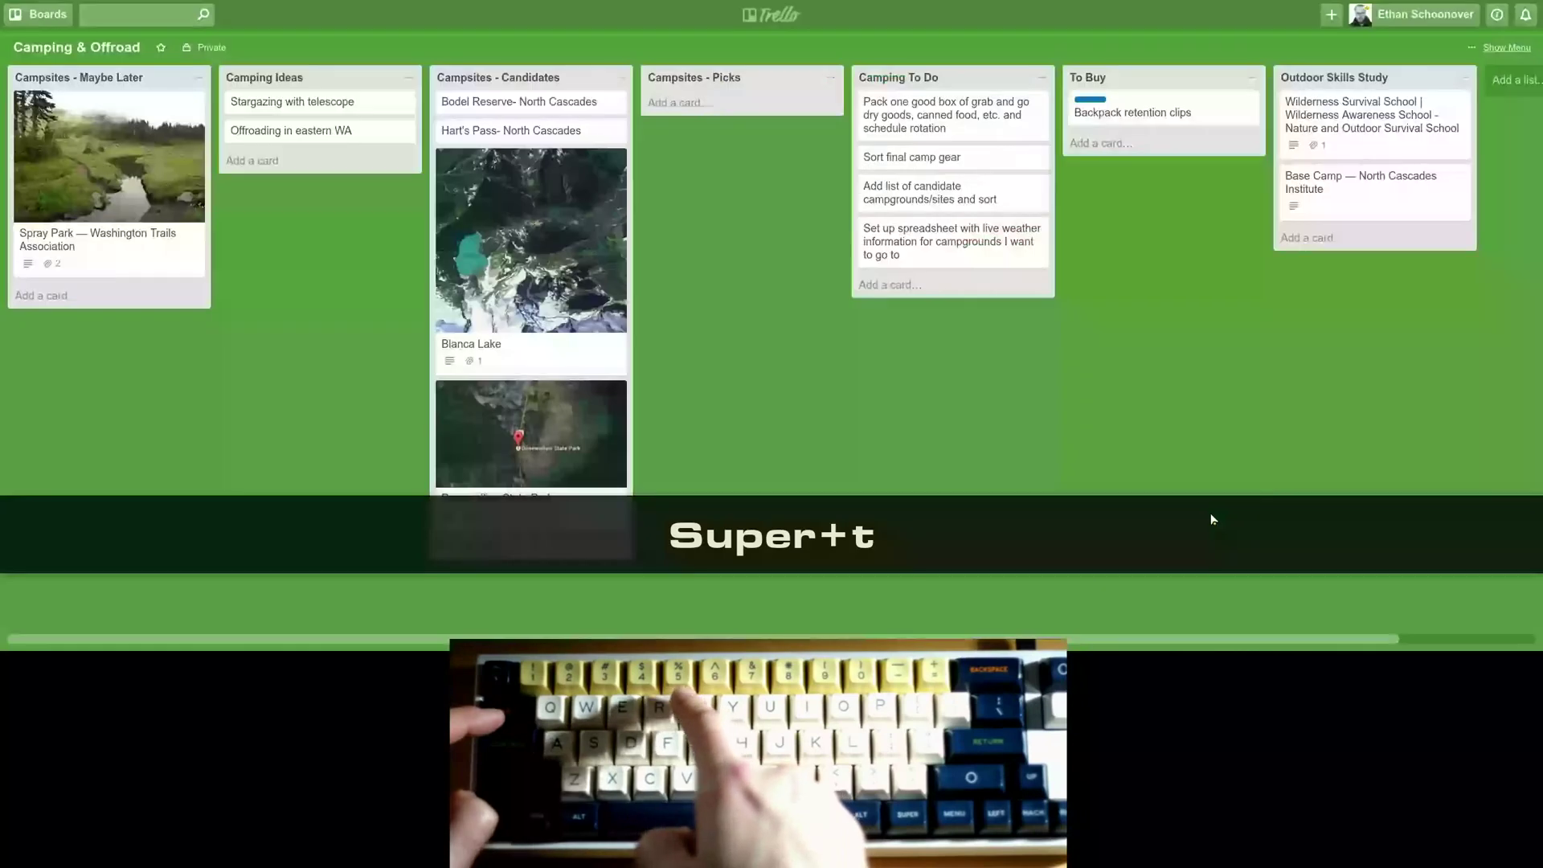
{"action": "key", "text": "super+t"}
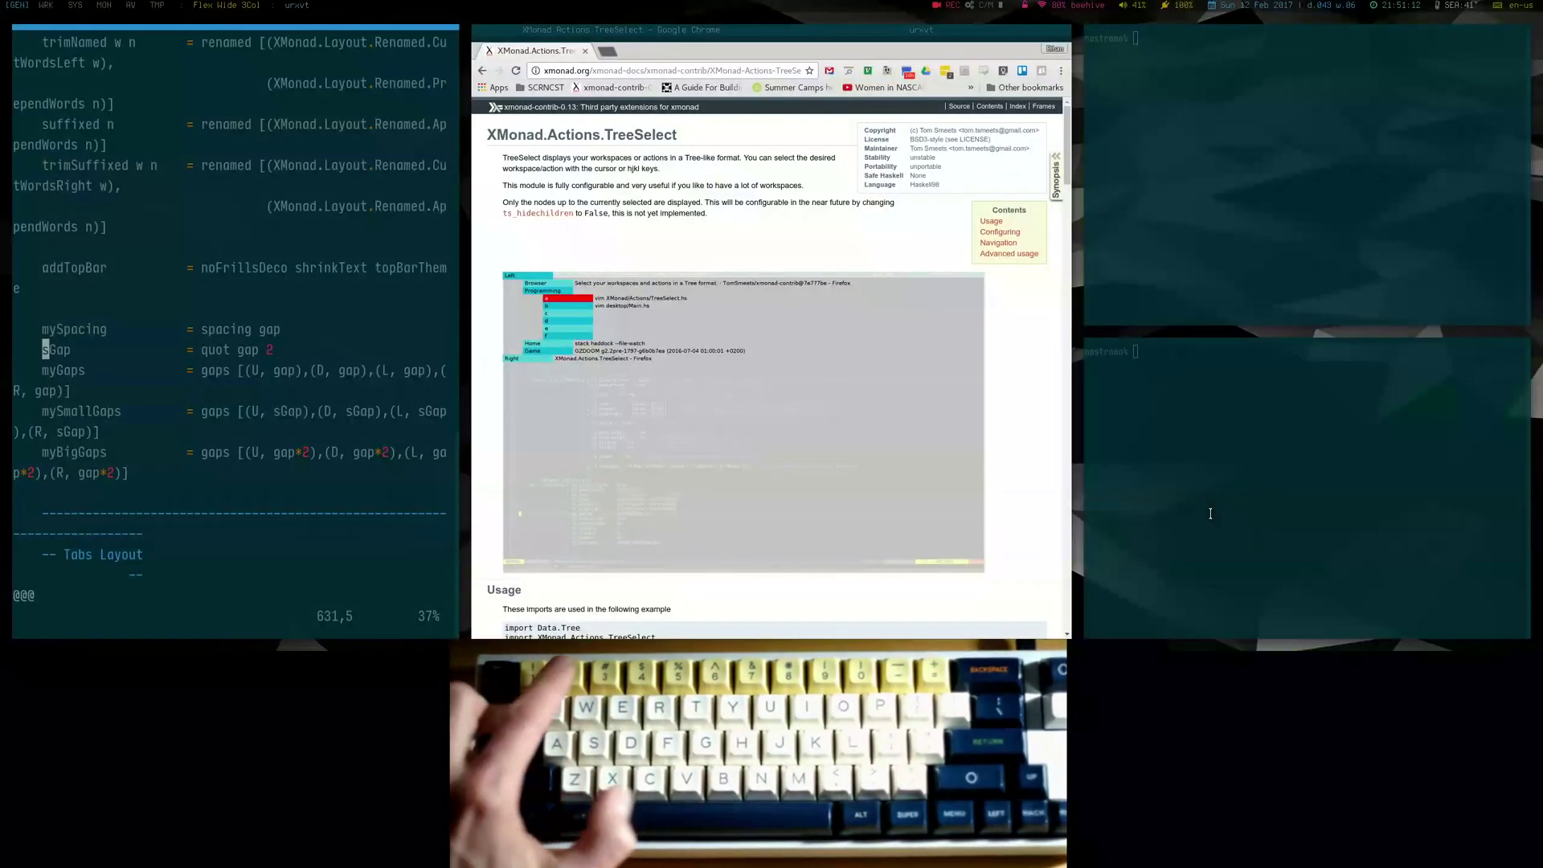
Step: Show and hide the Arch Trello board in the WRK workspace, and return to the GEN workspace
{"action": "key", "text": "super+2"}
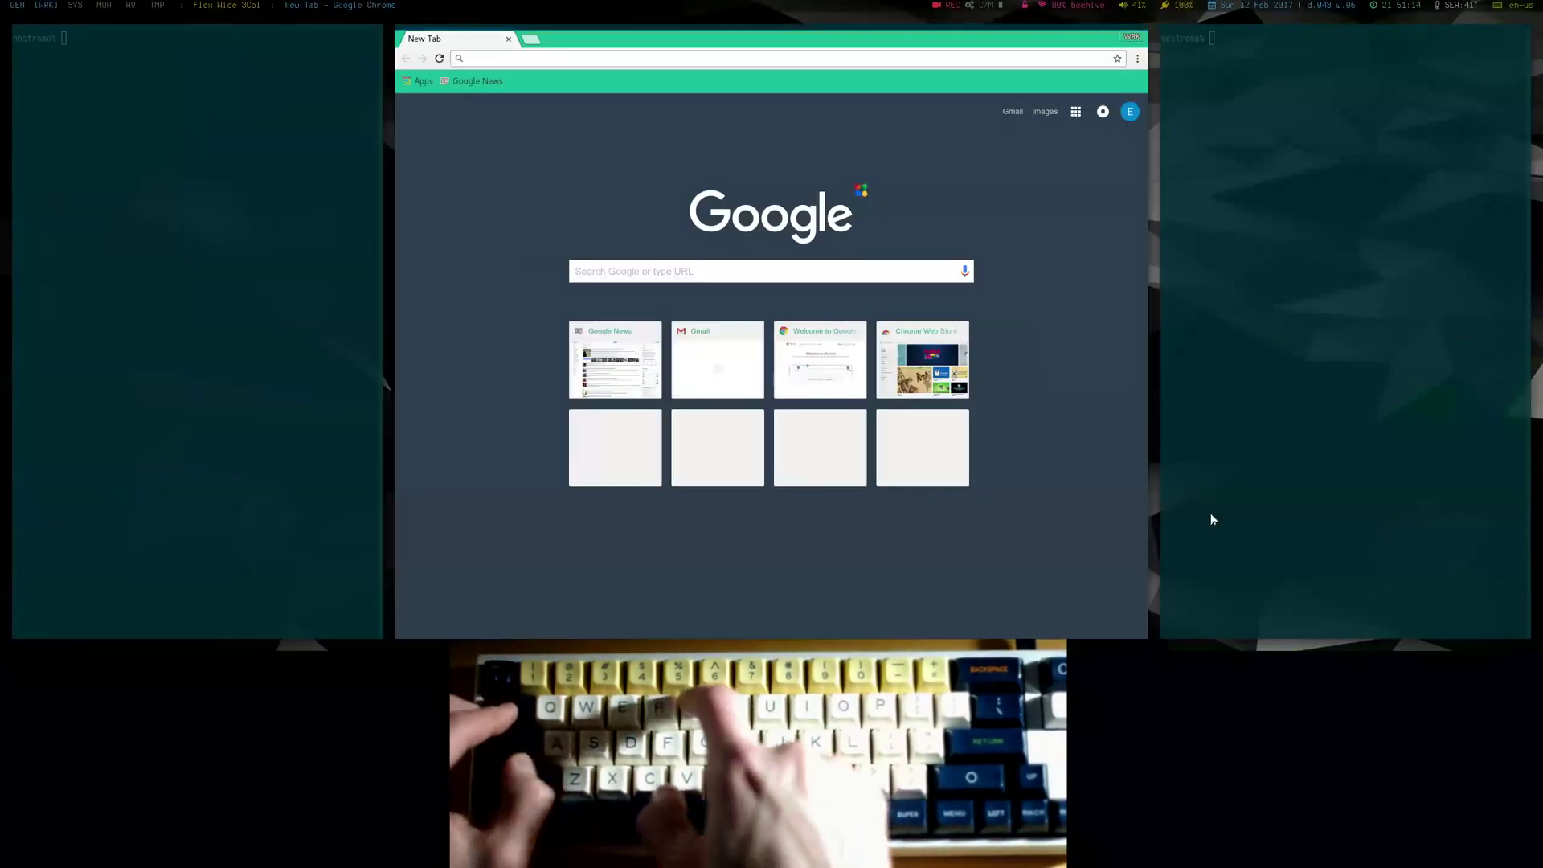
{"action": "key", "text": "super+t"}
{"action": "key", "text": "super+t"}
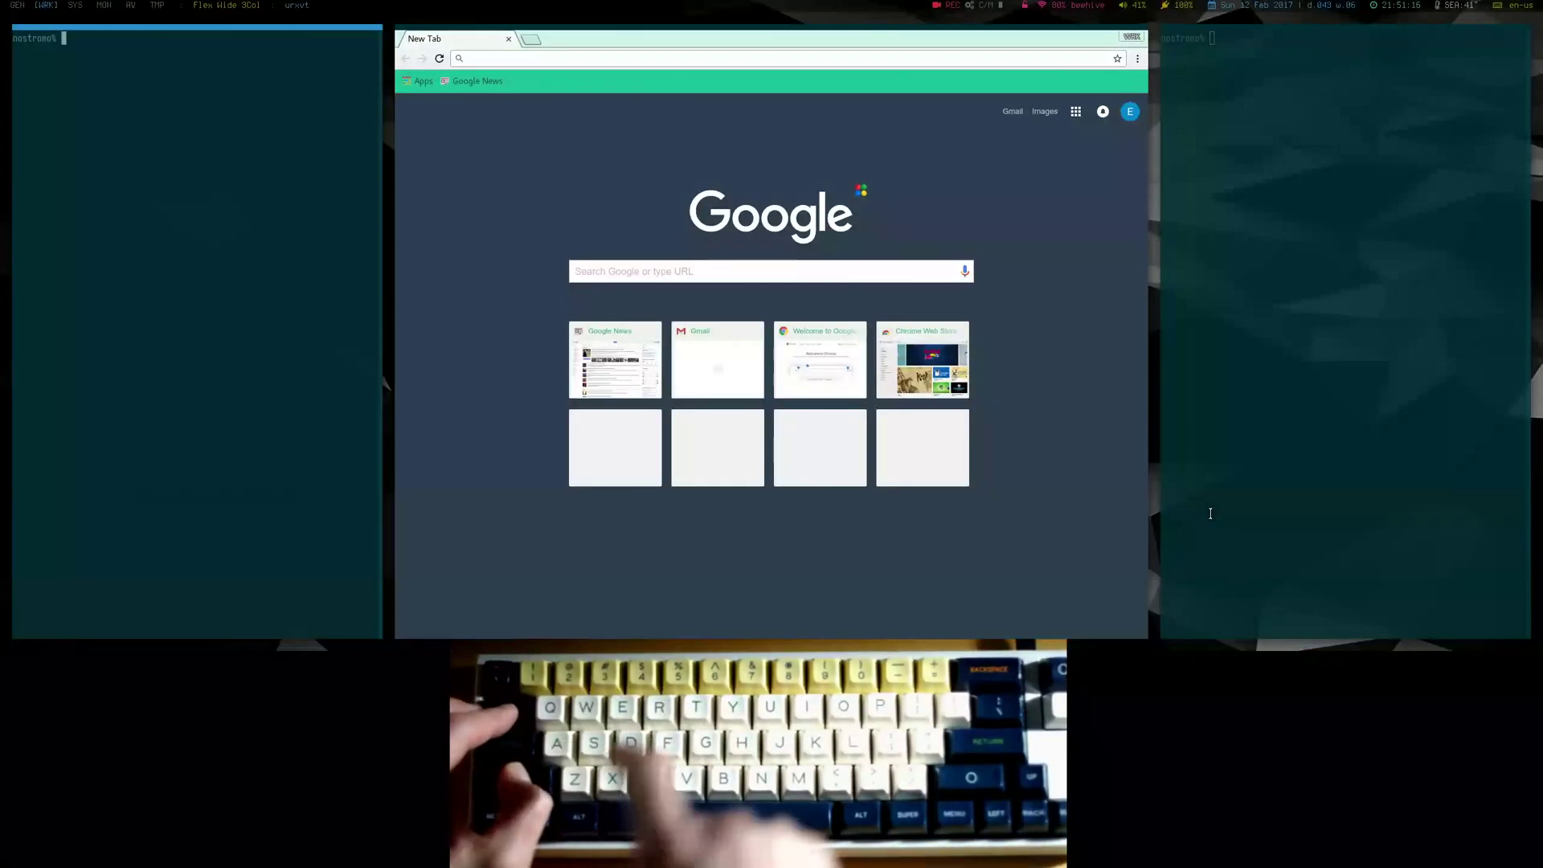
{"action": "key", "text": "super+t"}
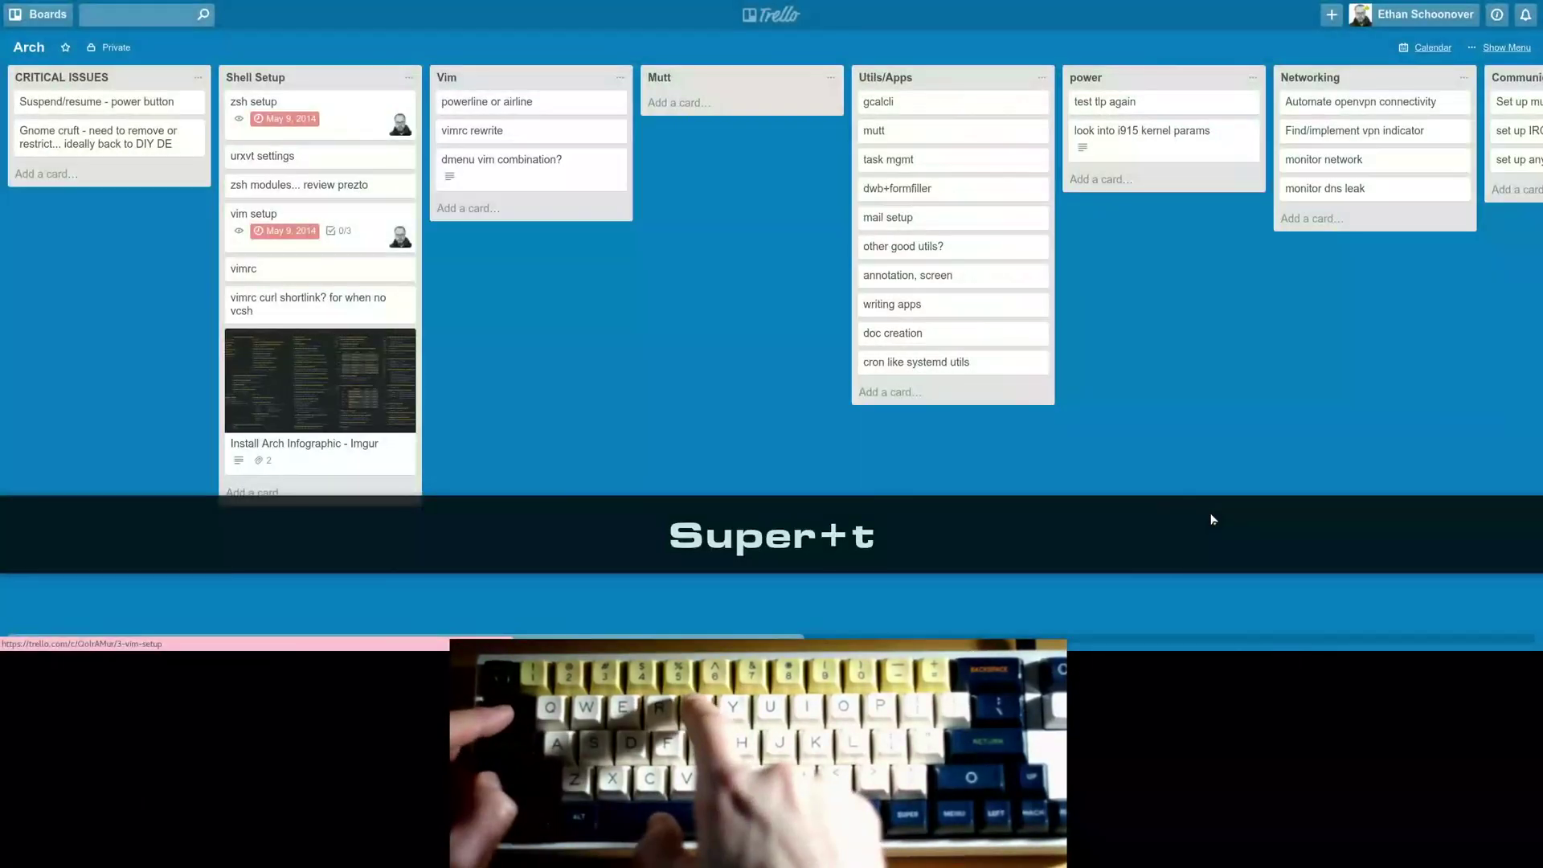
{"action": "key", "text": "super+t"}
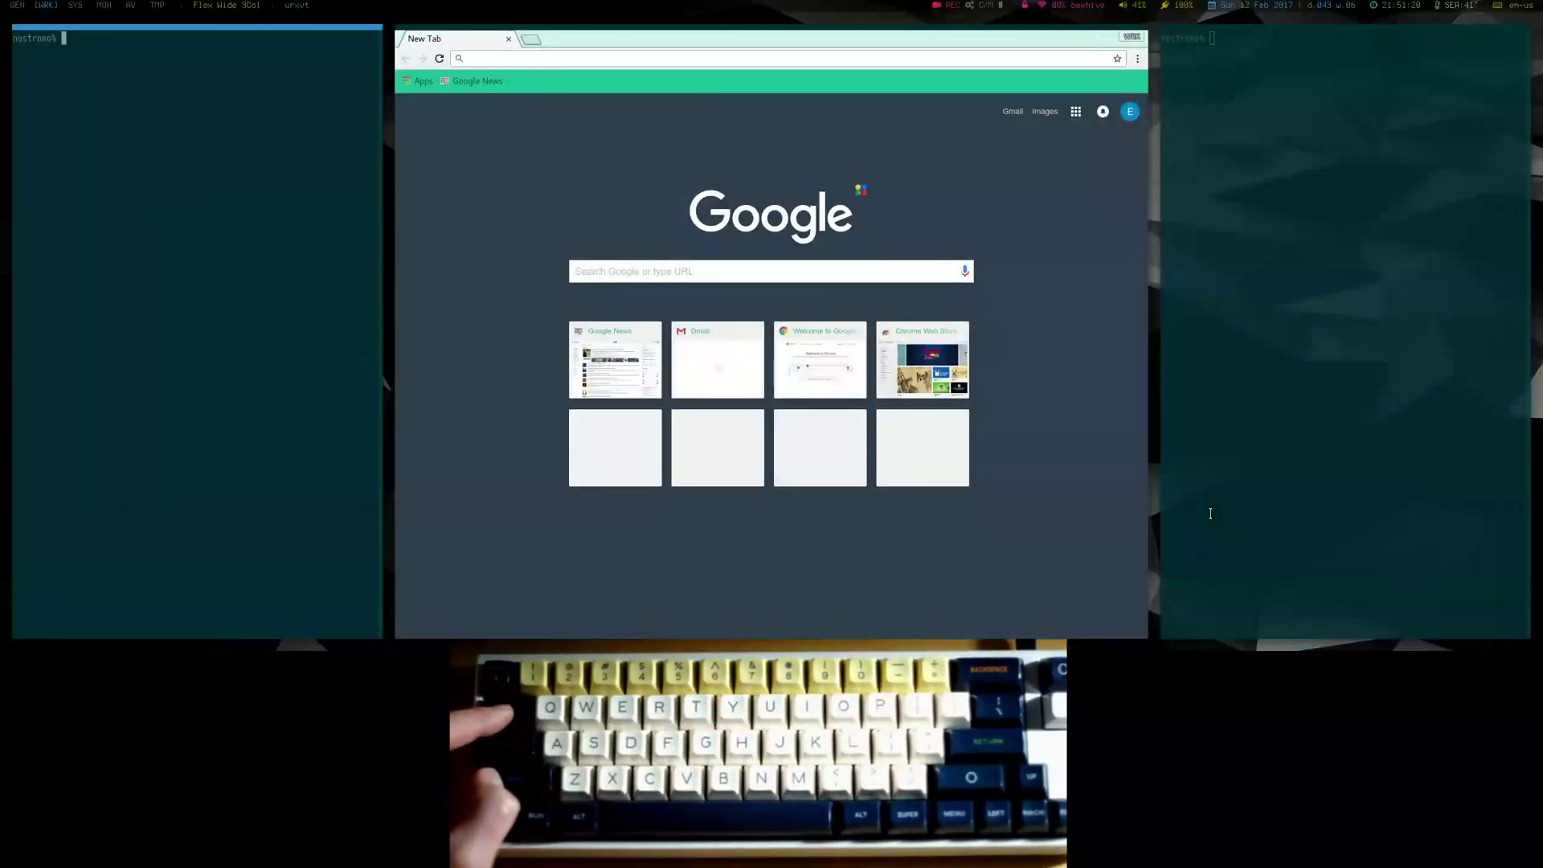
{"action": "key", "text": "super+1"}
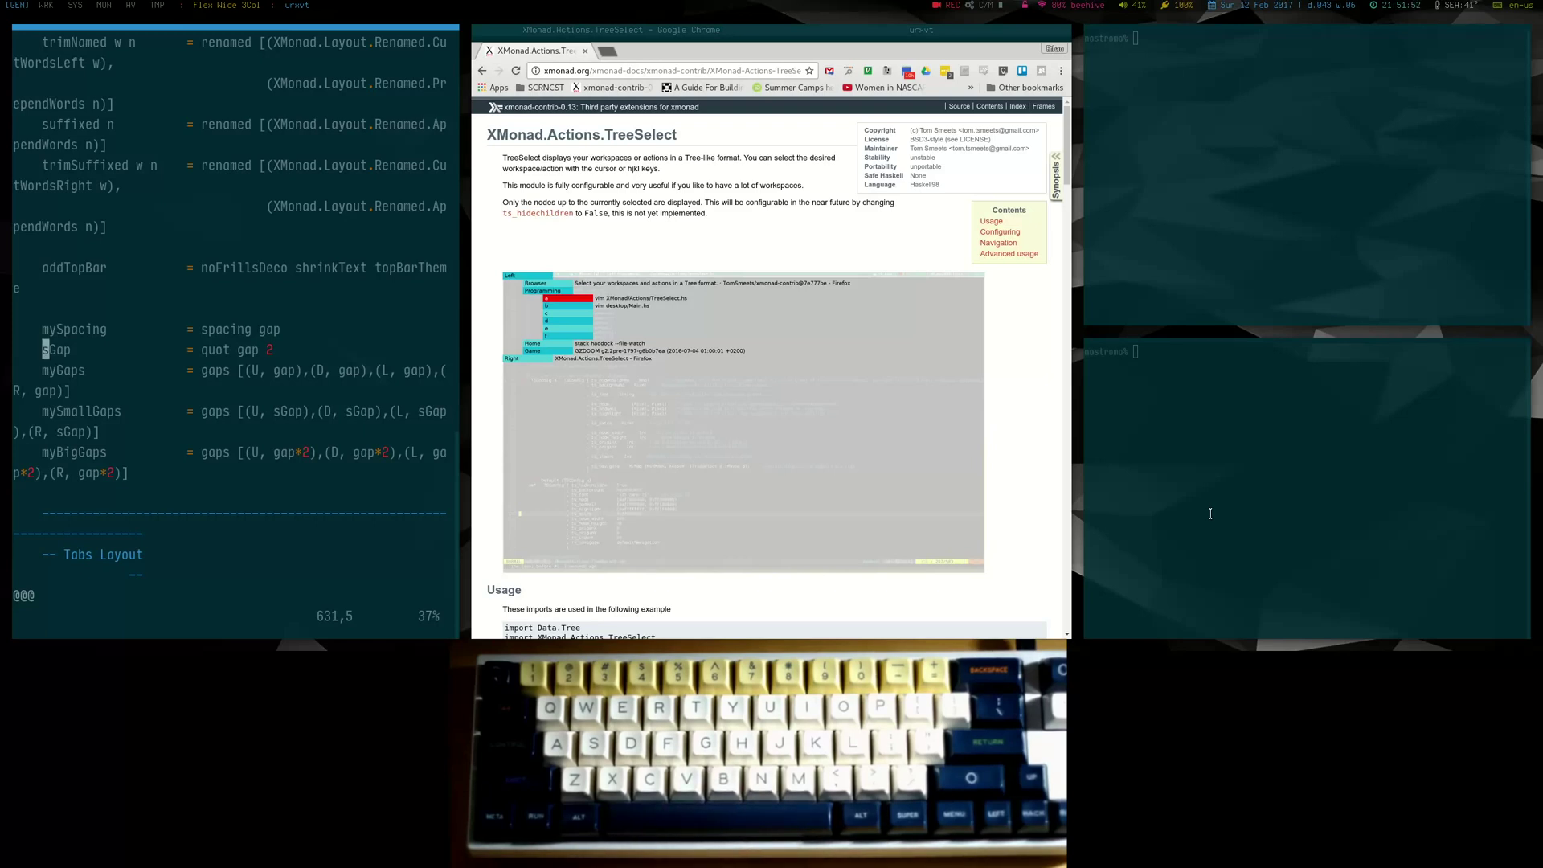
Step: Switch the GEN workspace to the Flex Wide BSP layout and focus the tabbed browser group
{"action": "key", "text": "super"}
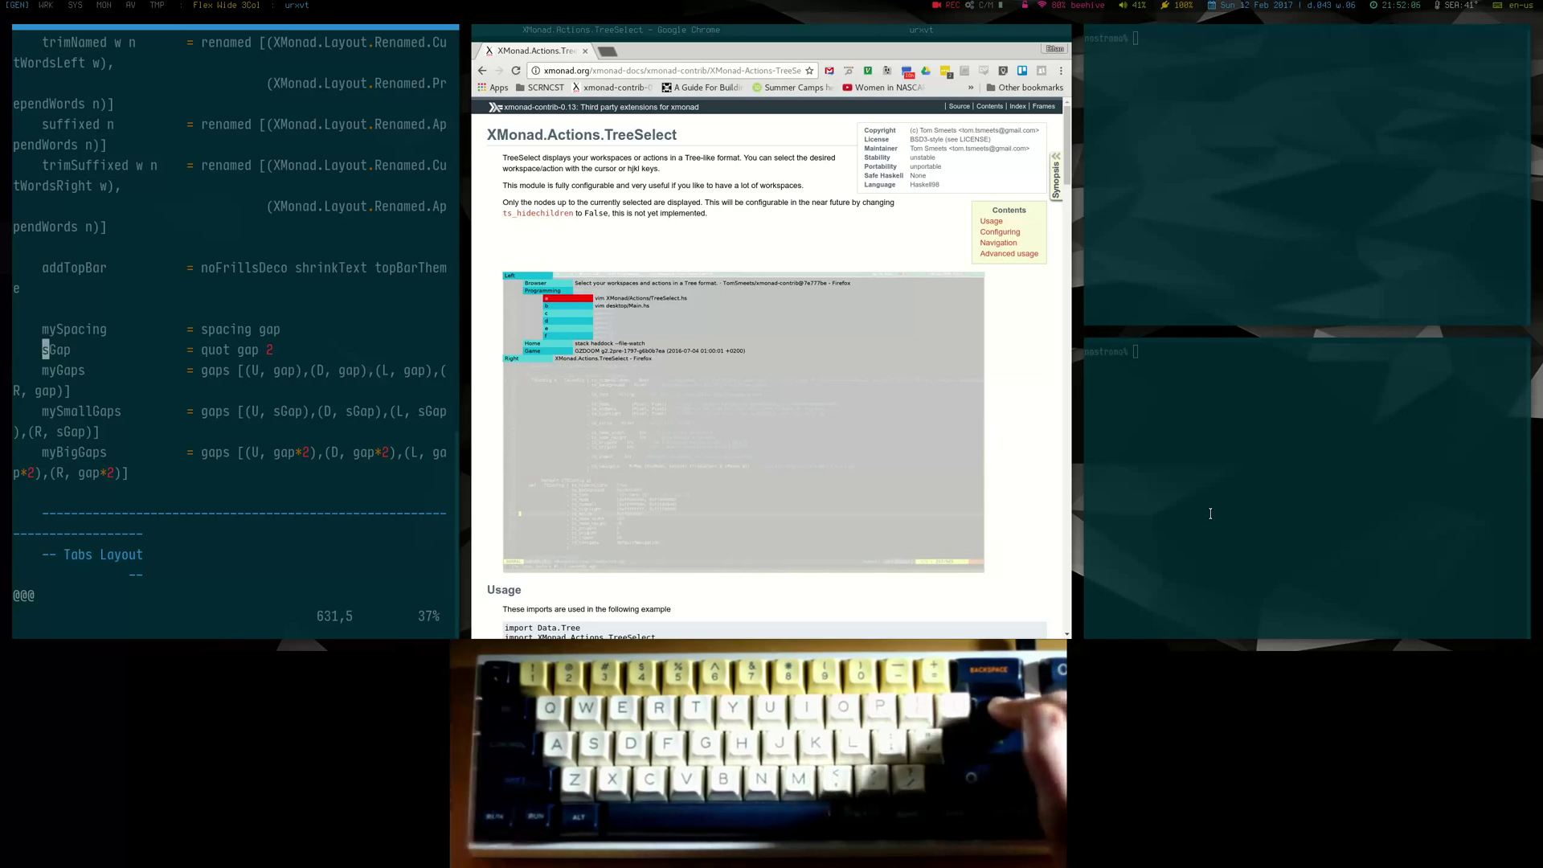
{"action": "key", "text": "super+space"}
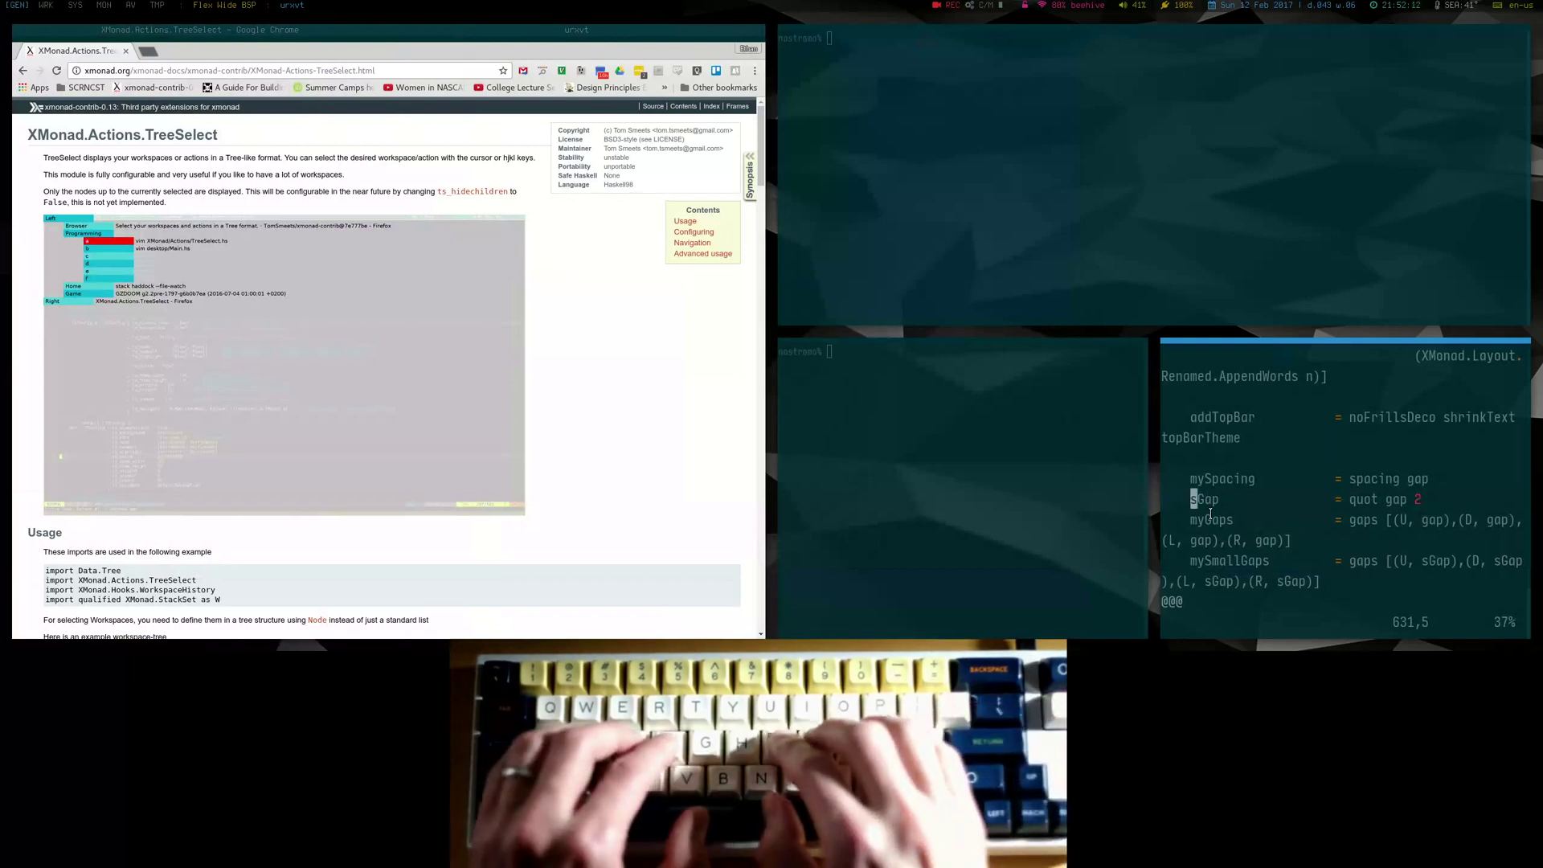
{"action": "key", "text": "super+h"}
{"action": "key", "text": "super+h"}
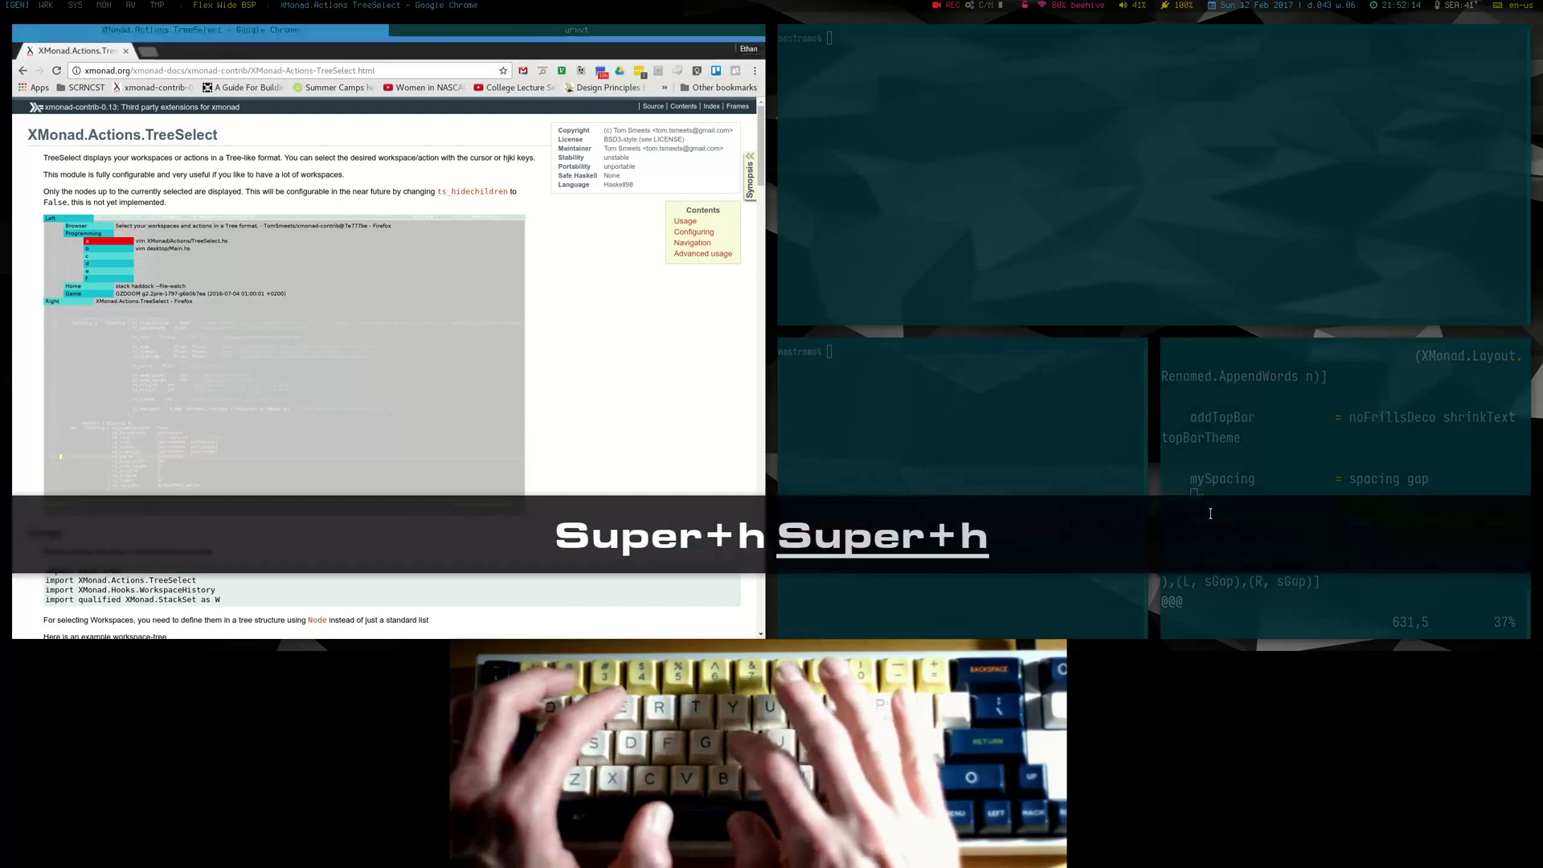
Step: Cycle repeatedly between the browser and terminal tabs of the tabbed group in the Flex Wide BSP layout, ending on the browser
{"action": "key", "text": "super+semicolon"}
{"action": "key", "text": "super+semicolon"}
{"action": "key", "text": "super+semicolon"}
{"action": "key", "text": "super+semicolon"}
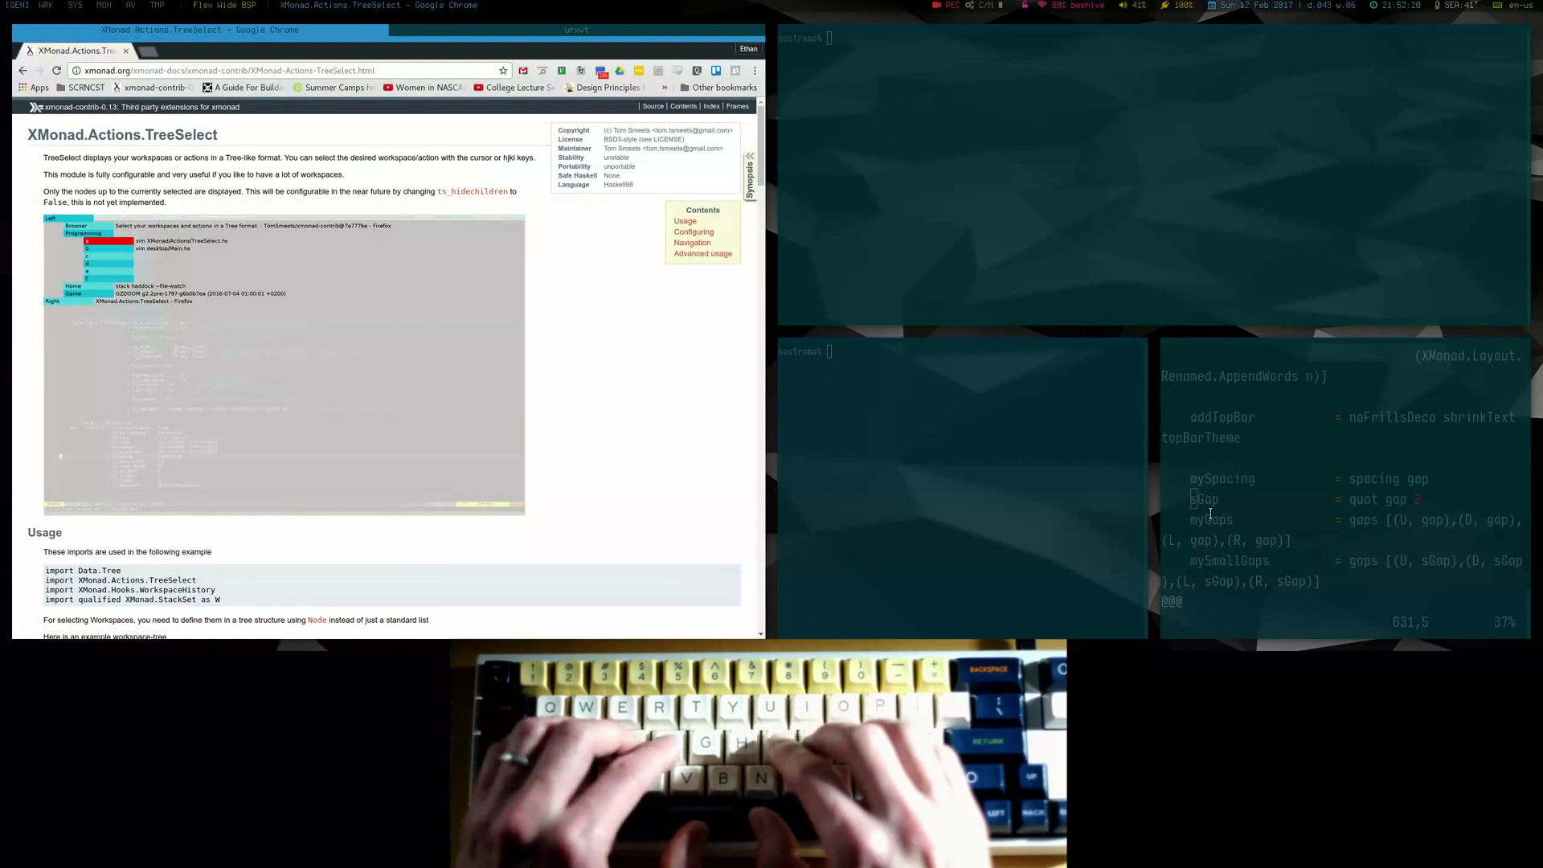
{"action": "key", "text": "super+semicolon"}
{"action": "key", "text": "super+semicolon"}
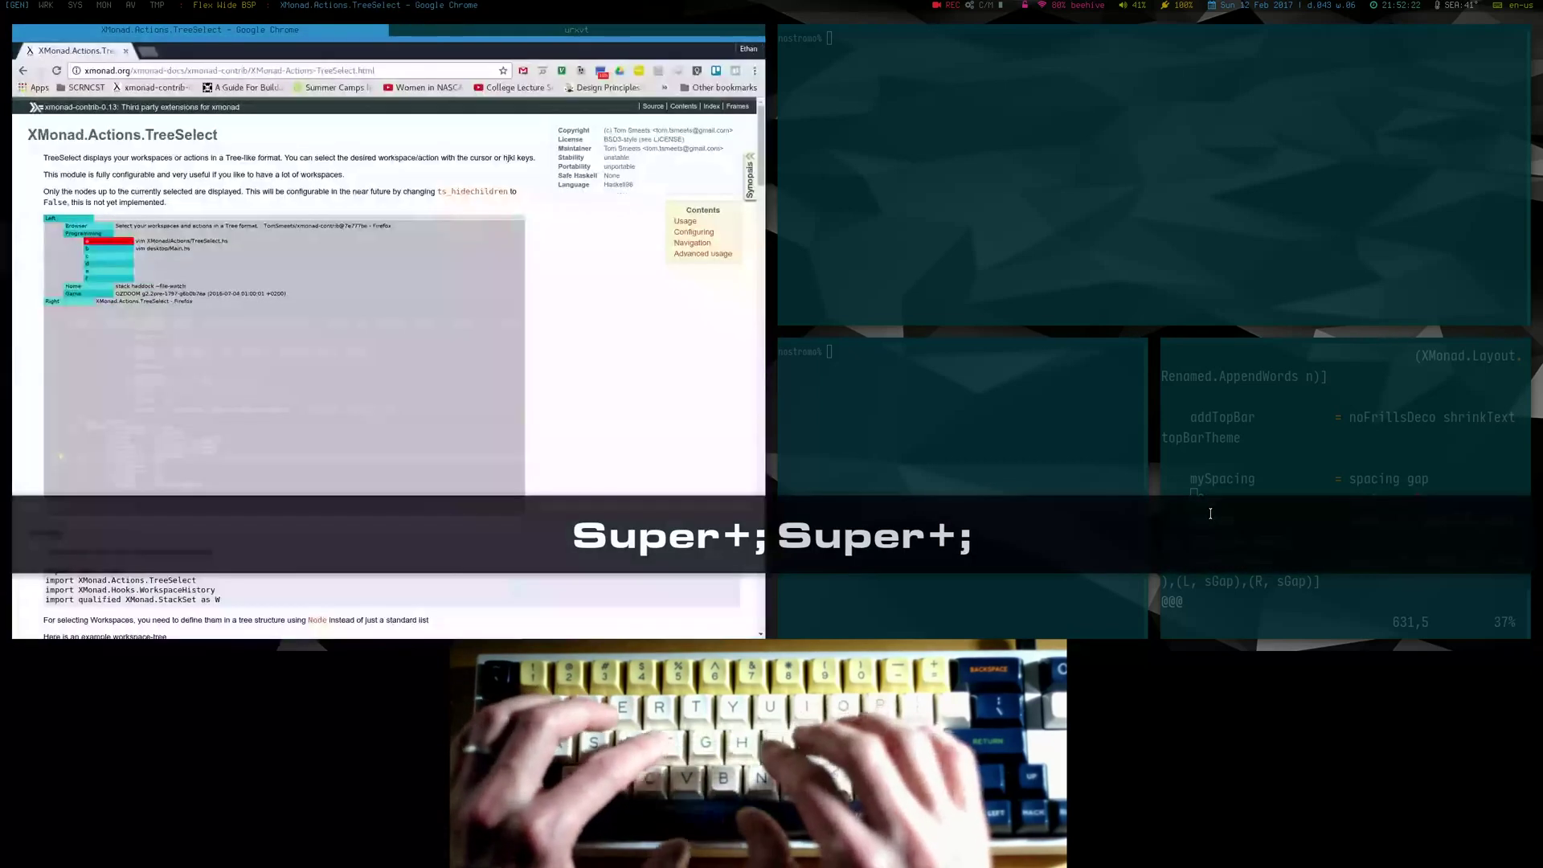
{"action": "key", "text": "super+semicolon"}
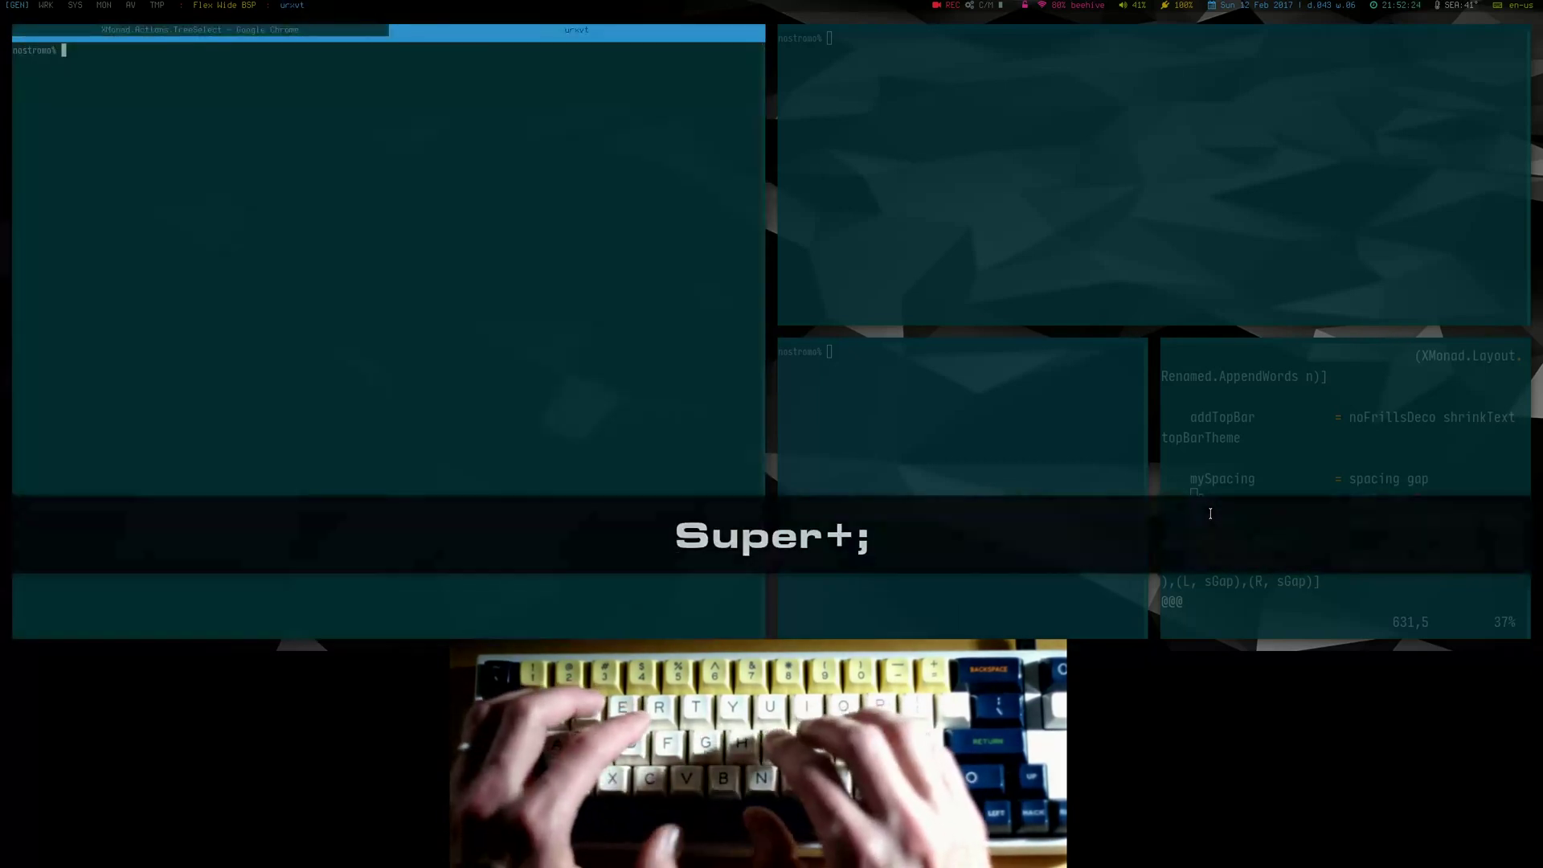
{"action": "key", "text": "super+semicolon"}
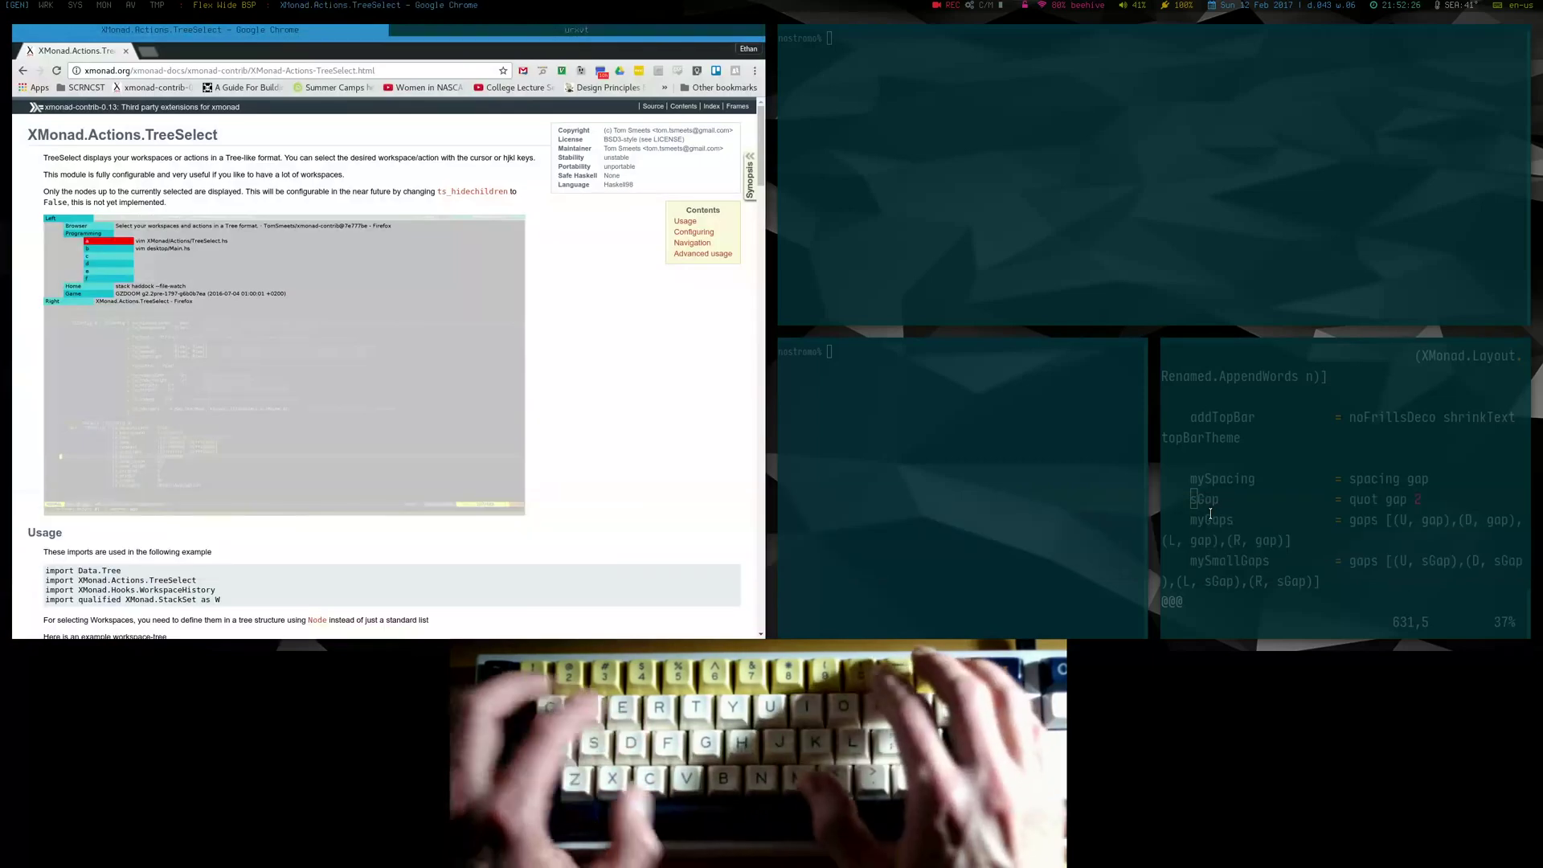
Step: Switch the GEN workspace to the Tabs layout and cycle forward and backward through all window tabs, ending on the browser
{"action": "key", "text": "super+space"}
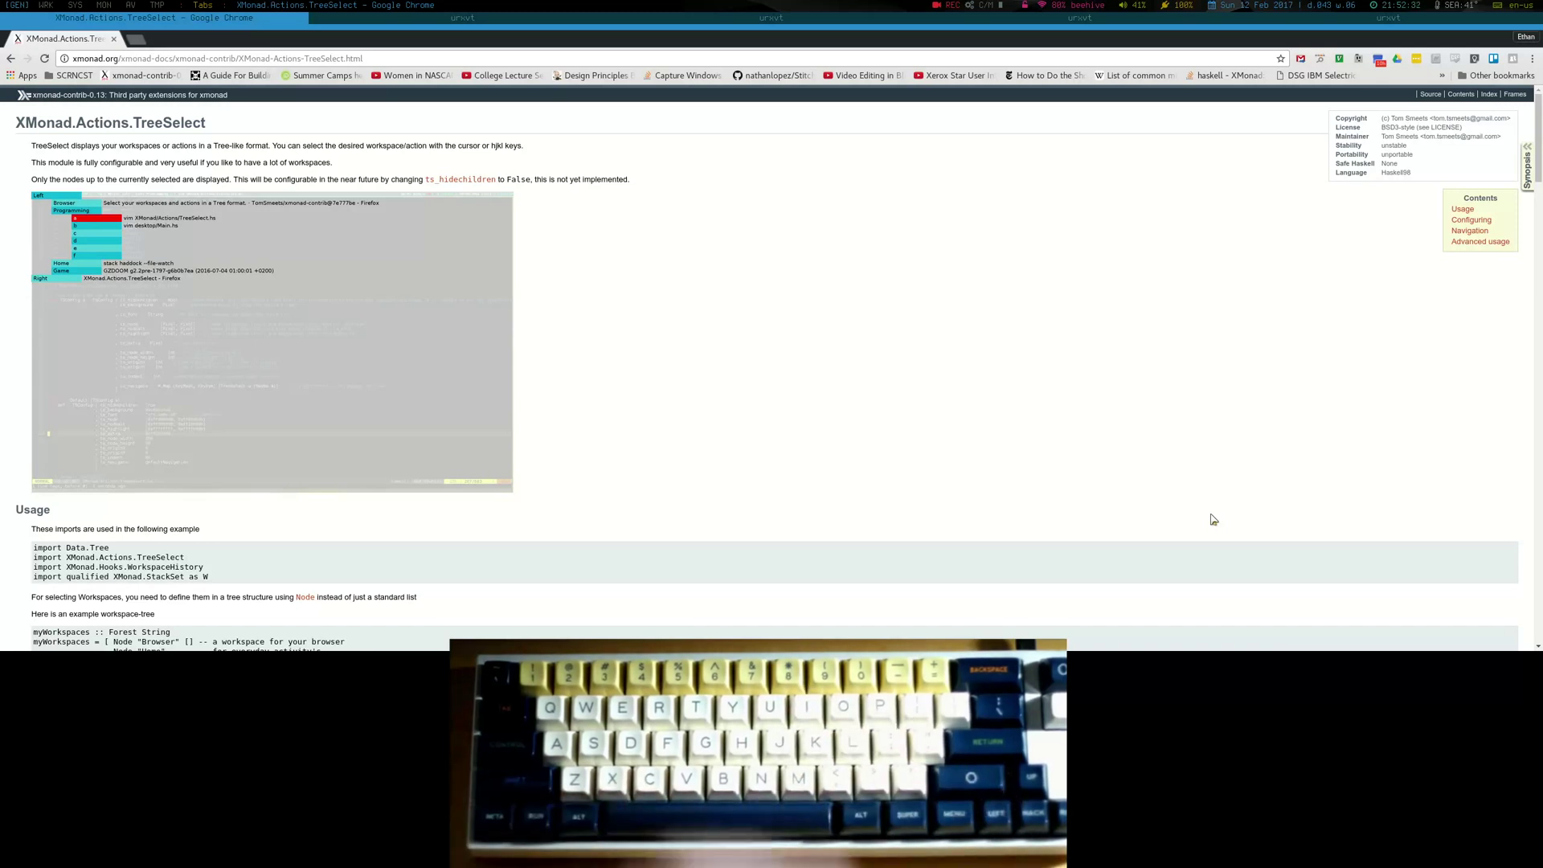
{"action": "key", "text": "super+semicolon"}
{"action": "key", "text": "super+semicolon"}
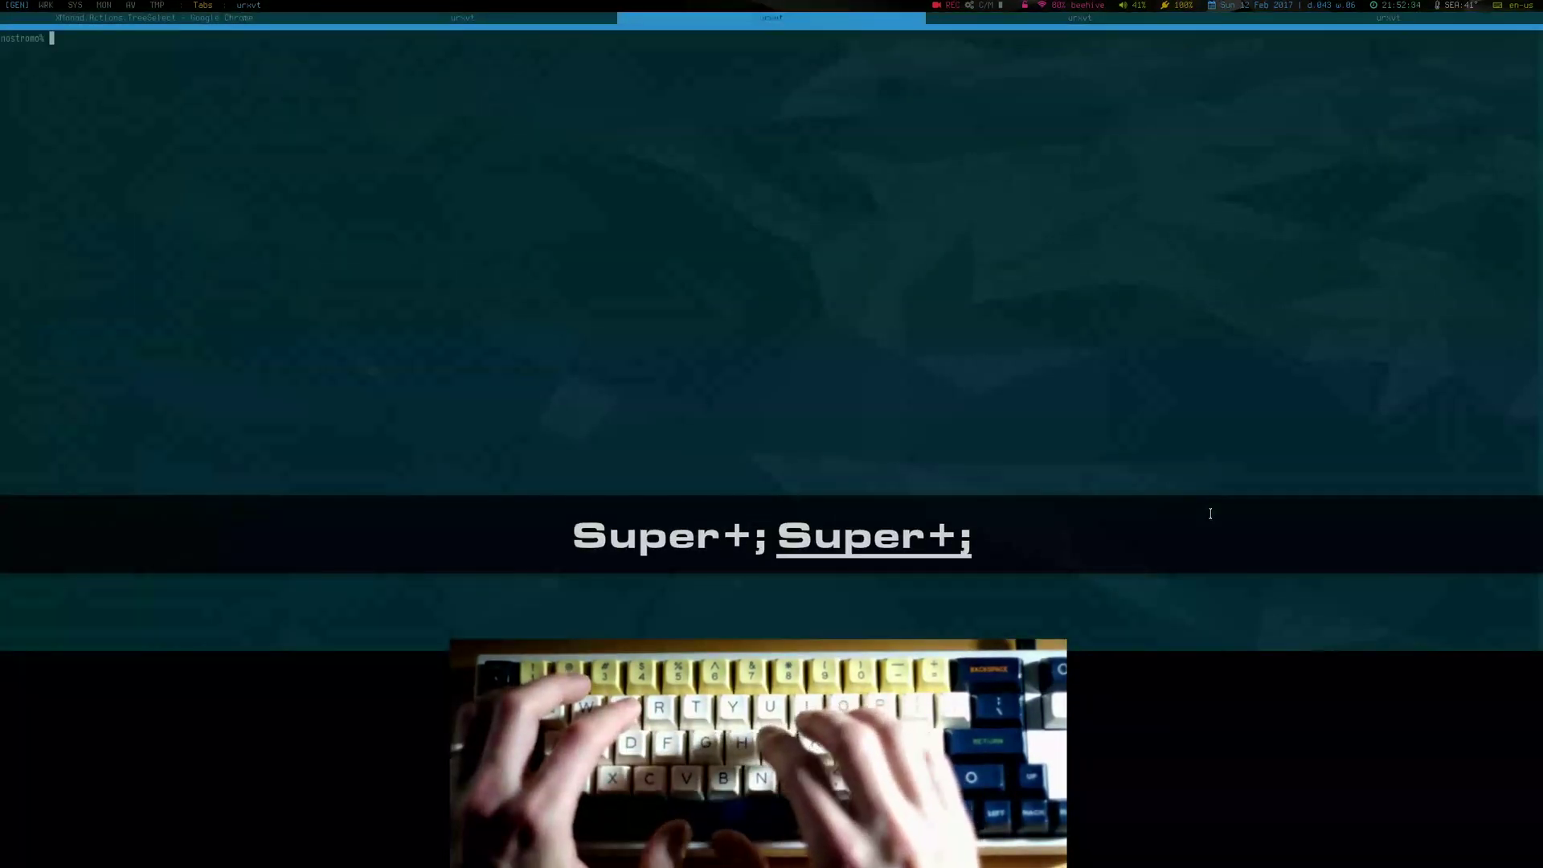
{"action": "key", "text": "super+semicolon"}
{"action": "key", "text": "super+semicolon"}
{"action": "key", "text": "super+apostrophe"}
{"action": "key", "text": "super+apostrophe"}
{"action": "key", "text": "super+apostrophe"}
{"action": "key", "text": "super+apostrophe"}
{"action": "key", "text": "super+semicolon"}
{"action": "key", "text": "super+semicolon"}
{"action": "key", "text": "super+semicolon"}
{"action": "key", "text": "super+semicolon"}
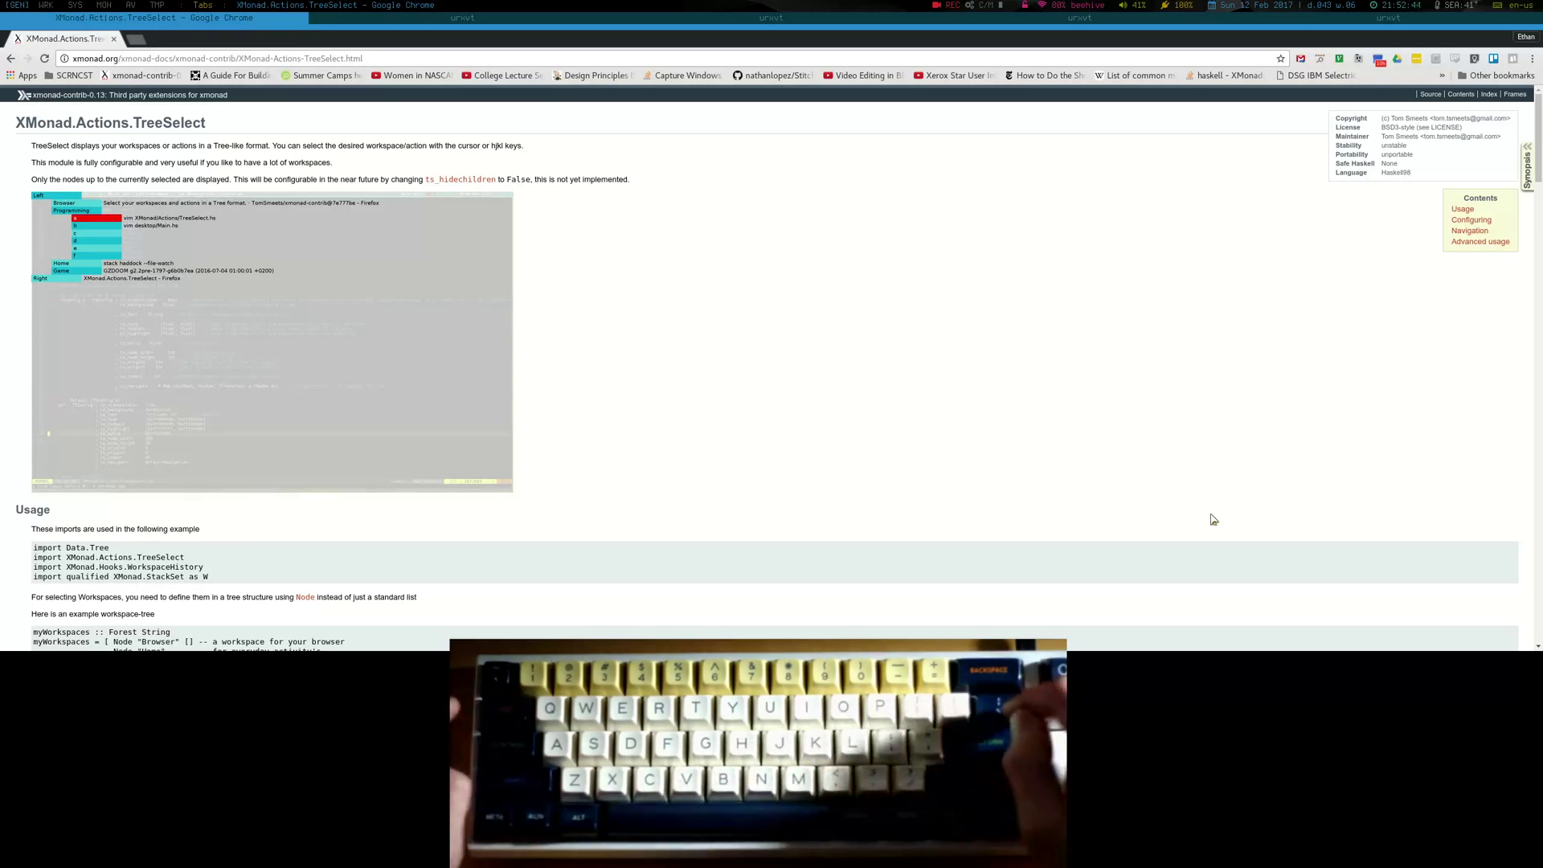
Step: Return the GEN workspace to the Flex Wide 3Col layout and cycle between the centre group's browser and terminal tabs
{"action": "key", "text": "super+space"}
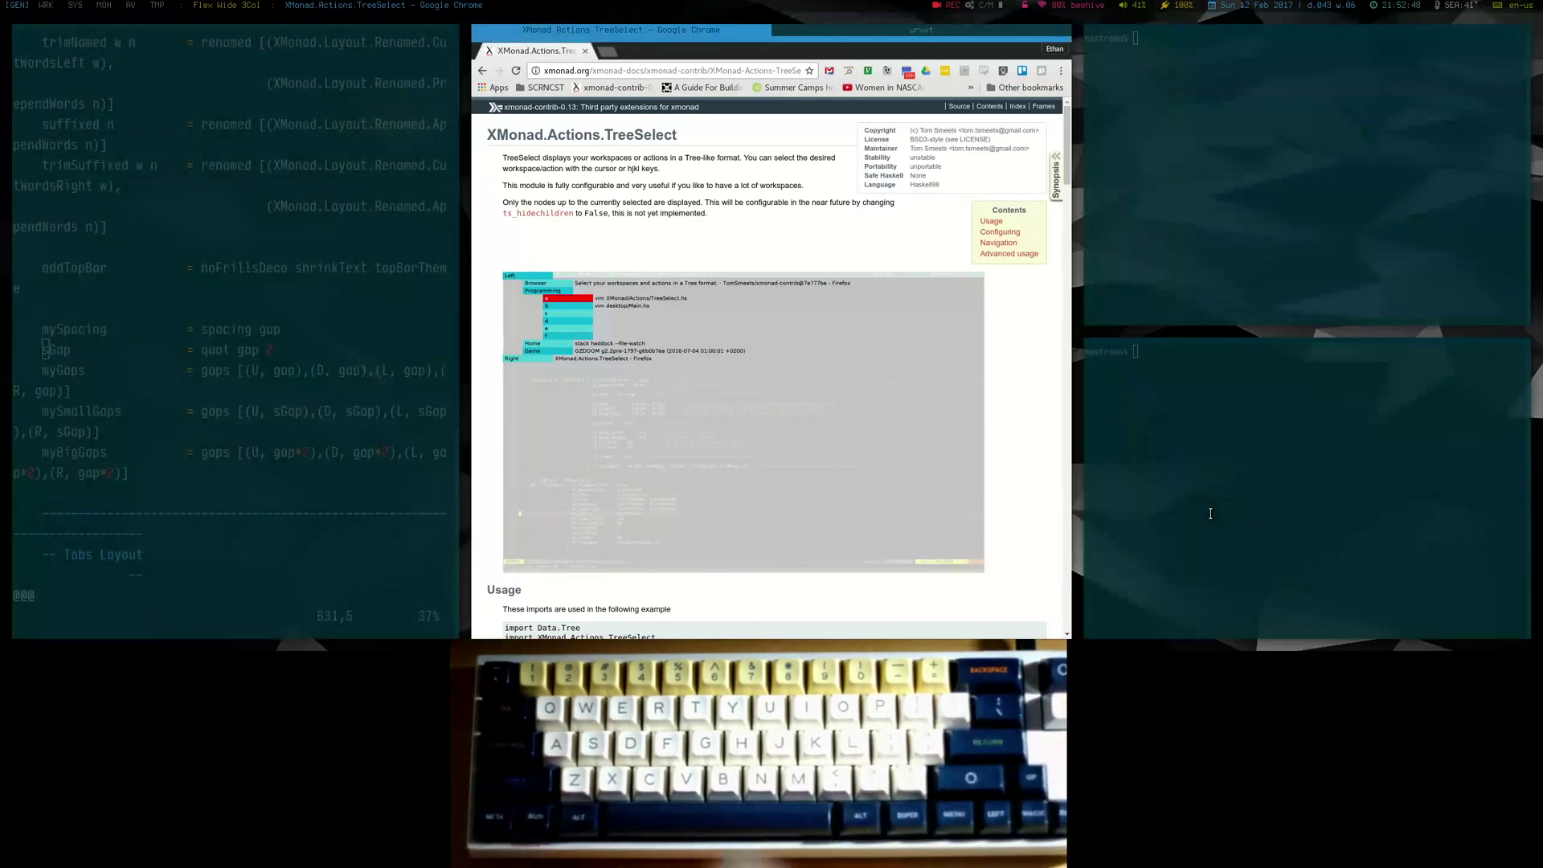
{"action": "key", "text": "super+semicolon"}
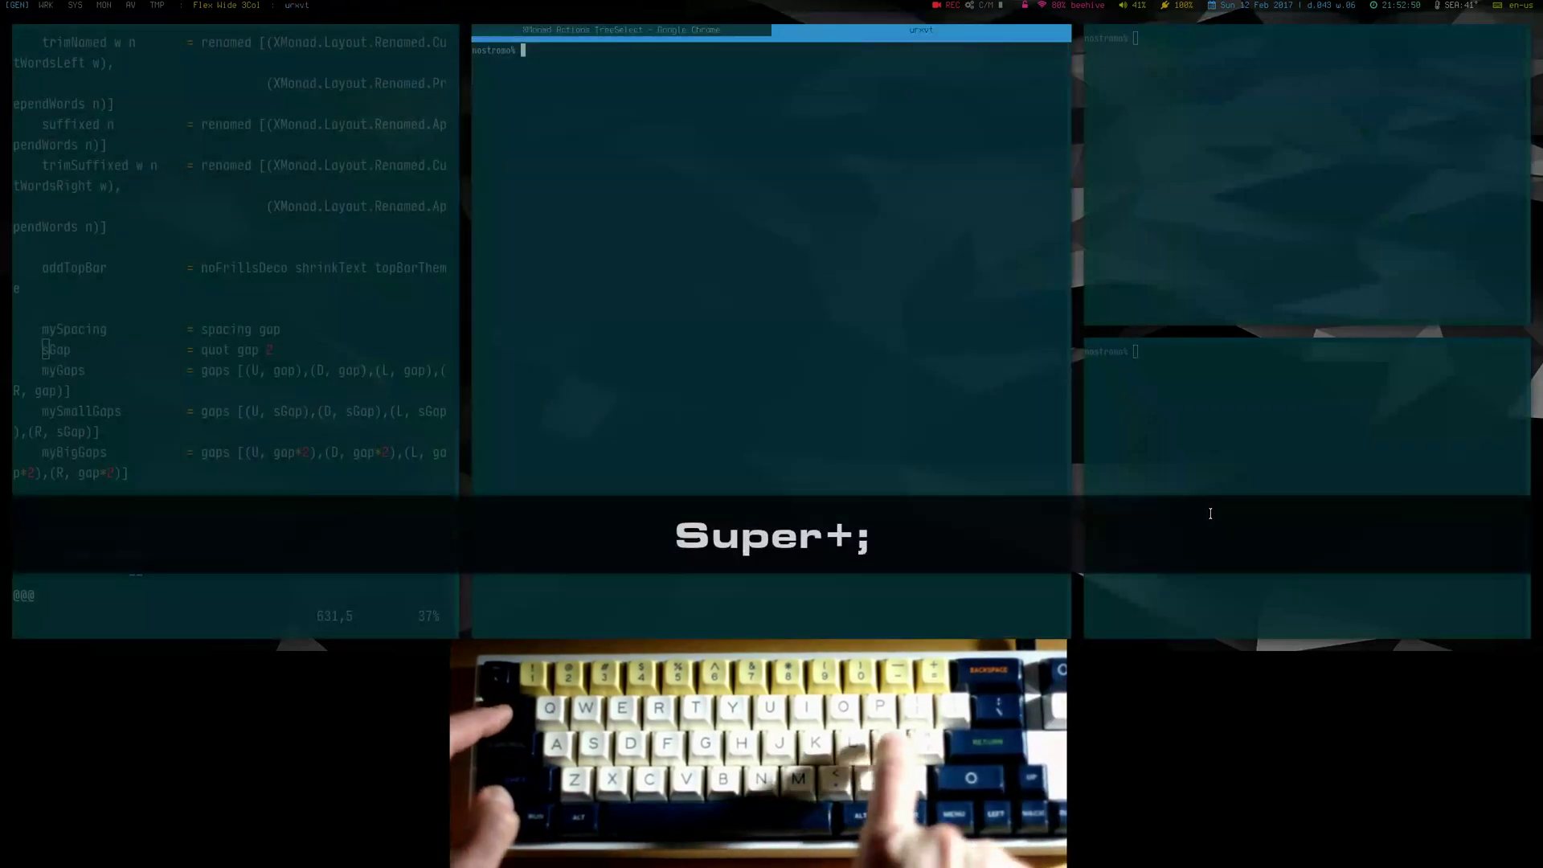
{"action": "key", "text": "super+semicolon"}
{"action": "key", "text": "super+semicolon"}
{"action": "key", "text": "super+semicolon"}
{"action": "key", "text": "super+semicolon"}
{"action": "key", "text": "super+semicolon"}
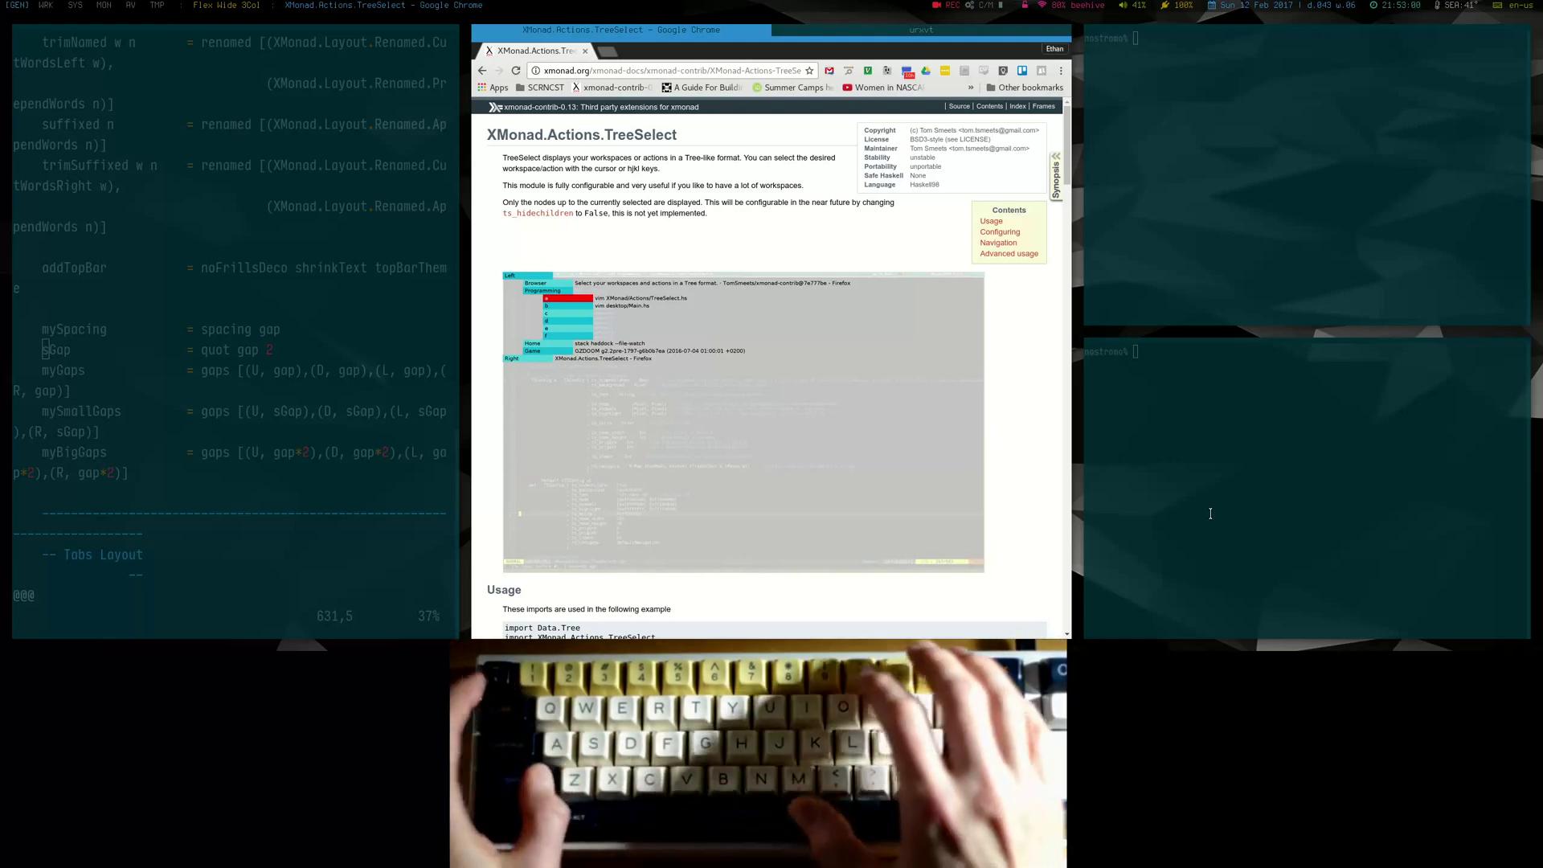
Step: Switch the GEN workspace from Flex Wide 3Col to the Tabs layout and cycle through the terminal tabs back to the browser
{"action": "key", "text": "super+Tab"}
{"action": "key", "text": "super+Tab"}
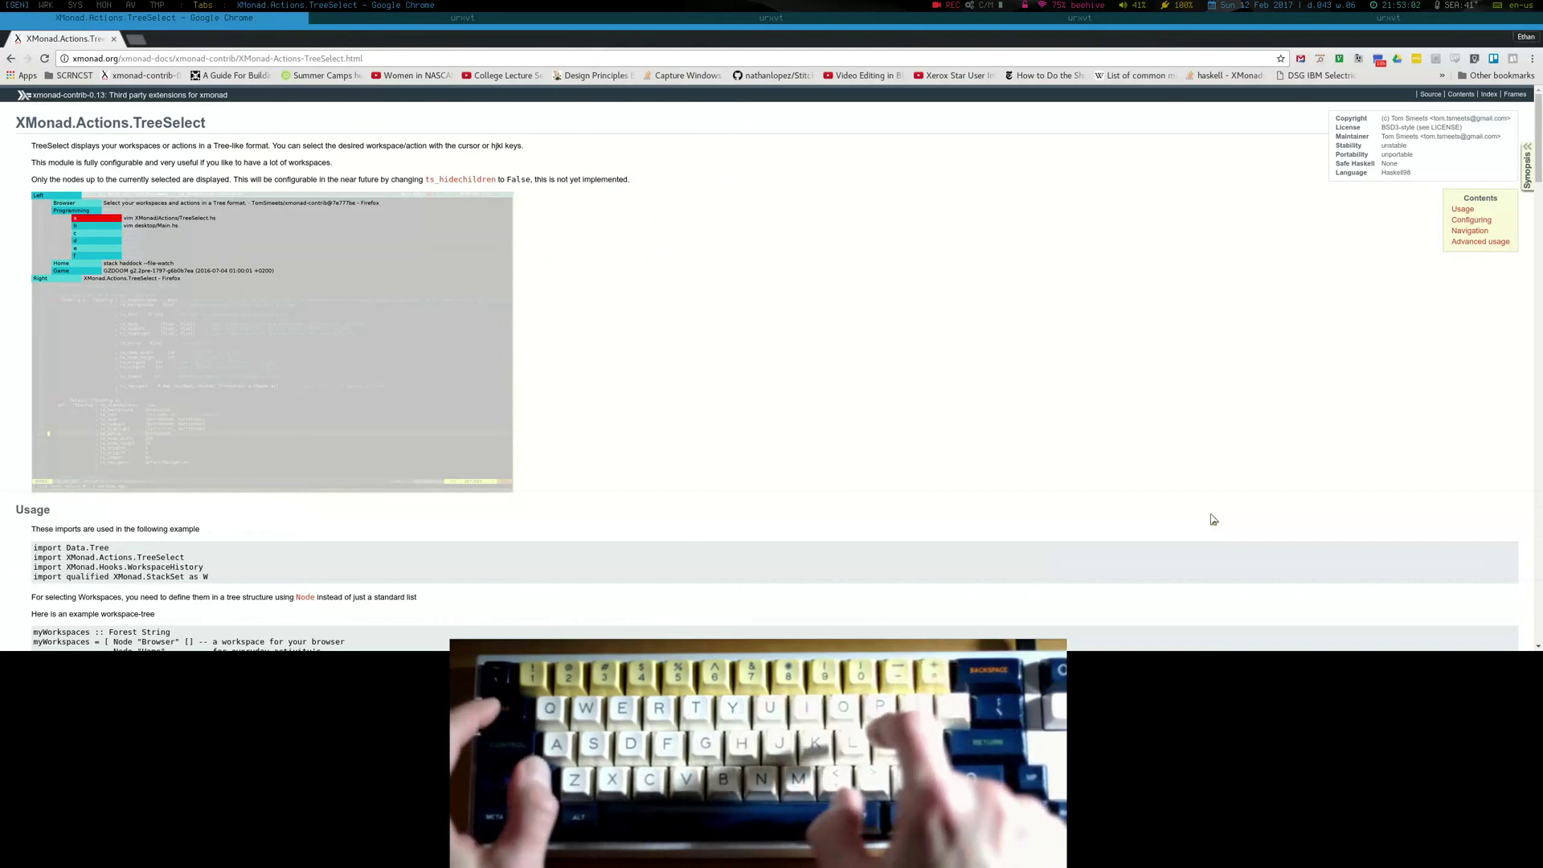
{"action": "key", "text": "super+semicolon"}
{"action": "key", "text": "super+semicolon"}
{"action": "key", "text": "super+semicolon"}
{"action": "key", "text": "super+semicolon"}
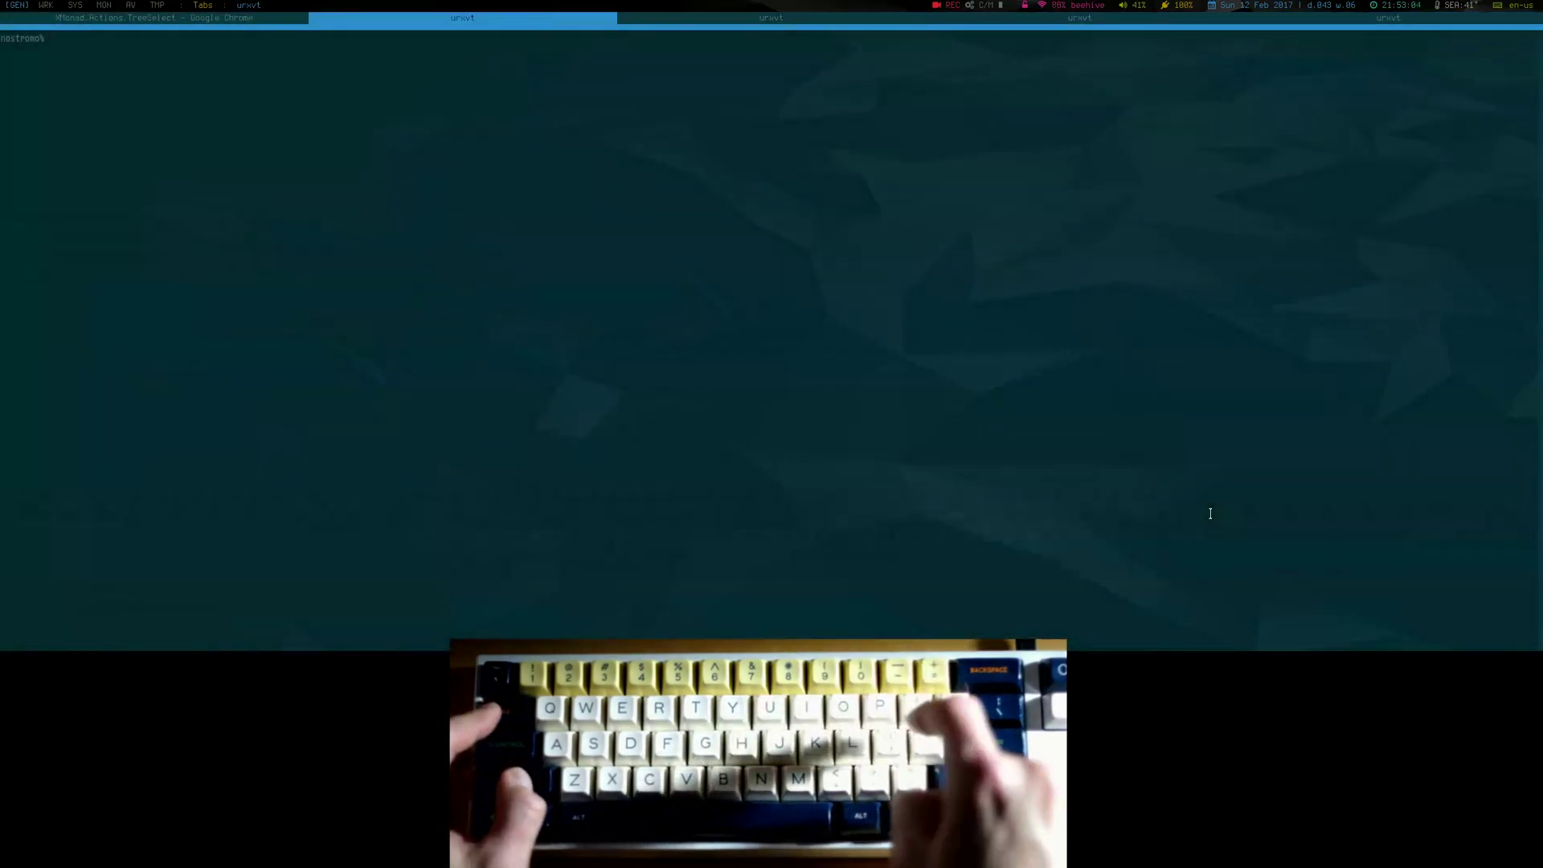
{"action": "key", "text": "super+semicolon"}
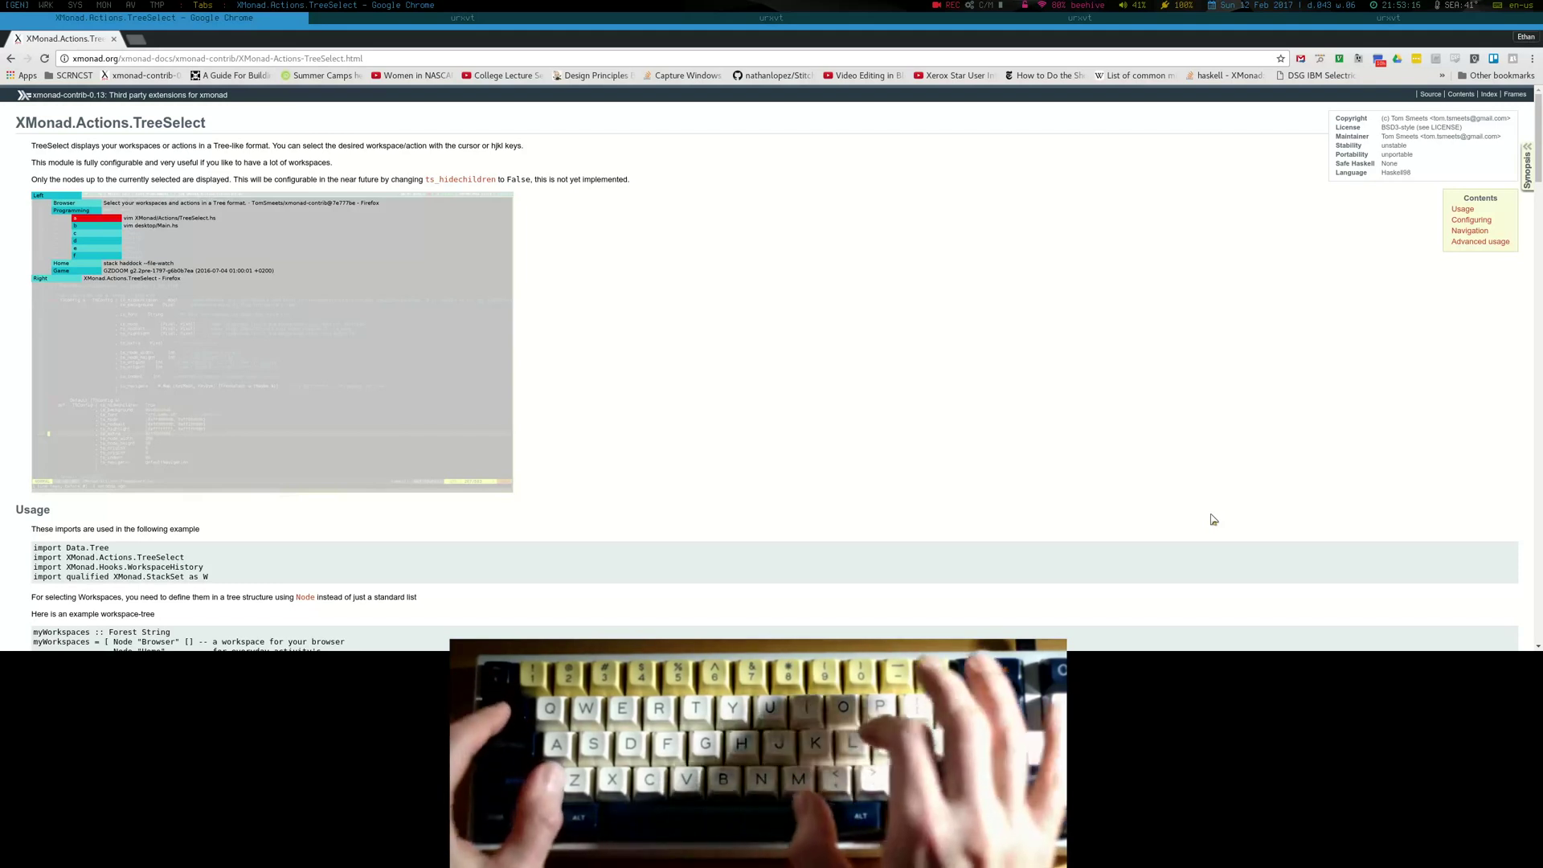
{"action": "key", "text": "super+space"}
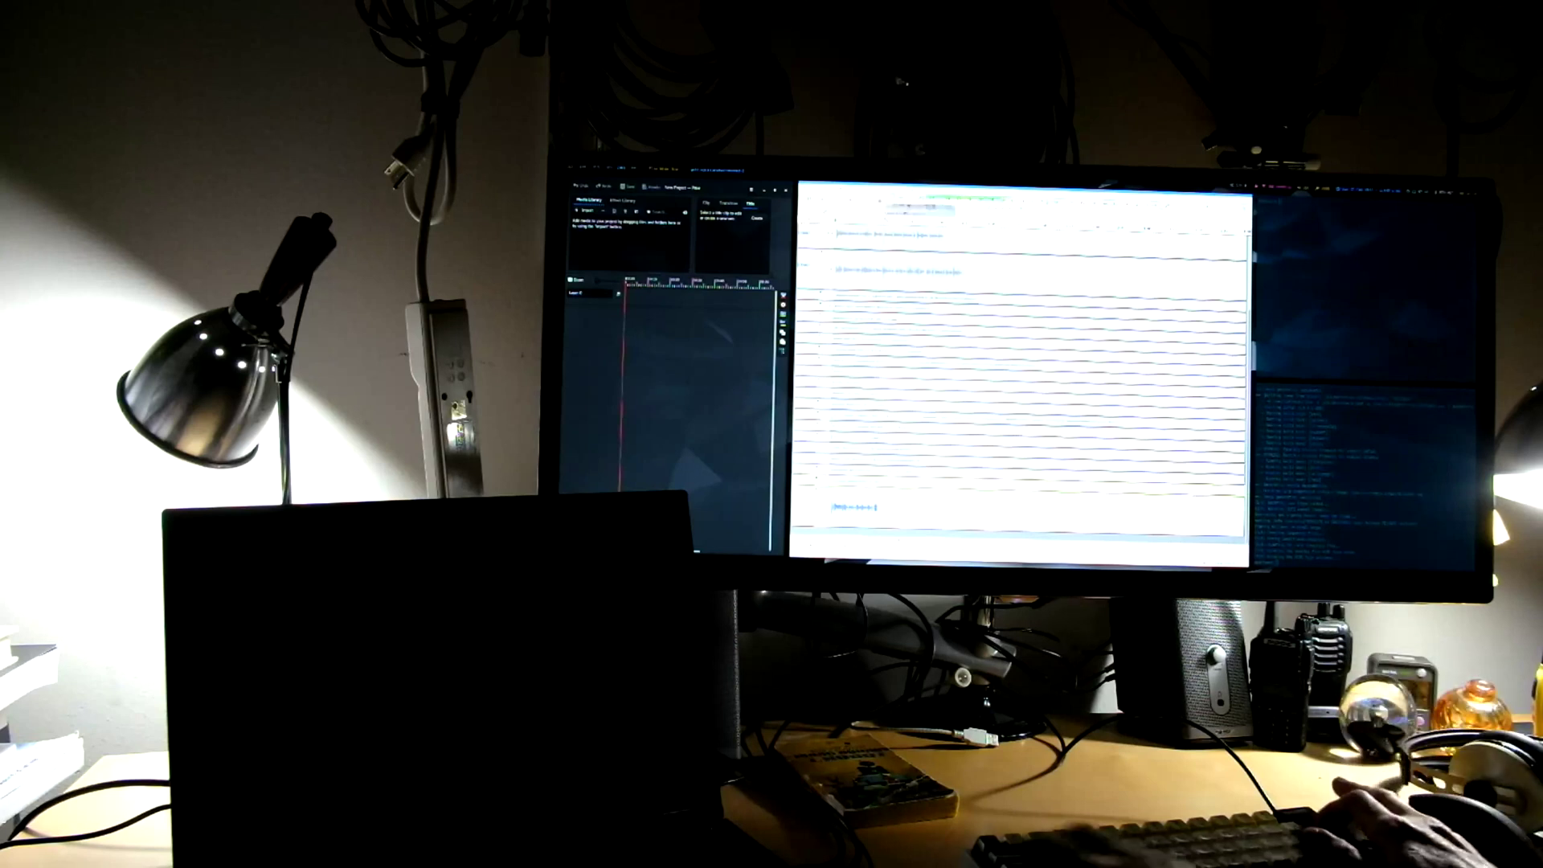
{"action": "key", "text": "super+s"}
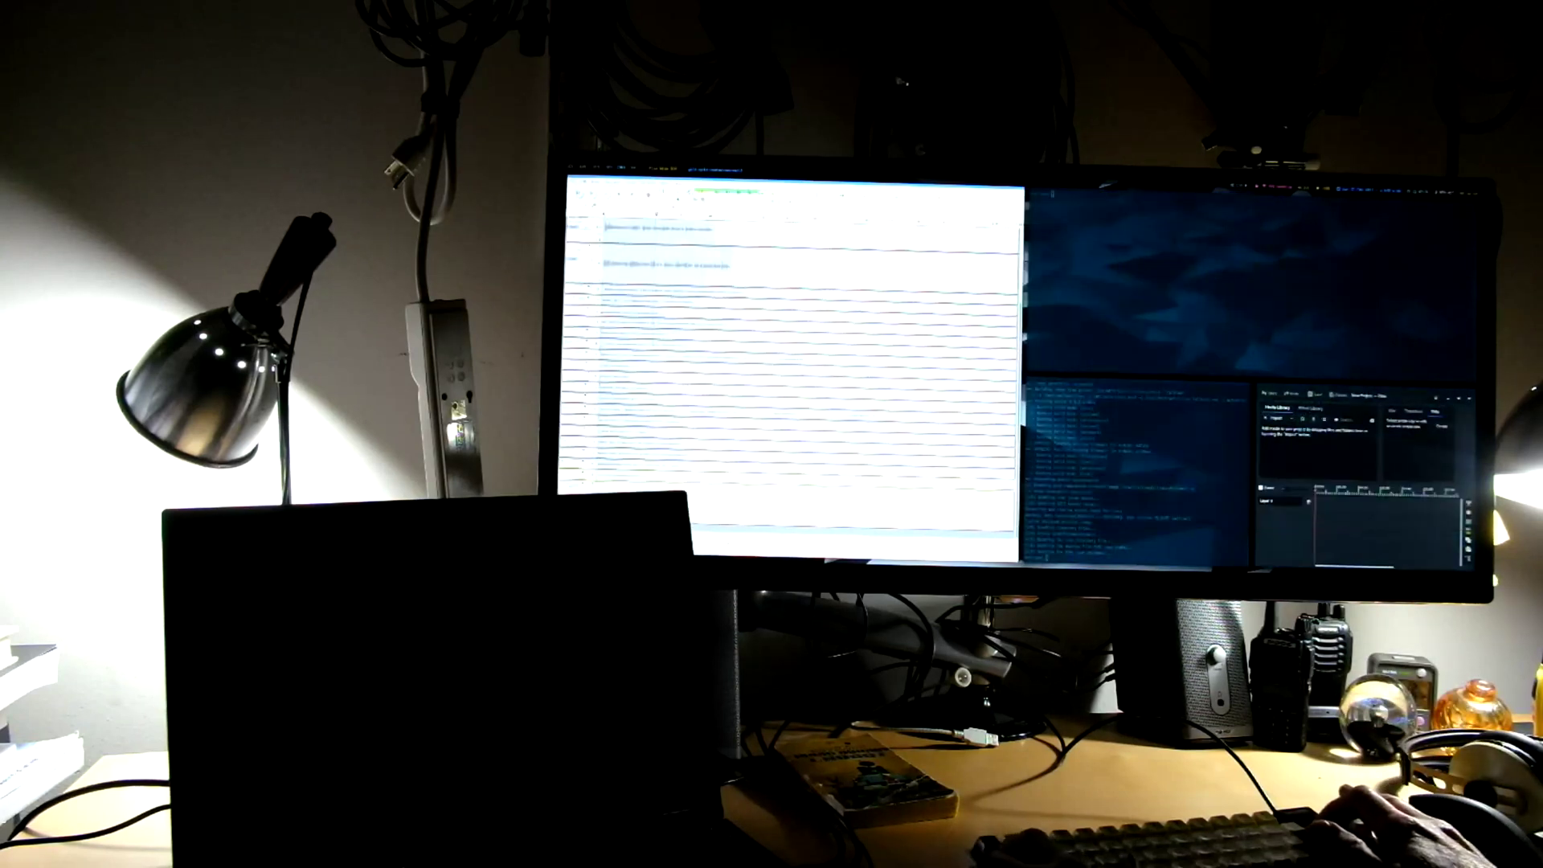
{"action": "key", "text": "super+s"}
{"action": "key", "text": "super+s"}
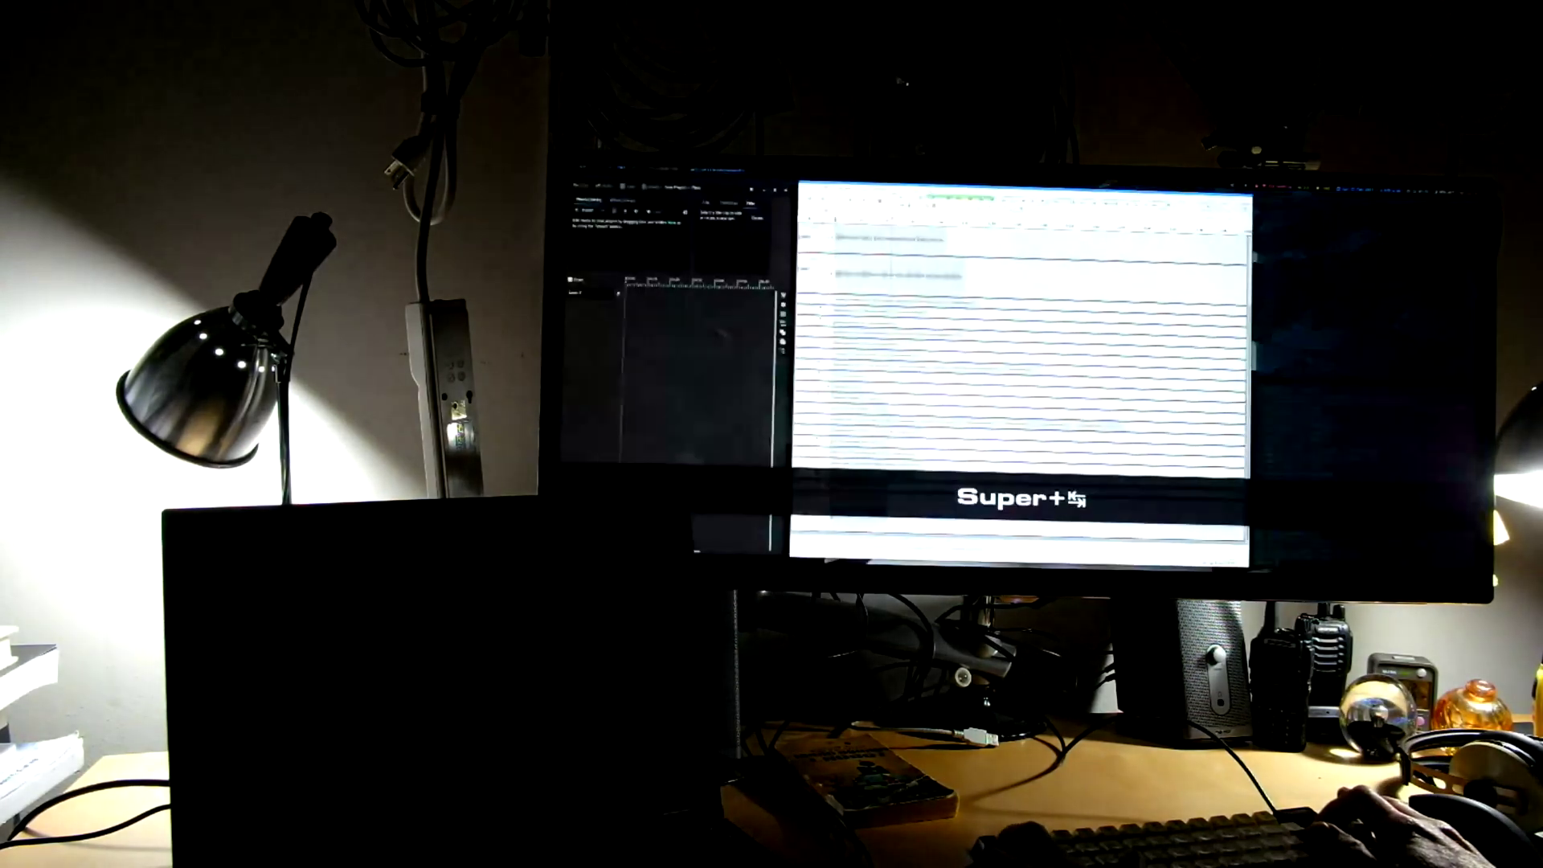
{"action": "key", "text": "super+s"}
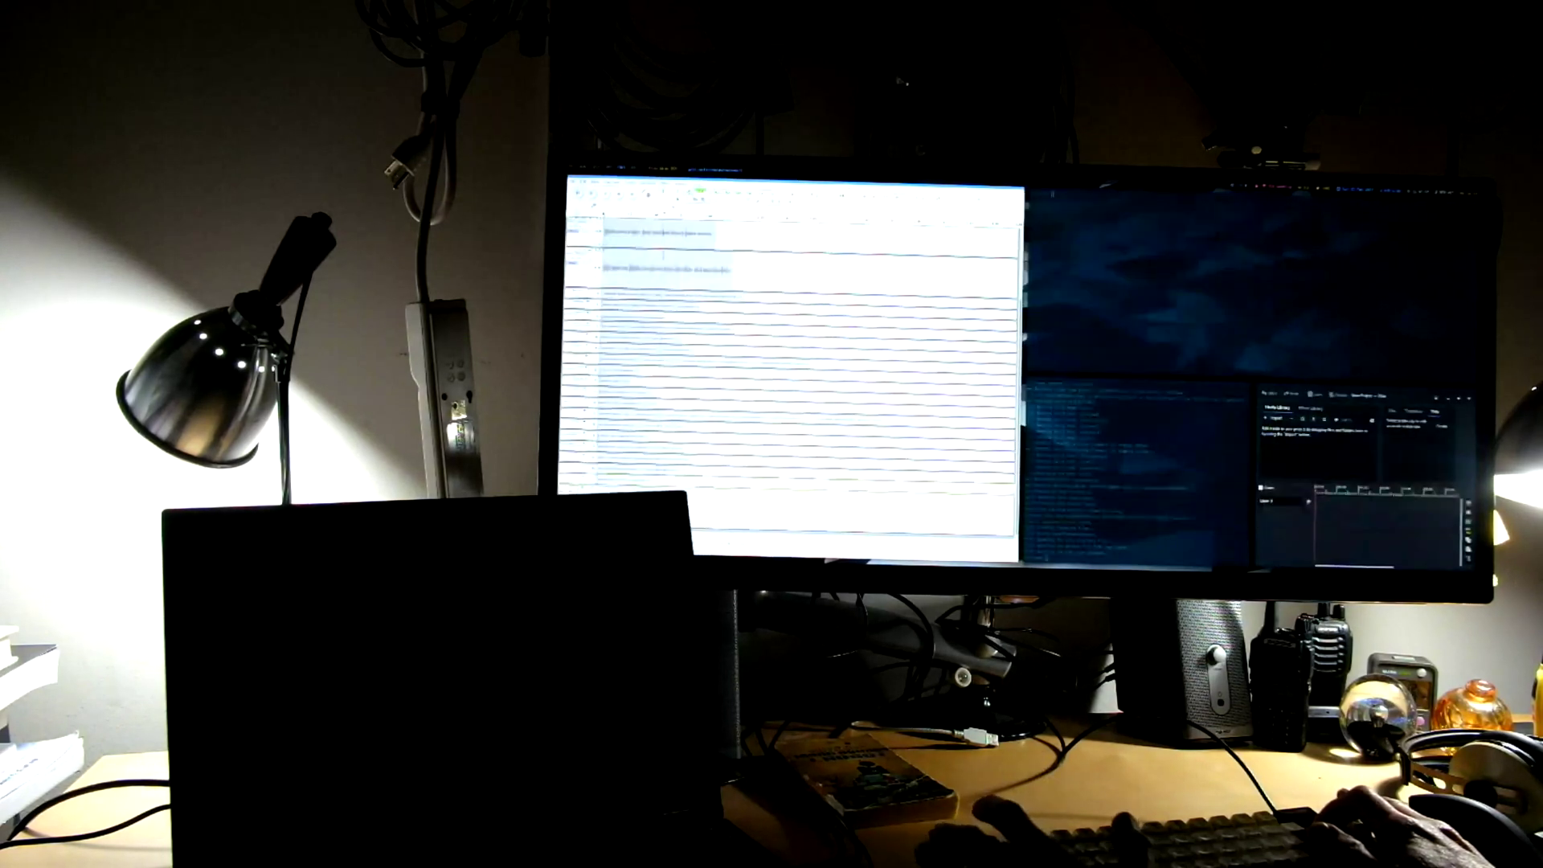
{"action": "key", "text": "super+s"}
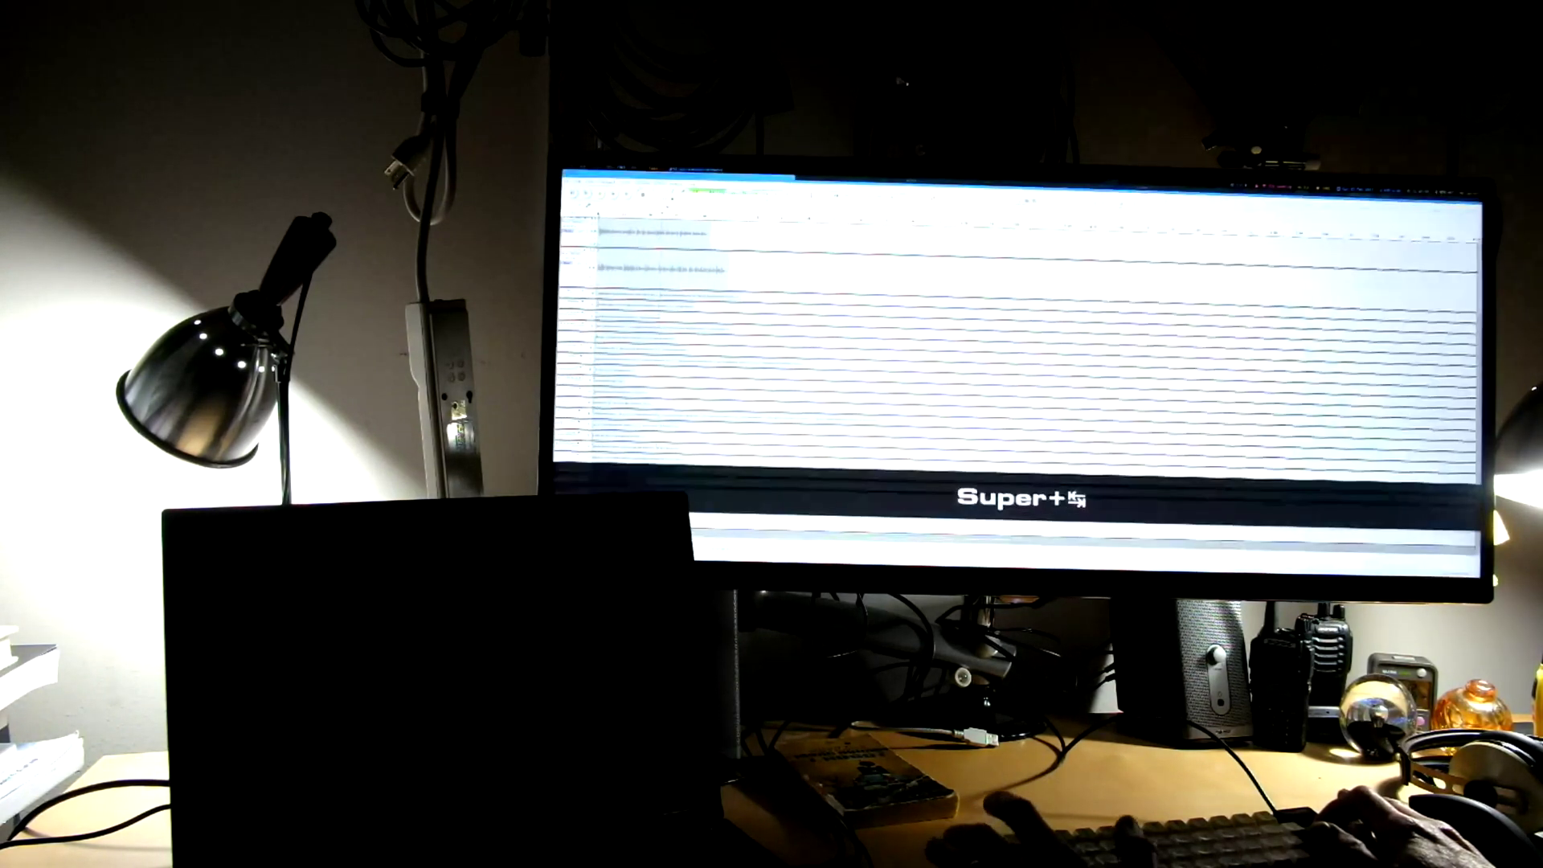
{"action": "key", "text": "super+s"}
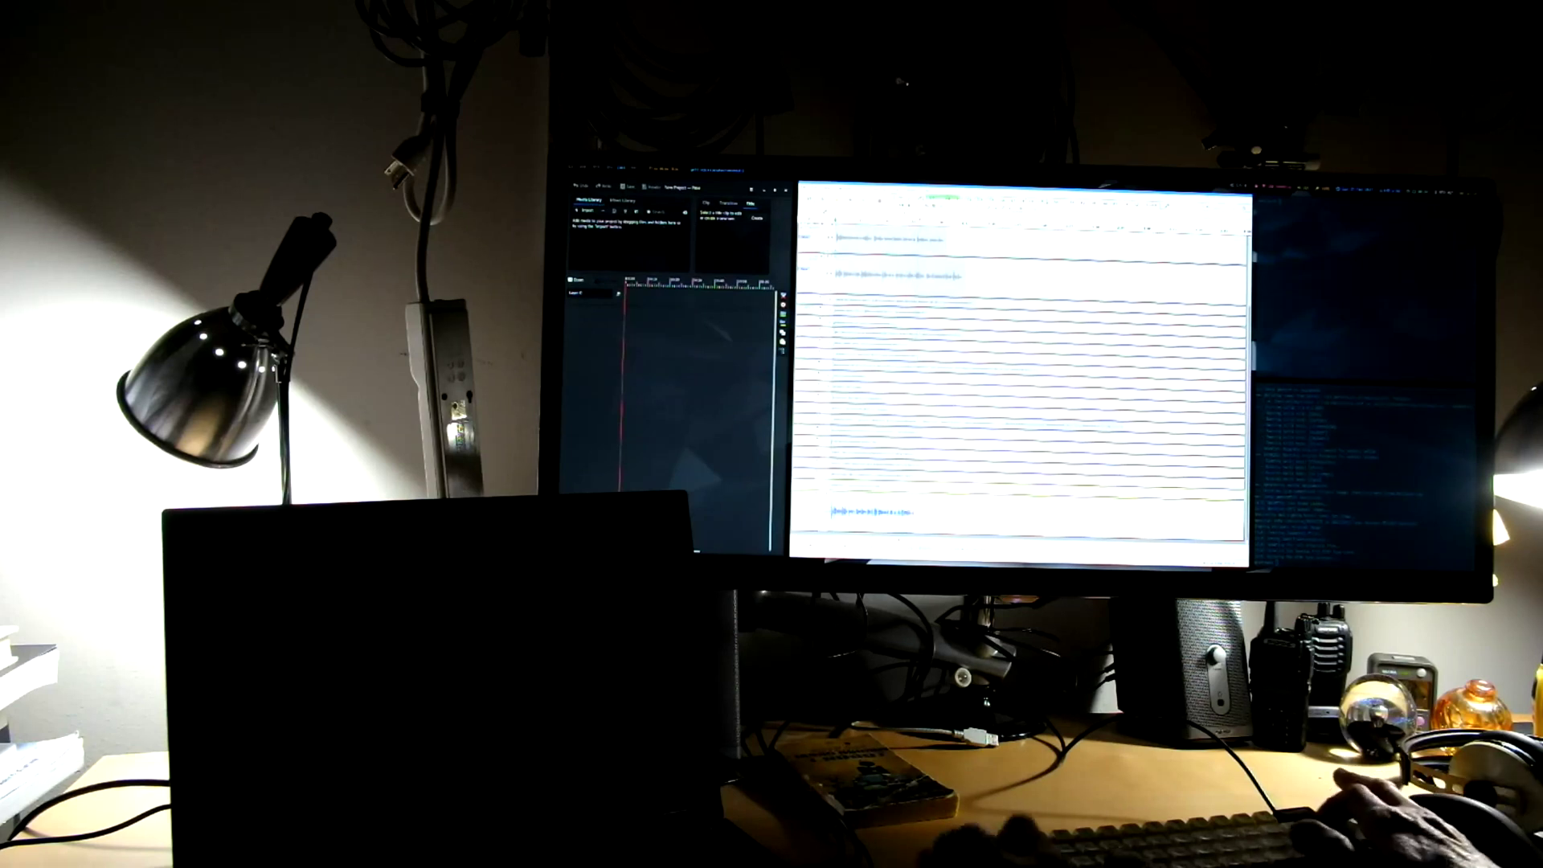
{"action": "key", "text": "super+s"}
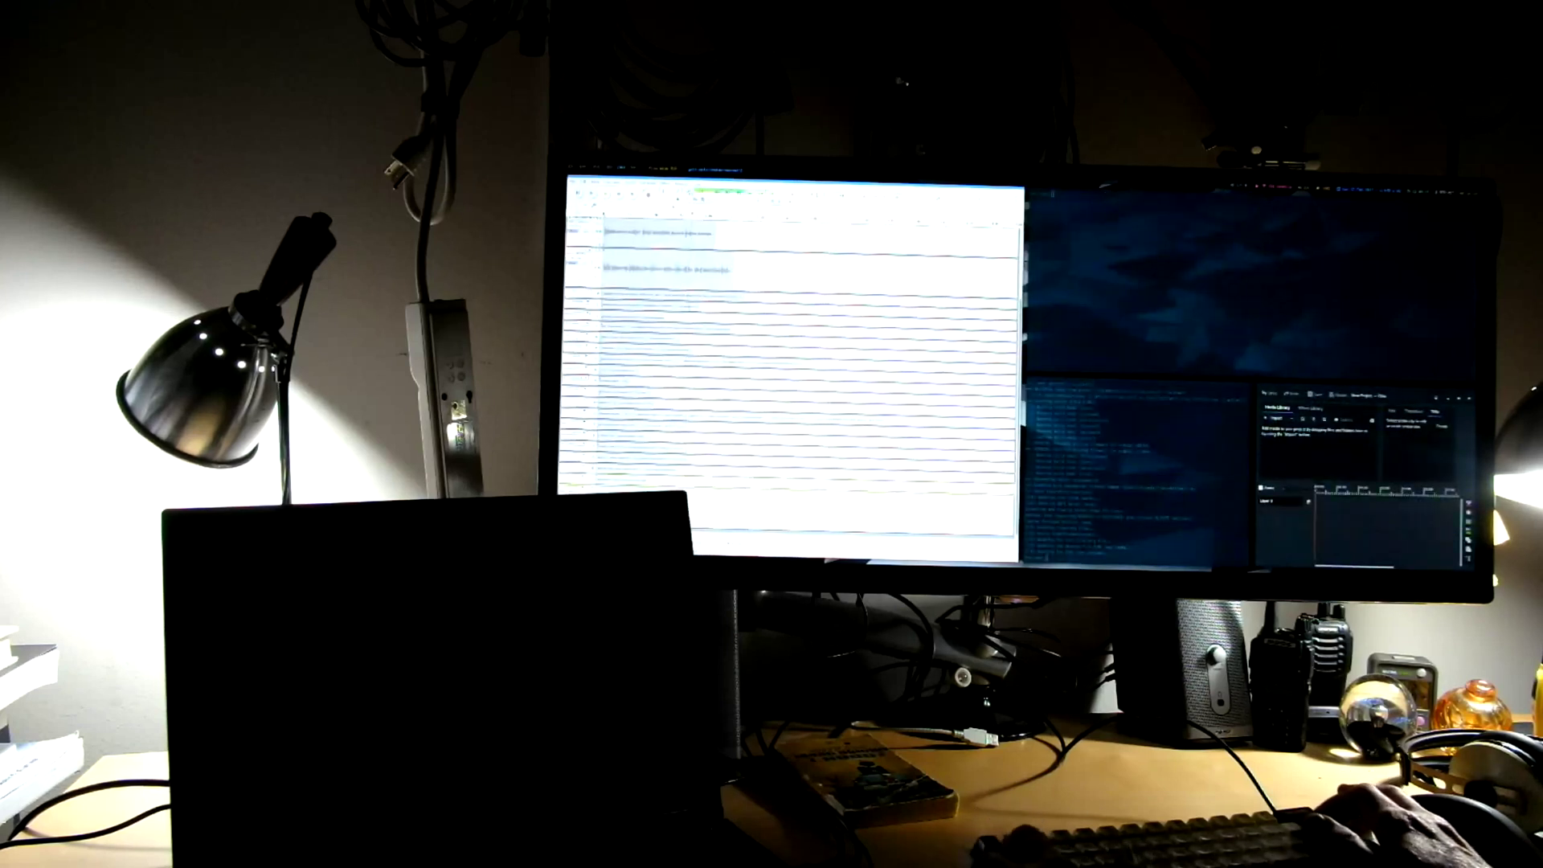
{"action": "key", "text": "super+s"}
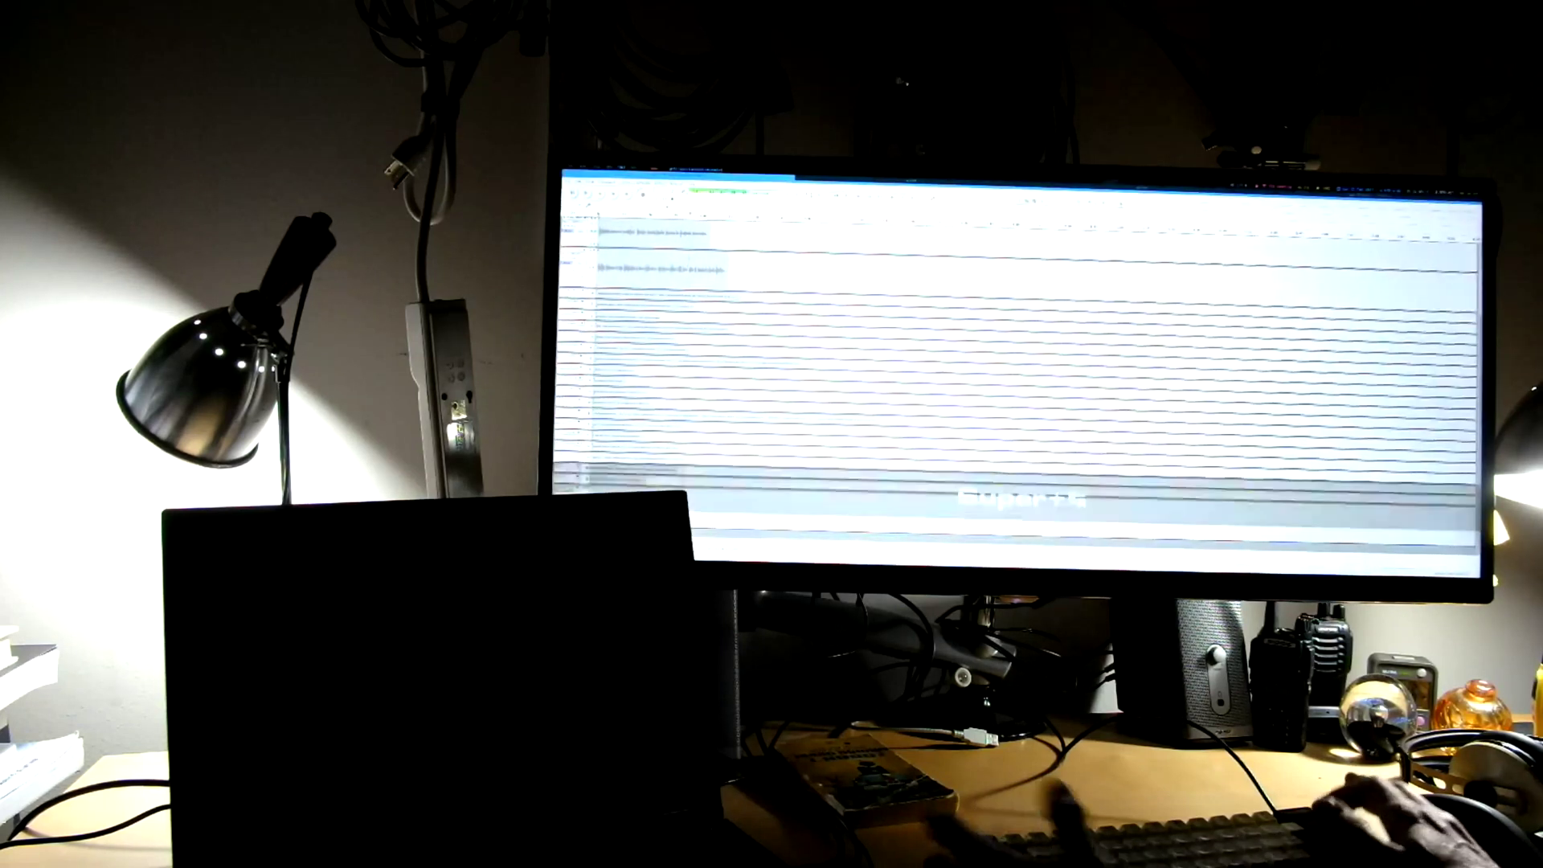
{"action": "key", "text": "super+s"}
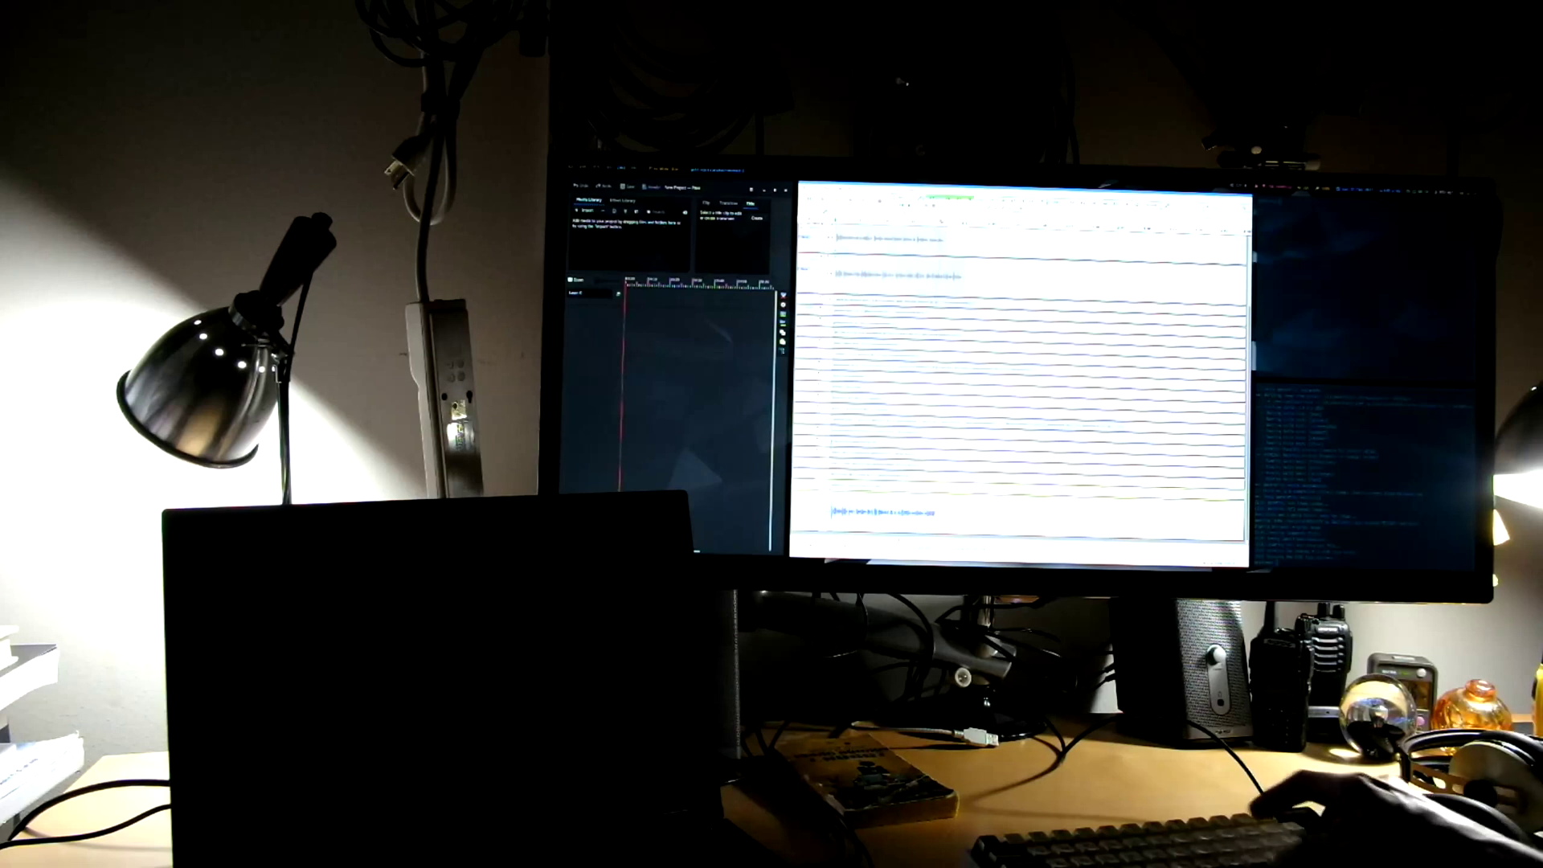
{"action": "key", "text": "super+o"}
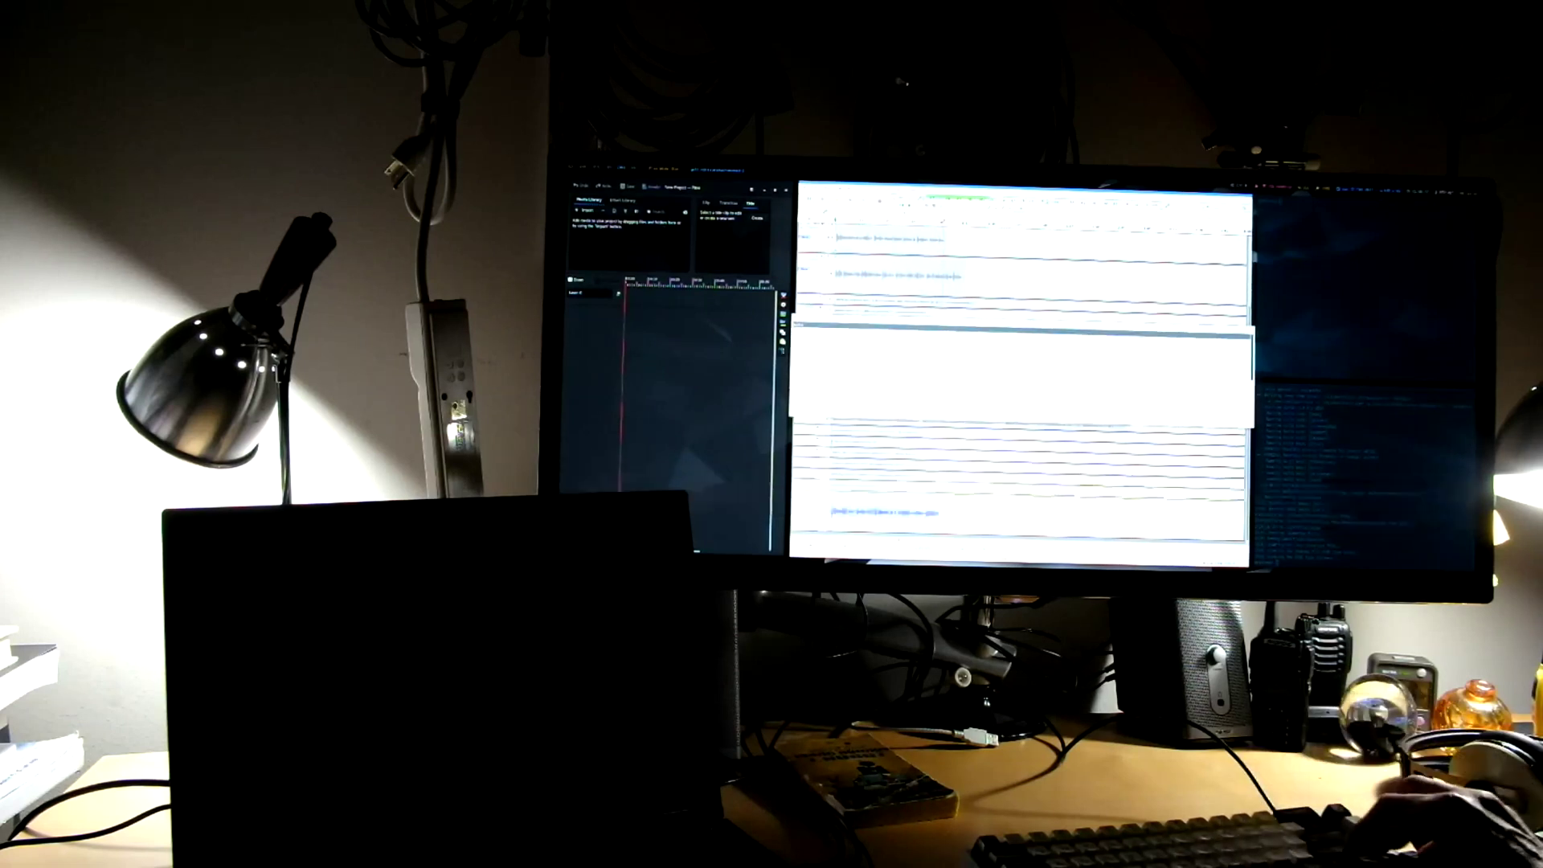
{"action": "key", "text": "Down"}
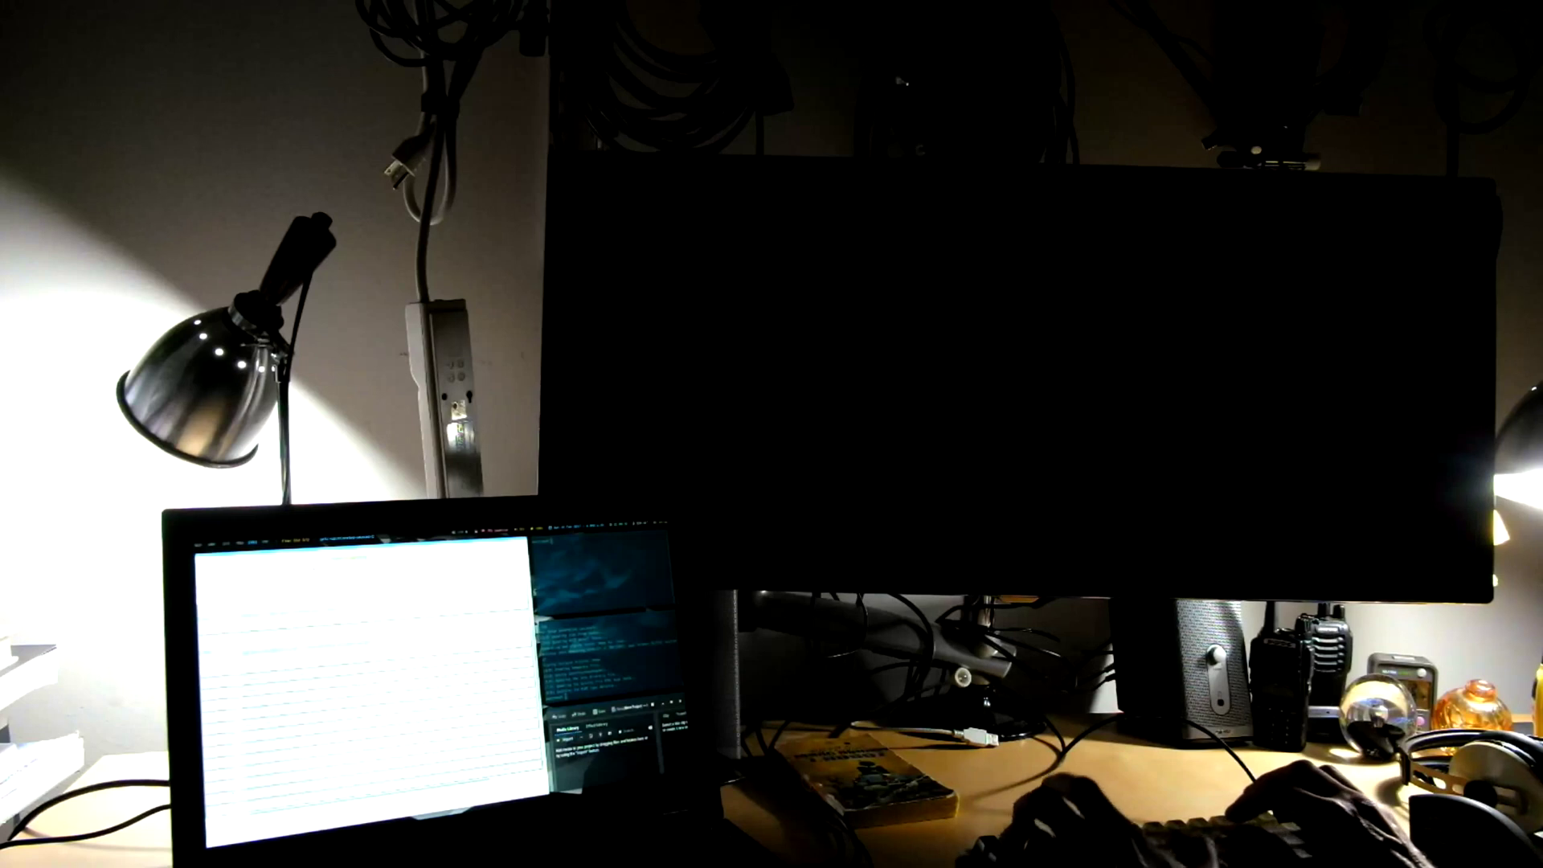
{"action": "key", "text": "super+h"}
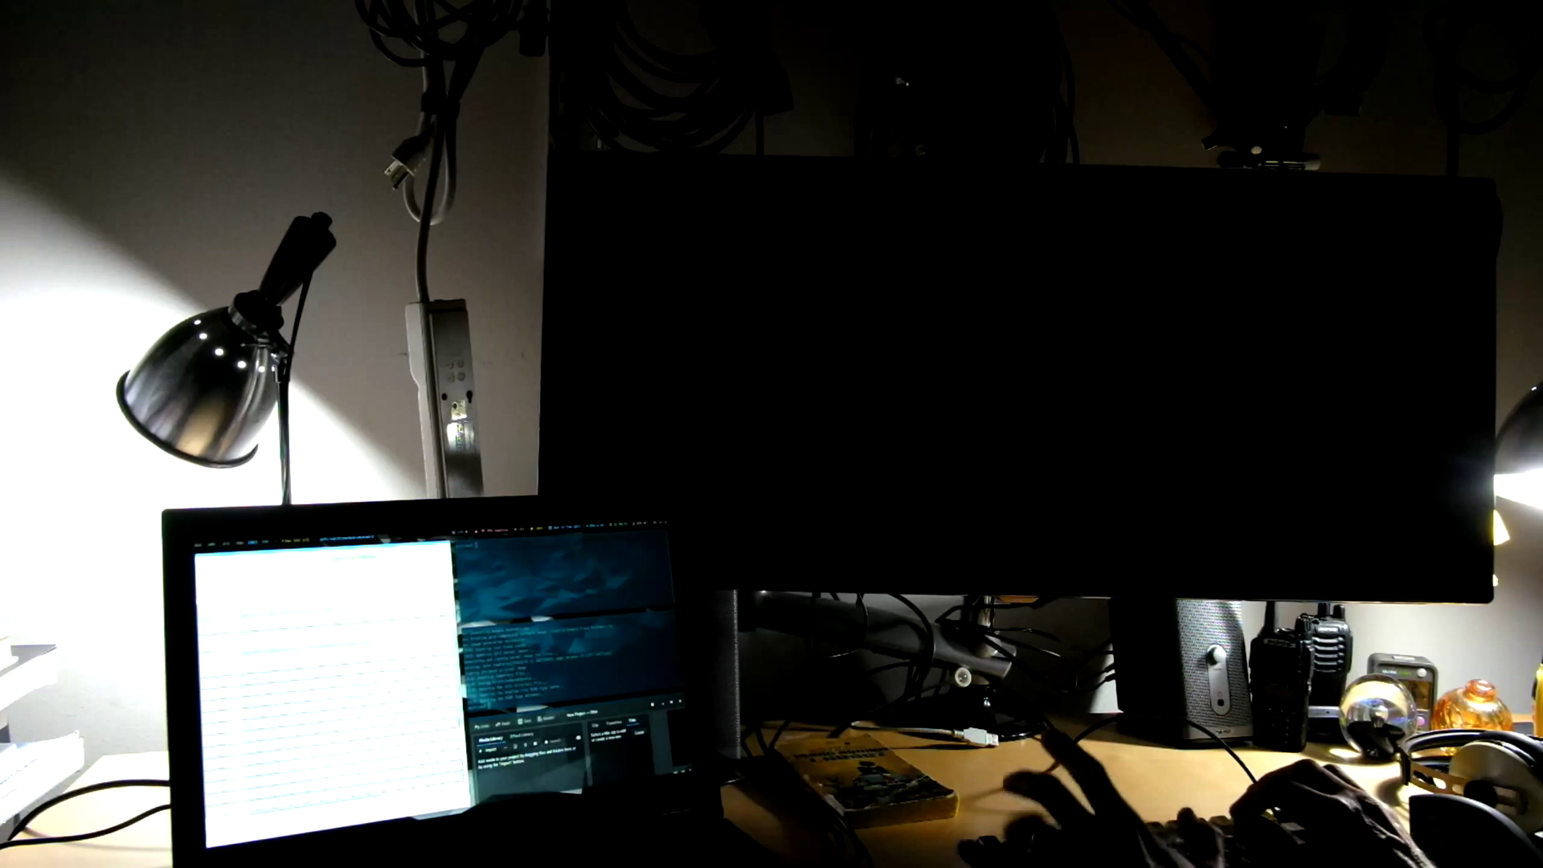
{"action": "key", "text": "super+Up"}
{"action": "key", "text": "super+Down"}
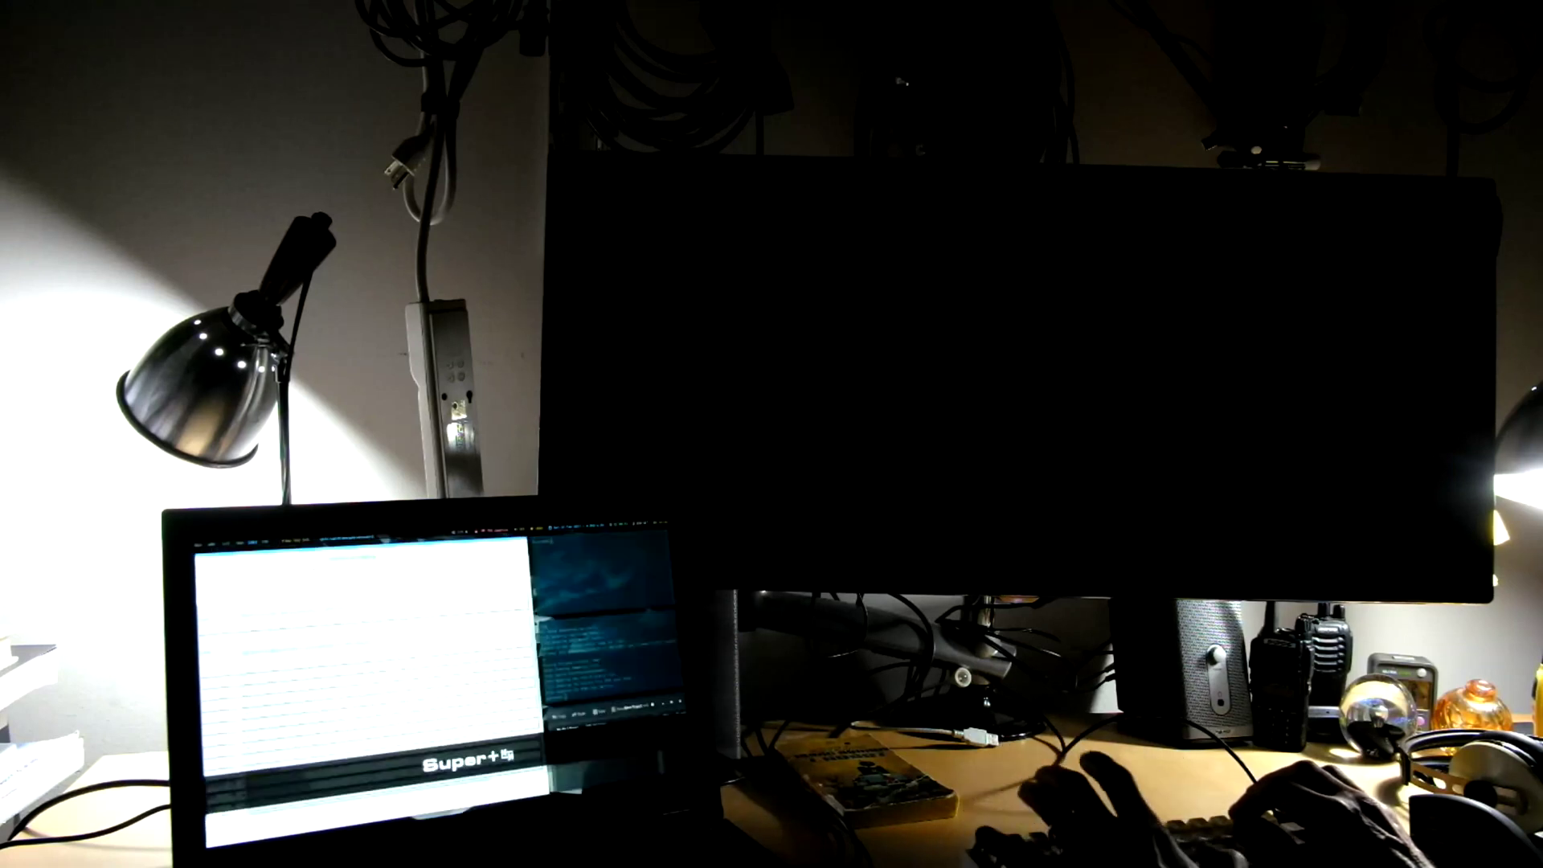
{"action": "key", "text": "super+i"}
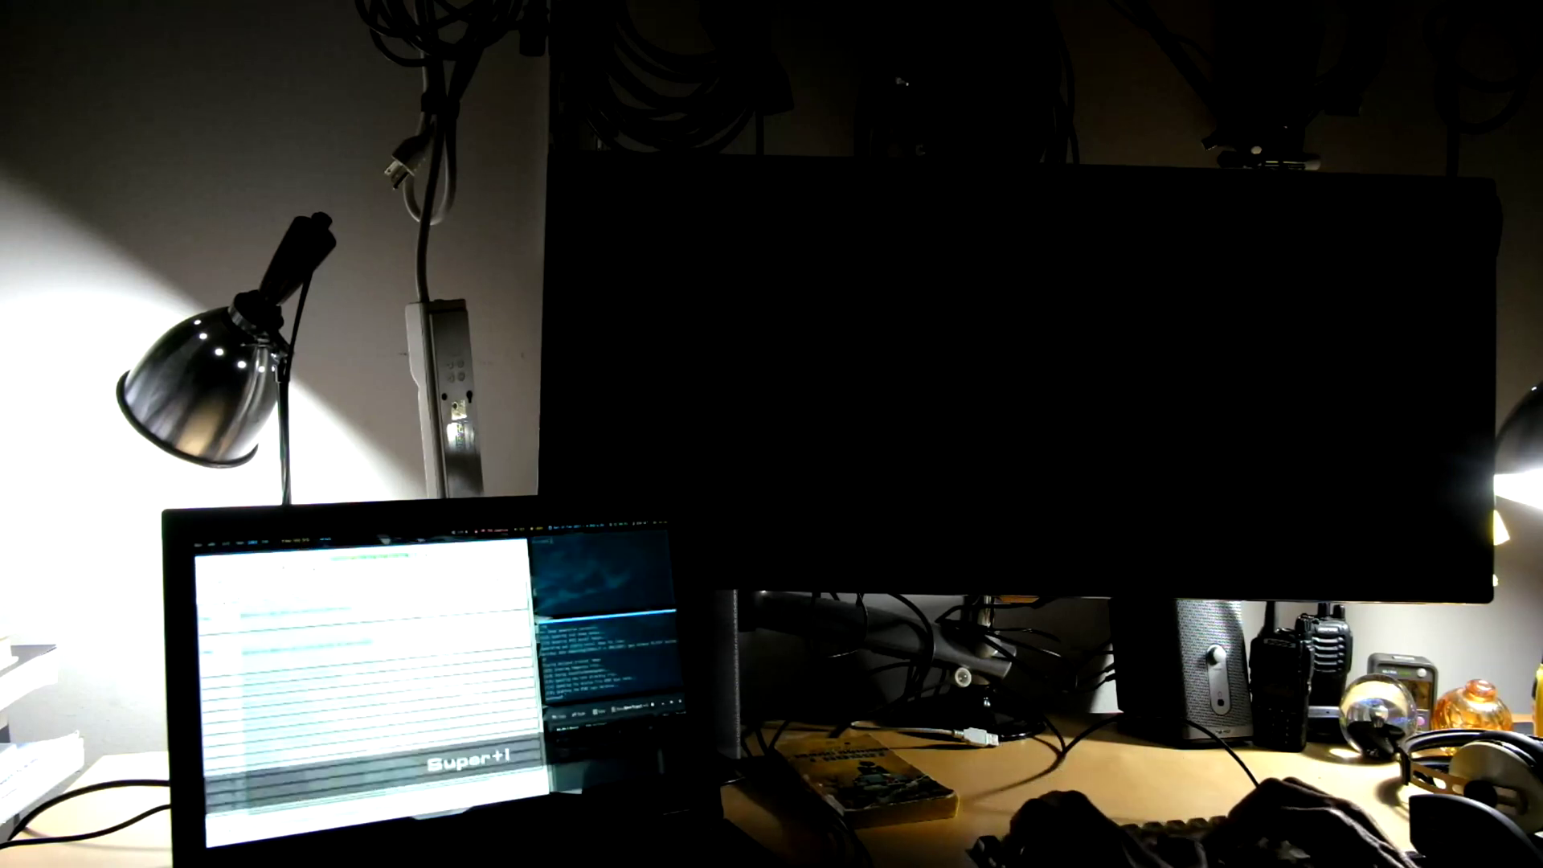
{"action": "key", "text": "super+Return"}
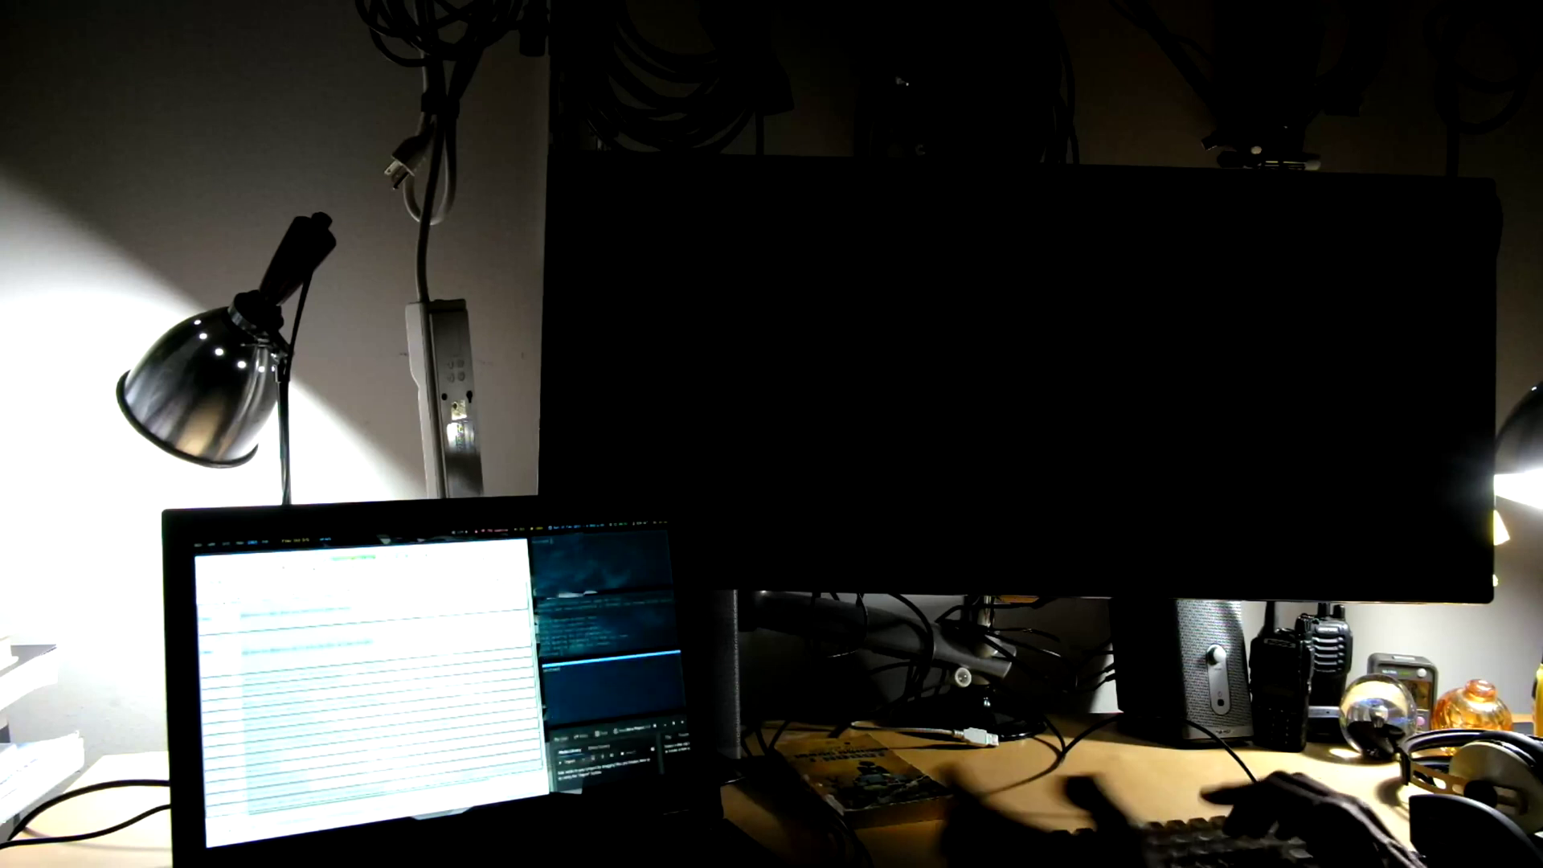
{"action": "key", "text": "ctrl+super+k"}
{"action": "key", "text": "ctrl+super+k"}
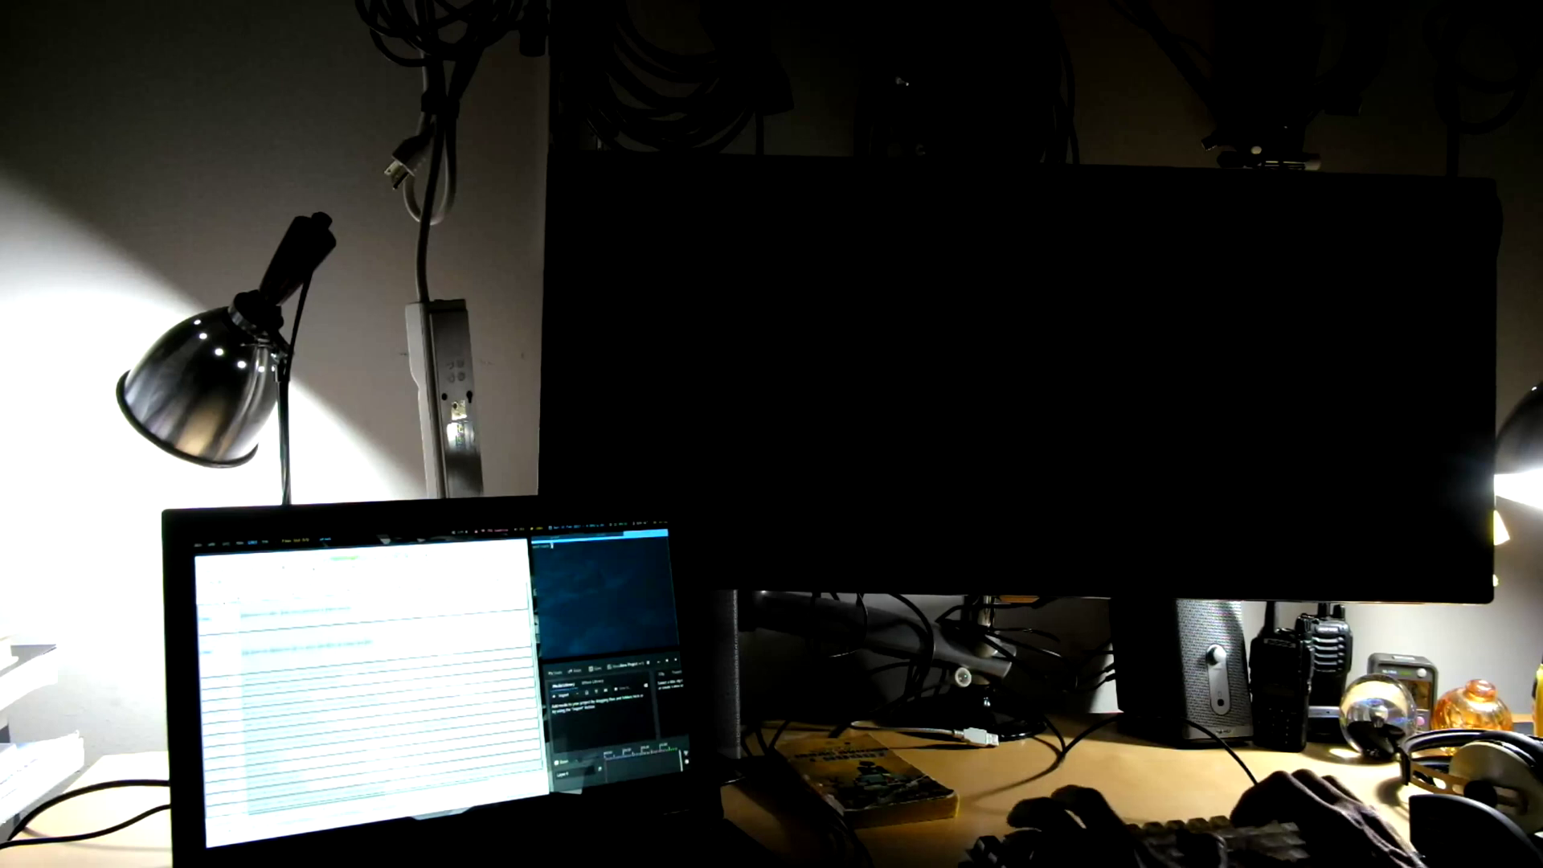
{"action": "key", "text": "super+Return"}
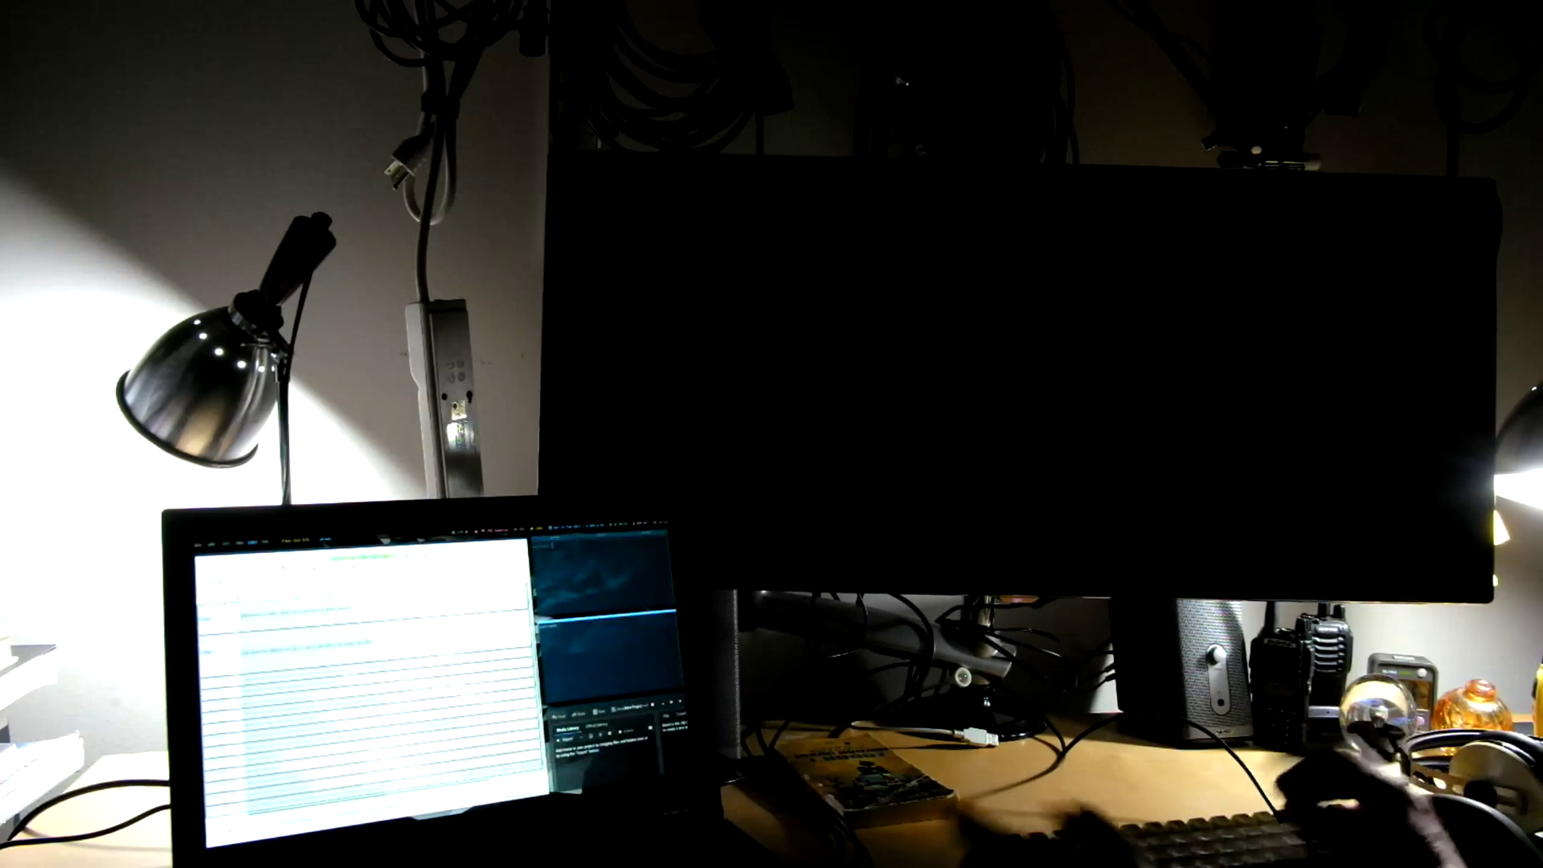
{"action": "key", "text": "super+2"}
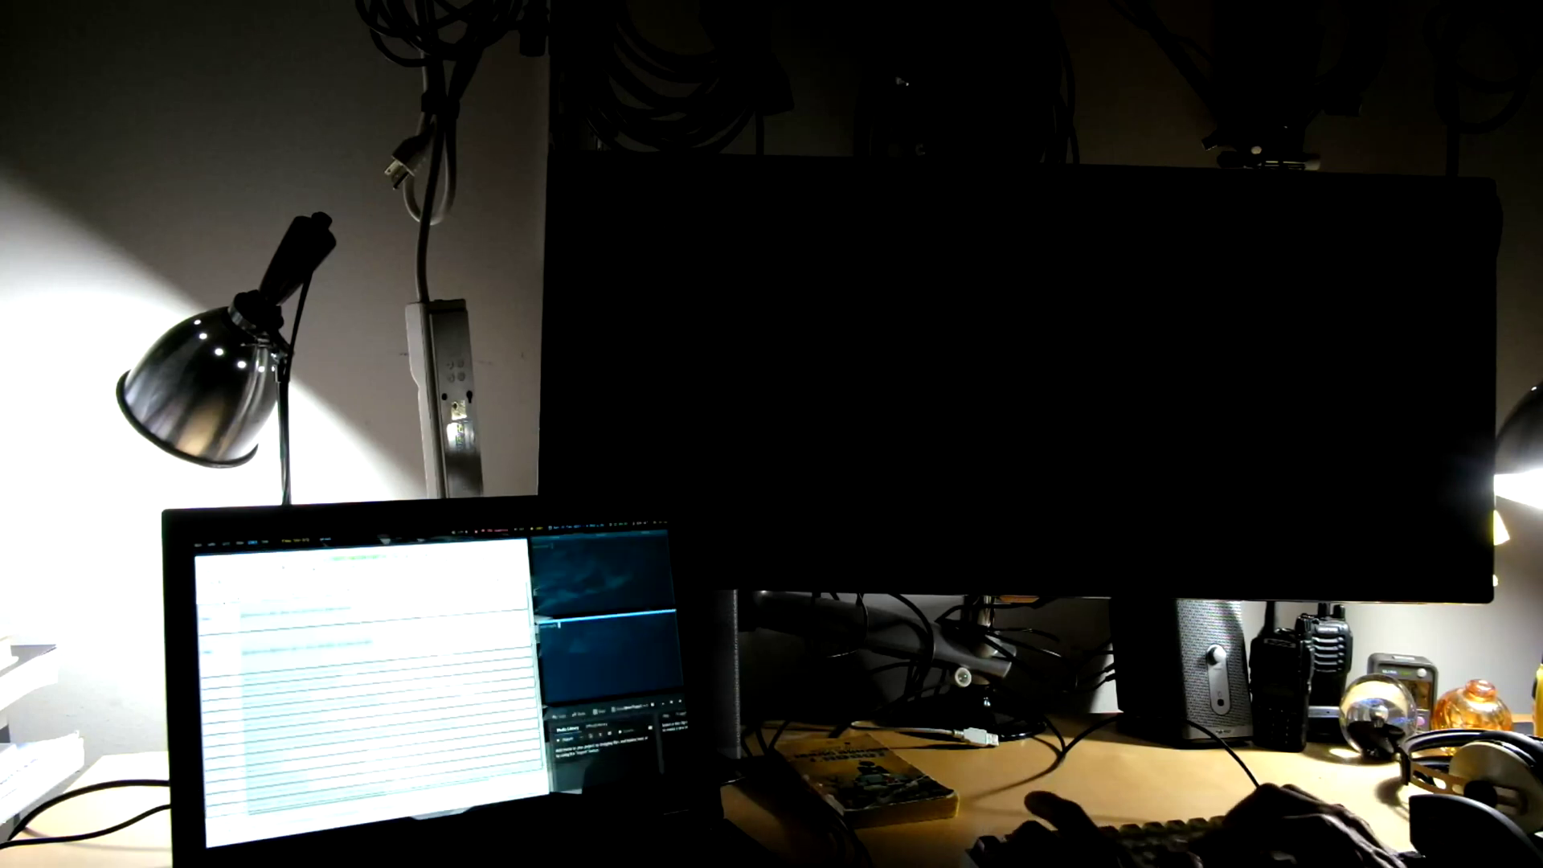
{"action": "key", "text": "super+k"}
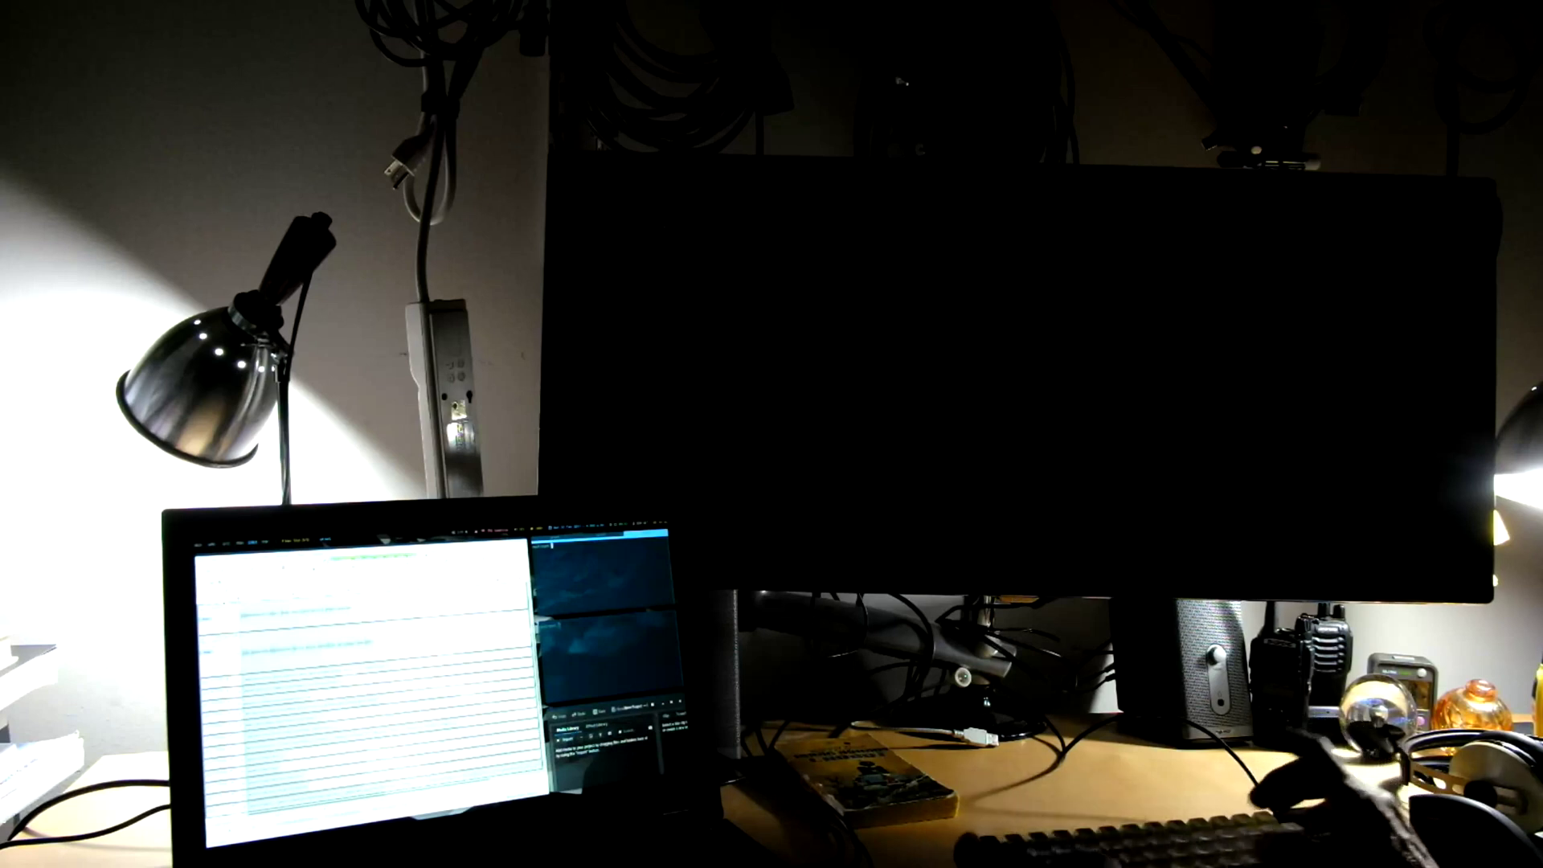
{"action": "key", "text": "super+q"}
{"action": "key", "text": "super+q"}
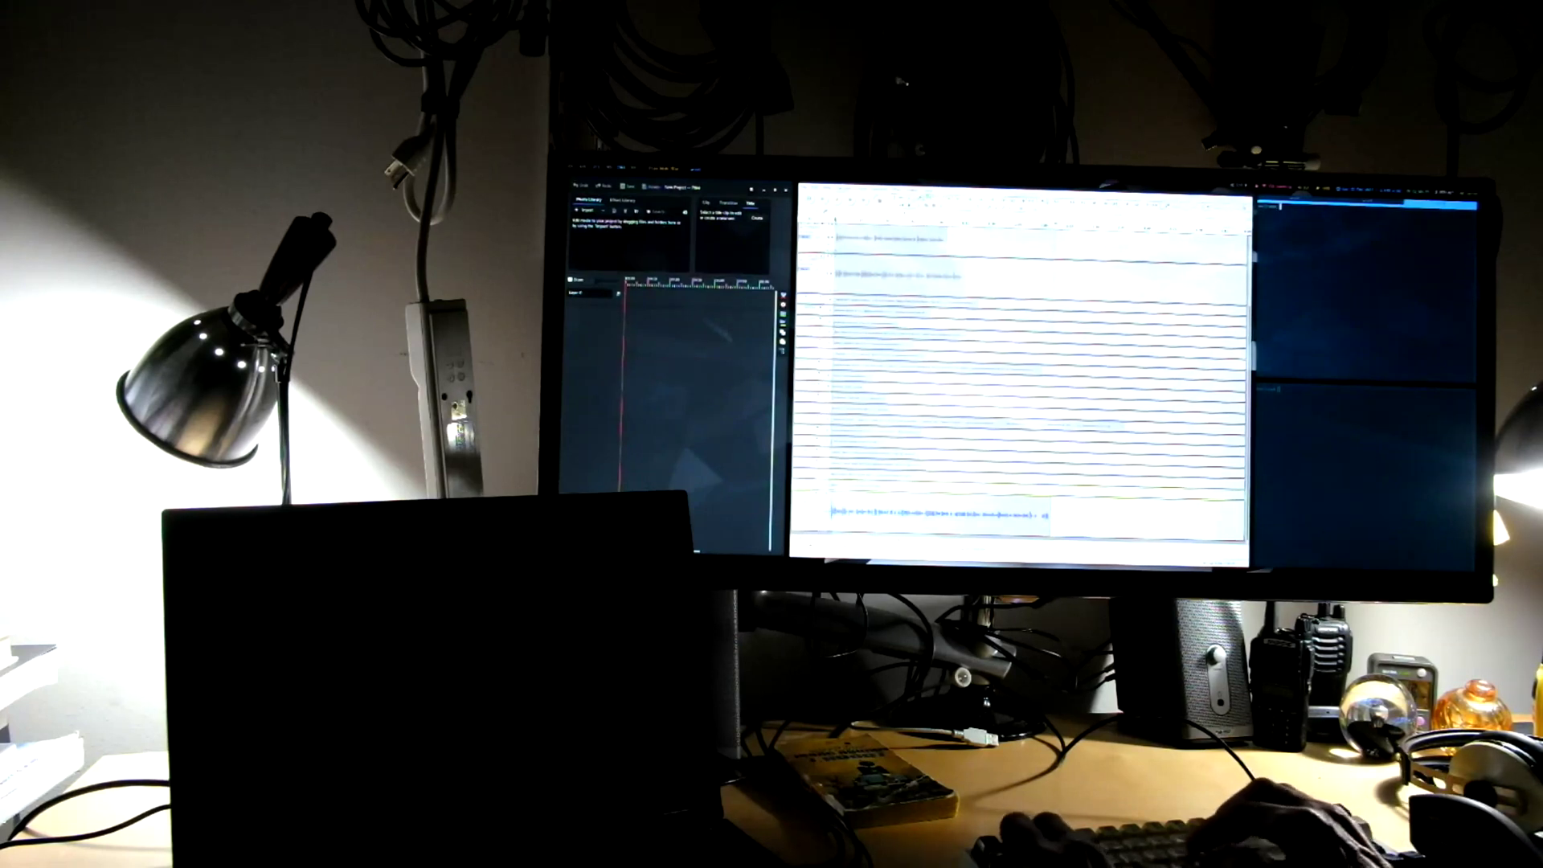
{"action": "key", "text": "ctrl+j"}
{"action": "key", "text": "ctrl+k"}
{"action": "key", "text": "ctrl+h"}
{"action": "key", "text": "super+semicolon"}
{"action": "key", "text": "super+semicolon"}
{"action": "key", "text": "super+semicolon"}
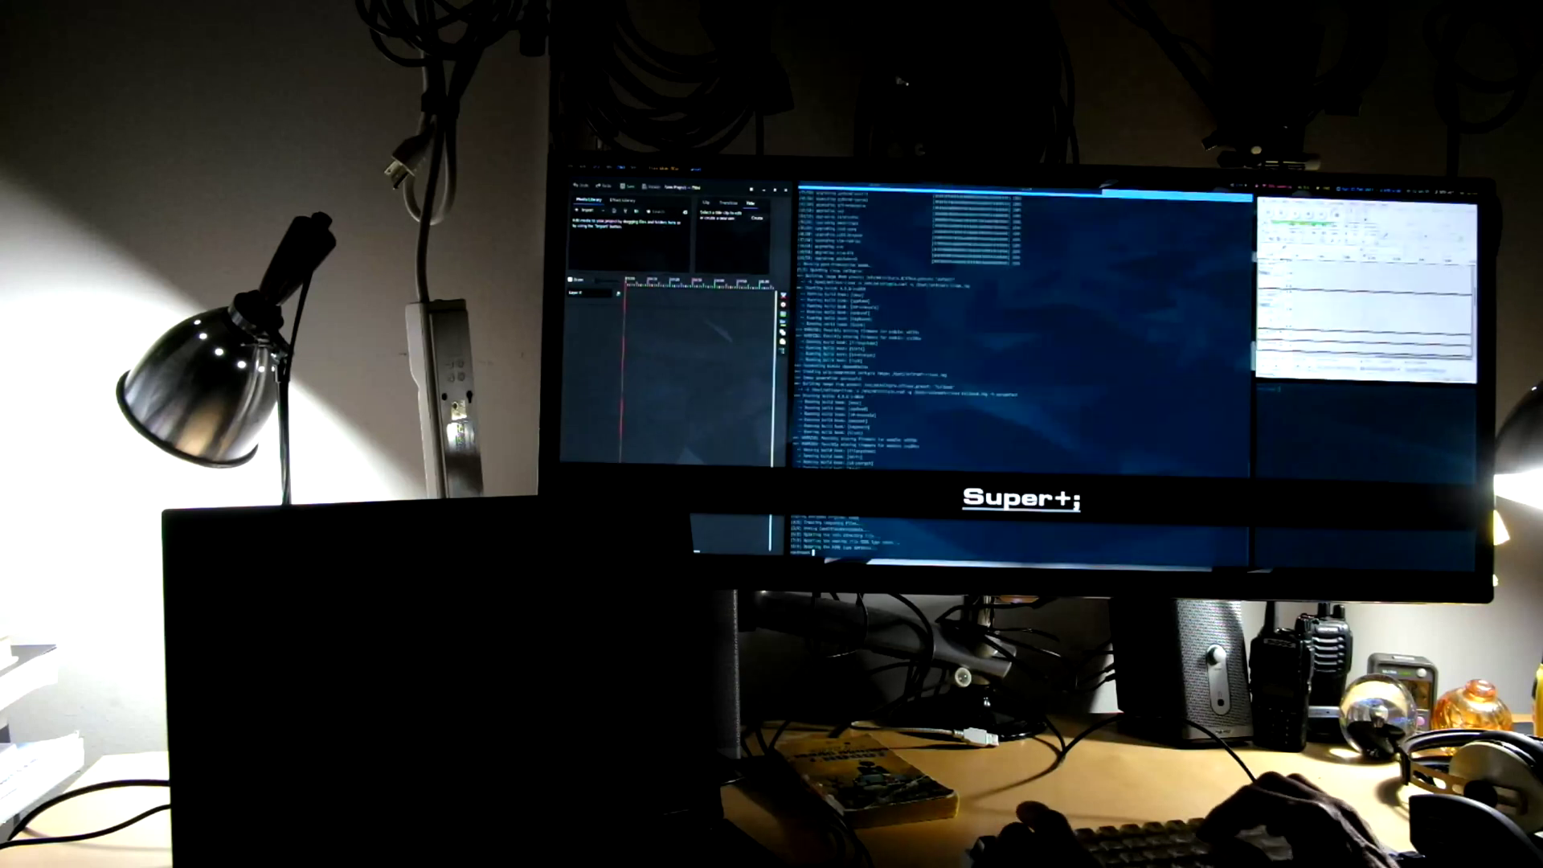
{"action": "key", "text": "ctrl+i"}
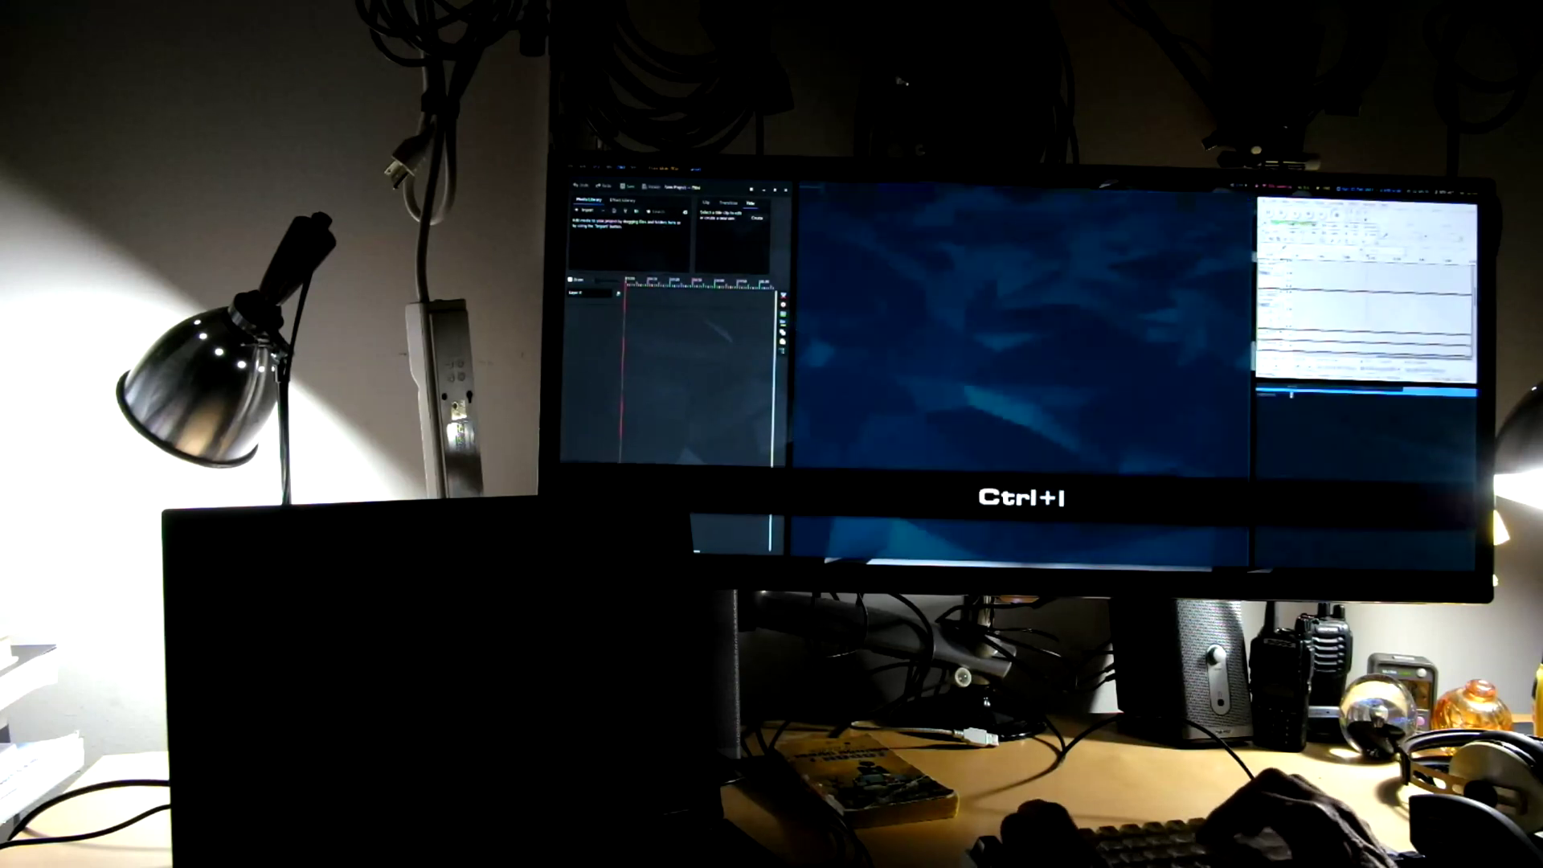
{"action": "key", "text": "ctrl+k"}
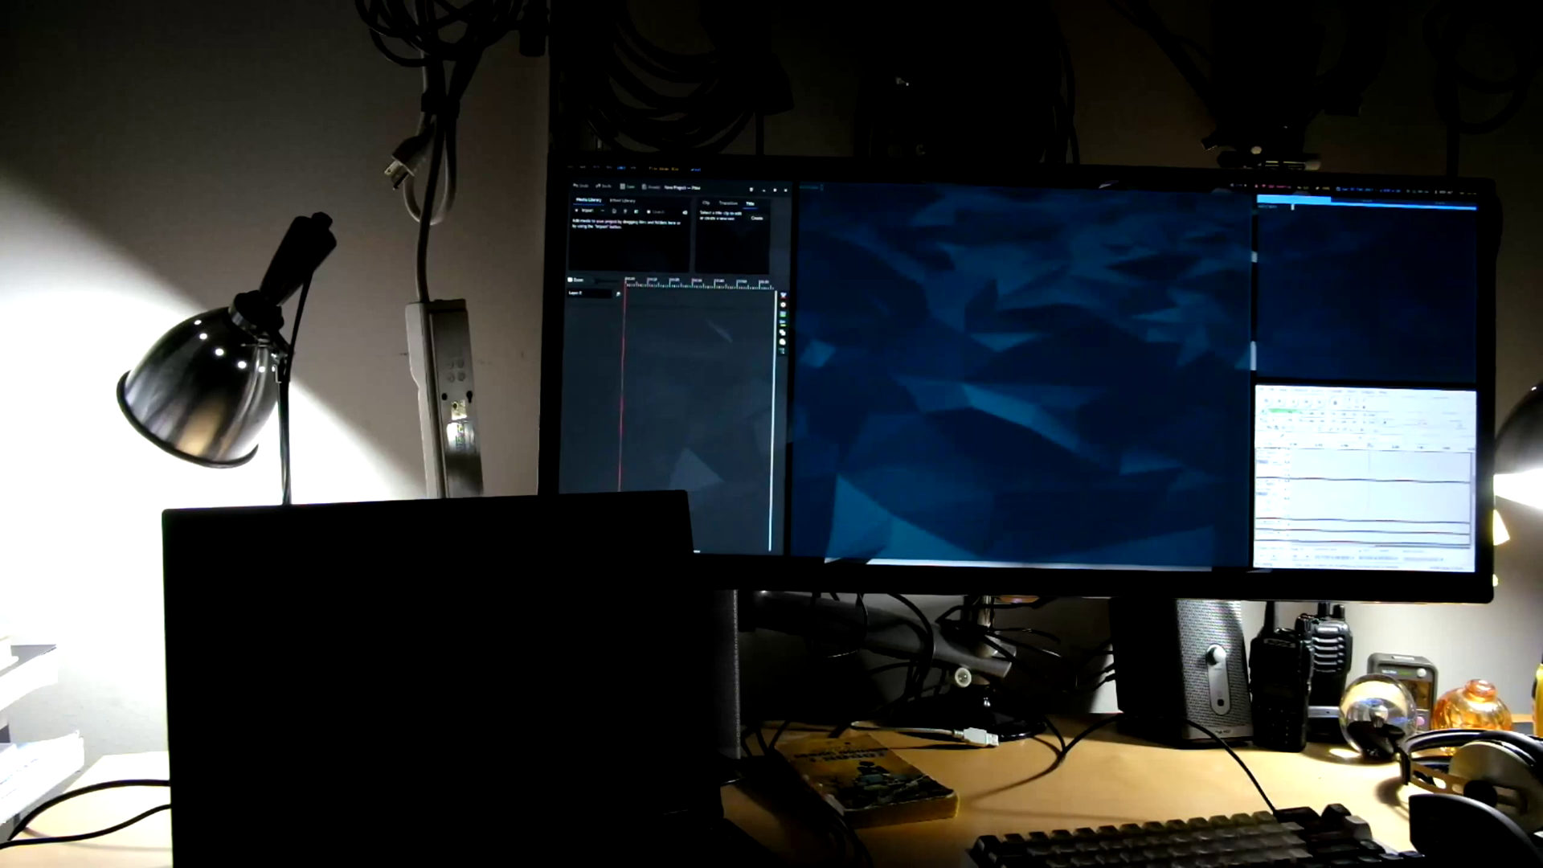